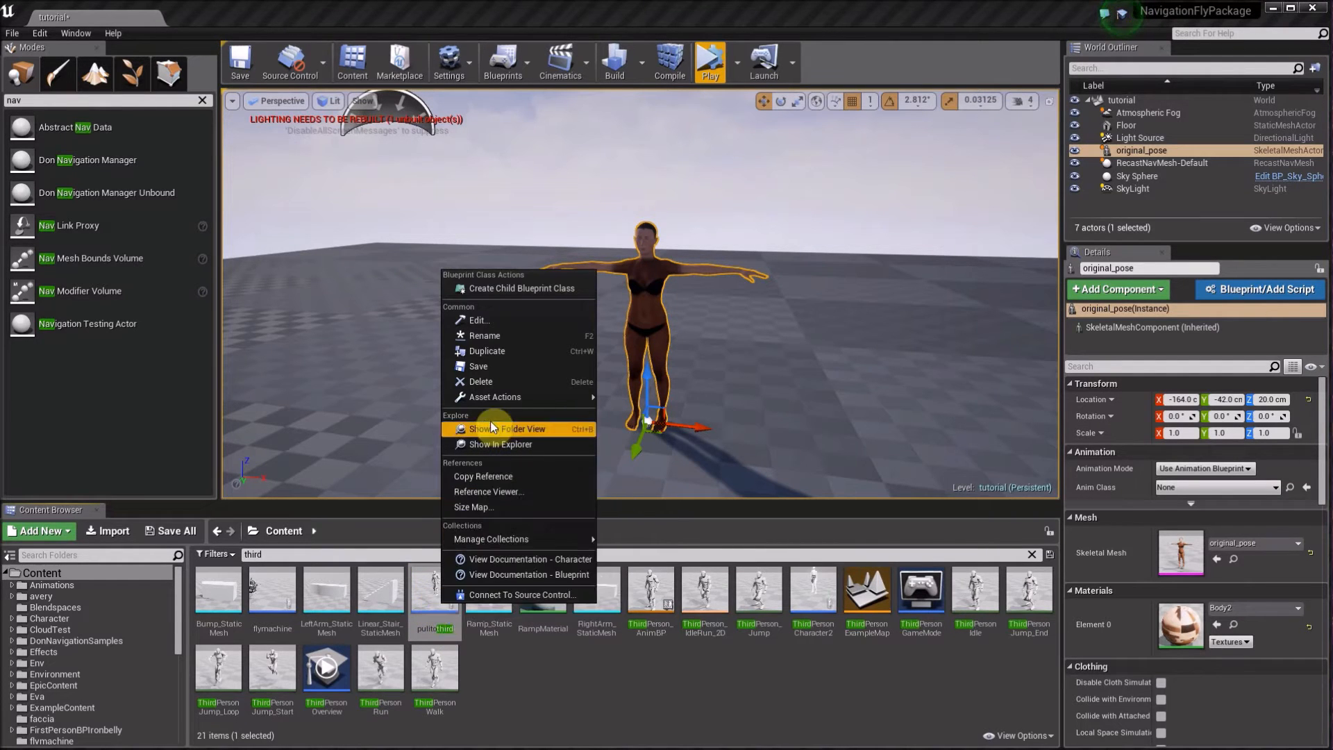
- Duplicate the pulitothird character blueprint and name the copy eva2
left_click(509, 352)
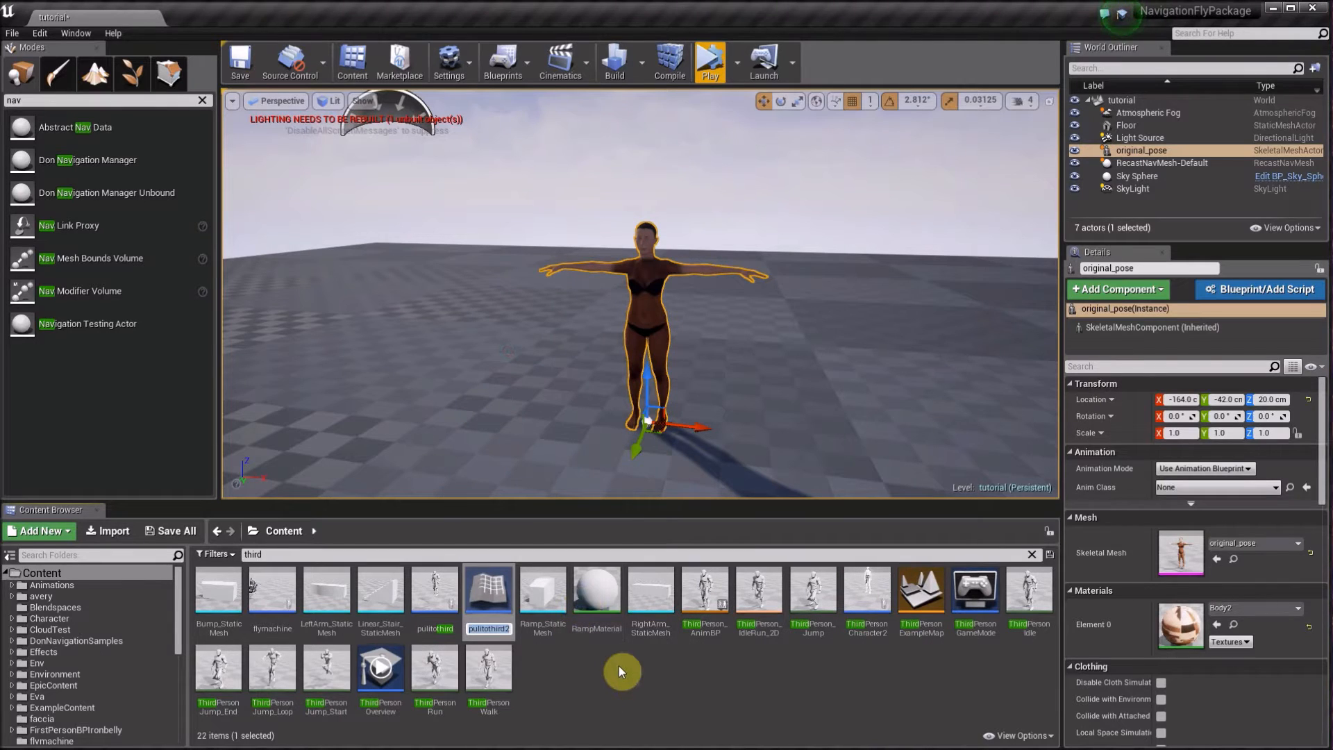
type("eva2")
key("Return")
- Find the eva2 blueprint by searching the project content for "eva2" and open it in its viewport
left_click(435, 555)
type("eva2")
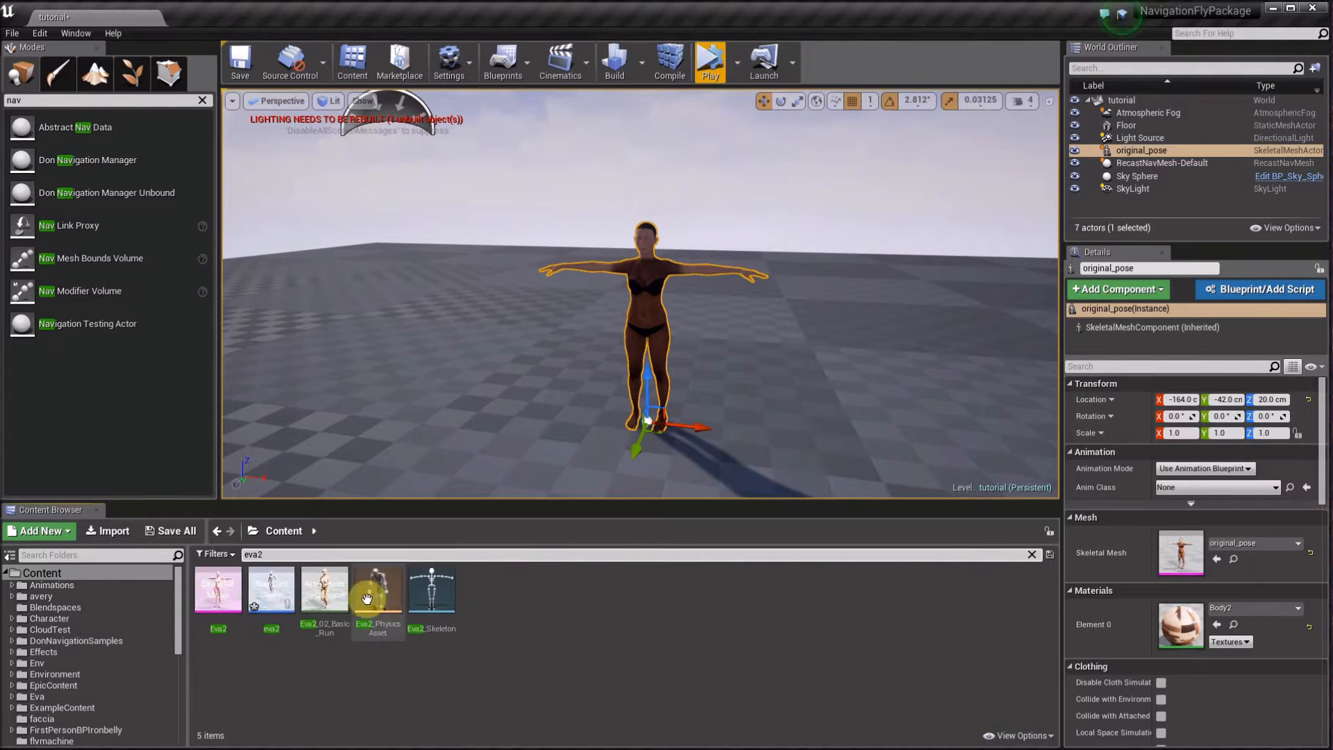
double_click(273, 595)
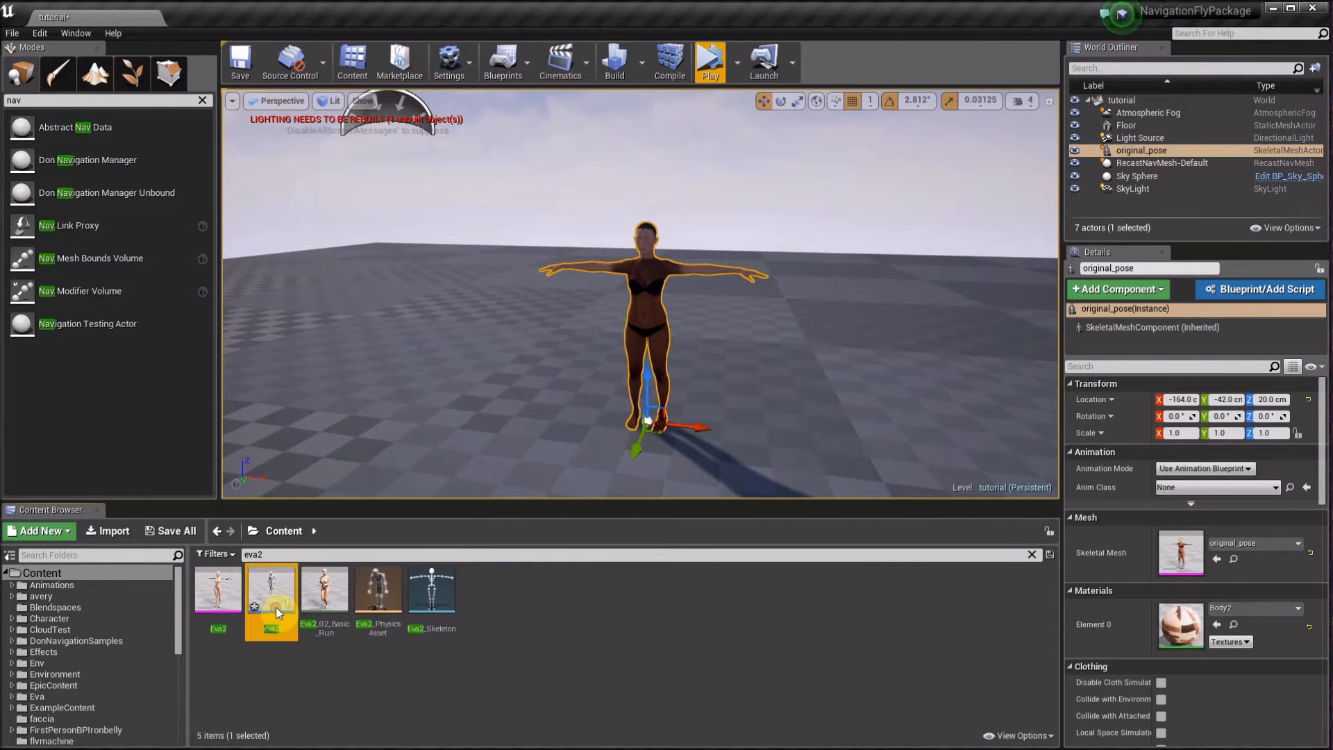
left_click(250, 84)
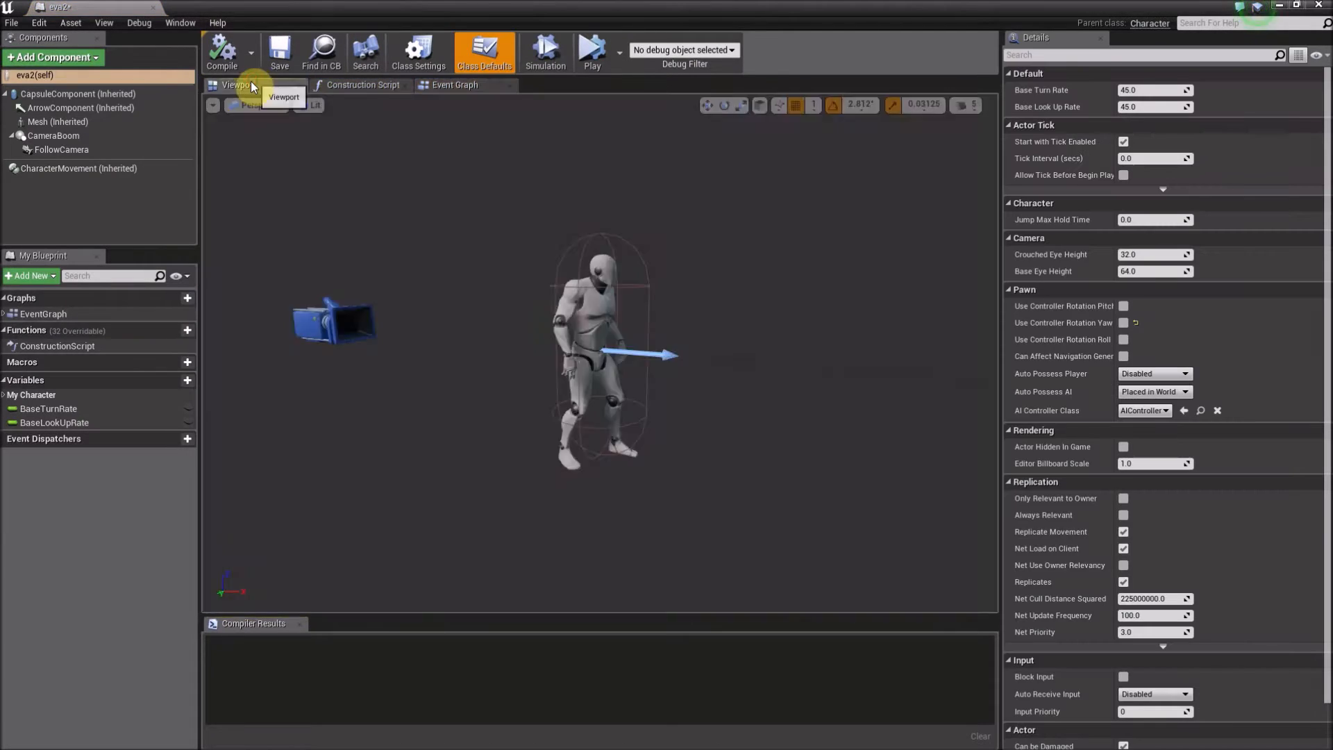
- Clear the skeletal mesh assigned to the inherited Mesh component of the eva2 blueprint
left_click(94, 122)
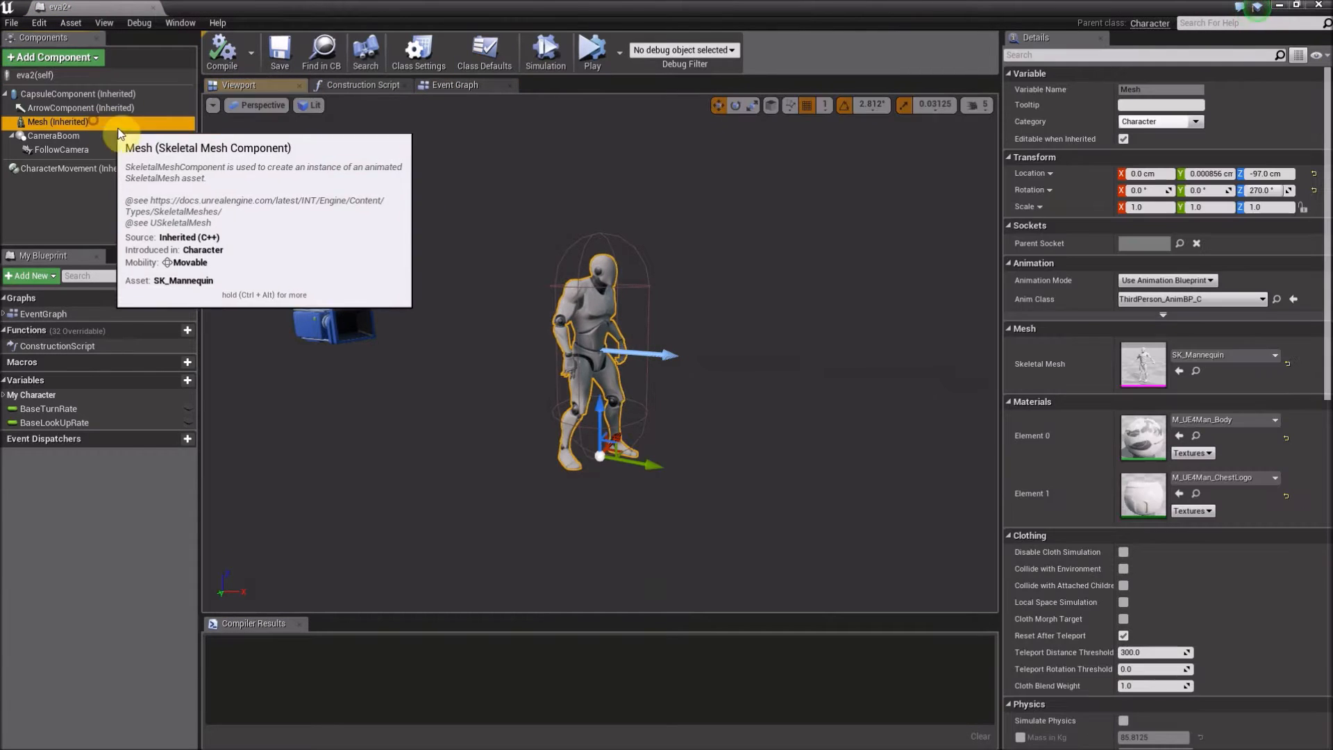
left_click(1215, 356)
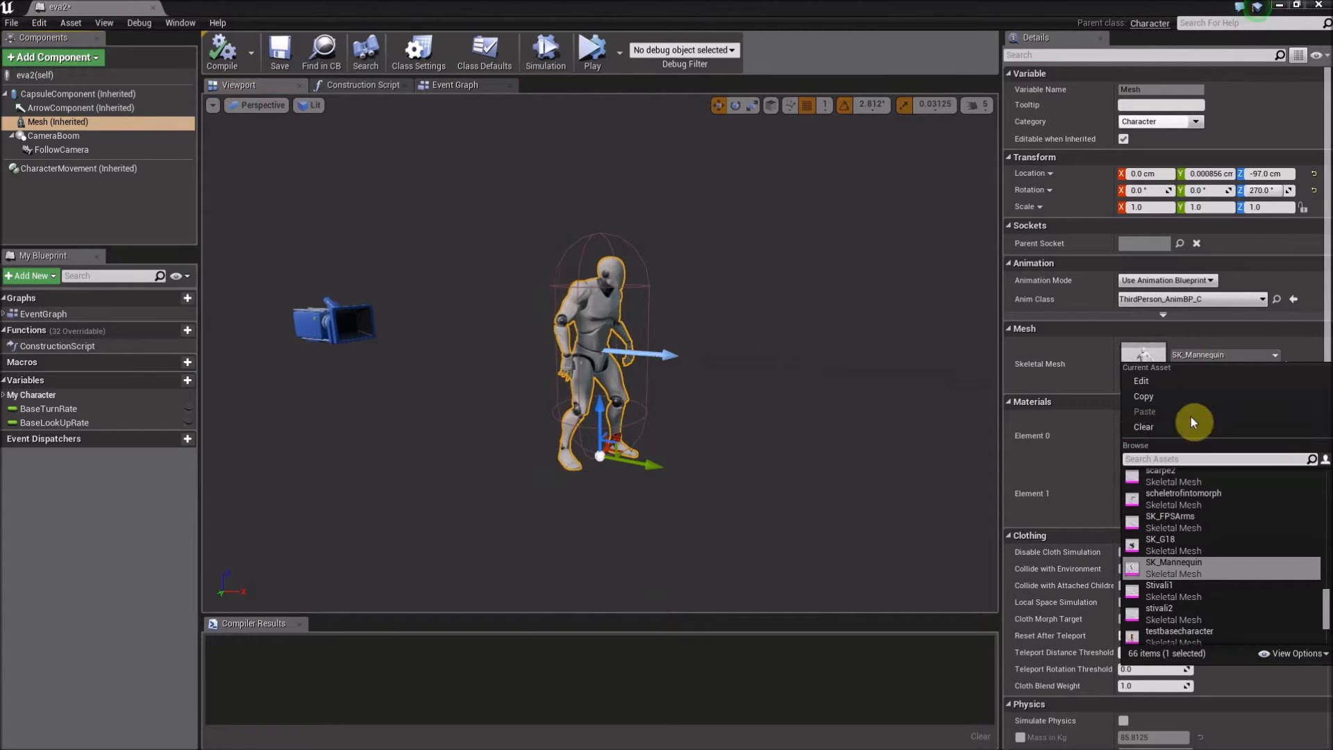
left_click(1155, 425)
left_click(136, 204)
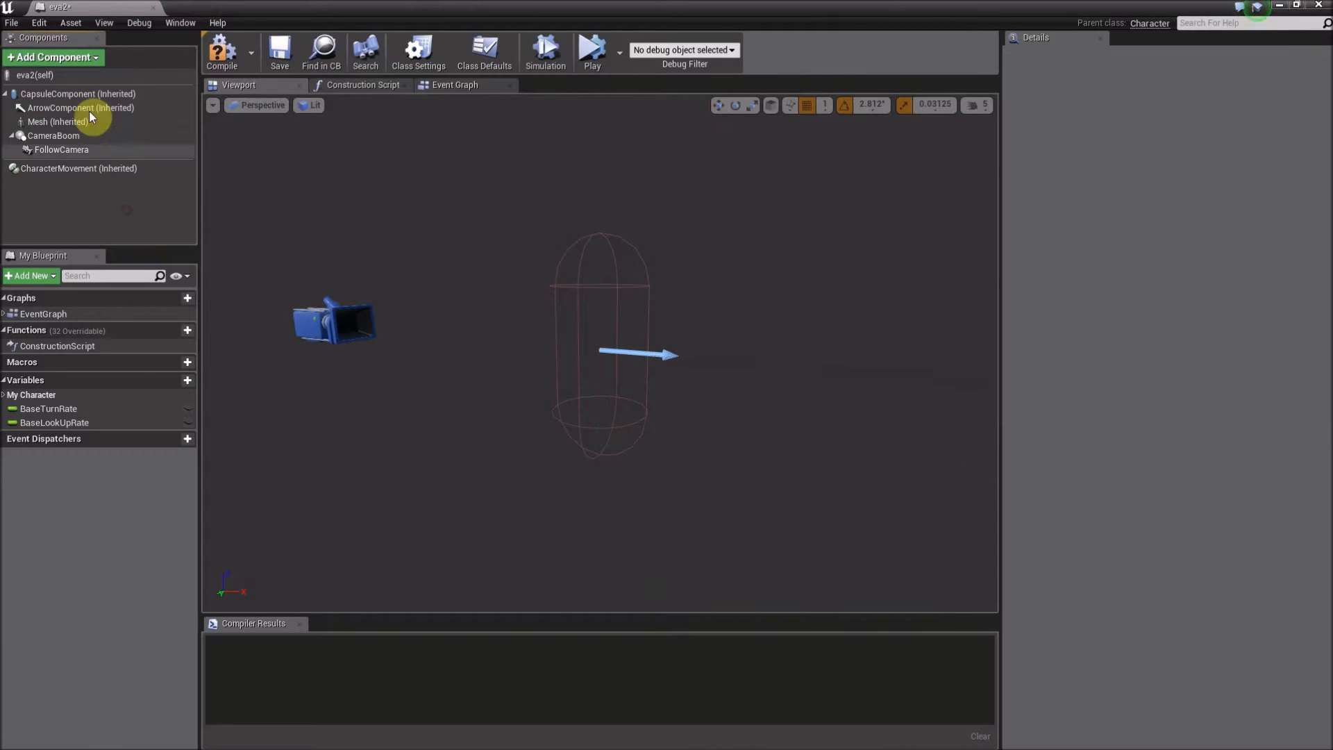
- Add a Skeletal Mesh component to the blueprint and name it basecharacter
left_click(77, 58)
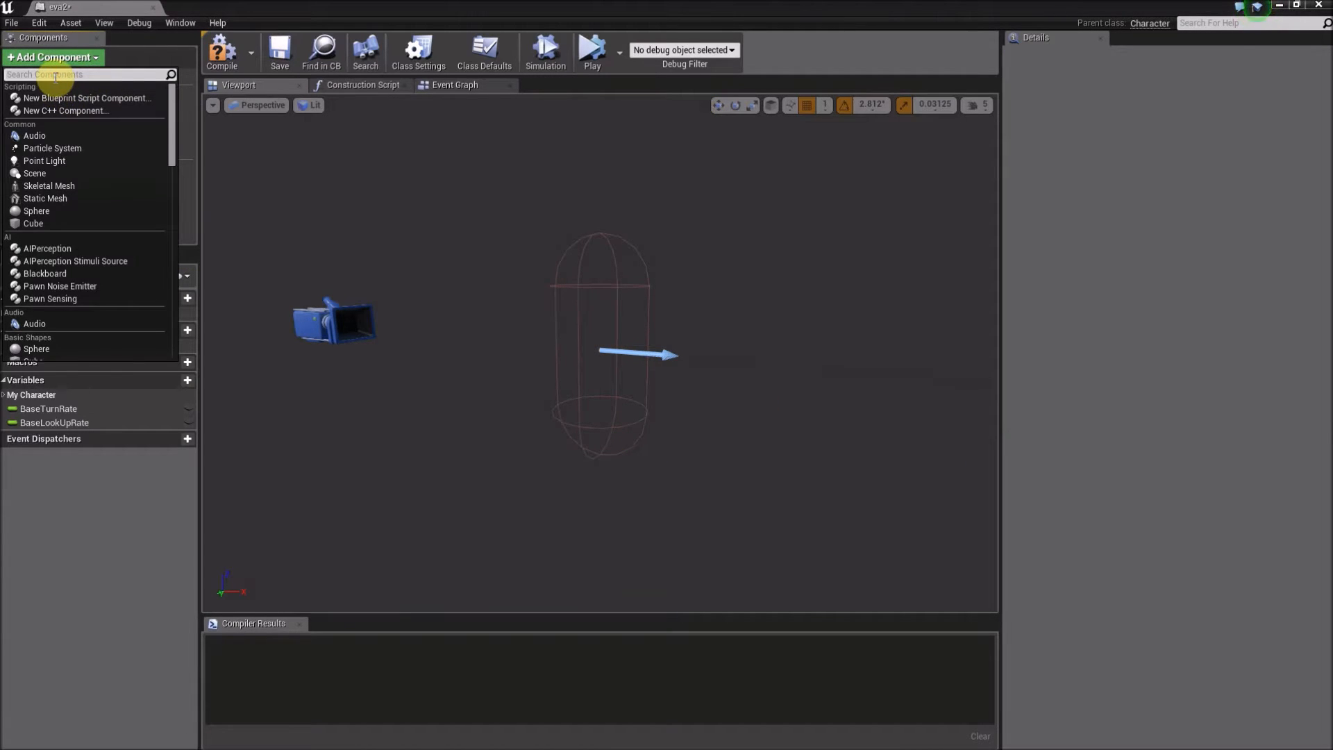
type("skel")
left_click(48, 98)
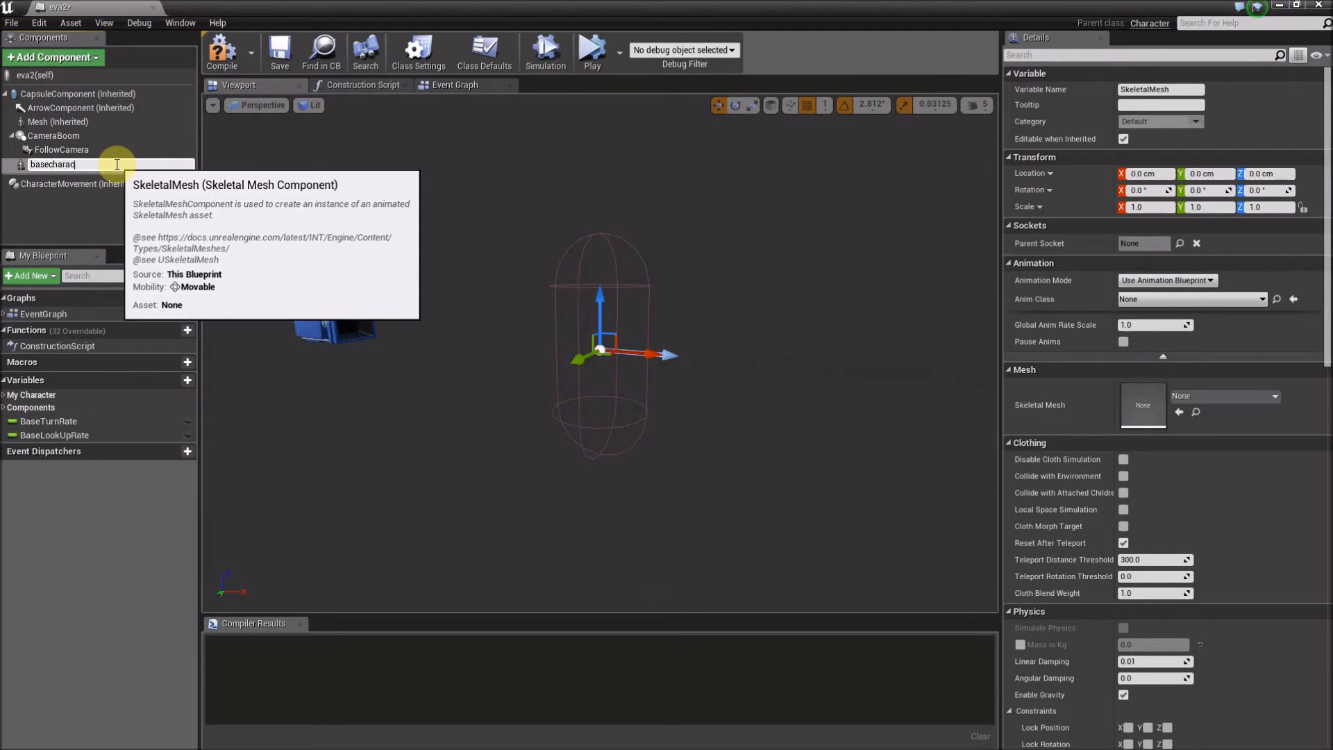
type("basecharacter")
key("Return")
- Add a second Skeletal Mesh component named cloth1 and compile the blueprint
left_click(73, 59)
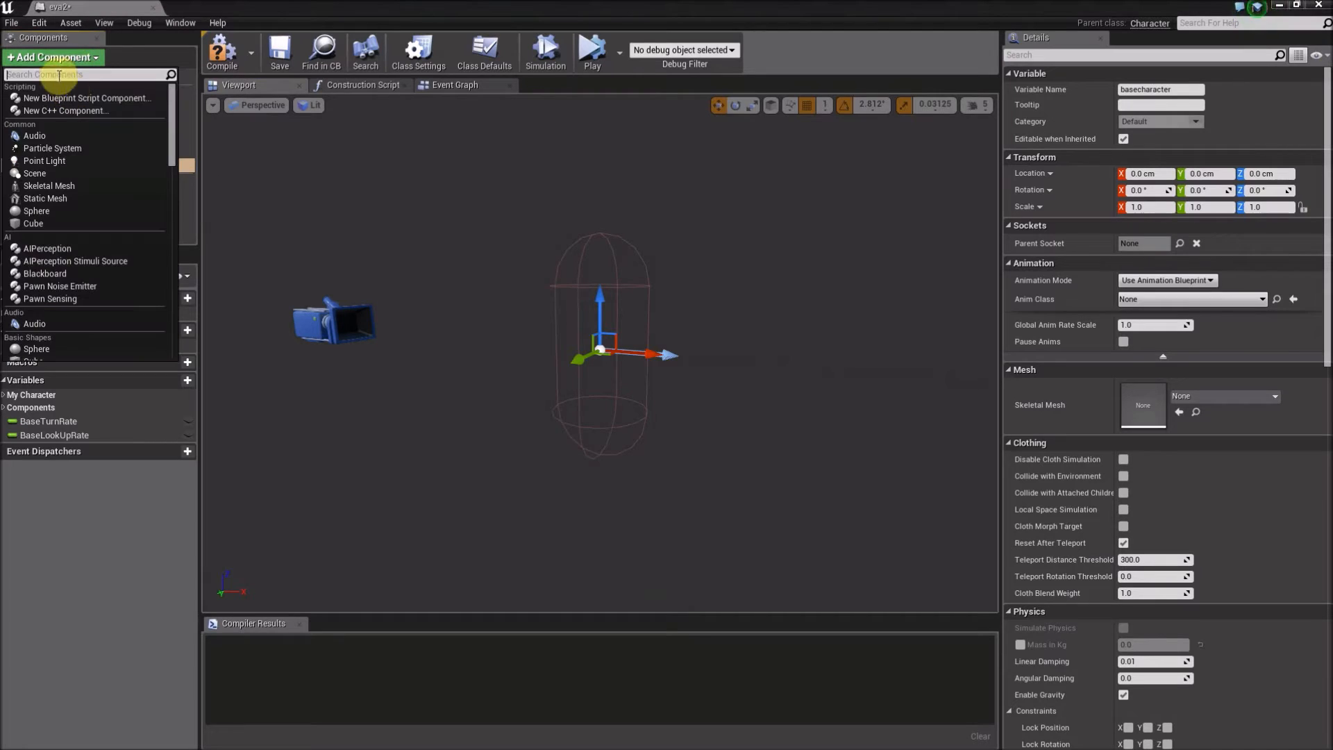
type("skel")
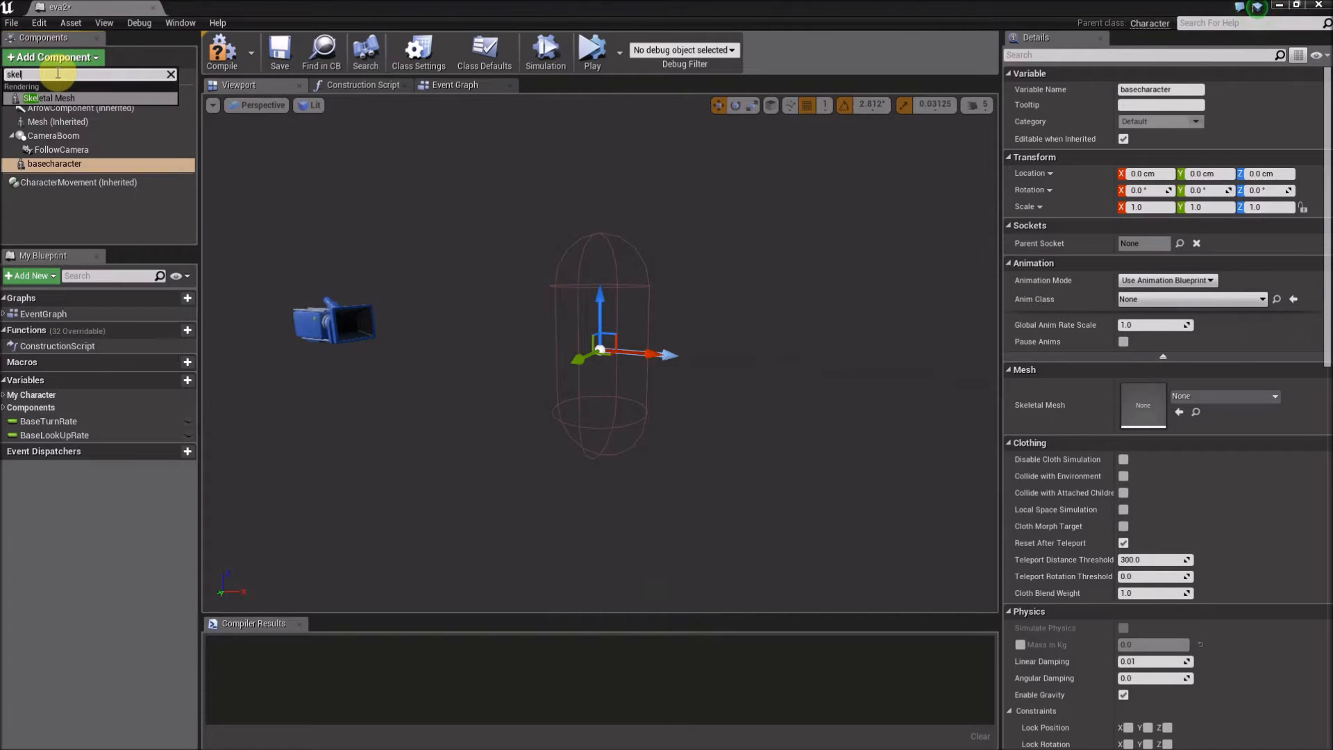
left_click(52, 97)
type("cloth1")
key("Return")
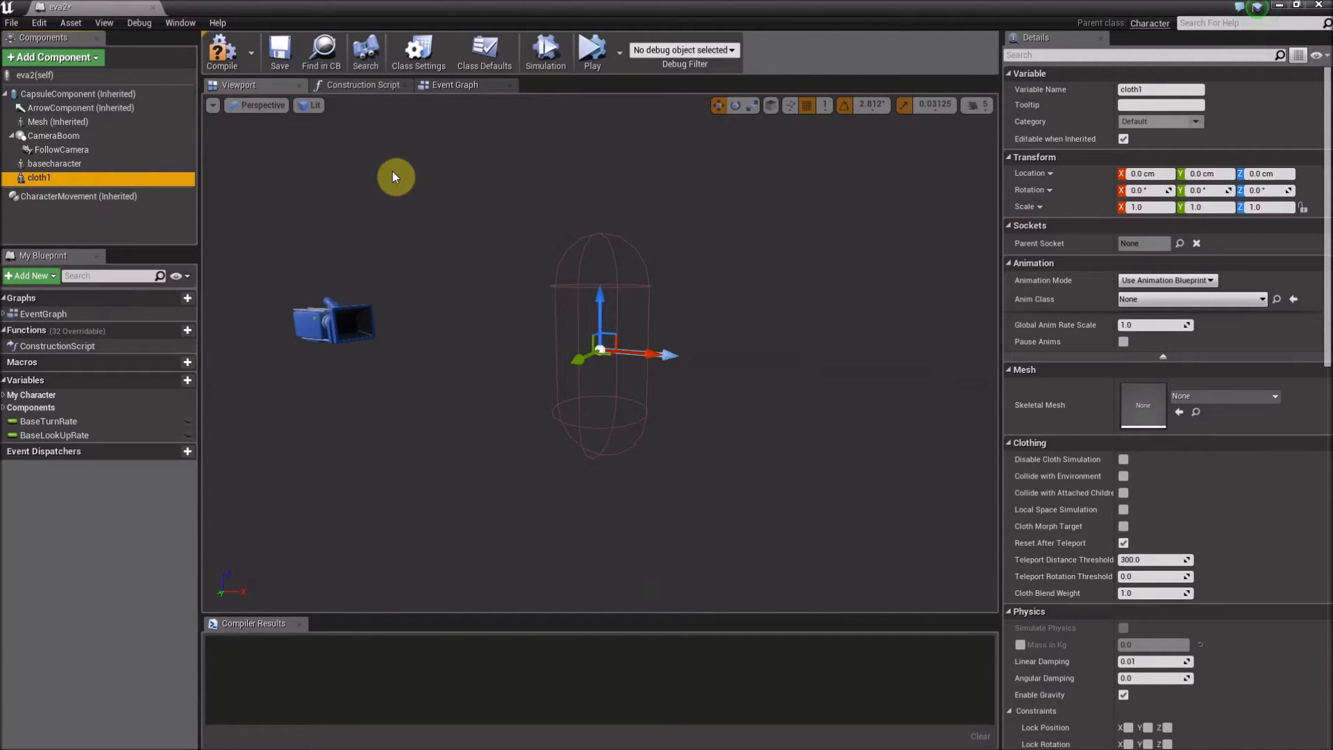
left_click(224, 51)
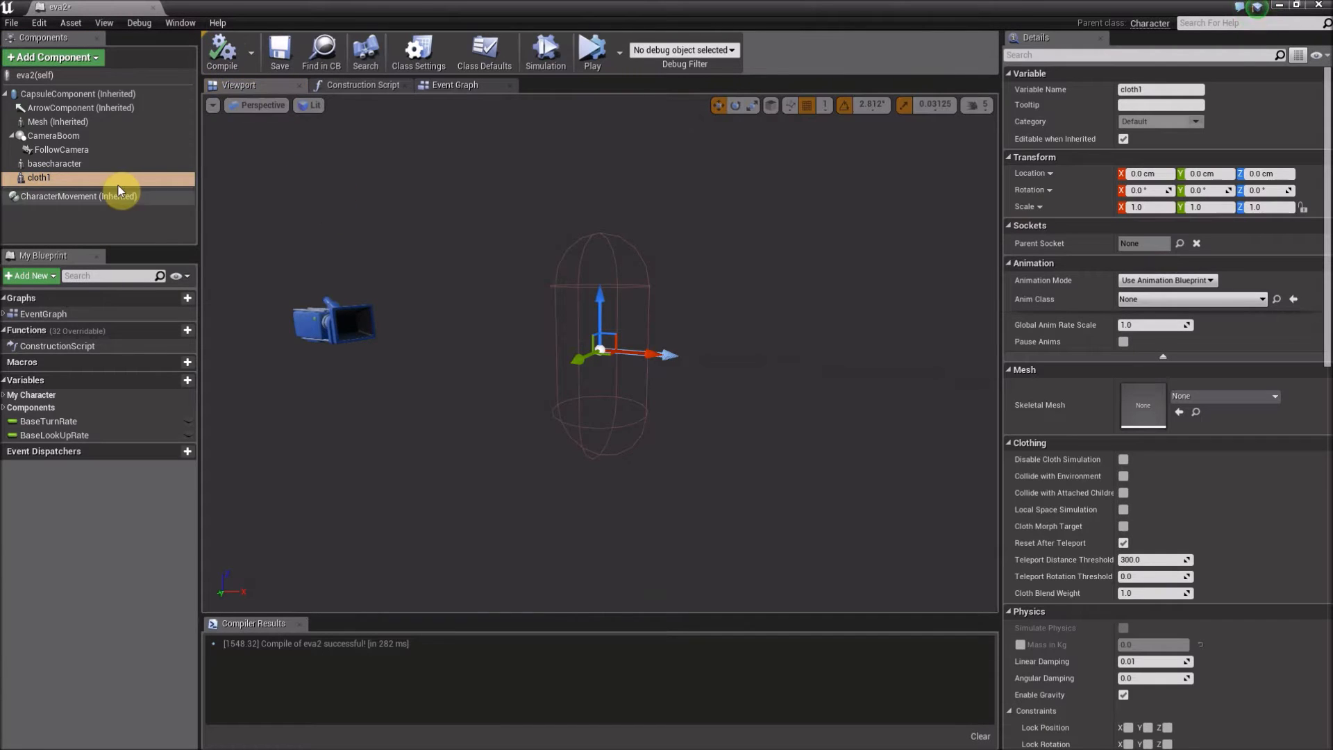
- Assign the original_pose skeletal mesh to the basecharacter component
left_click(104, 165)
left_click(1214, 397)
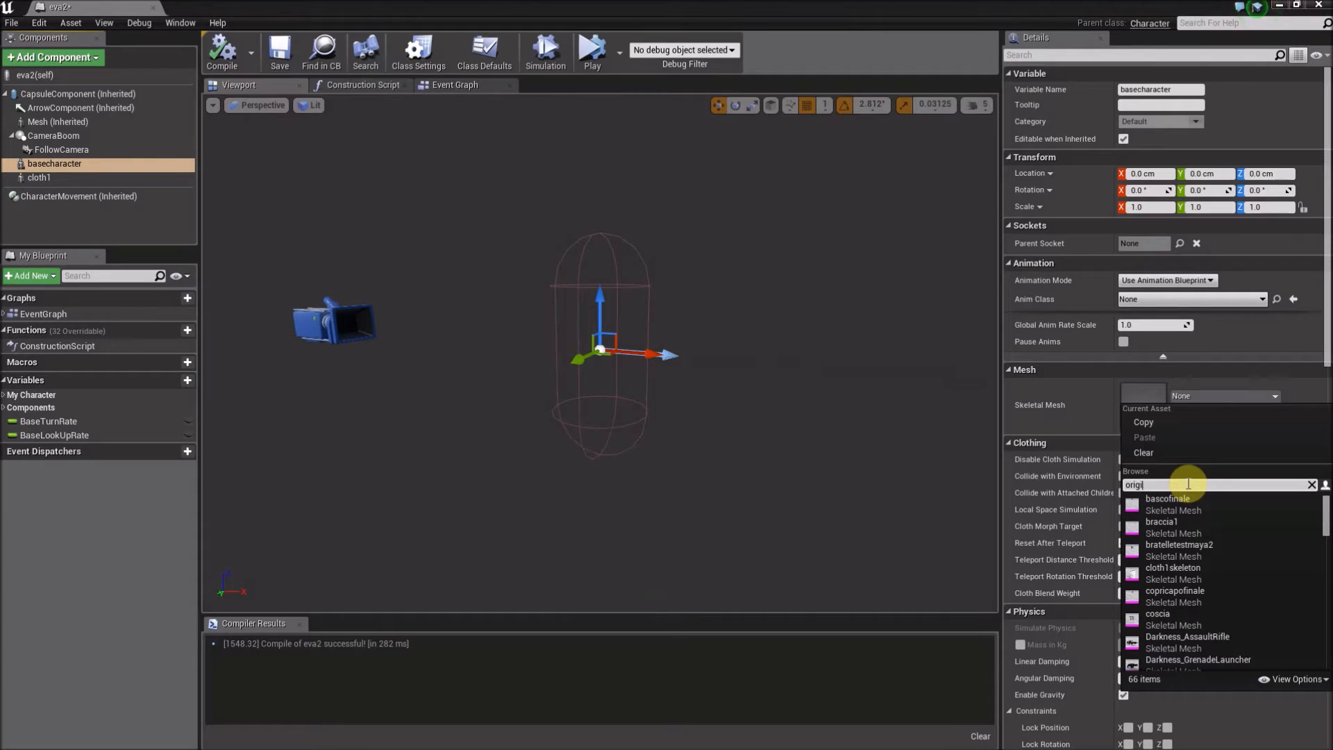
type("original")
left_click(1180, 503)
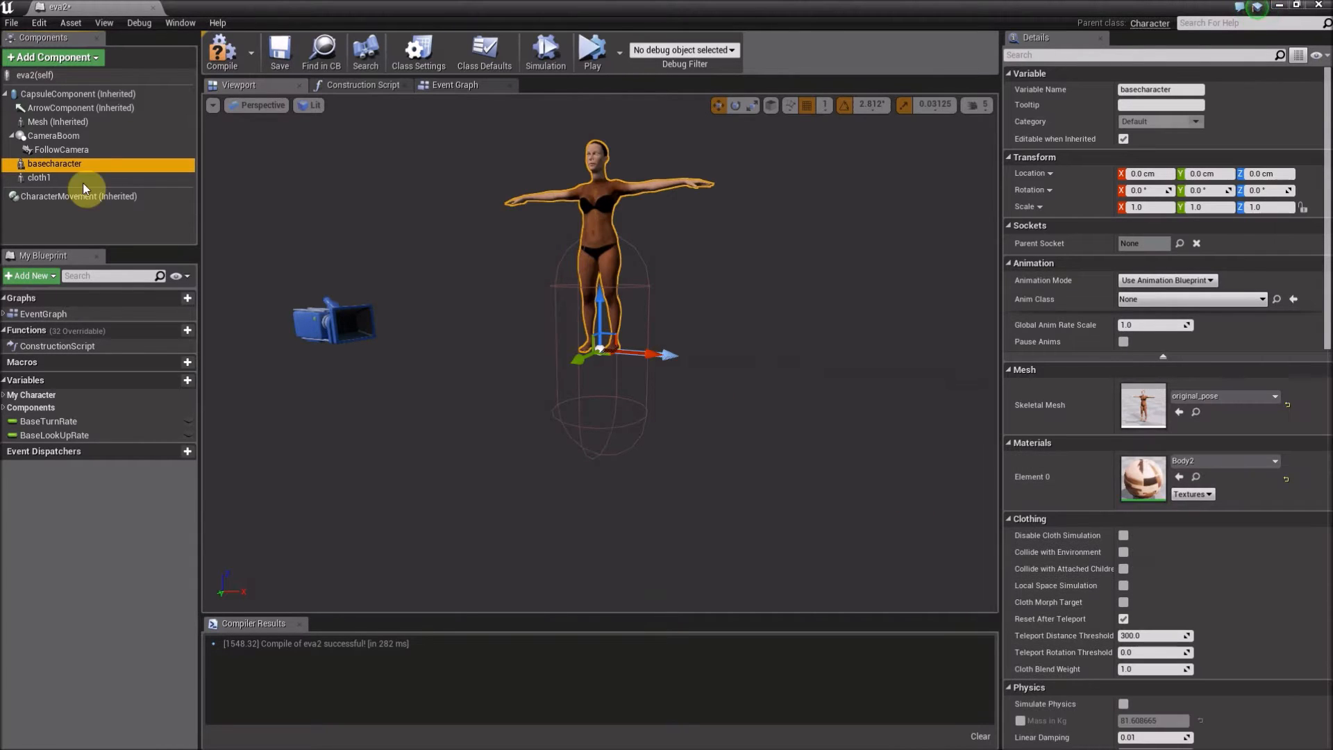
- Assign the cloth1skeleton skeletal mesh to the cloth1 component
left_click(56, 177)
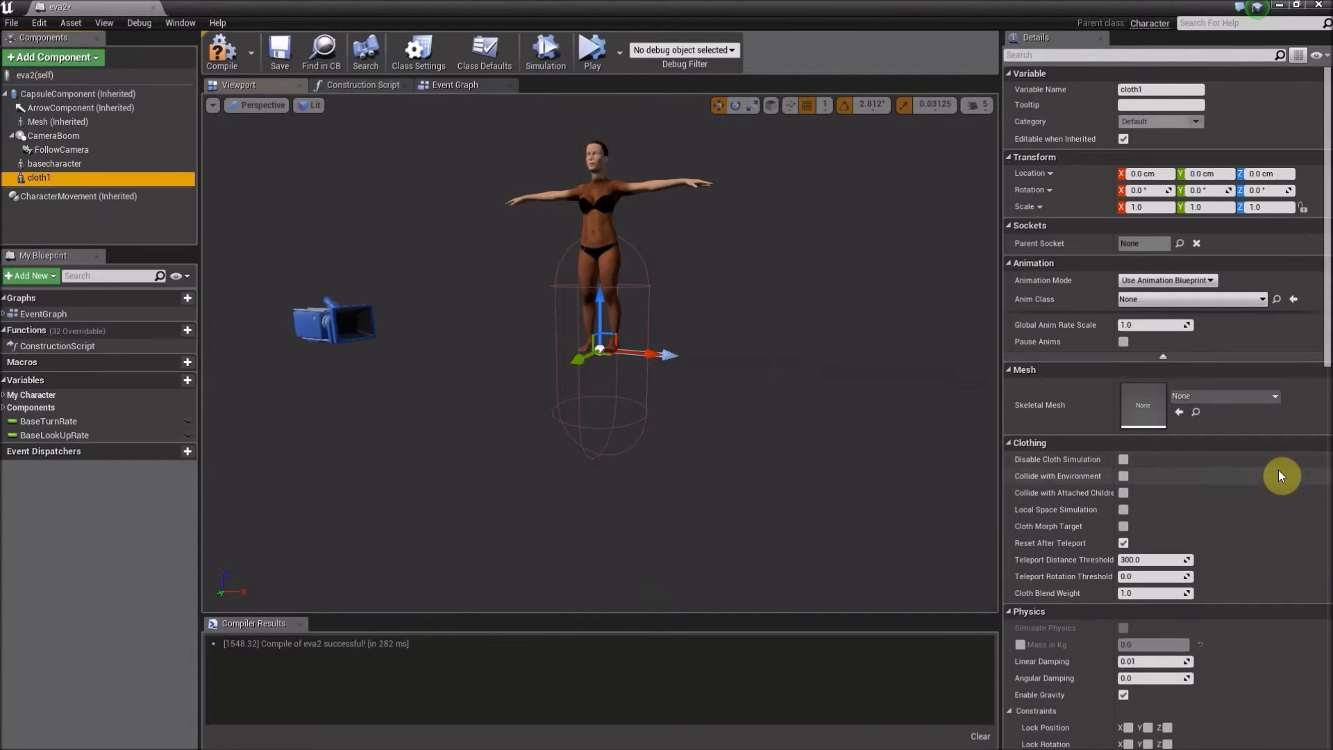
left_click(1201, 396)
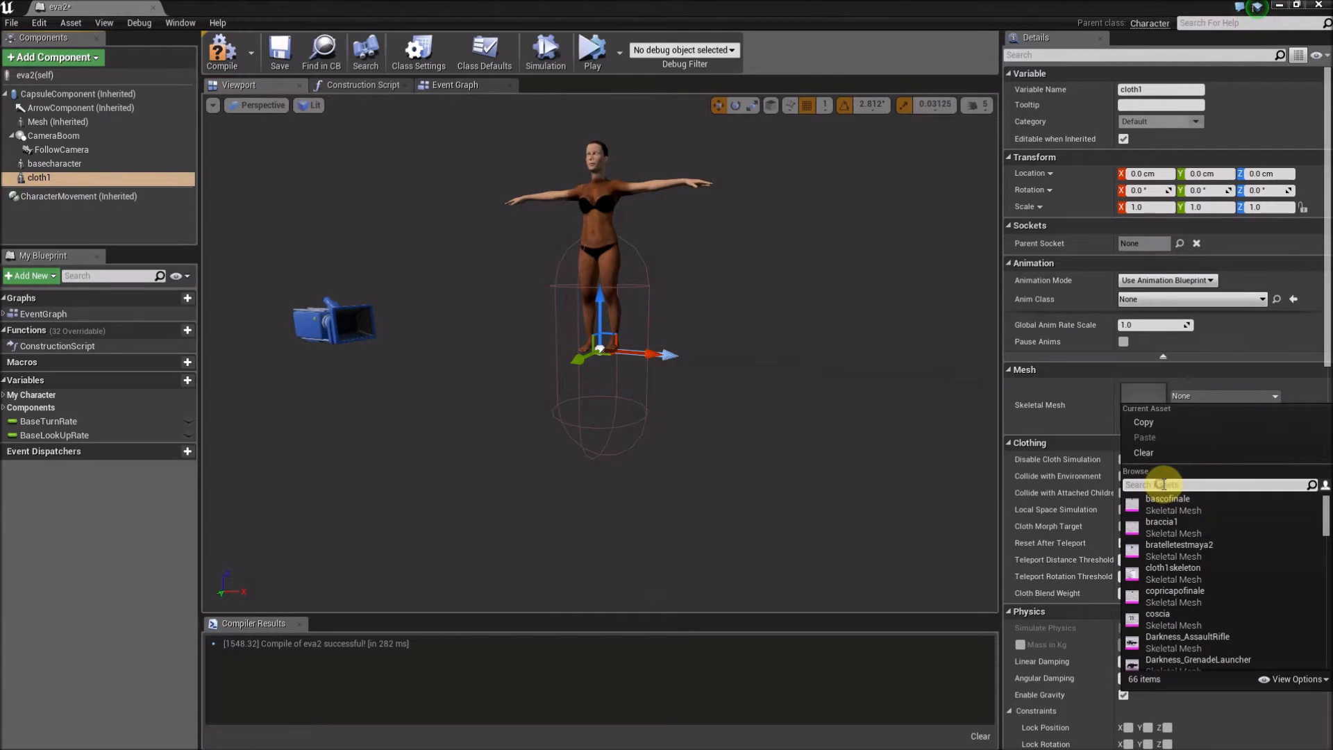
type("cloth1")
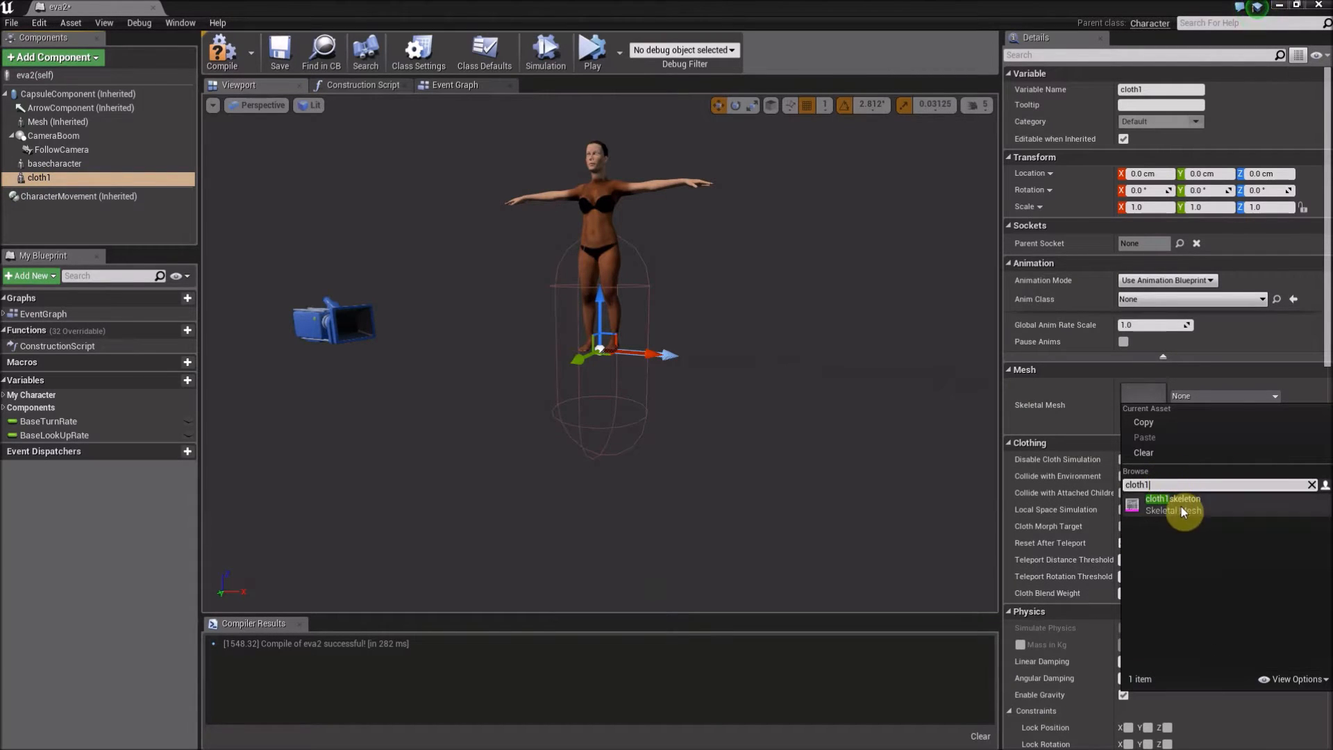
left_click(1180, 504)
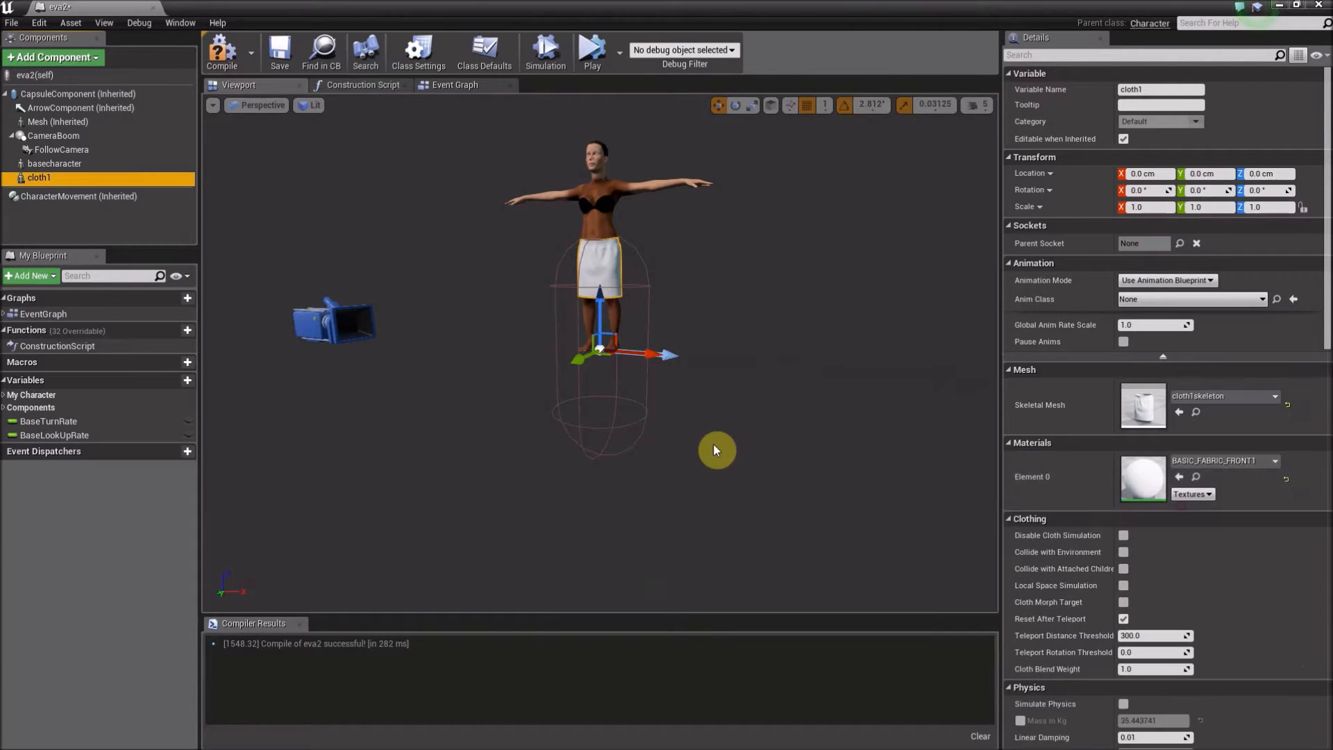
- Place basecharacter and cloth1 together inside the capsule at about X -10.9, Y -1.6, Z -80 cm, rotated about -81.6° around Z, and save
left_click(48, 163, "ctrl")
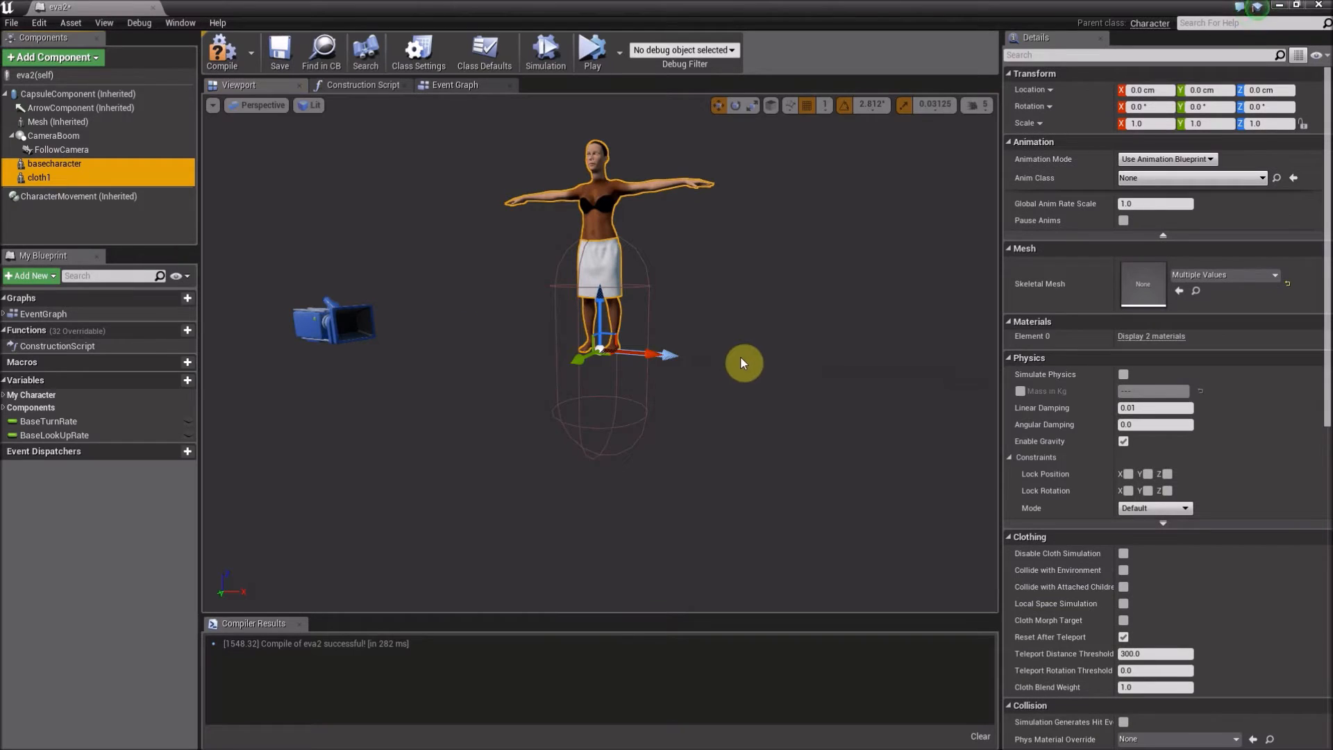
left_click_drag(599, 304, 597, 393)
key("e")
left_click_drag(625, 454, 559, 459)
right_click_drag(558, 459, 703, 472)
key("w")
left_click_drag(642, 447, 640, 442)
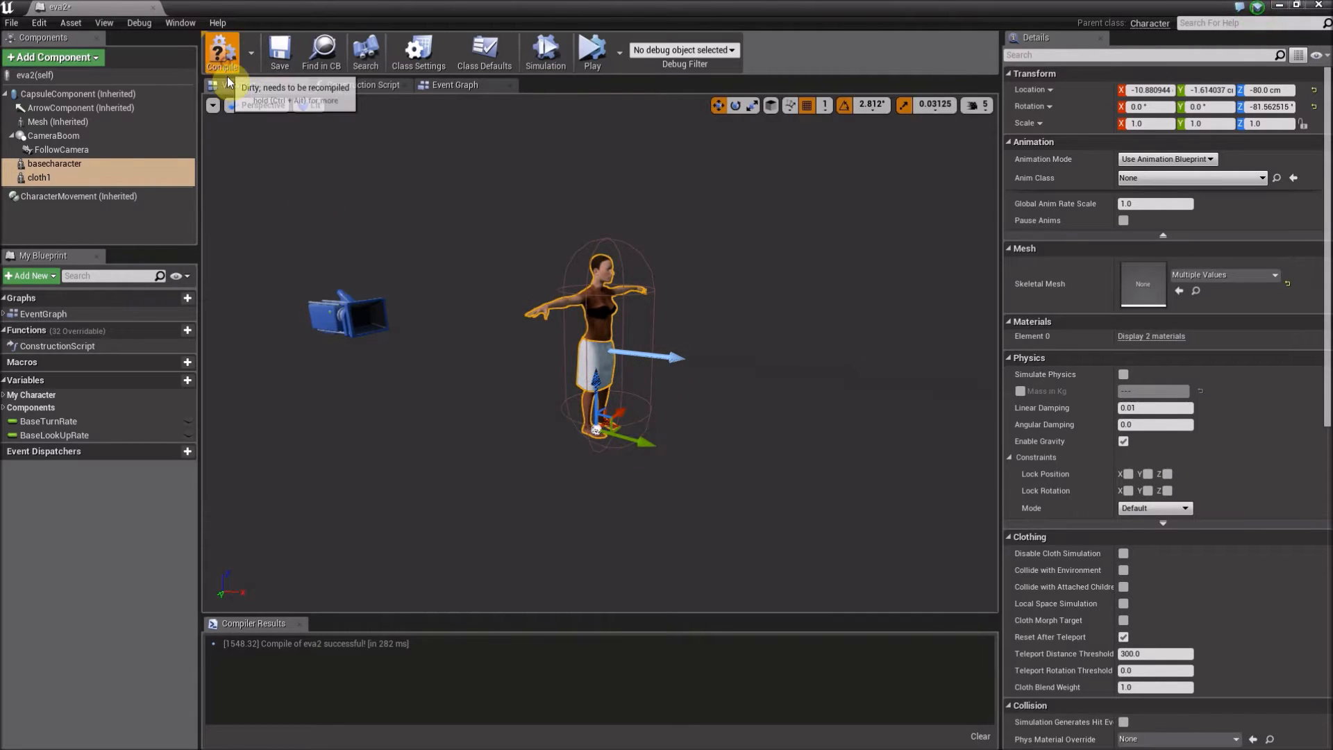
left_click(274, 68)
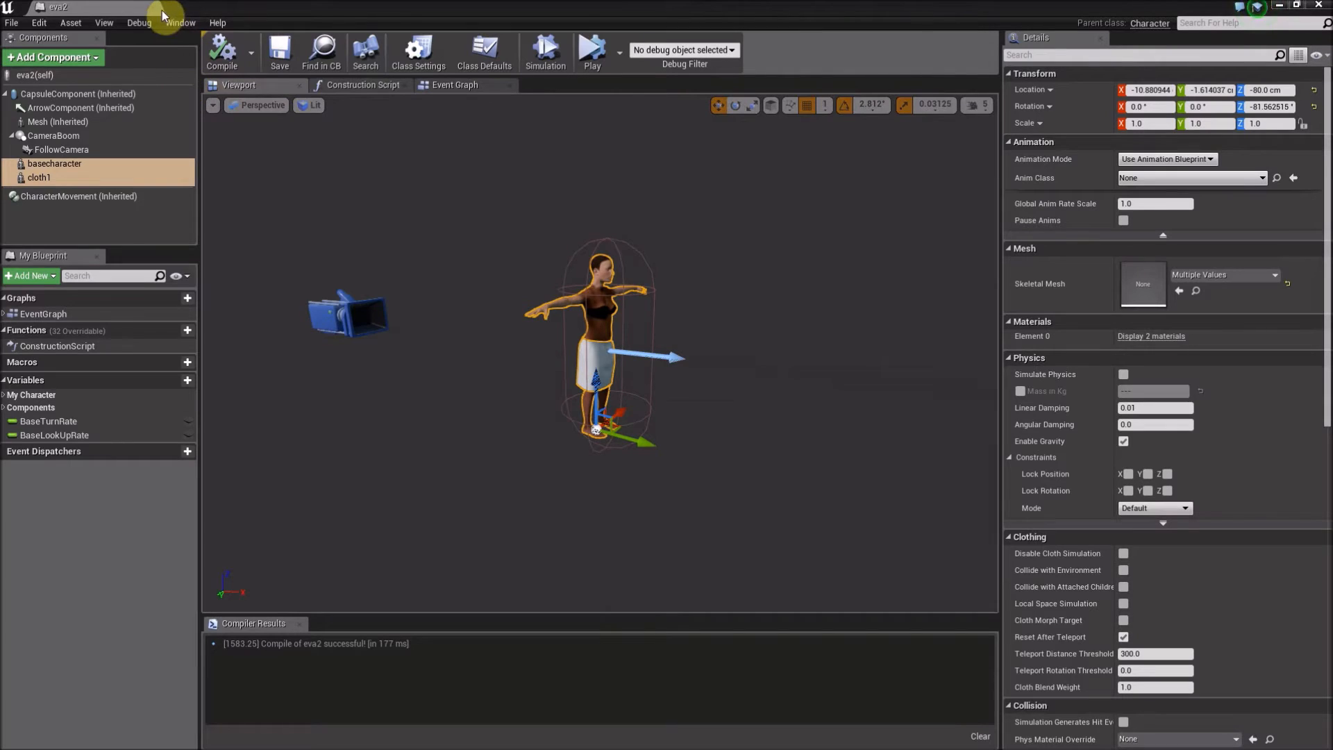
- Set basecharacter's animation mode to Use Animation Asset and have it play walking_inPlace_Anim_mixamo_com
left_click(98, 208)
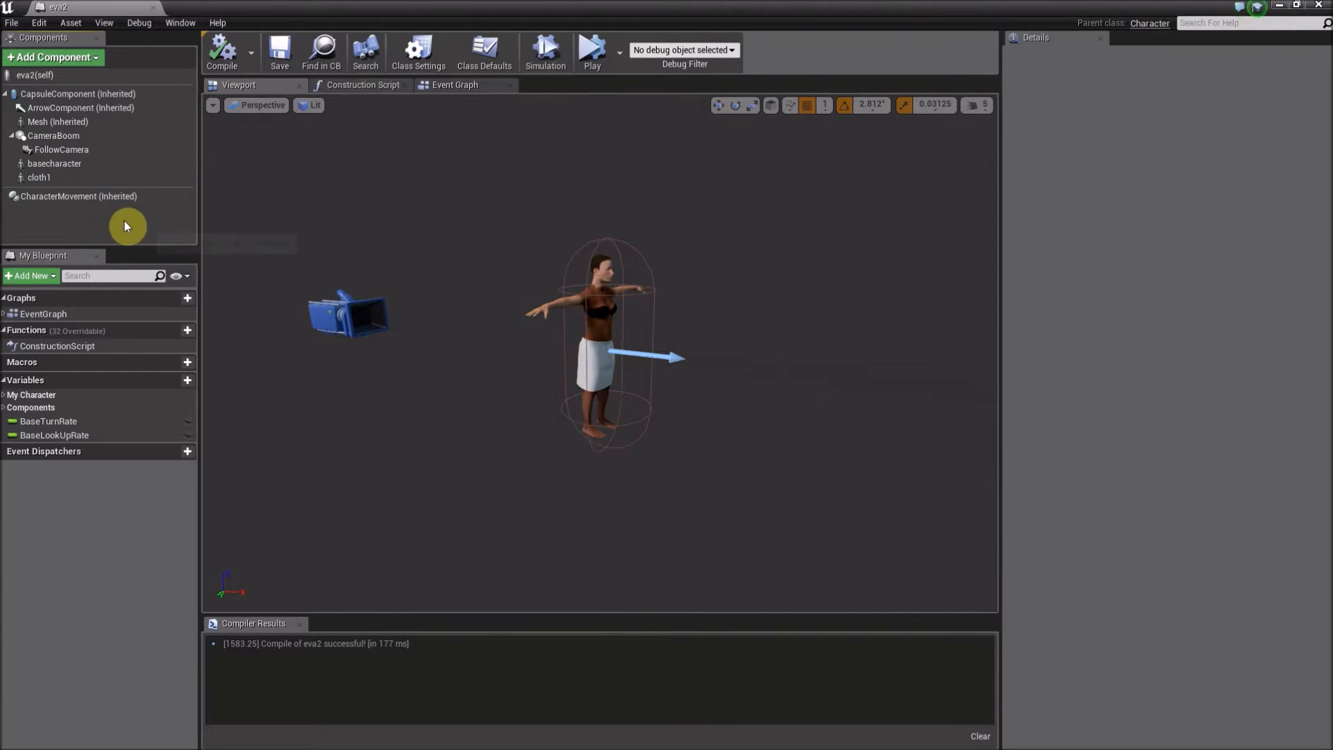
left_click(110, 177)
left_click(104, 165)
left_click(1166, 279)
left_click(1184, 303)
left_click(1154, 299)
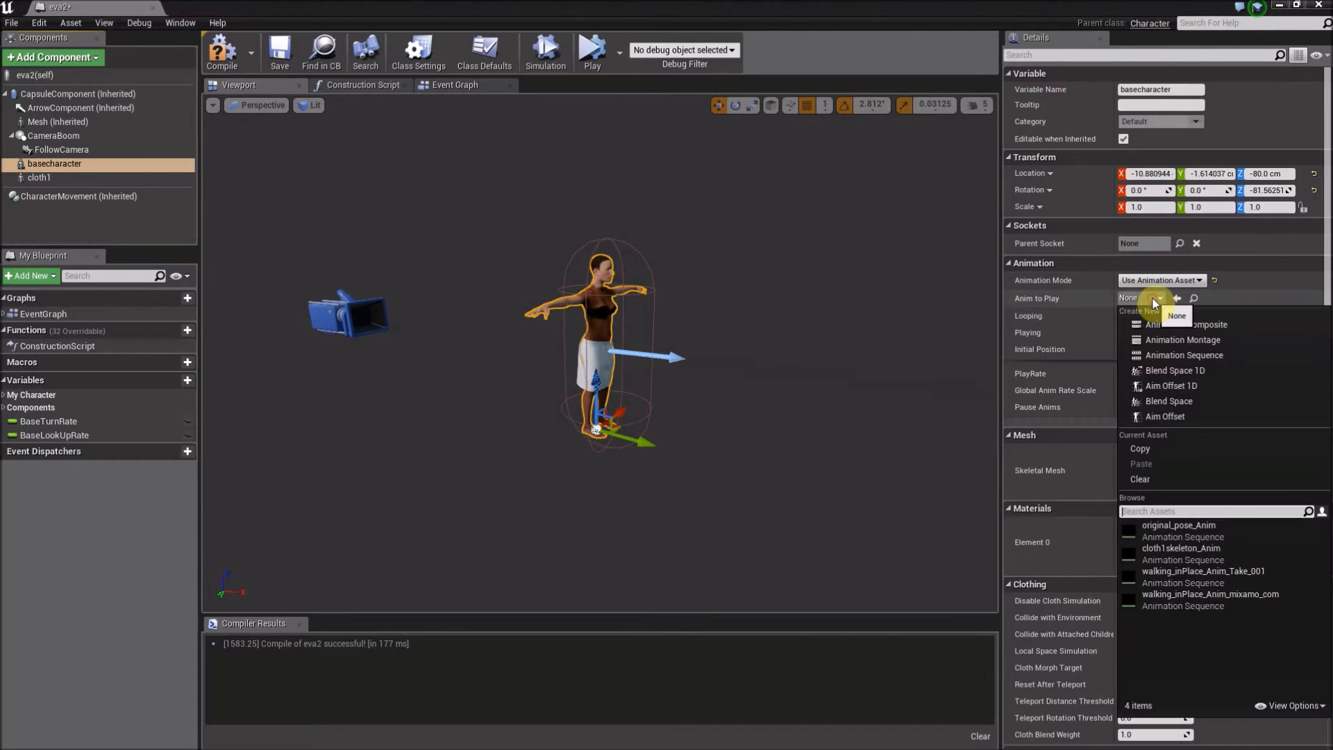
left_click(81, 166)
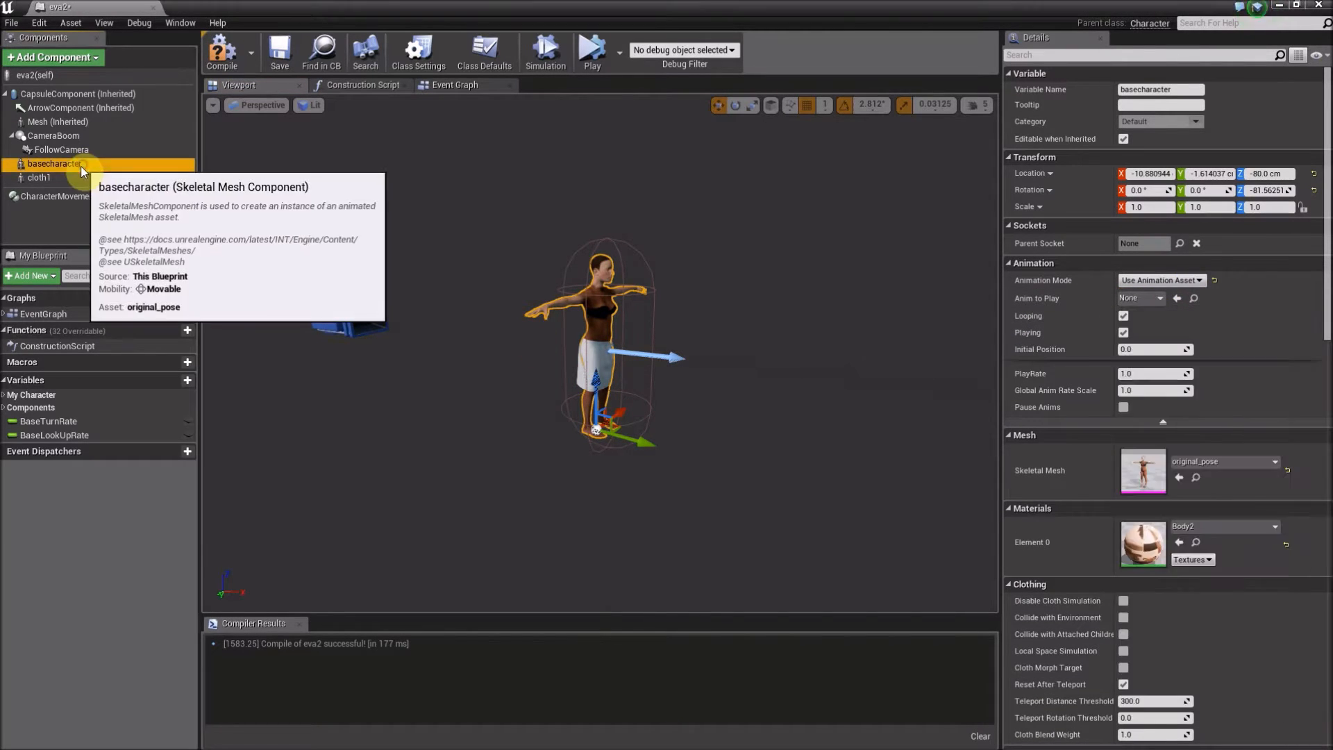
left_click(1165, 299)
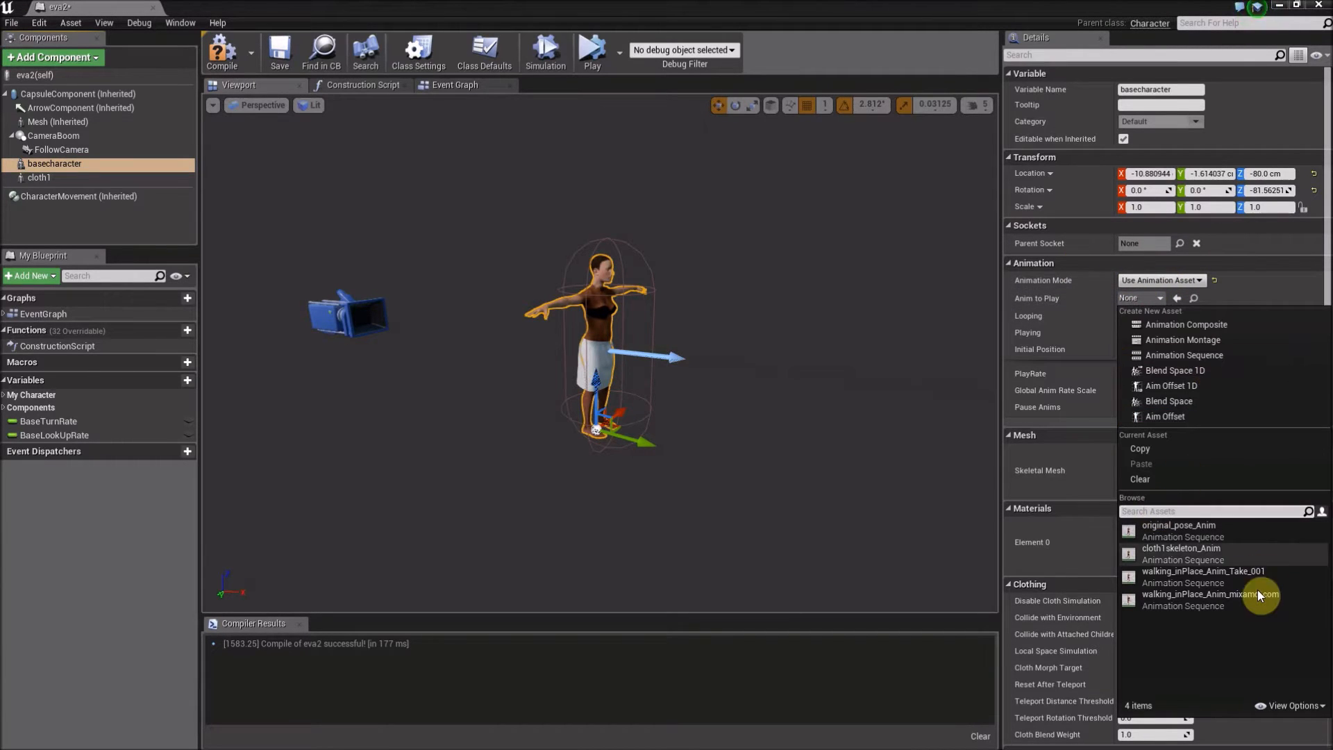
left_click(1256, 597)
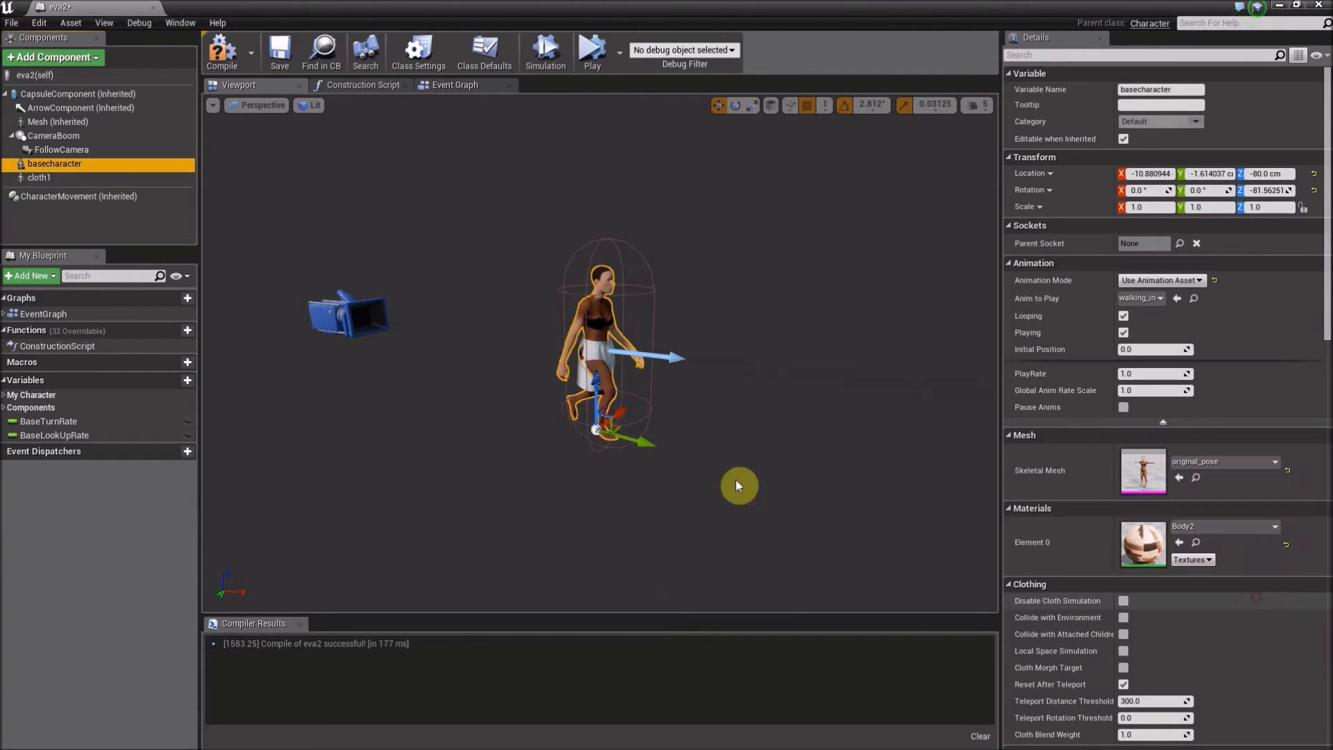
- Set cloth1 to Use Animation Asset playing walking_inPlace_Anim_mixamo_com, and compile and save the blueprint
left_click(108, 179)
left_click(1166, 280)
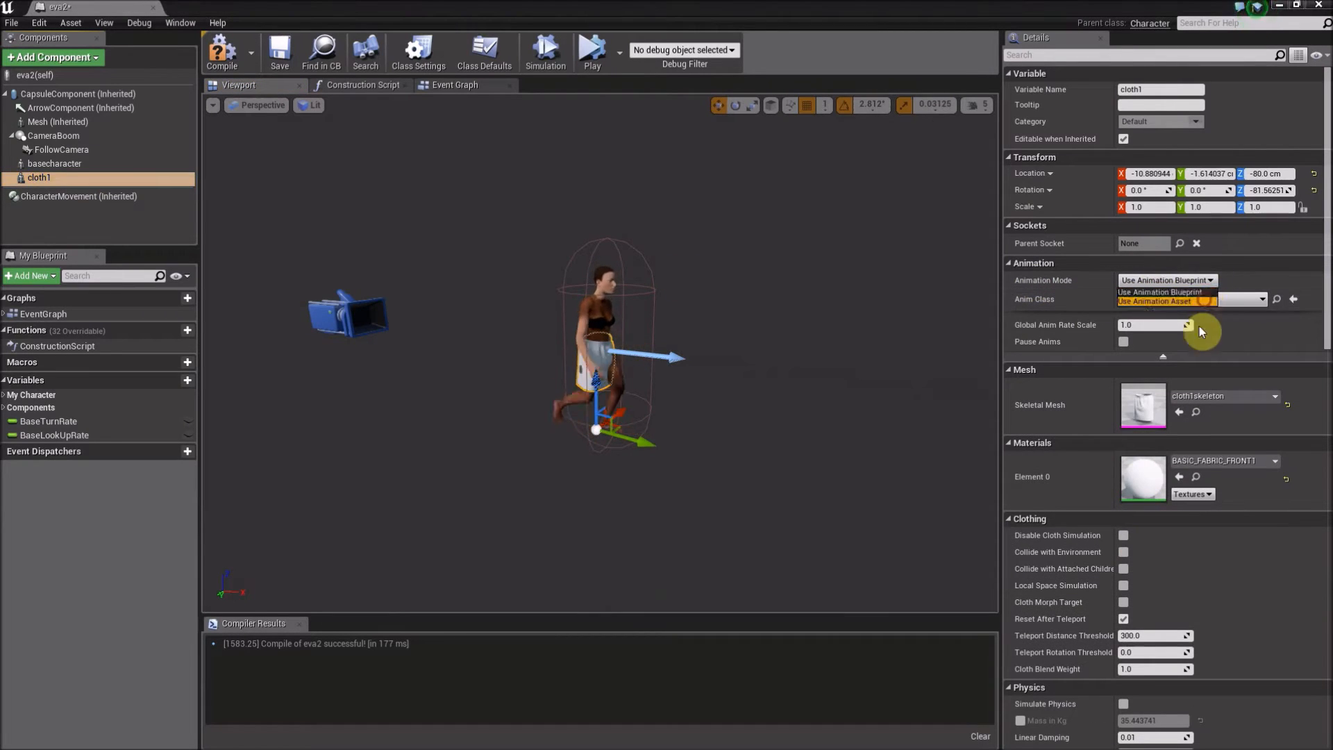
left_click(1163, 300)
left_click(1159, 298)
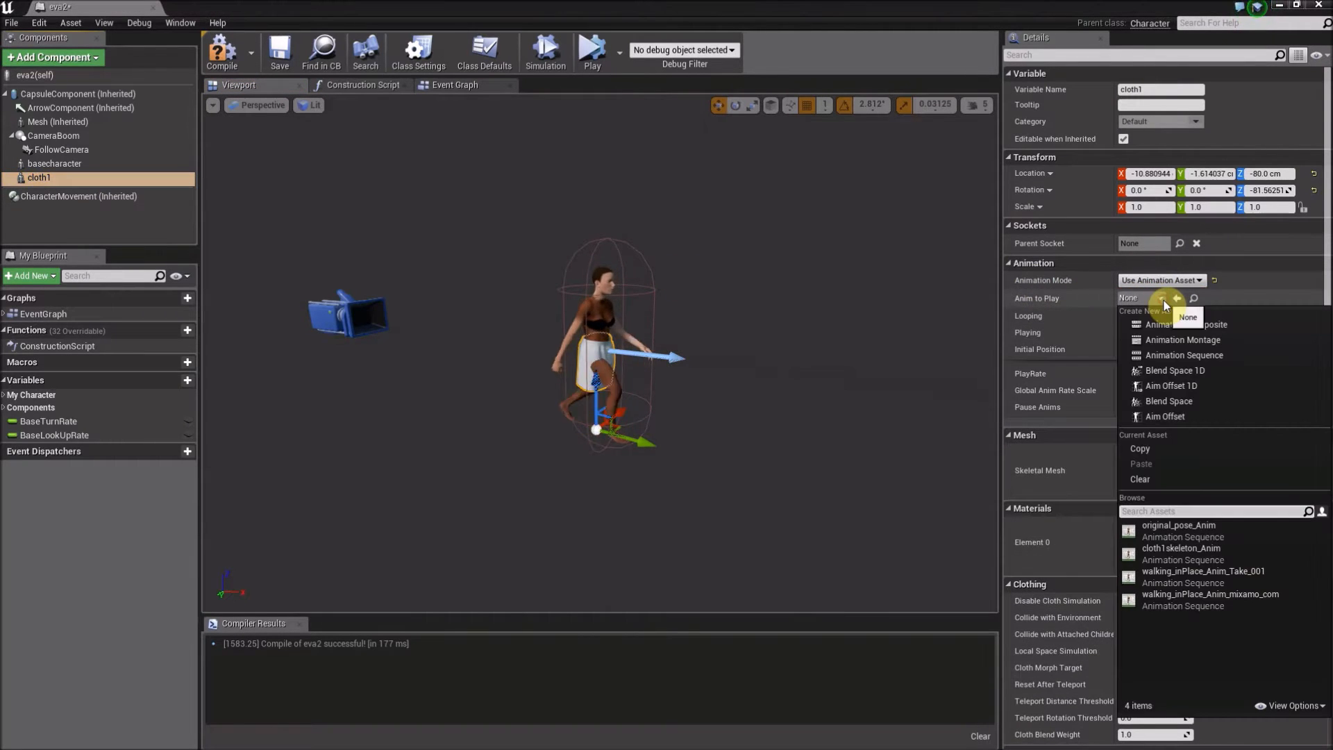
left_click(1264, 592)
left_click(278, 67)
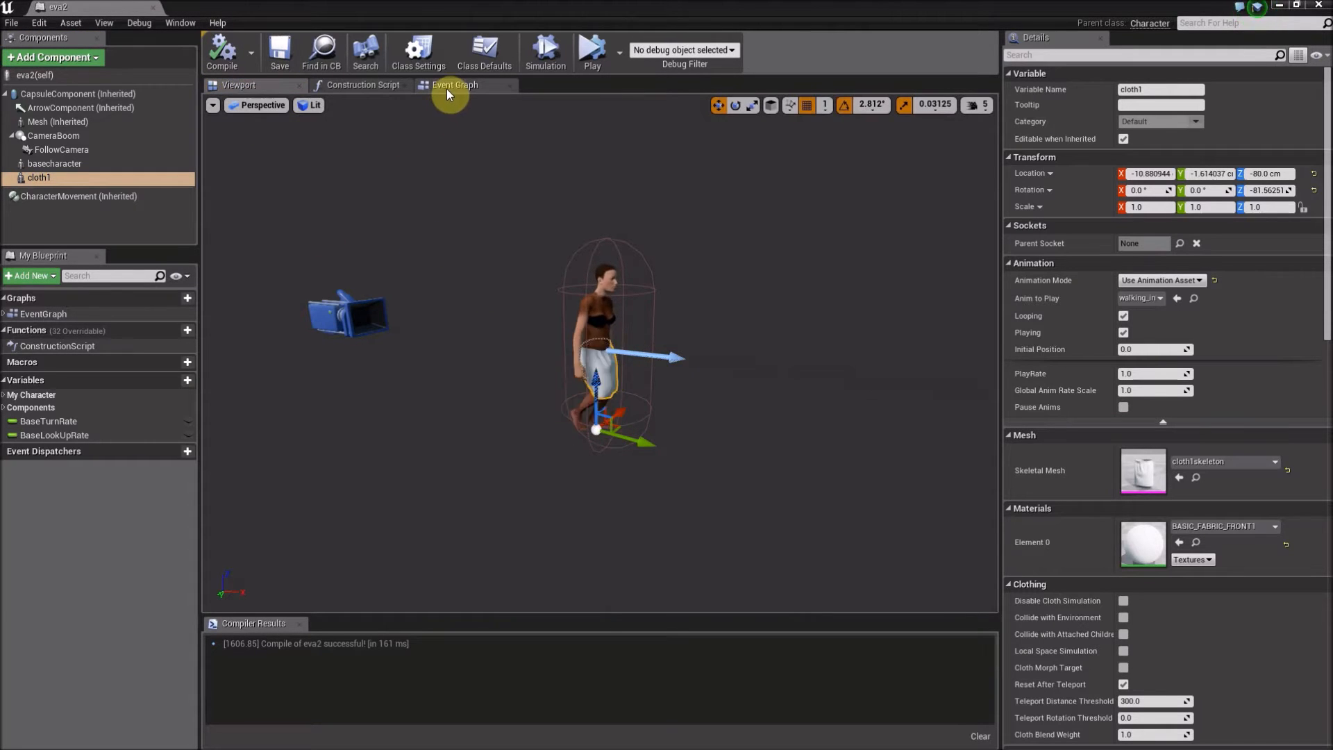
right_click_drag(672, 313, 576, 308)
key("w")
key("s")
key("d")
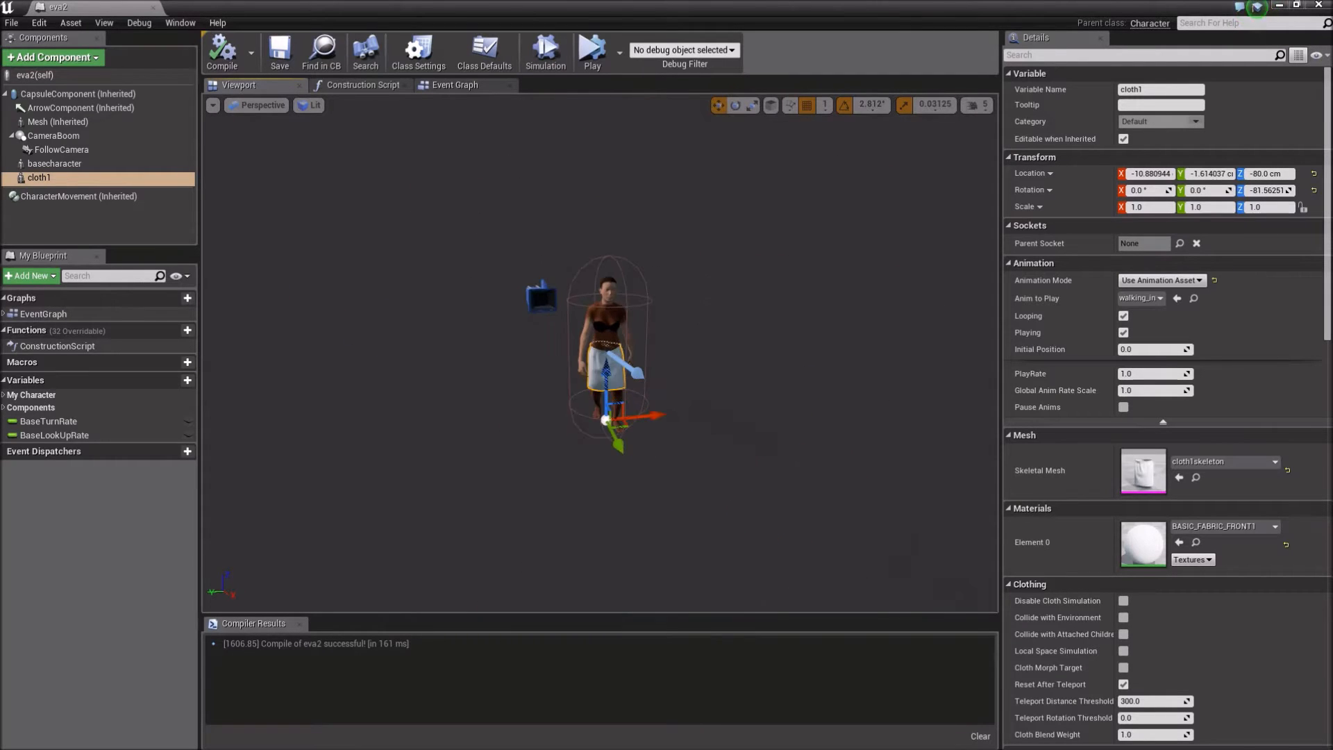
- Add a Simple Move to Location node in an empty area of the Event Graph
left_click(465, 86)
right_click_drag(764, 254, 603, 290)
scroll(634, 311, "down", 2)
scroll(573, 291, "up", 1)
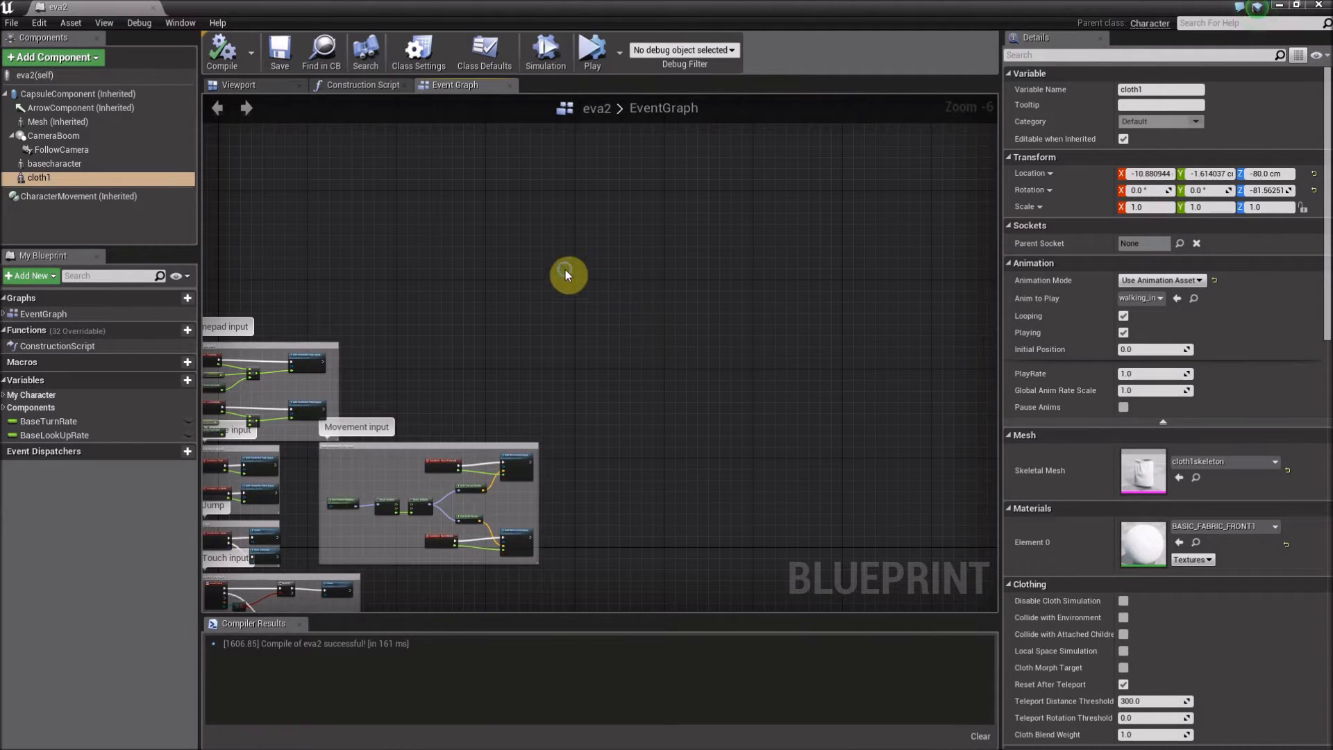
right_click_drag(565, 269, 621, 235)
right_click(622, 234)
type("s")
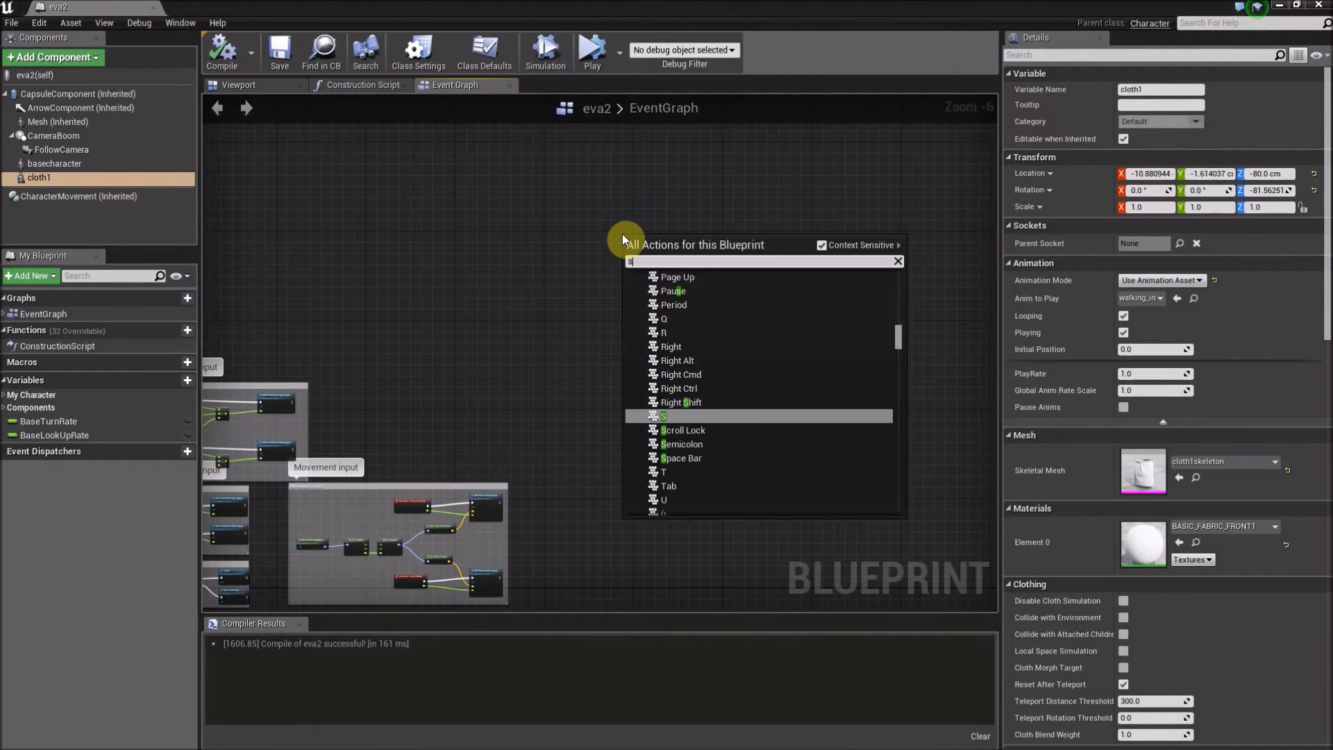
type("imple ,")
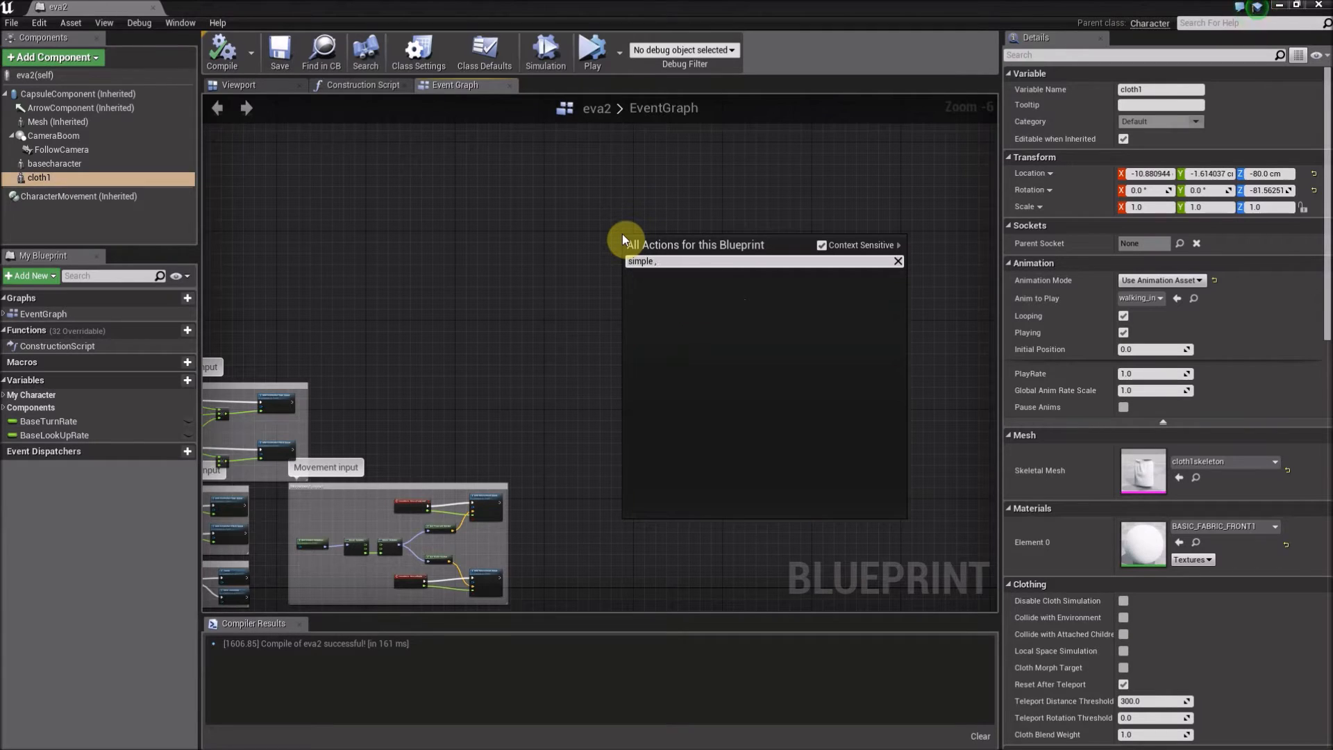
key("BackSpace")
type("move to")
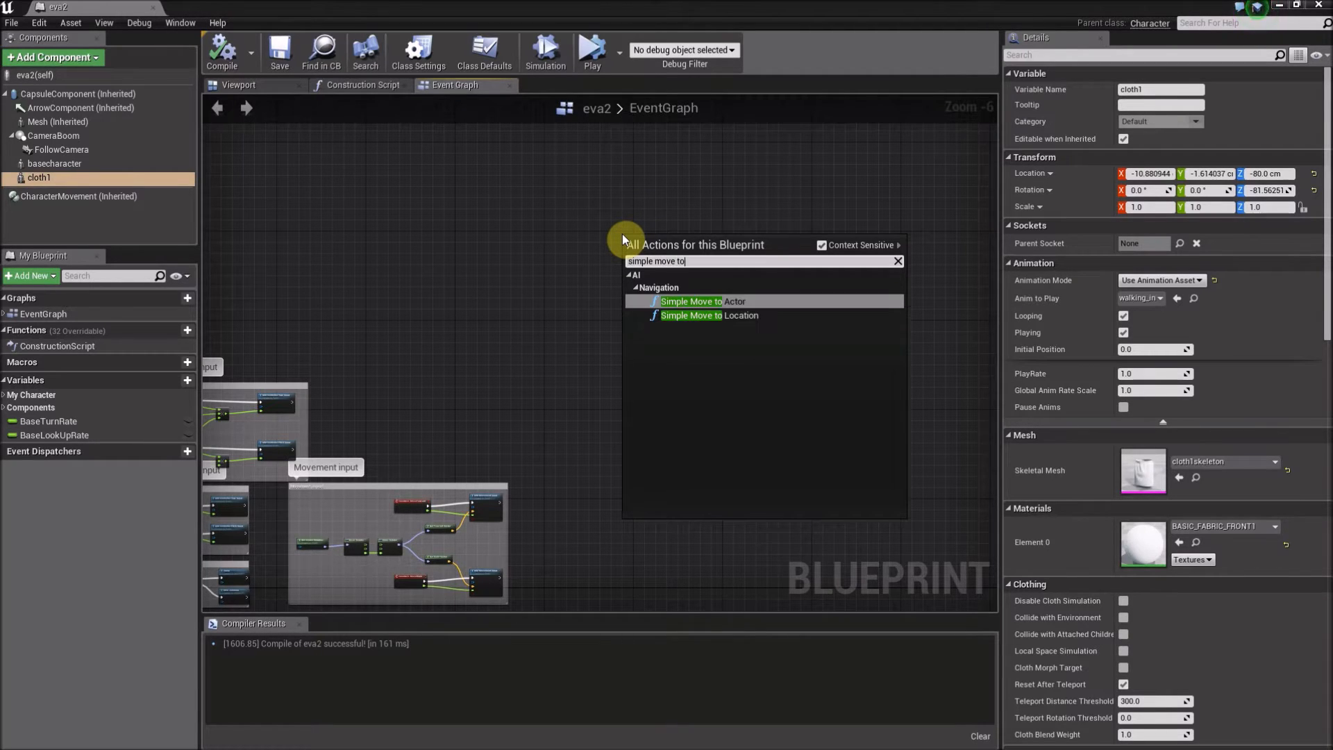
left_click(712, 314)
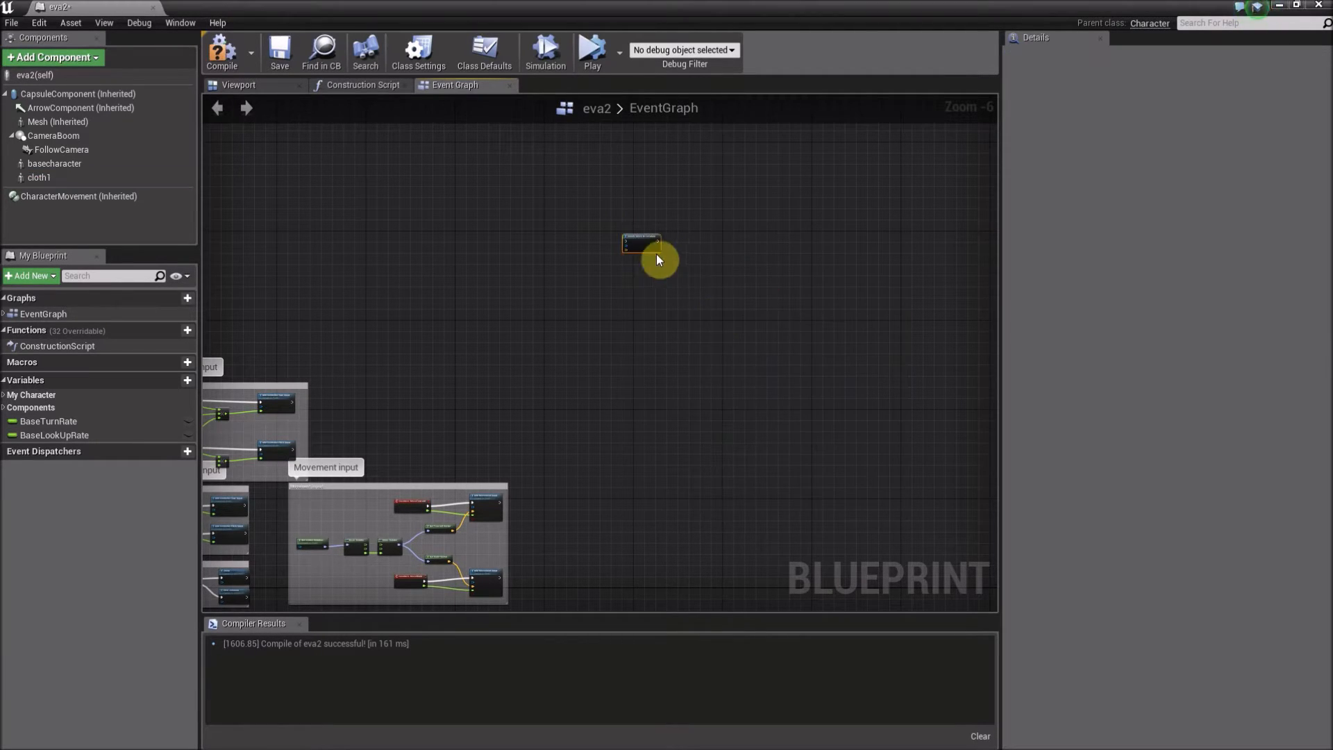
left_click_drag(790, 239, 789, 240)
- Add a Get Random Point in Navigable Radius node and wire its Return Value to the Goal of Simple Move to Location
right_click_drag(747, 197, 747, 249)
scroll(747, 250, "up", 6)
right_click_drag(723, 372, 724, 204)
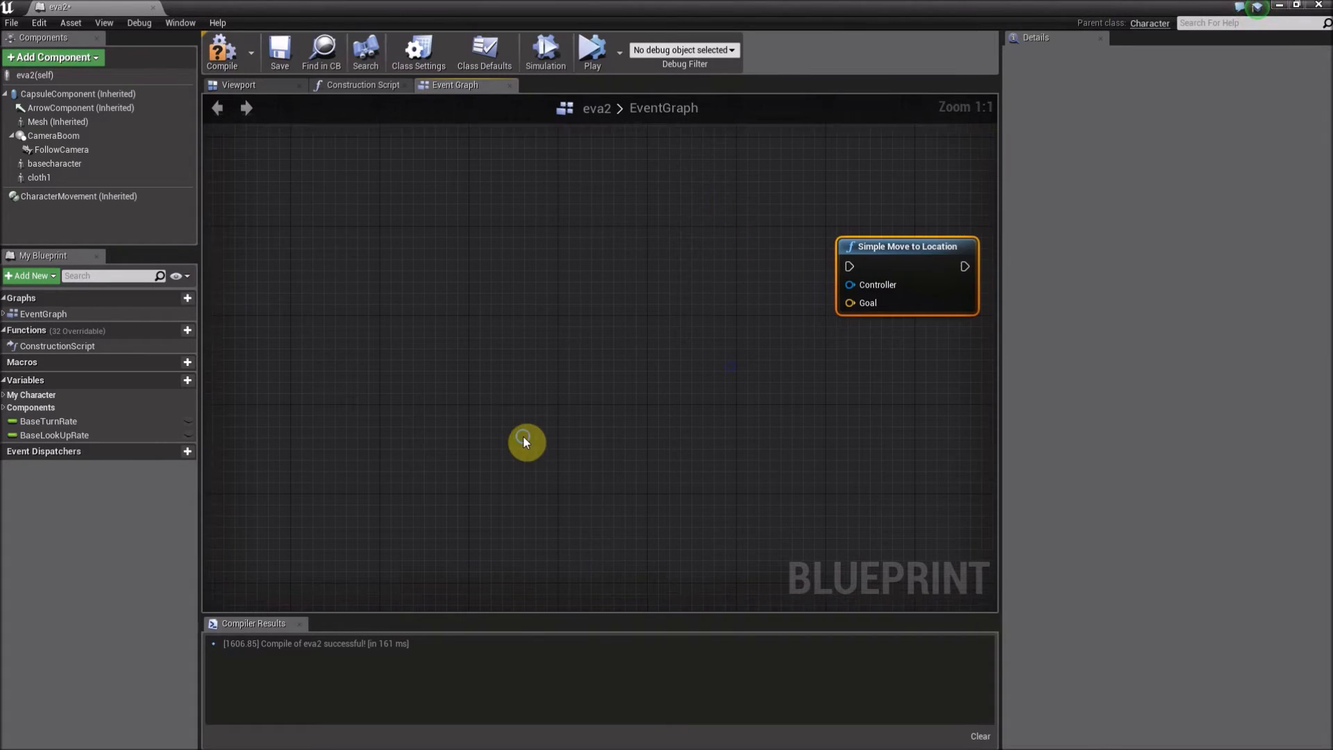
right_click(523, 437)
type("random poin in")
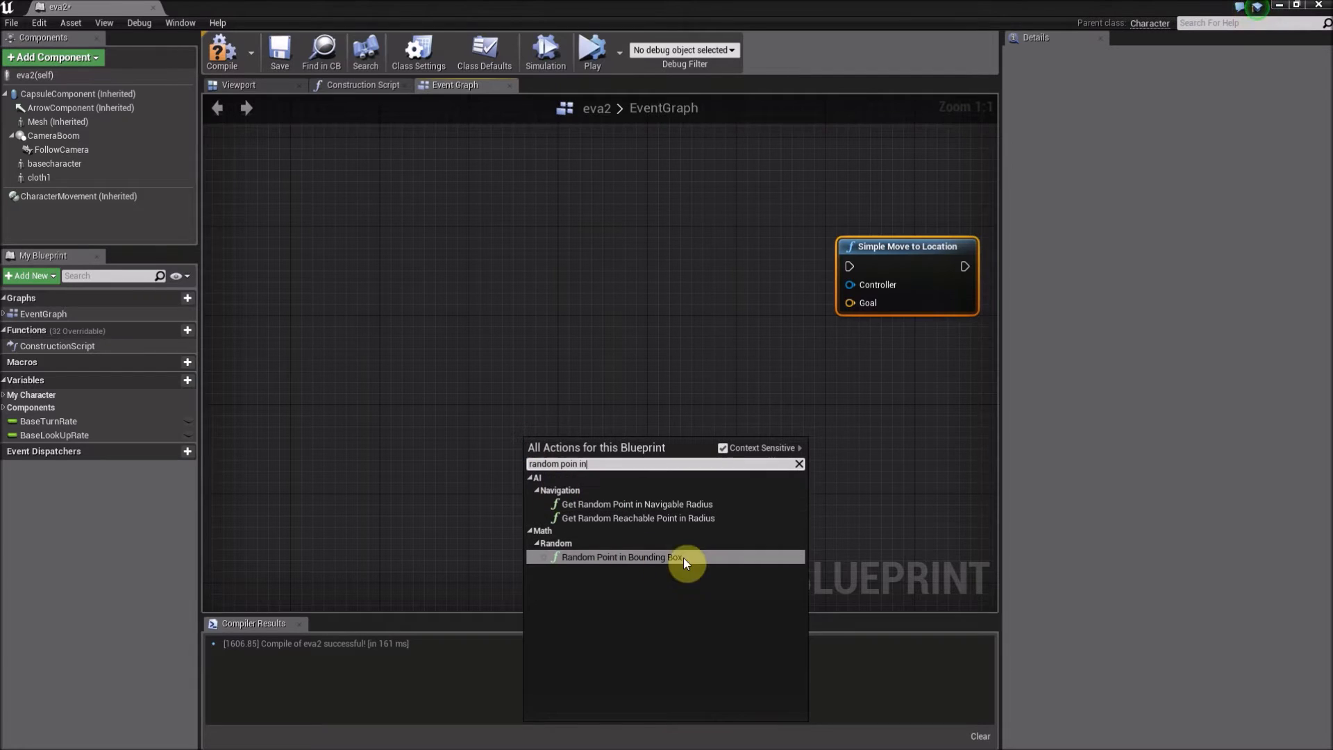
left_click(698, 505)
left_click(623, 393)
scroll(664, 306, "down", 1)
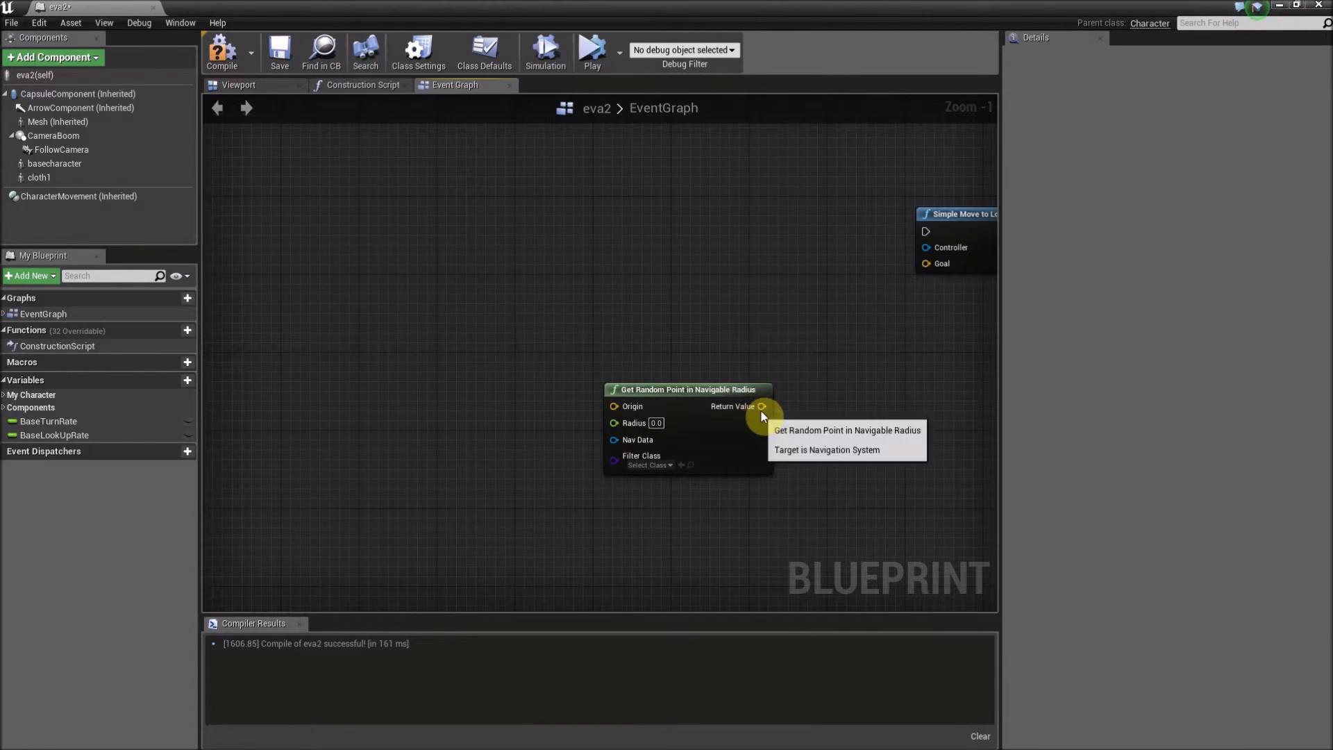
left_click_drag(761, 406, 928, 263)
right_click_drag(776, 323, 604, 375)
- Feed the Controller input of Simple Move to Location from a new Get Controller node, and space the two nodes apart
left_click(824, 293)
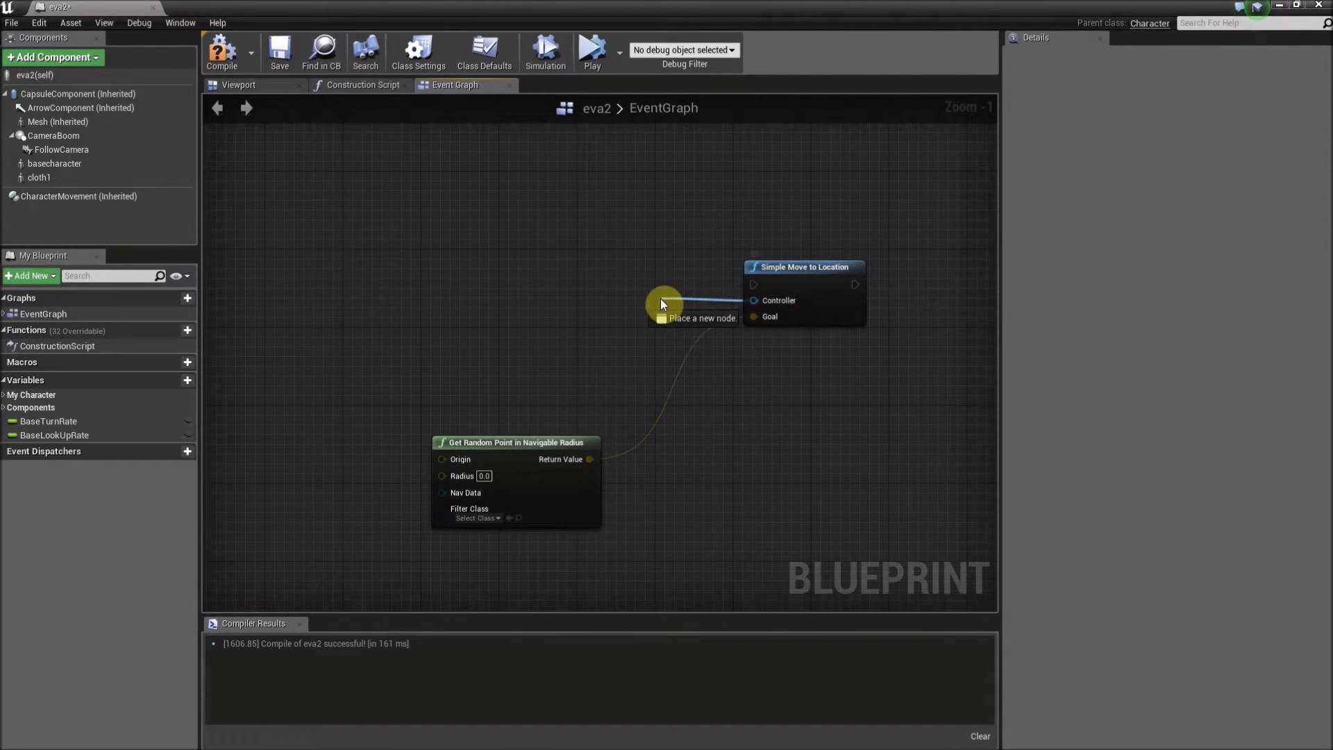
left_click_drag(660, 298, 652, 298)
type("get contro")
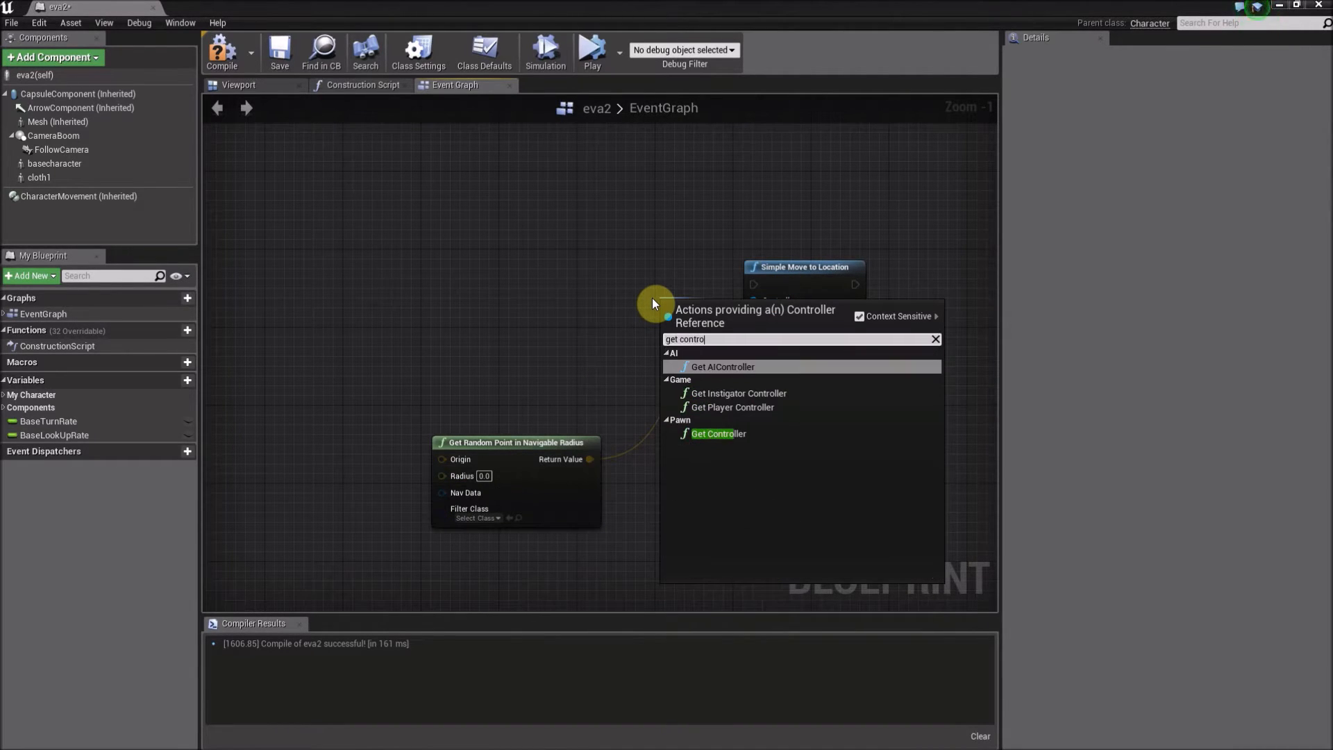
type("ller")
left_click(729, 433)
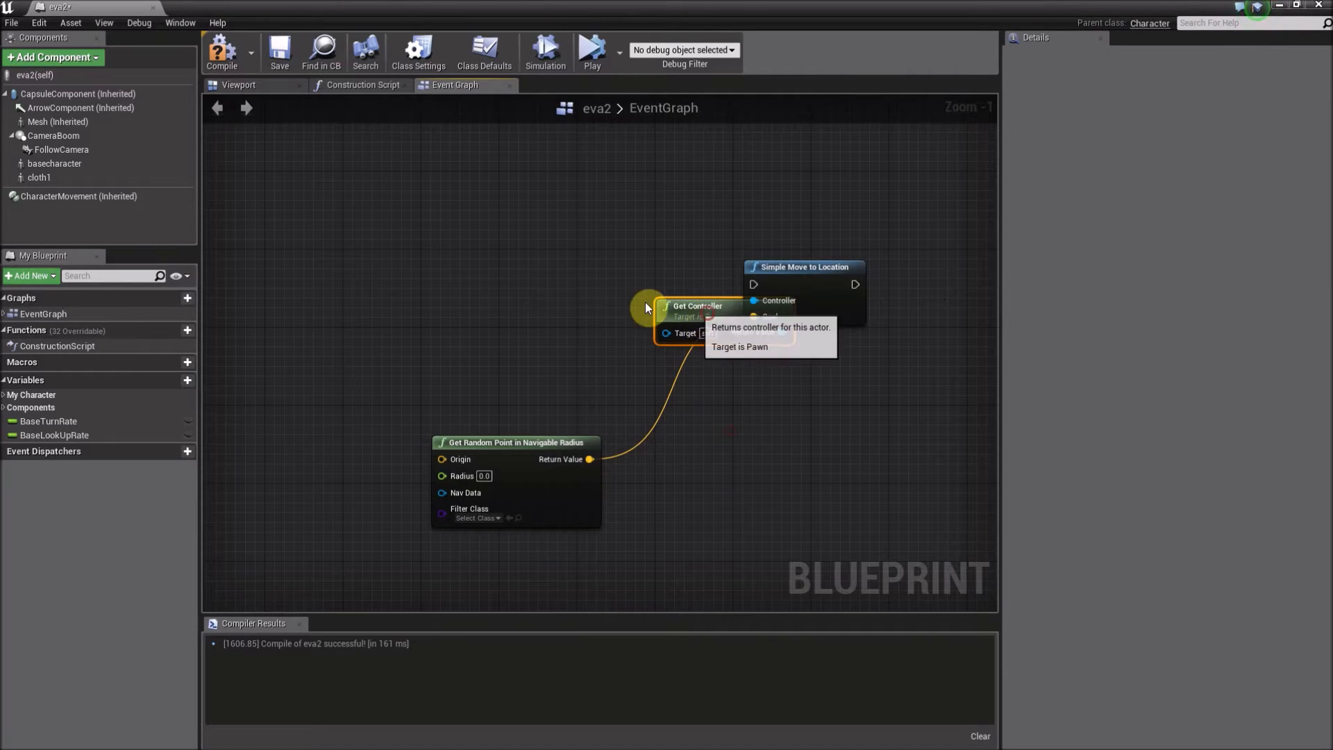
left_click_drag(644, 302, 591, 294)
left_click_drag(781, 275, 811, 244)
- Add a GetActorLocation node, connect it to the Origin of Get Random Point in Navigable Radius, and place it clear of that node
right_click_drag(479, 288, 752, 251)
right_click_drag(618, 454, 619, 400)
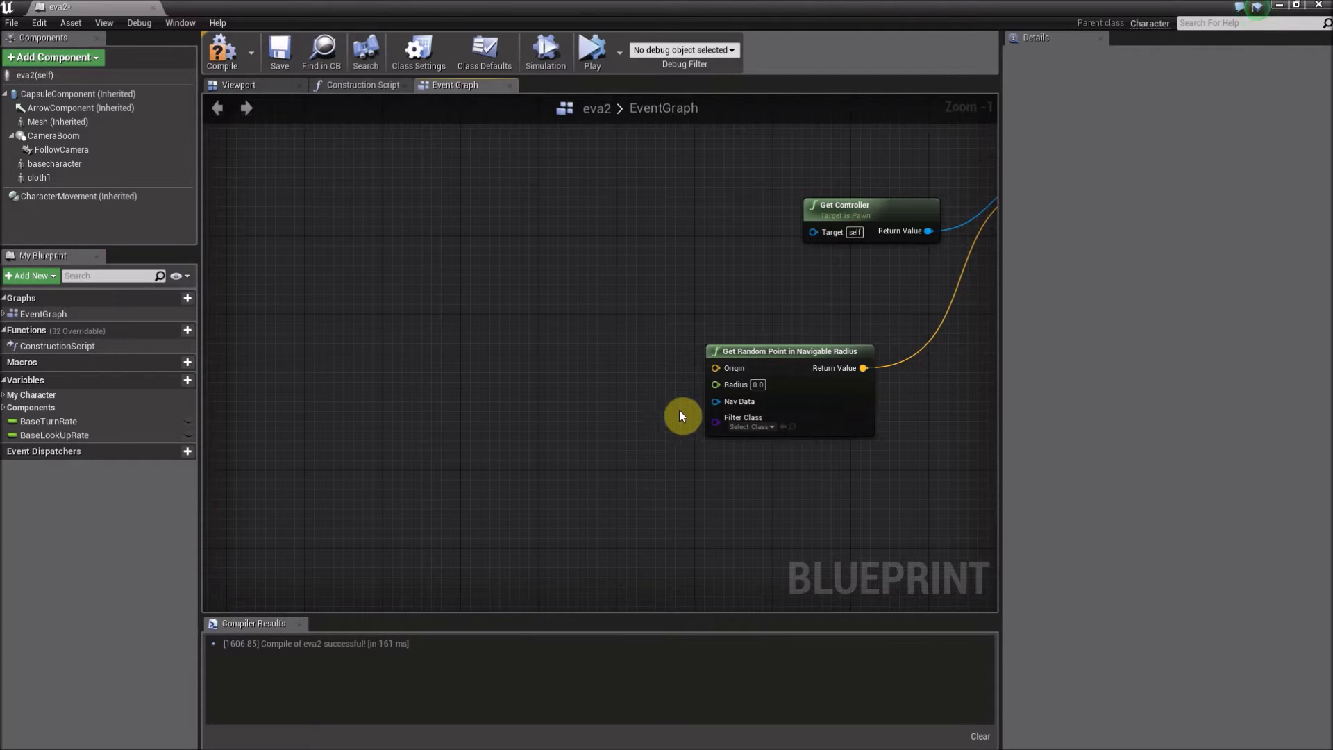
right_click_drag(780, 297, 717, 288)
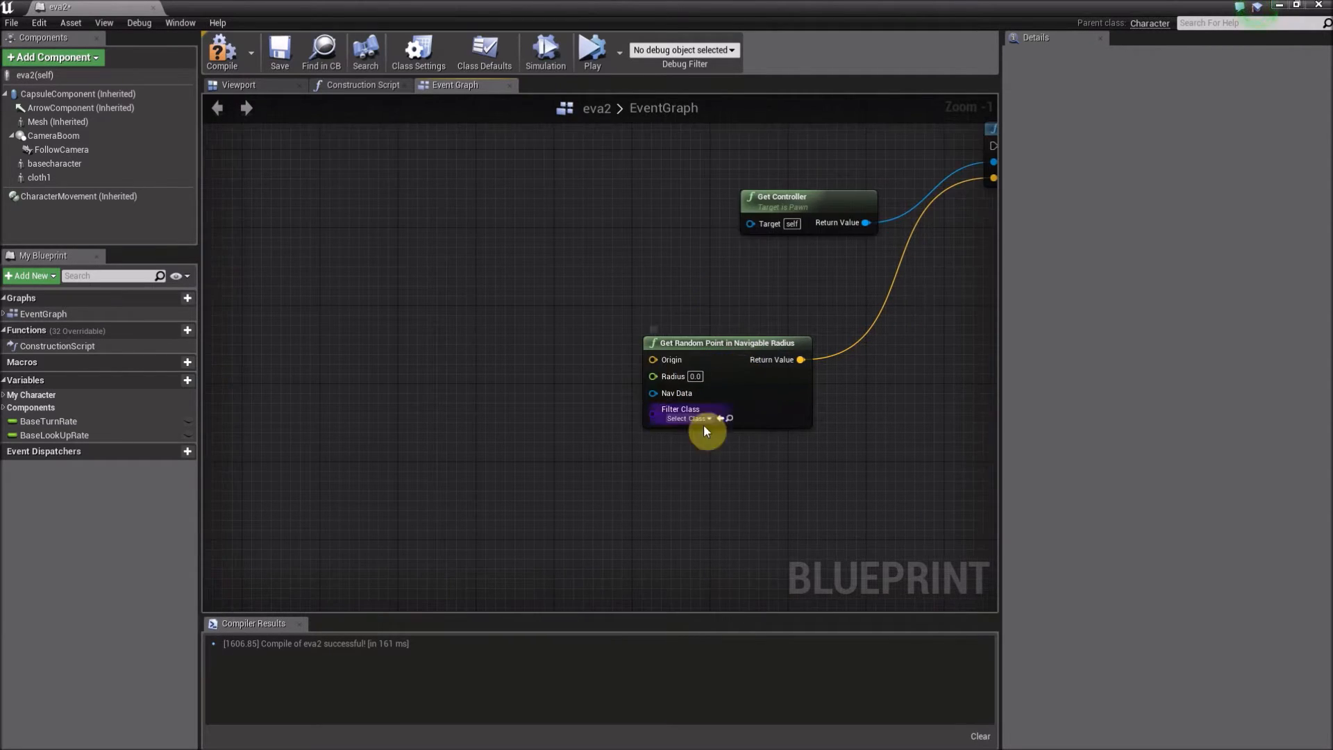
right_click(452, 367)
type("get")
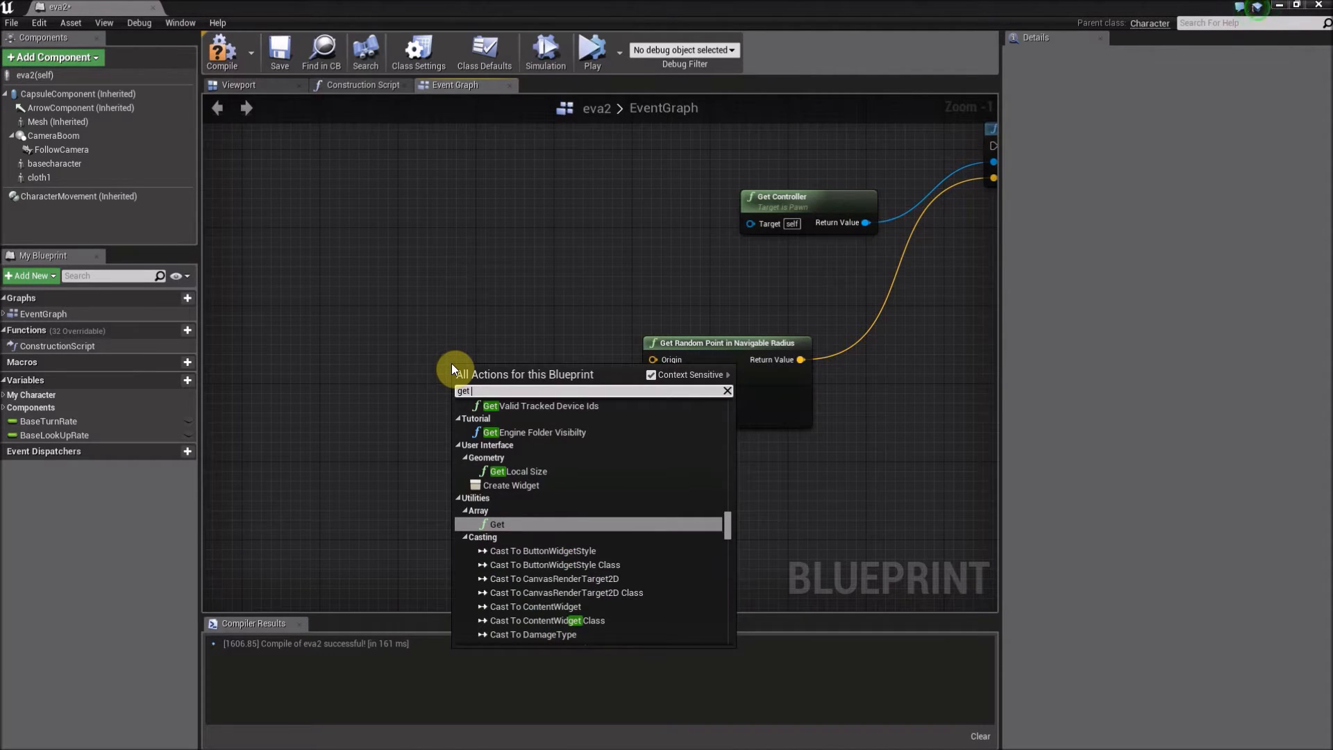
type(" a")
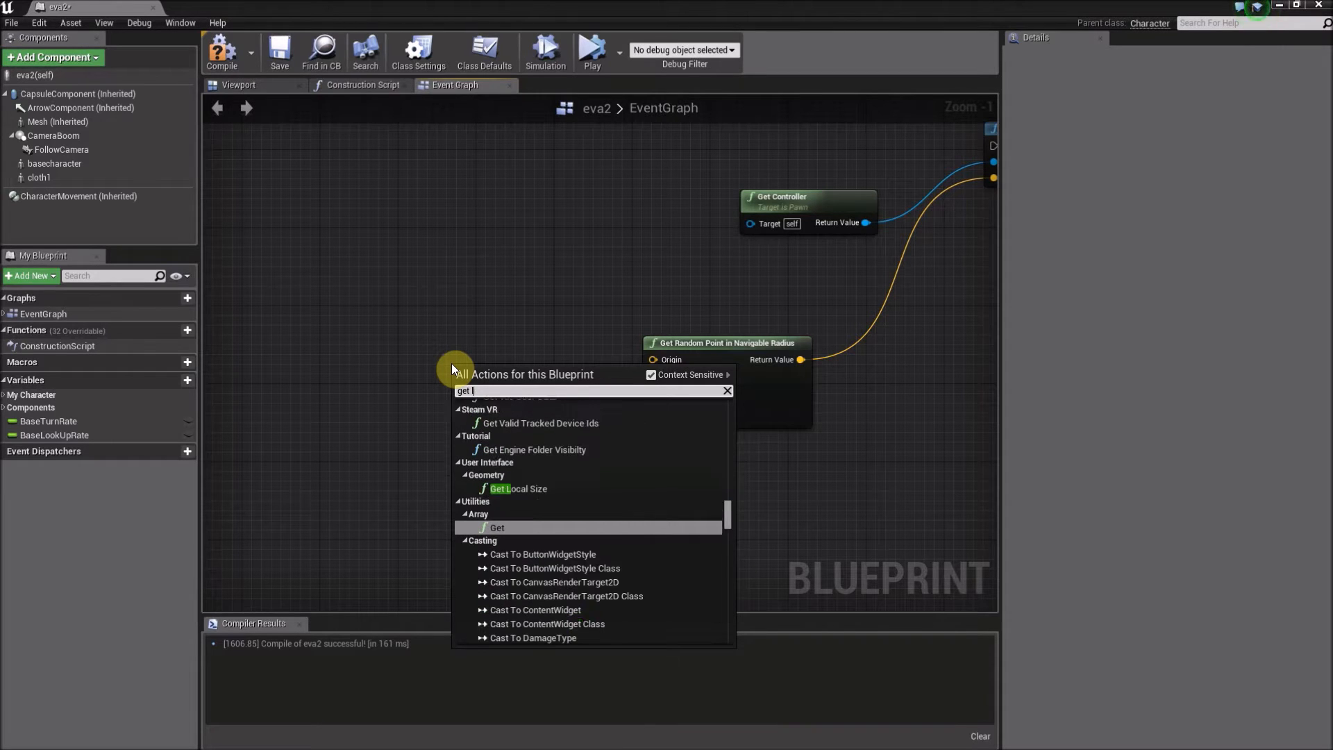
type("ctor locat")
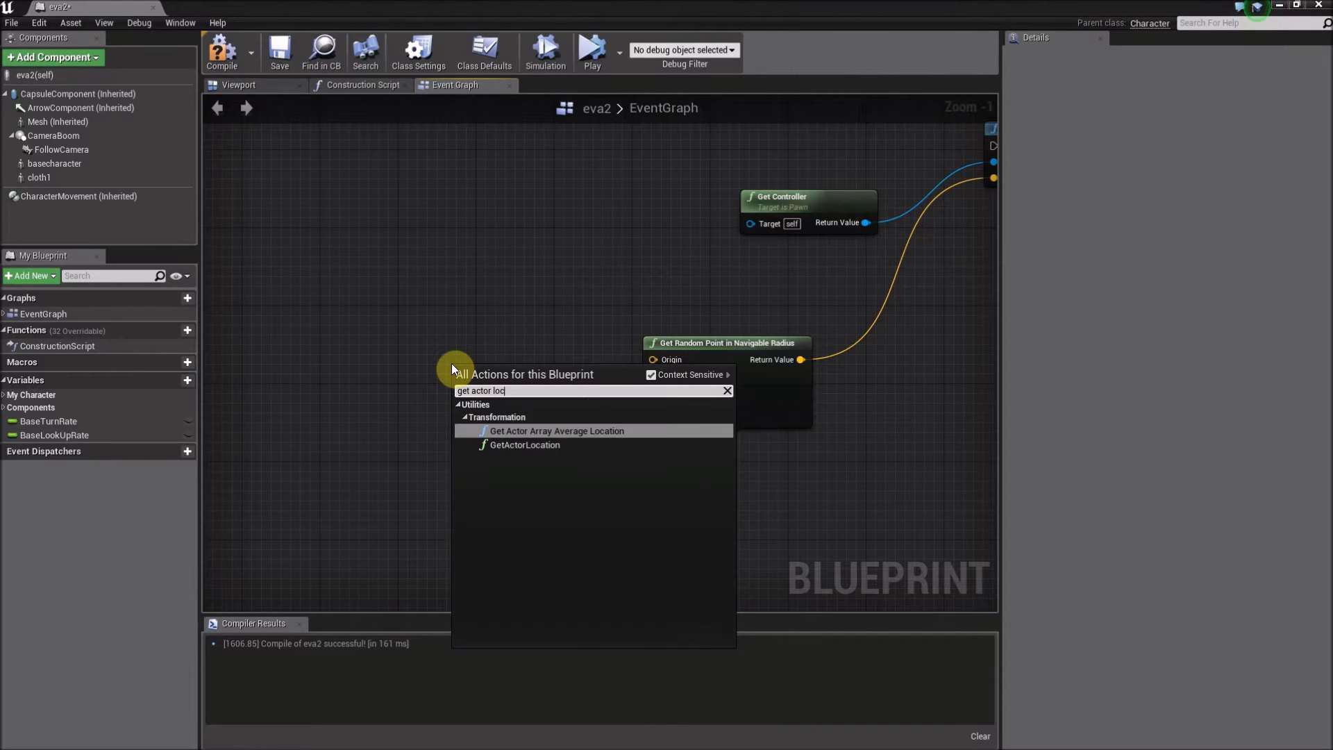
left_click(547, 444)
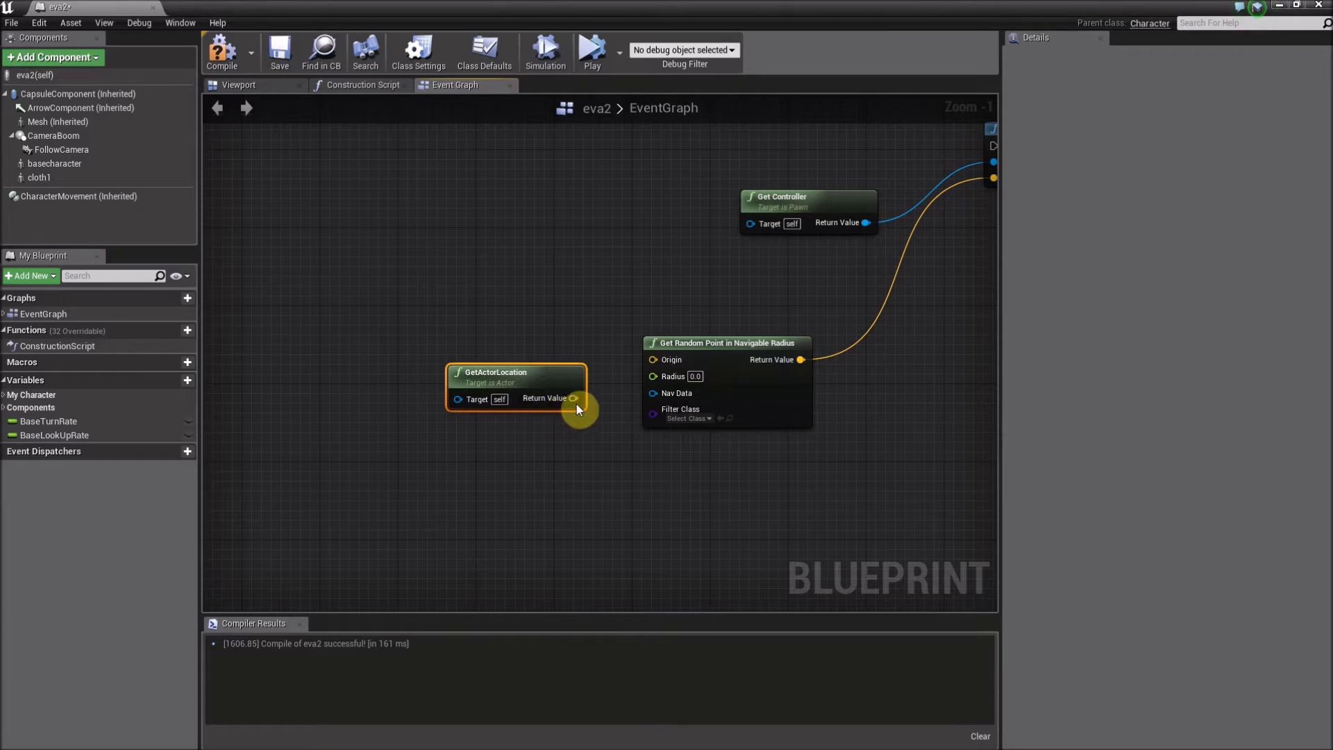
left_click_drag(574, 397, 654, 361)
left_click_drag(545, 374, 486, 365)
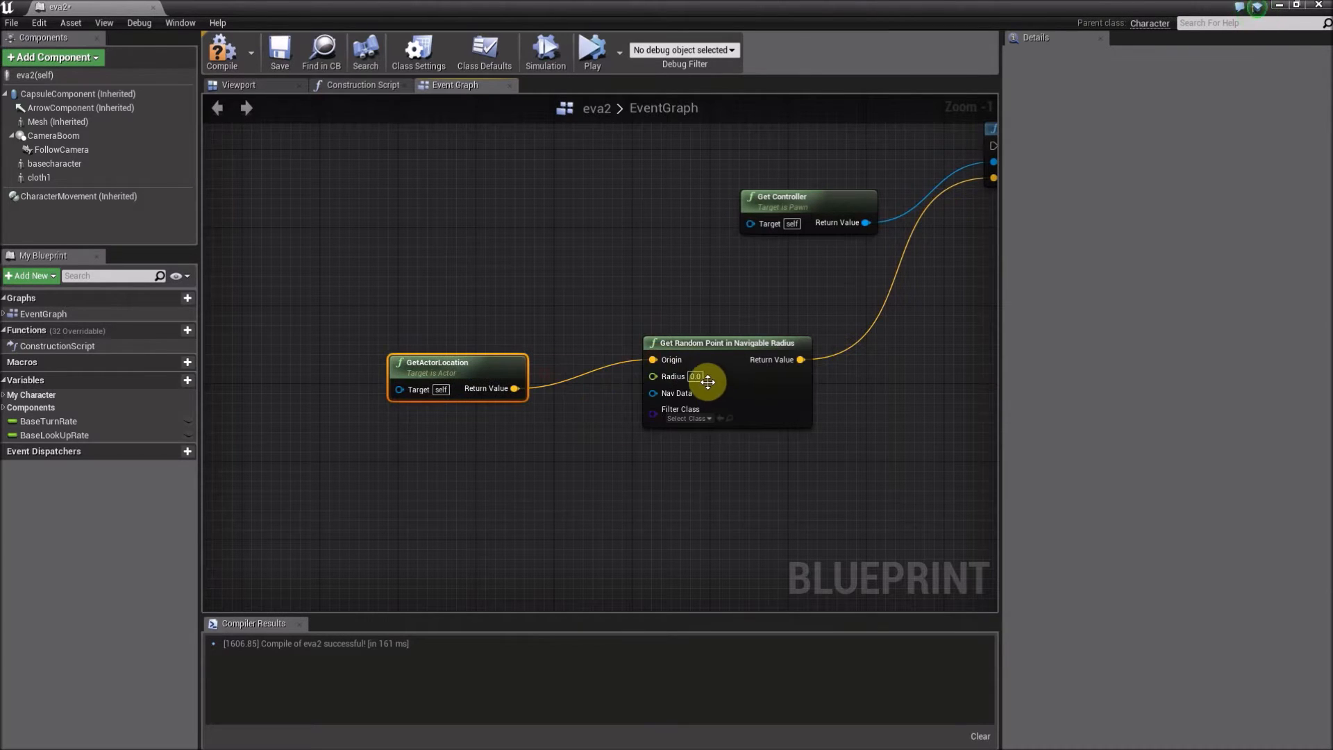
- Set the Radius of Get Random Point in Navigable Radius to 10000
left_click(696, 377)
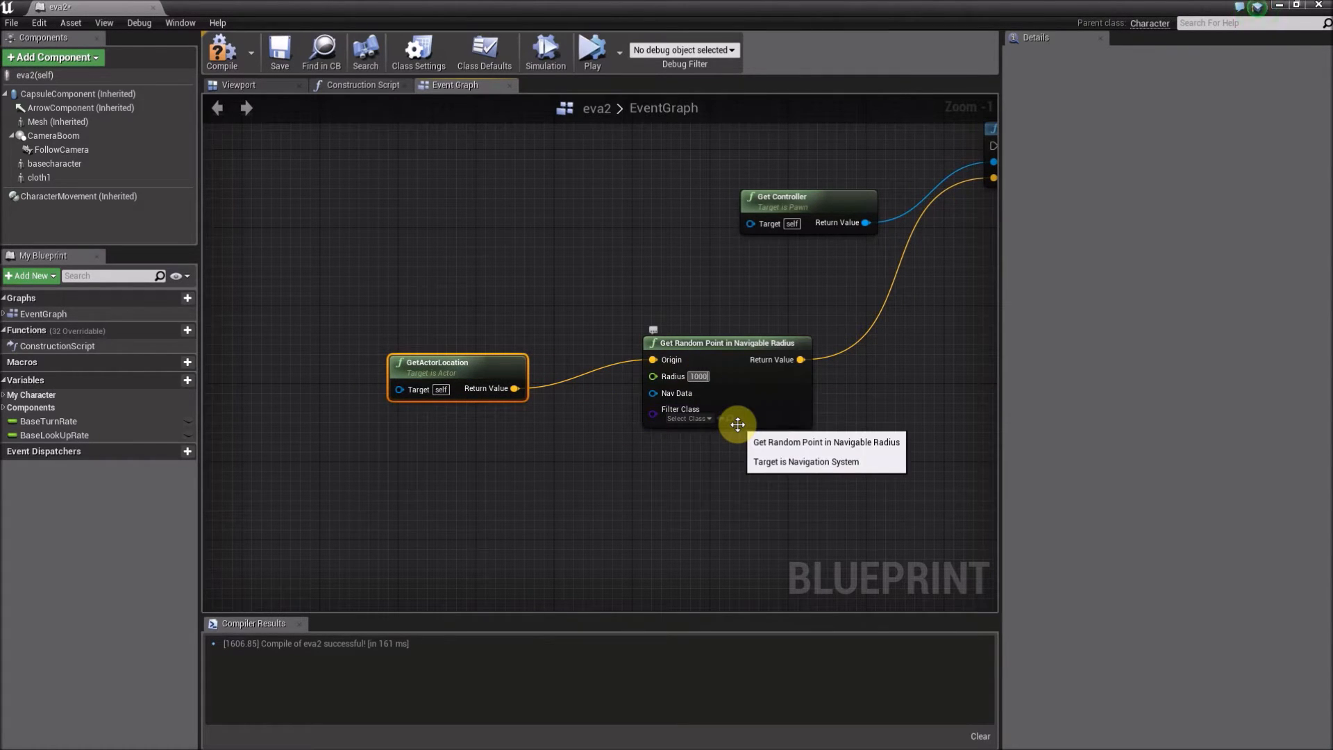
left_click(630, 314)
scroll(601, 363, "down", 3)
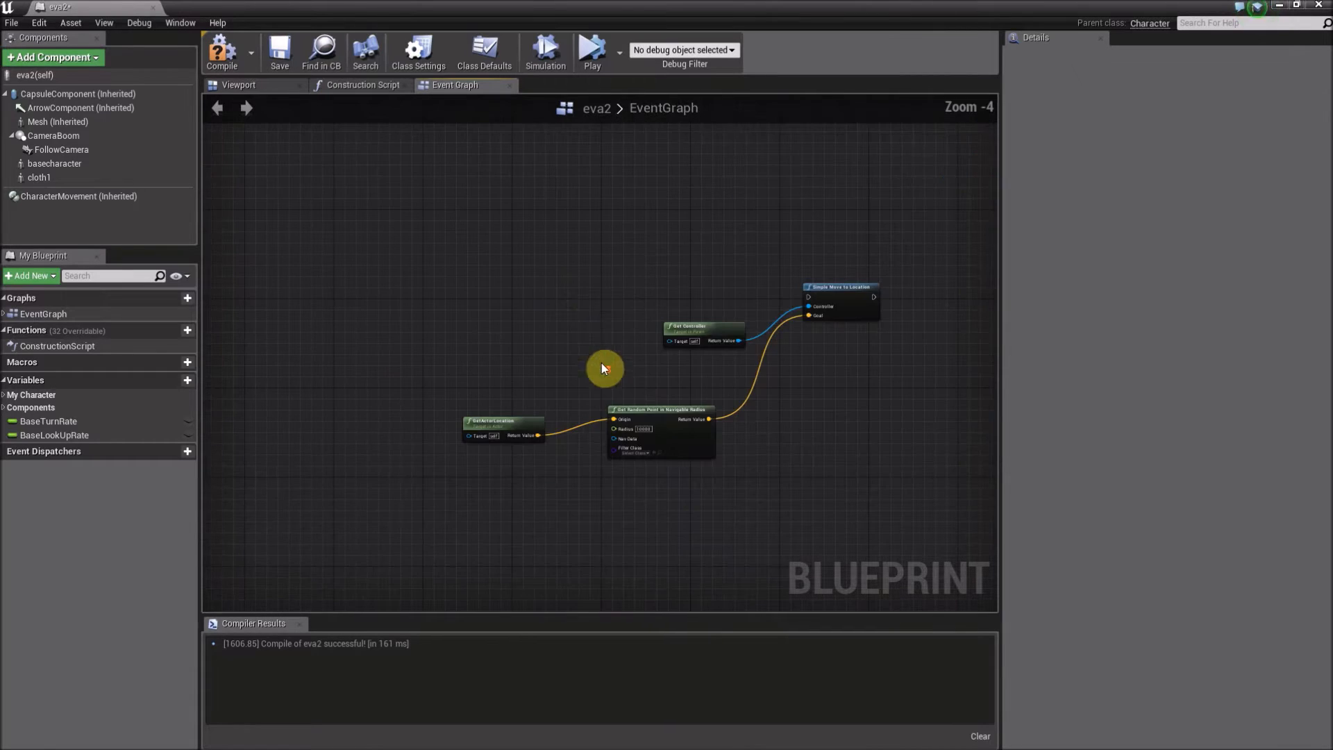
- Add an Event Tick node that executes Simple Move to Location, and compile and save the blueprint
right_click(453, 267)
type("tick")
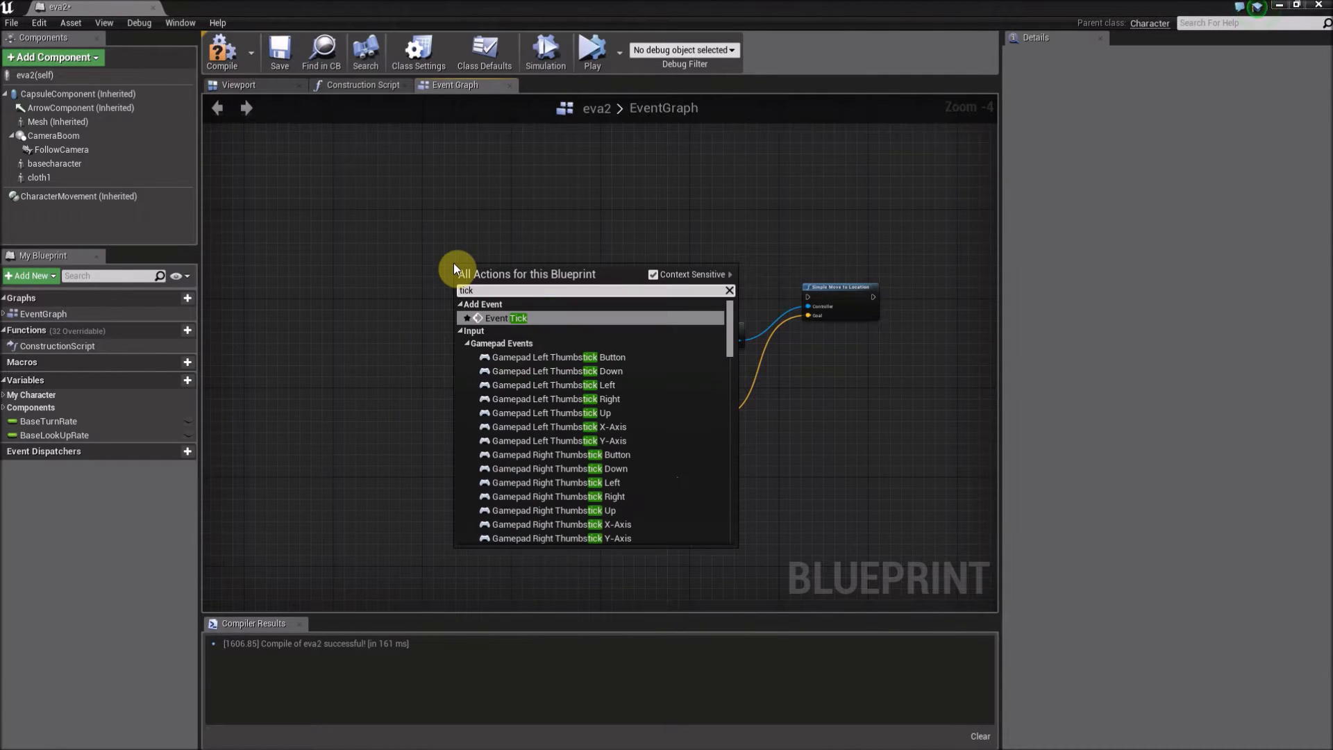
left_click(502, 321)
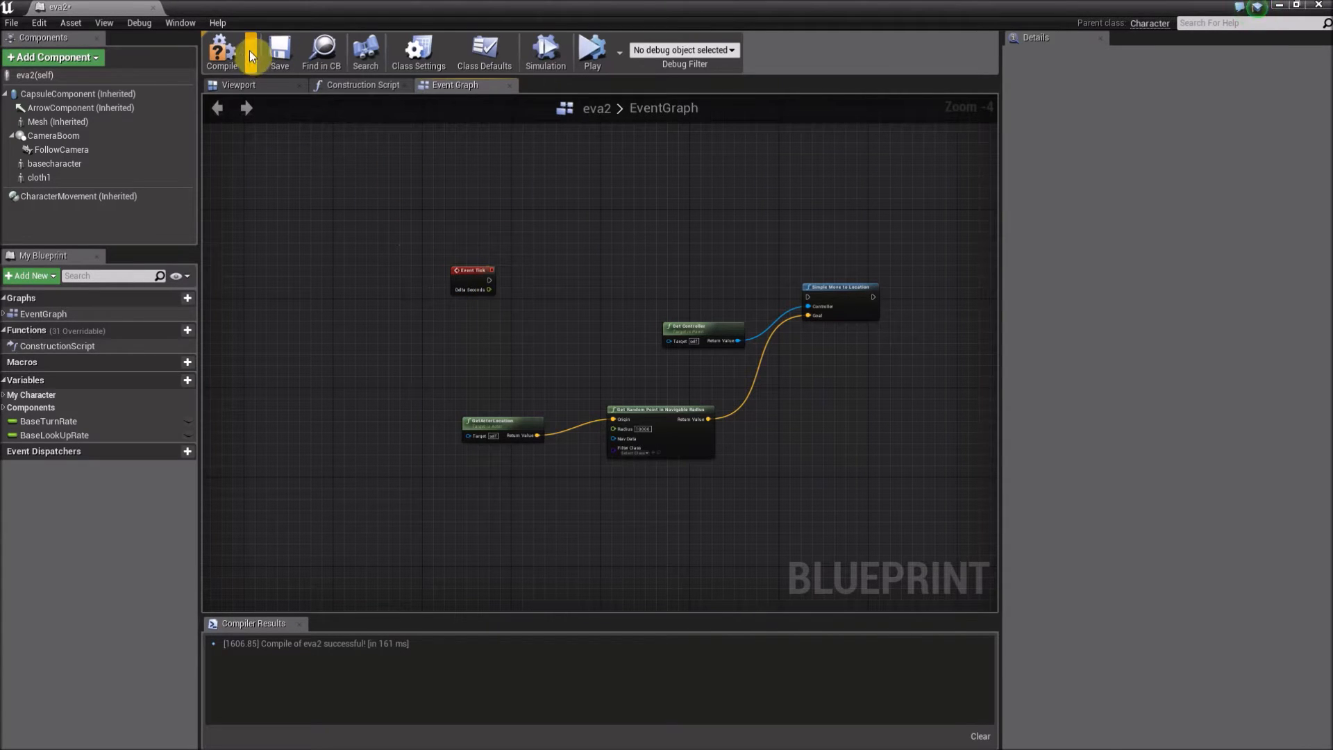
left_click(279, 59)
scroll(527, 236, "up", 2)
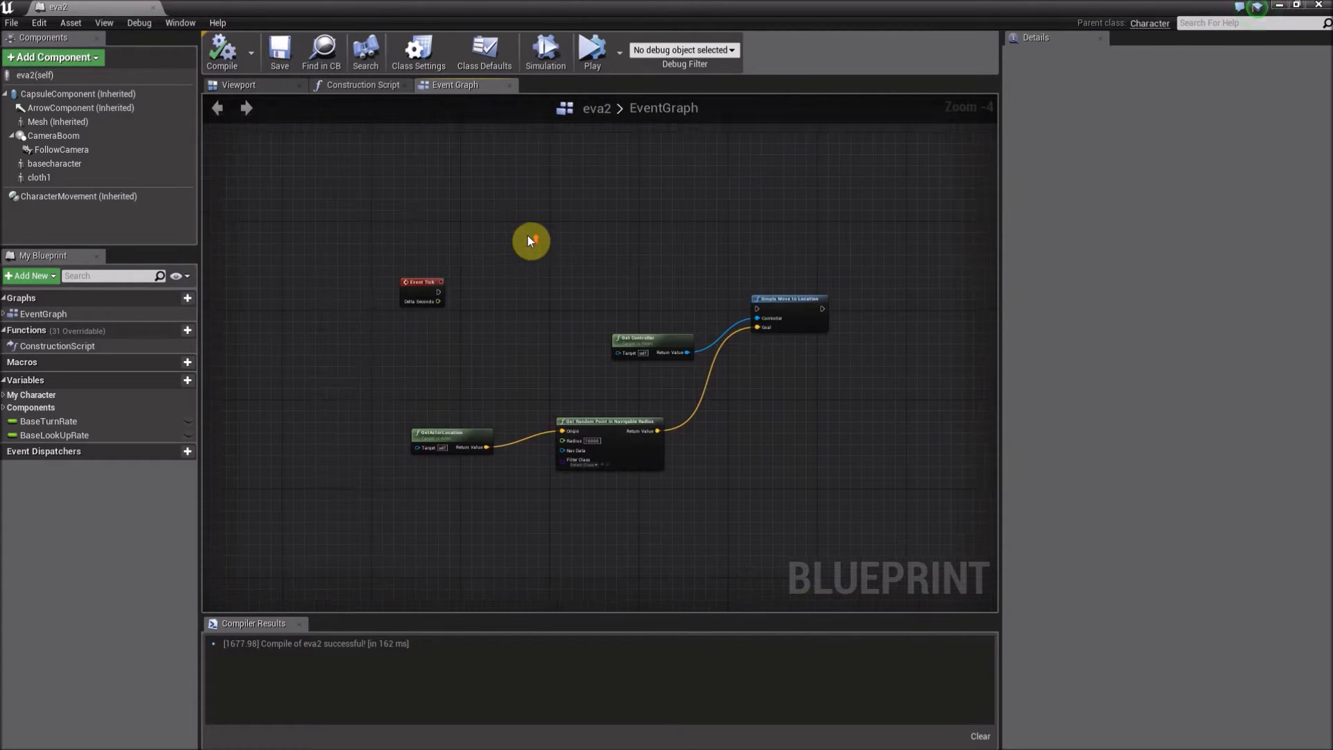
left_click_drag(389, 319, 871, 345)
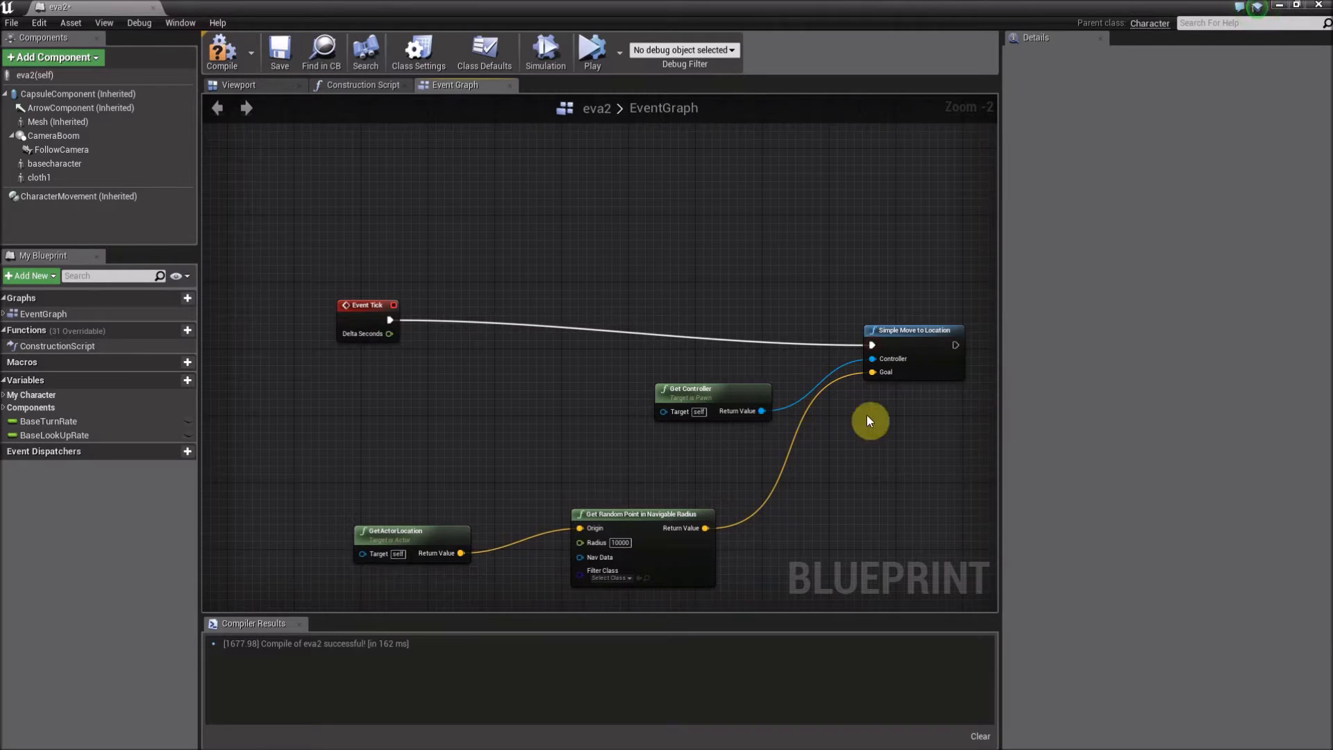
left_click(283, 61)
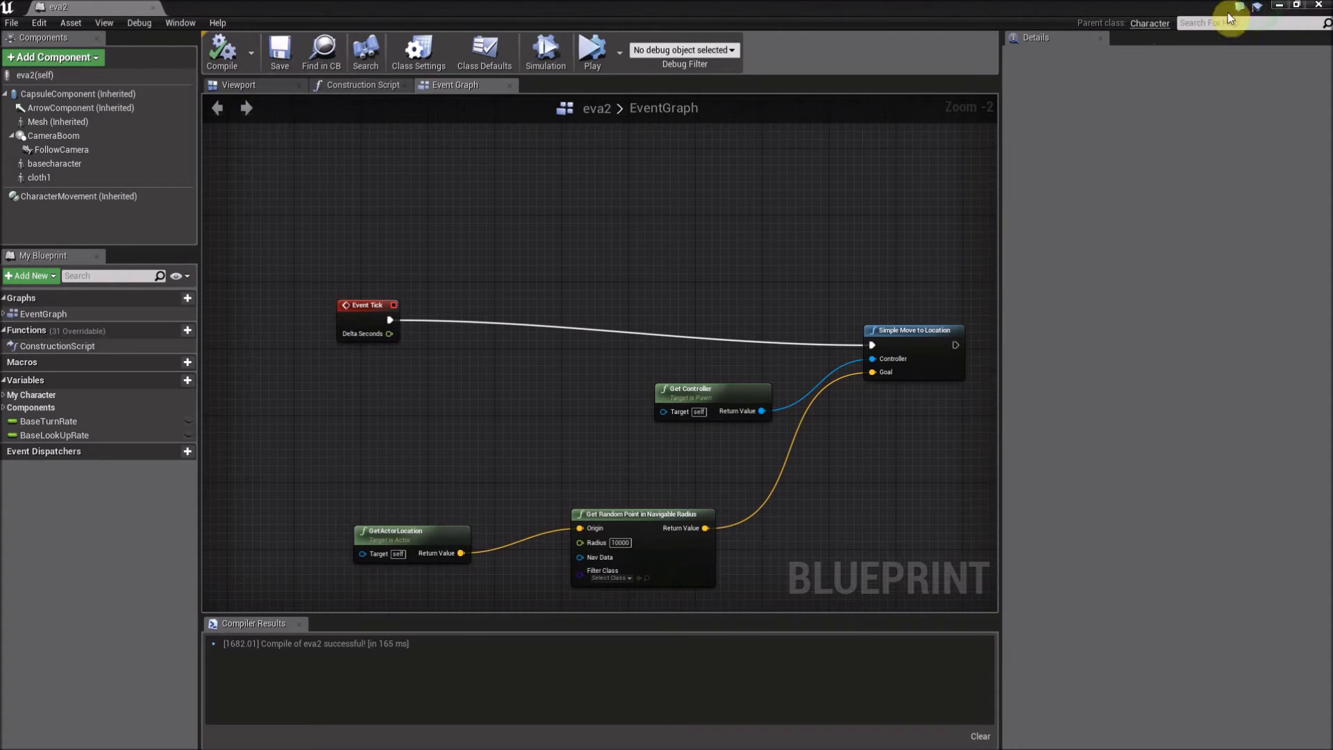
- Return to the tutorial level, delete the original_pose actor and place the eva2 blueprint on the floor instead
left_click(1276, 8)
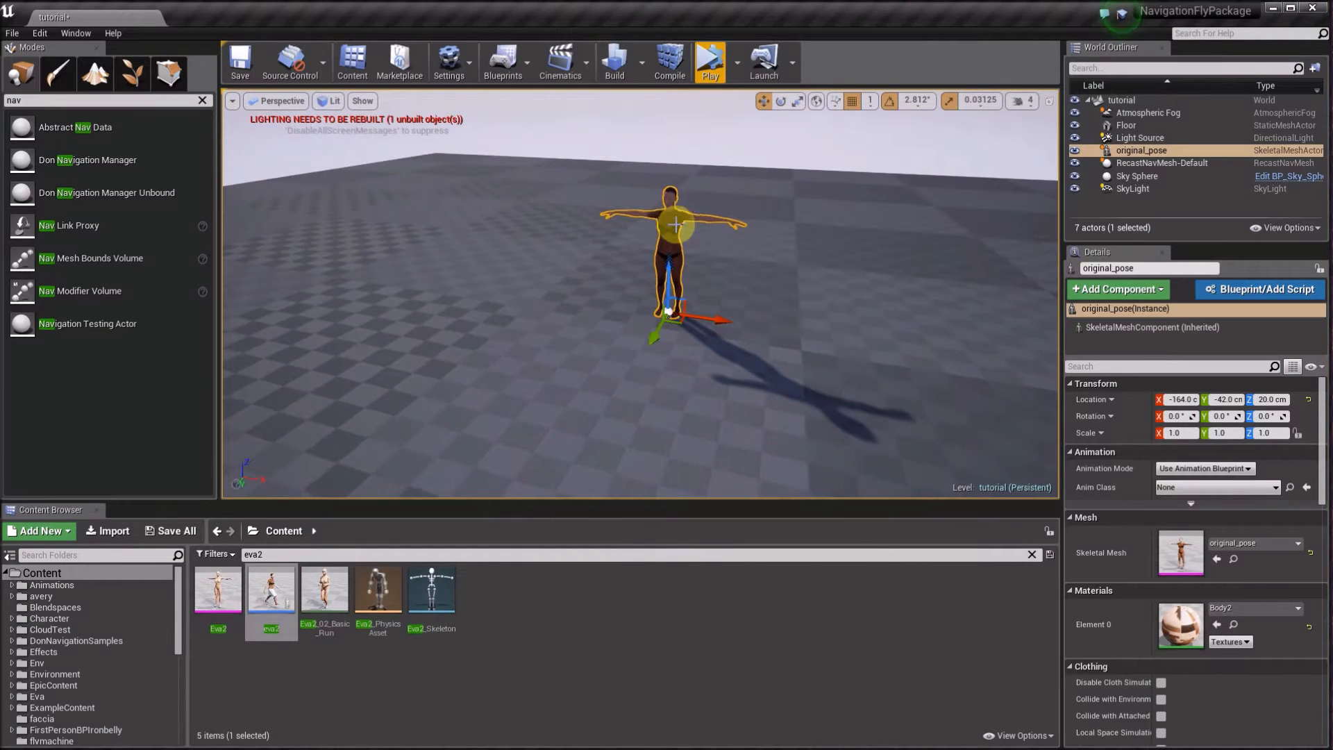
key("Delete")
left_click_drag(269, 590, 625, 313)
right_click_drag(619, 363, 657, 362)
mouse_move(701, 278)
right_mouse_down()
mouse_move(666, 285)
mouse_move(680, 286)
right_mouse_up()
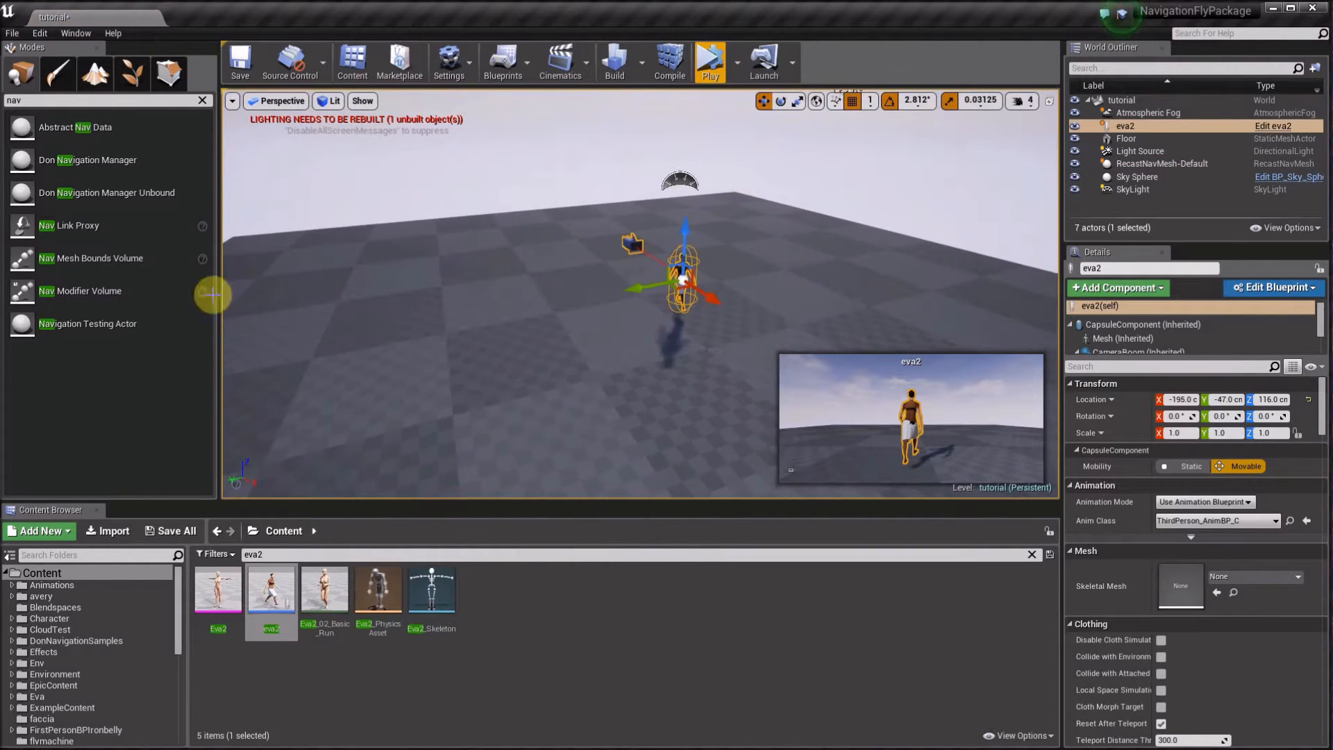
- Place a Nav Mesh Bounds Volume on the floor near eva2 and clear the class search
left_click_drag(80, 260, 579, 358)
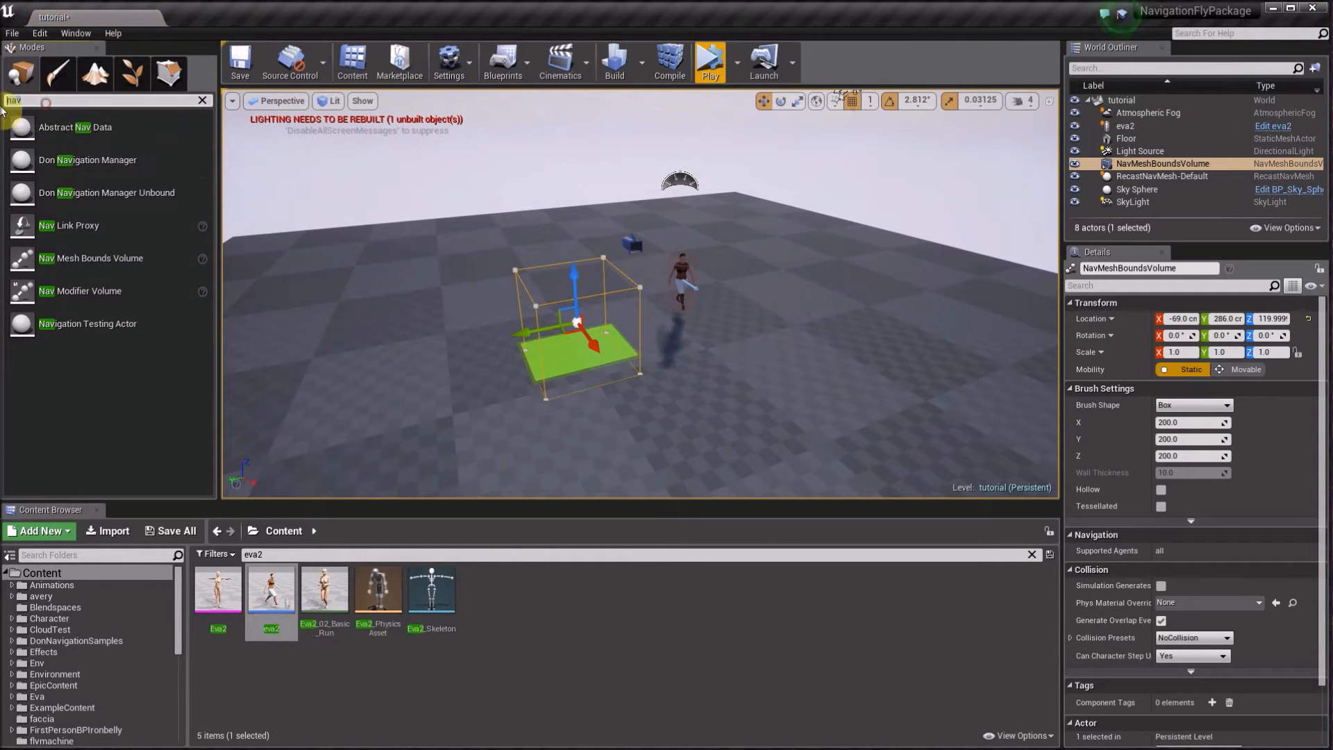
key("BackSpace")
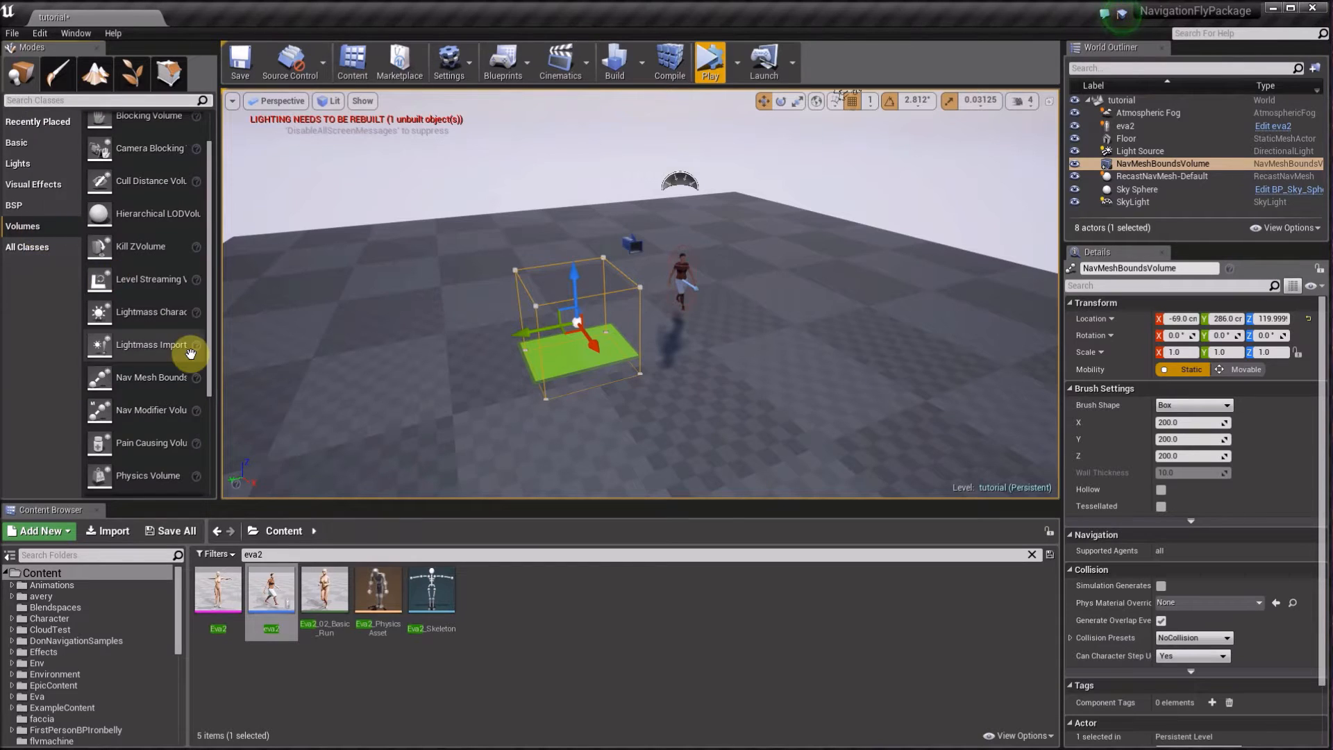
scroll(479, 385, "down", 3)
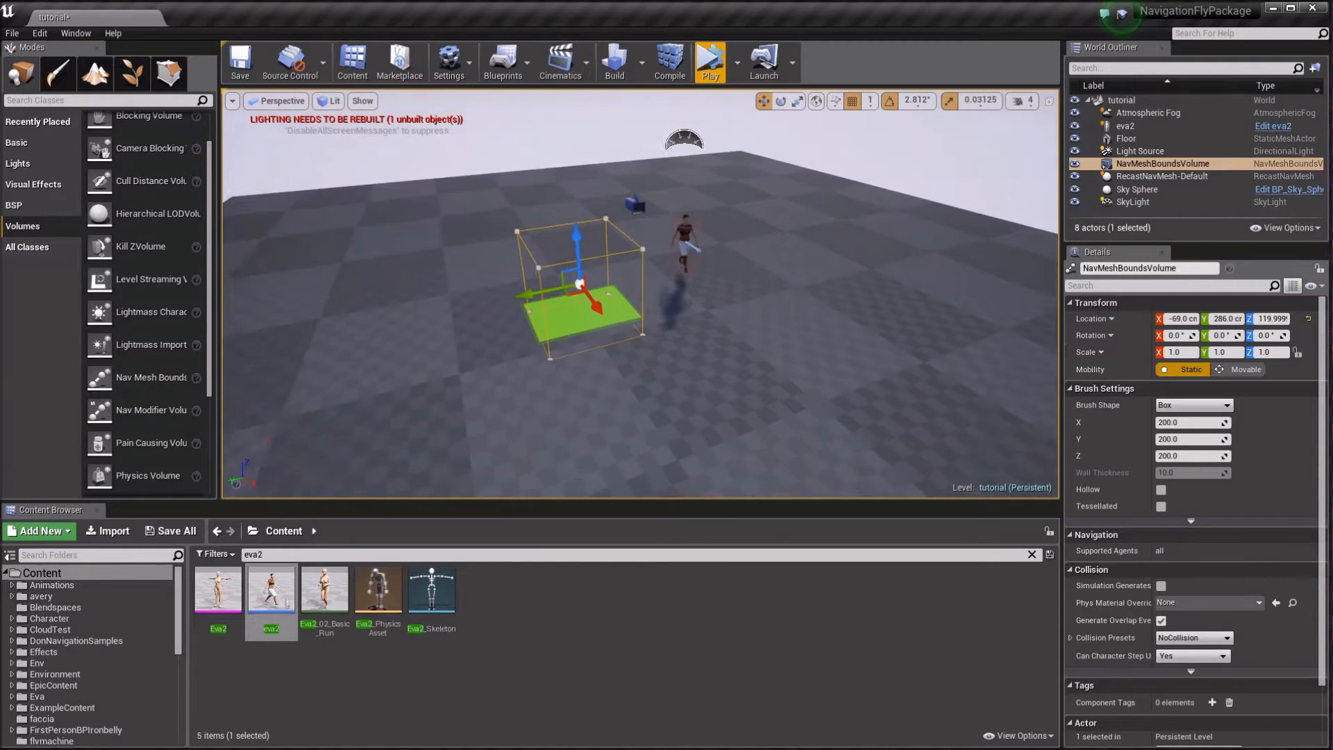
- Scale the Nav Mesh Bounds Volume to about X 13, Y 11.19 and position it at X -13, Y -3 cm to cover the floor
right_click_drag(710, 360, 646, 368)
key("r")
right_click_drag(764, 350, 799, 353)
key("s")
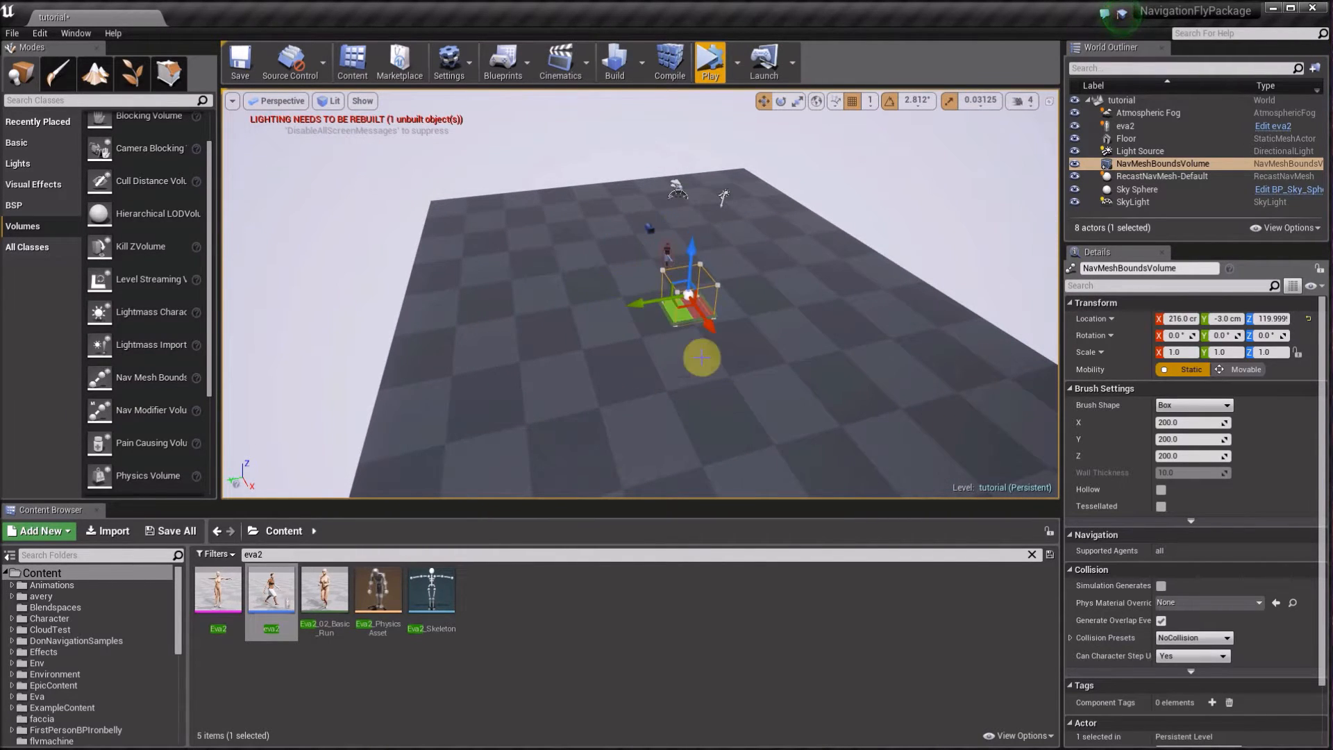
left_click_drag(637, 304, 851, 324)
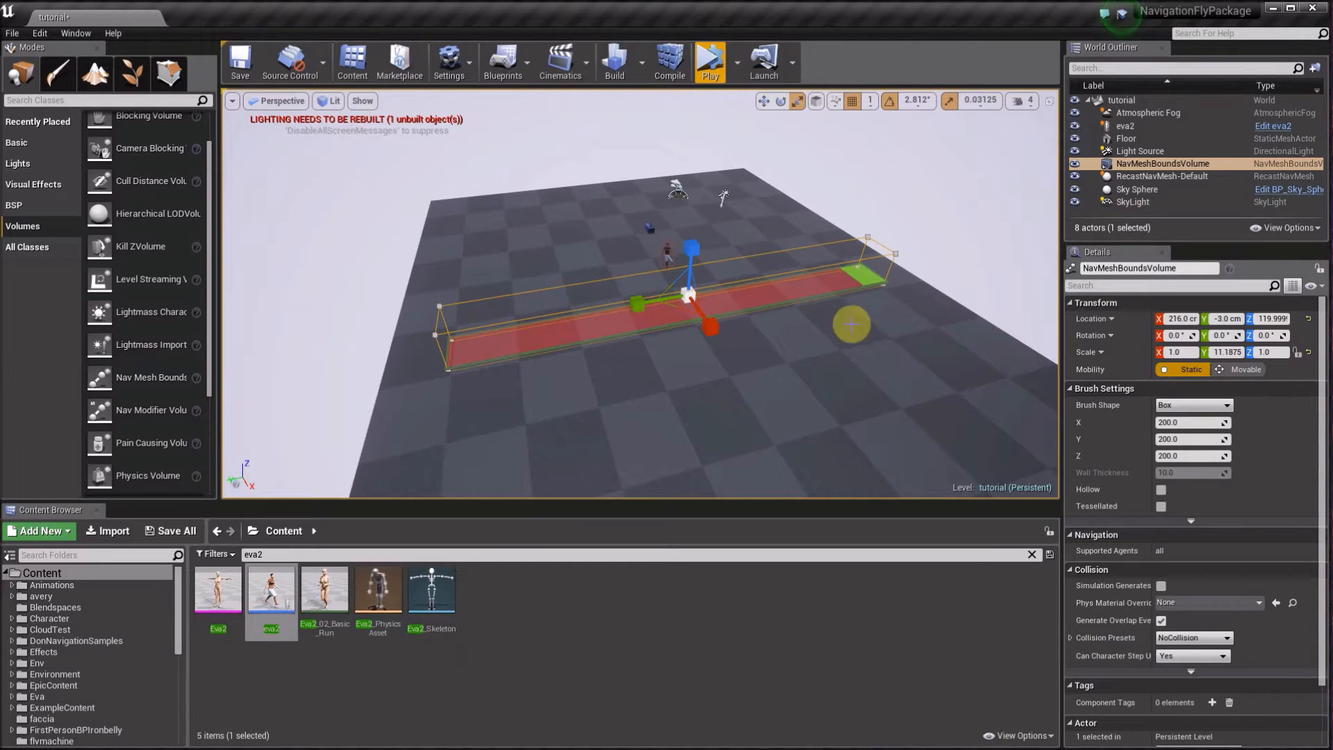
left_click_drag(710, 326, 682, 296)
key("w")
mouse_move(738, 310)
right_mouse_down()
mouse_move(590, 314)
mouse_move(746, 306)
right_mouse_up()
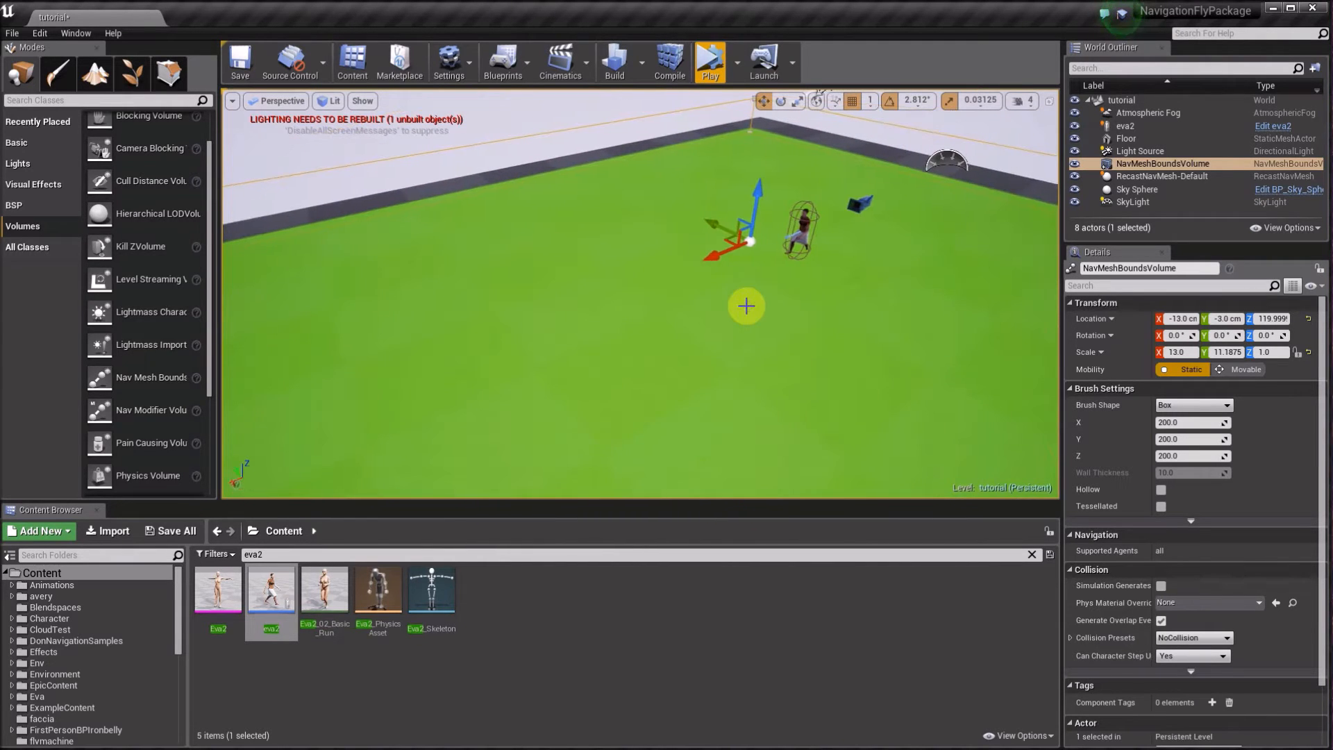
- Toggle the navigation mesh display repeatedly to check its coverage of the floor around eva2
key("p")
key("p")
key("p")
key("p")
key("p")
key("p")
key("p")
key("p")
mouse_move(746, 305)
right_mouse_down()
mouse_move(778, 307)
mouse_move(708, 275)
mouse_move(751, 286)
right_mouse_up()
key("p")
- Select the eva2 character in the level and move it to another spot on the floor
key("w")
left_click(665, 264)
left_click_drag(699, 221, 533, 346)
key("s")
right_click_drag(750, 452, 672, 347)
- Run the level to check eva2's walking movement, stop it, and reopen the eva2 blueprint
left_click(708, 77)
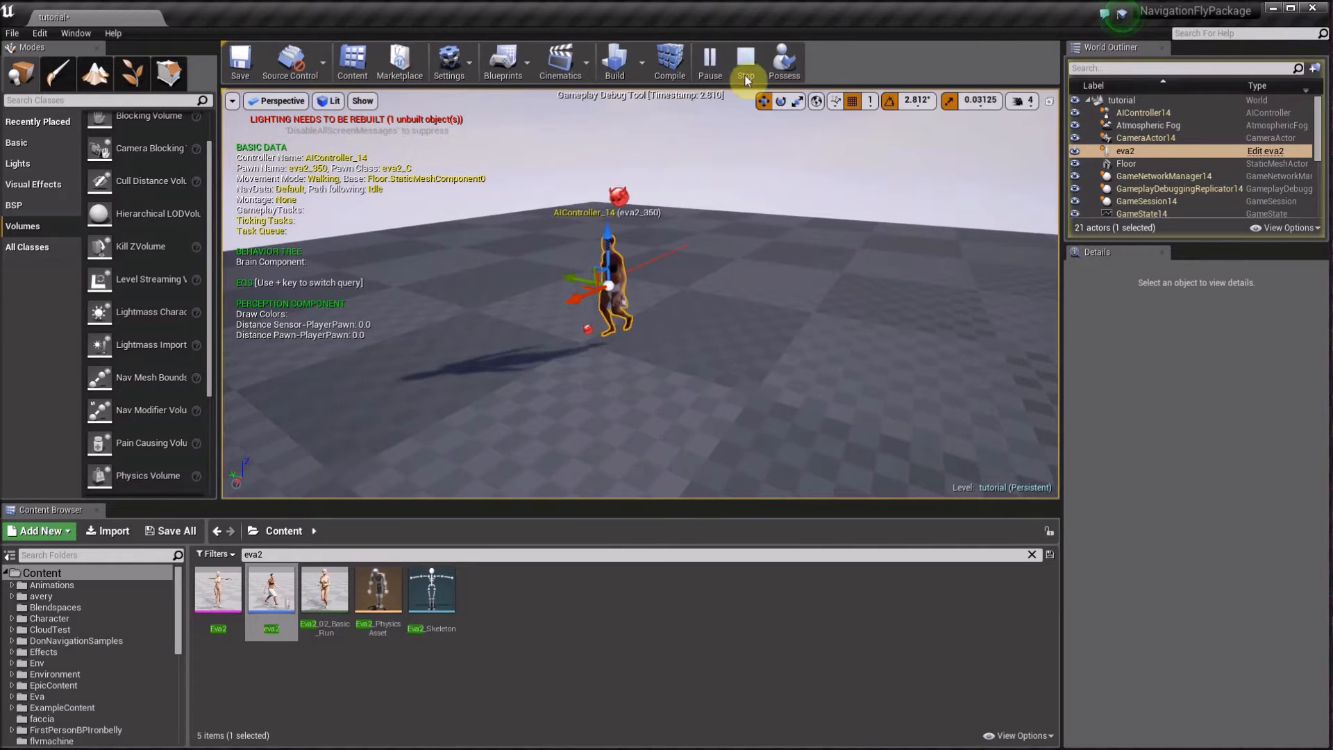
left_click(746, 70)
double_click(272, 593)
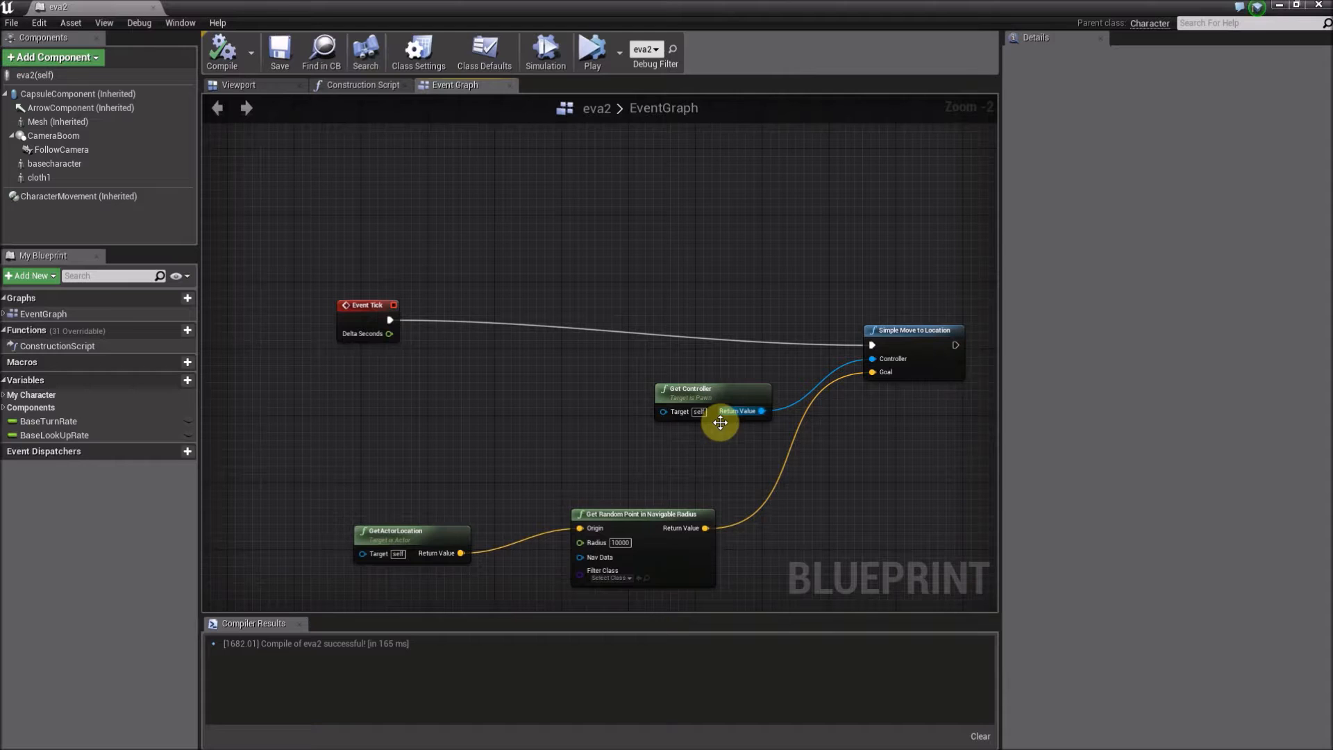
- Insert a Branch node after Event Tick so that its True output drives Simple Move to Location
right_click_drag(369, 304, 391, 259)
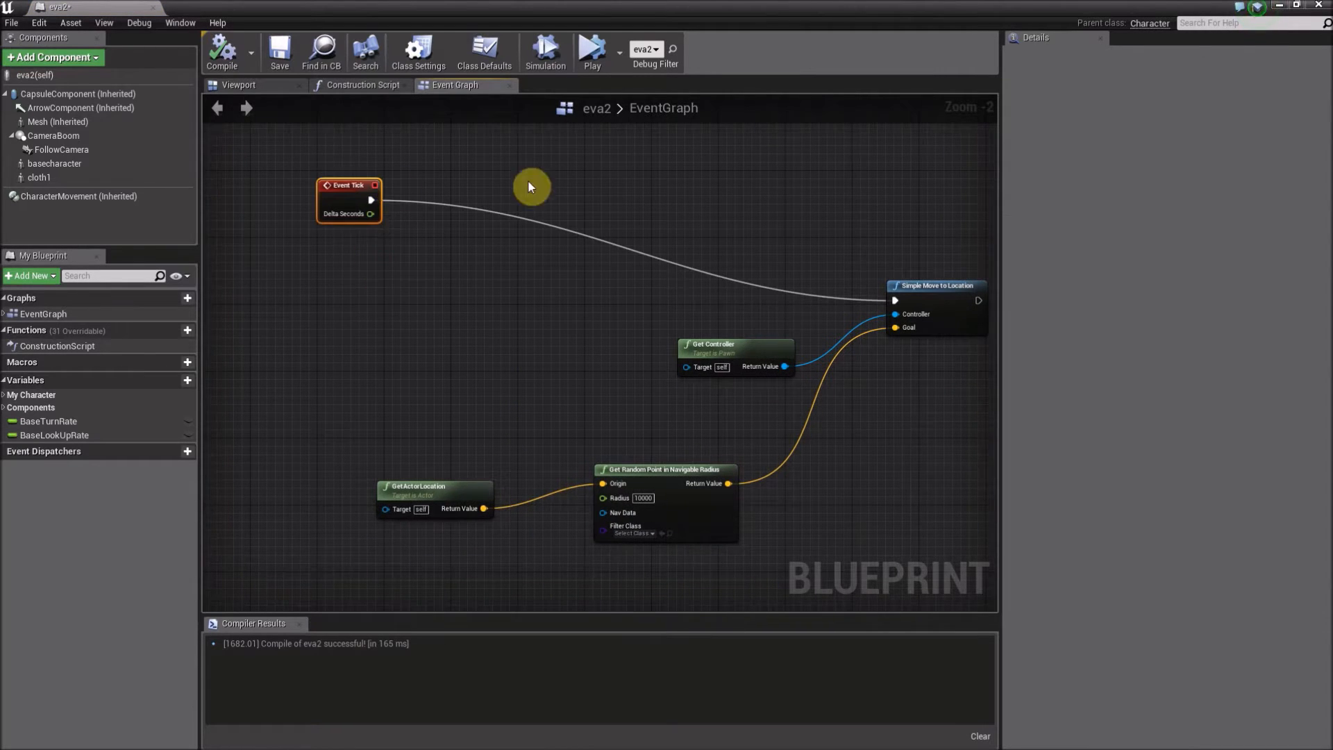
right_click_drag(408, 201, 387, 237)
left_click_drag(348, 237, 568, 257)
type("if")
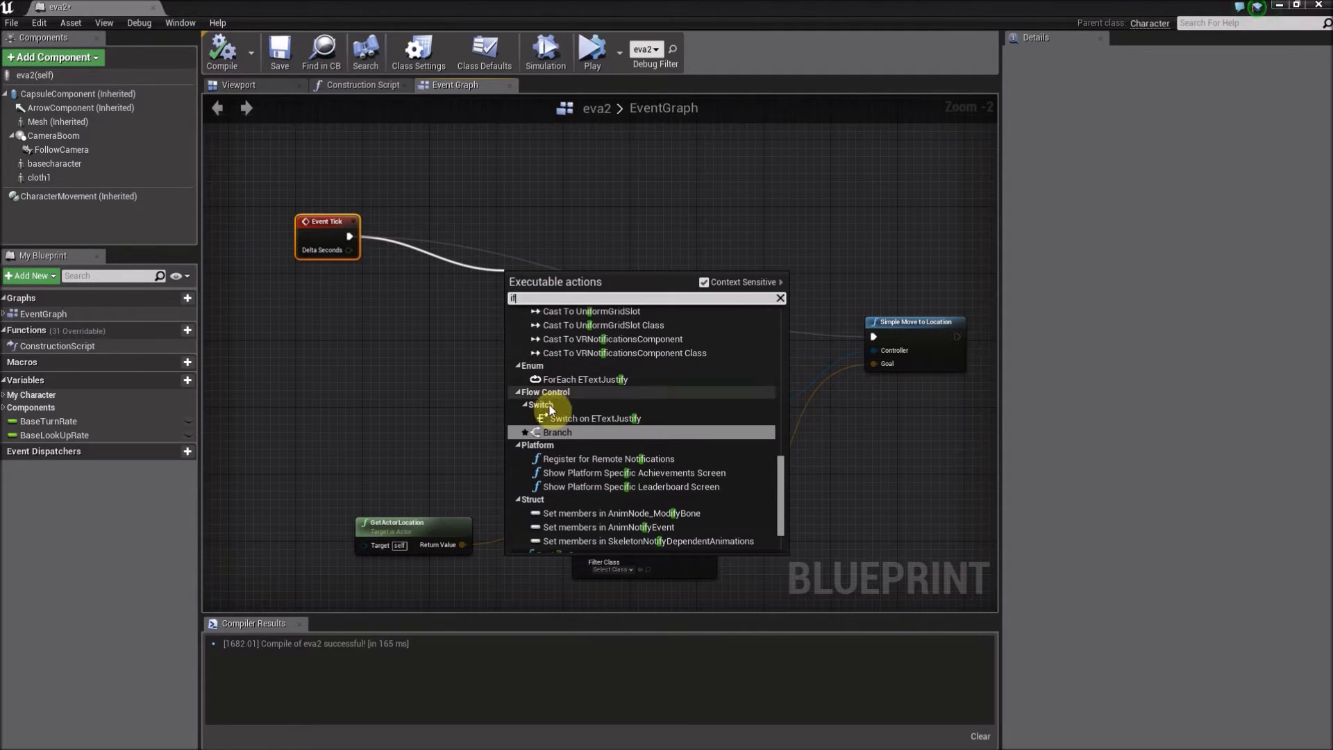
left_click(556, 431)
left_click_drag(564, 277, 646, 218)
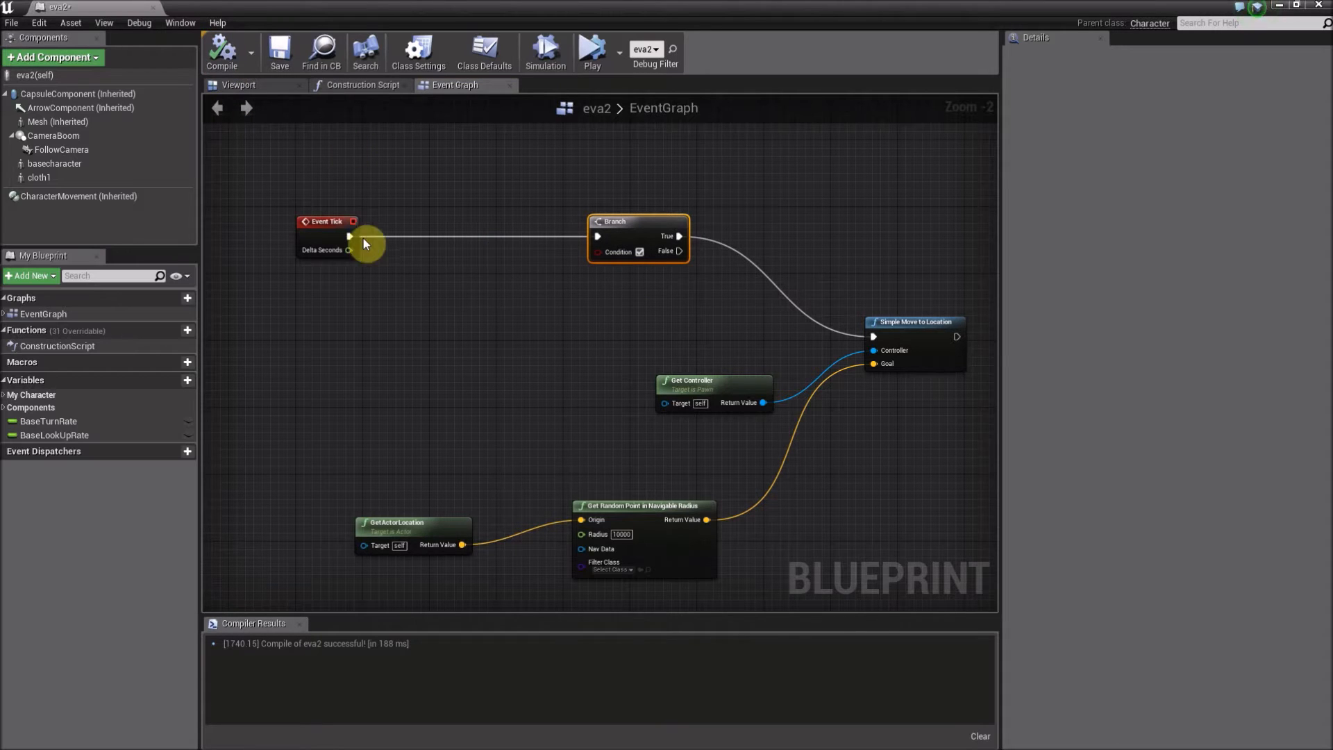
- Add a Get Velocity node and an Equal vector comparison against 0, 0, 0 that feeds the Branch condition
right_click_drag(629, 536, 561, 484)
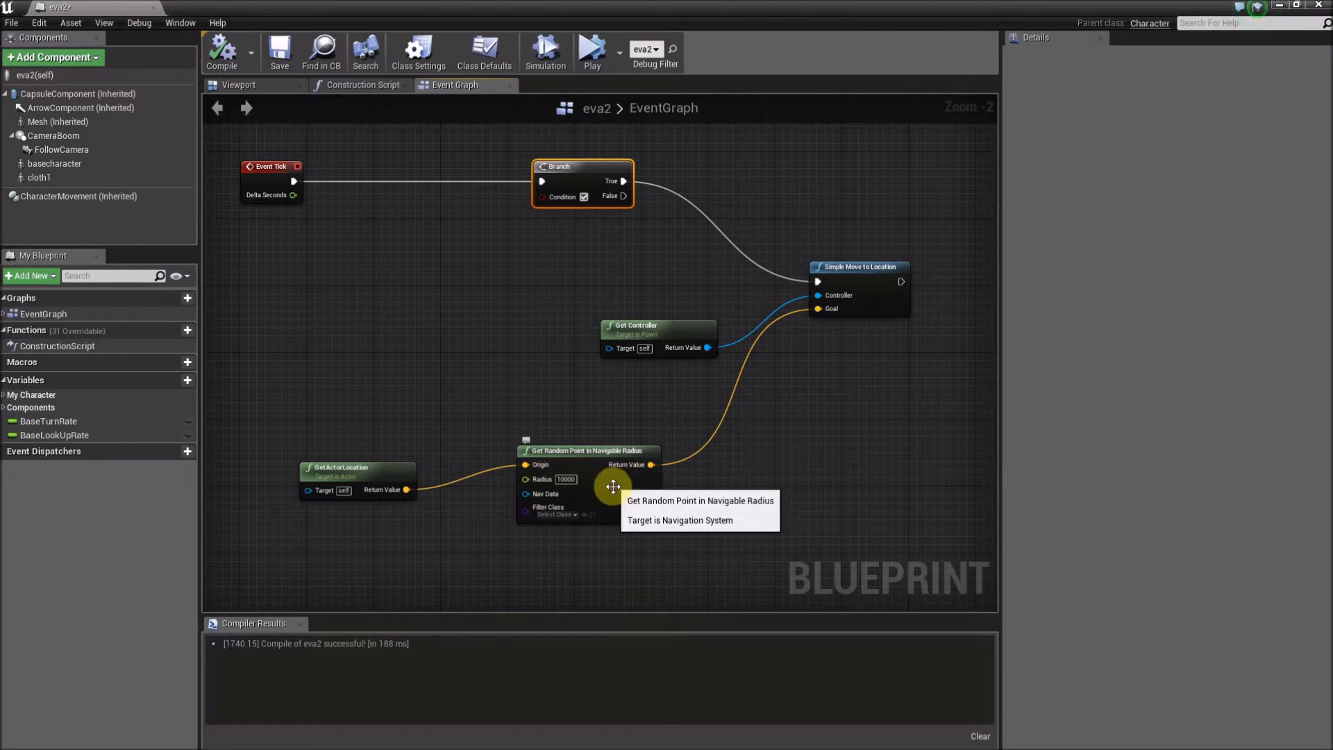
right_click_drag(562, 274, 640, 304)
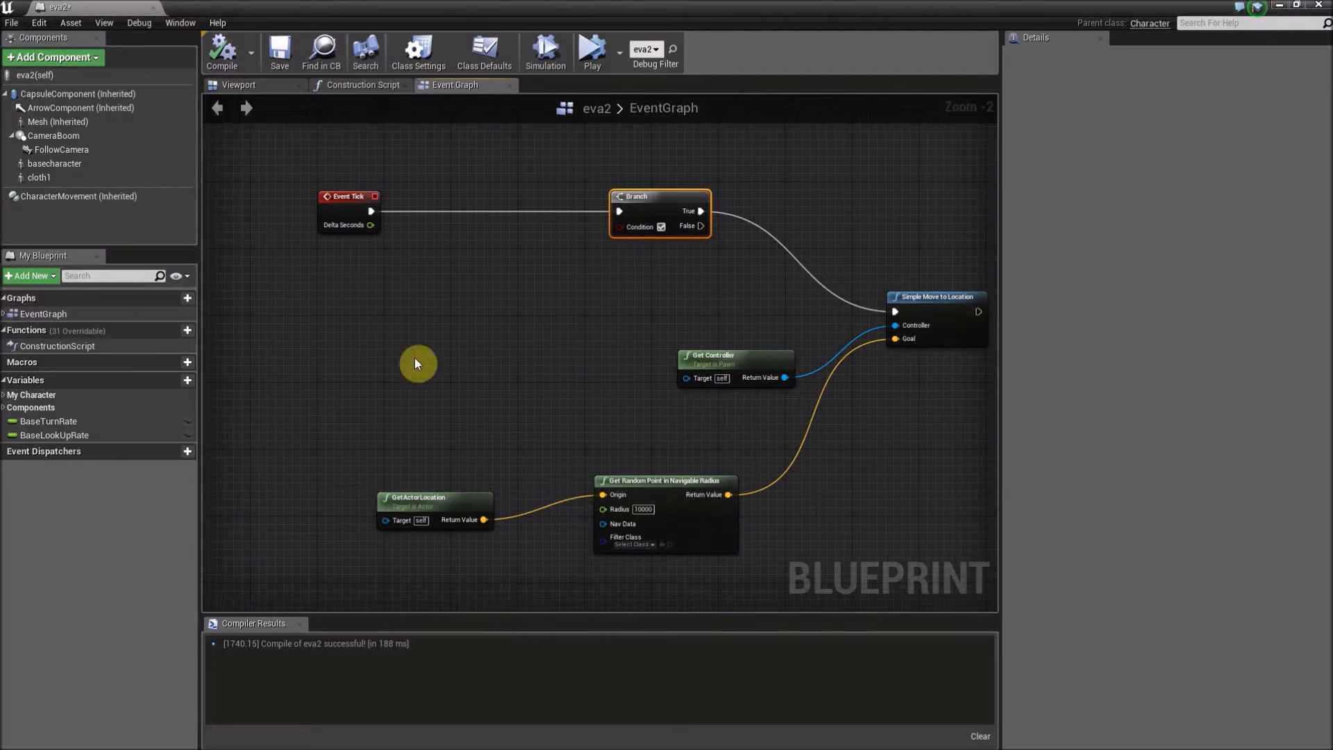
right_click(382, 333)
type("get velocity")
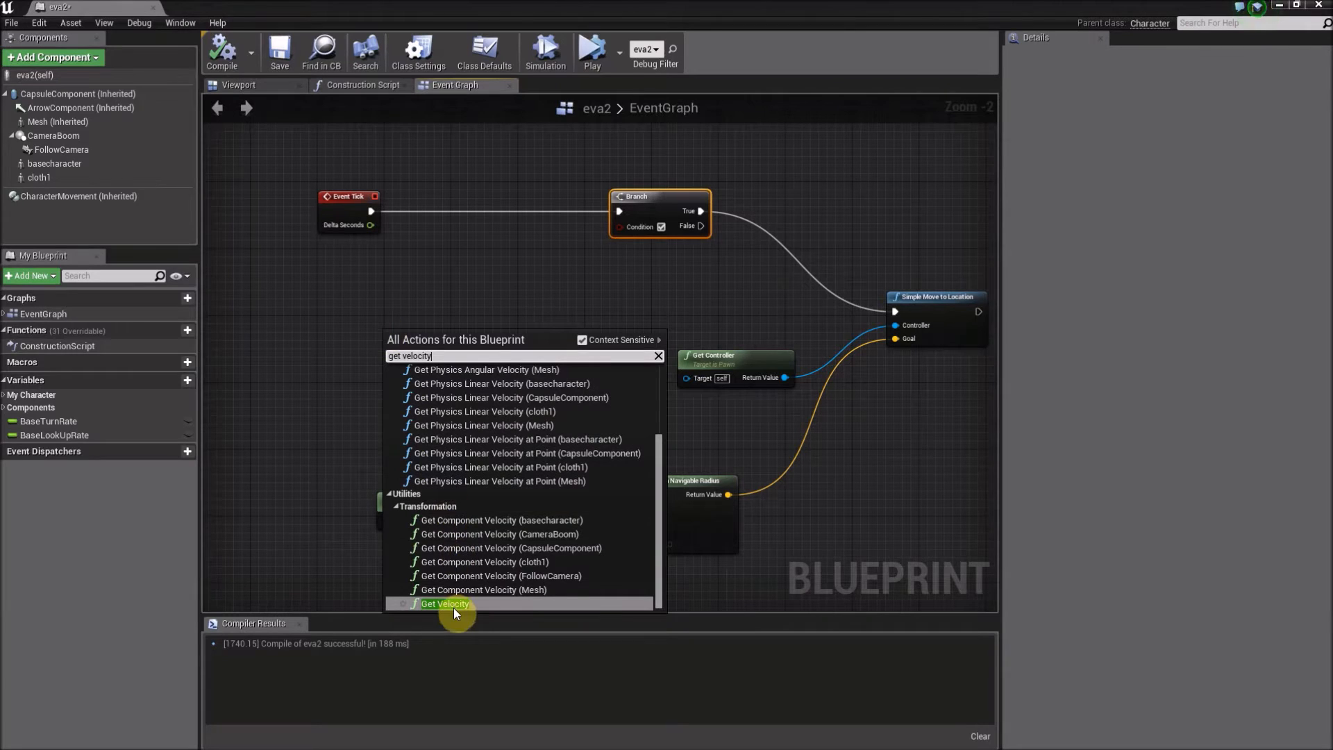
left_click(446, 604)
left_click_drag(558, 321, 558, 322)
type("equal")
left_click(610, 382)
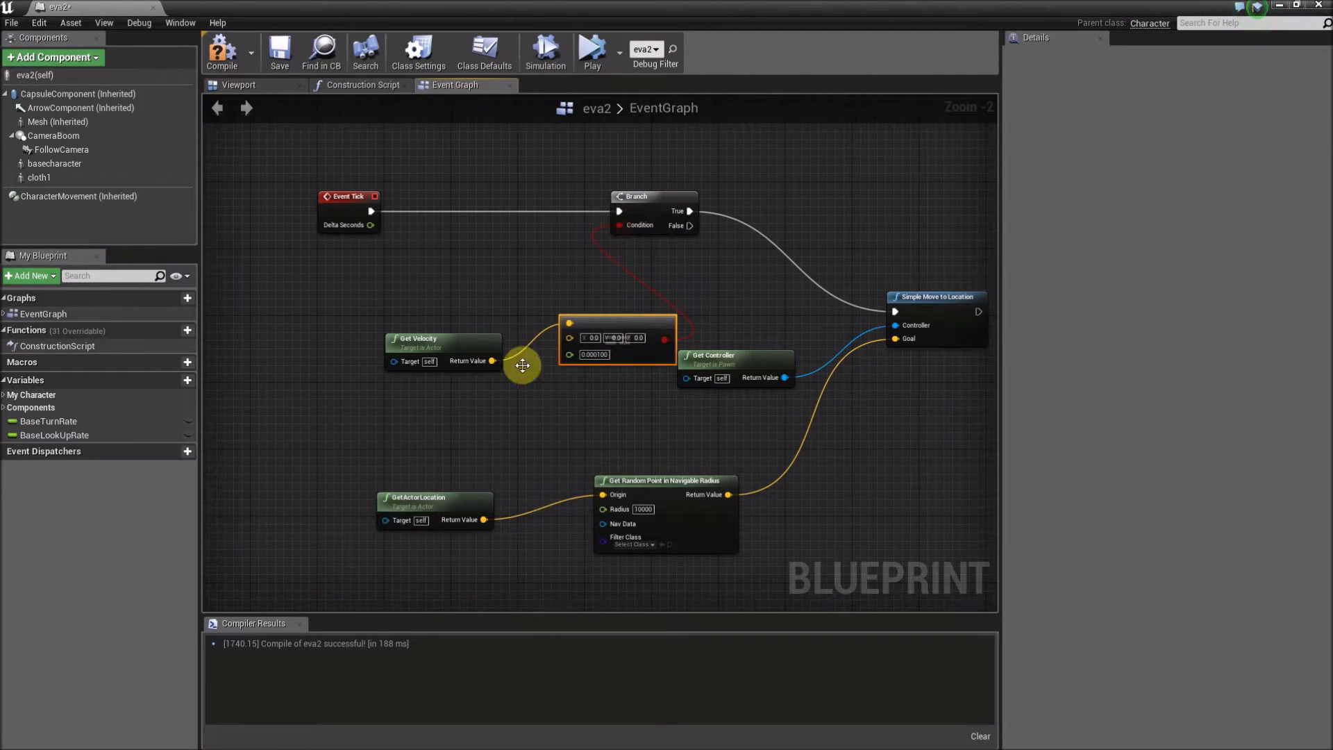
- Move the Get Velocity and Equal nodes clear of Get Controller, below Event Tick, and compile and save the blueprint
left_click_drag(611, 325, 386, 329)
right_click_drag(379, 409, 425, 424)
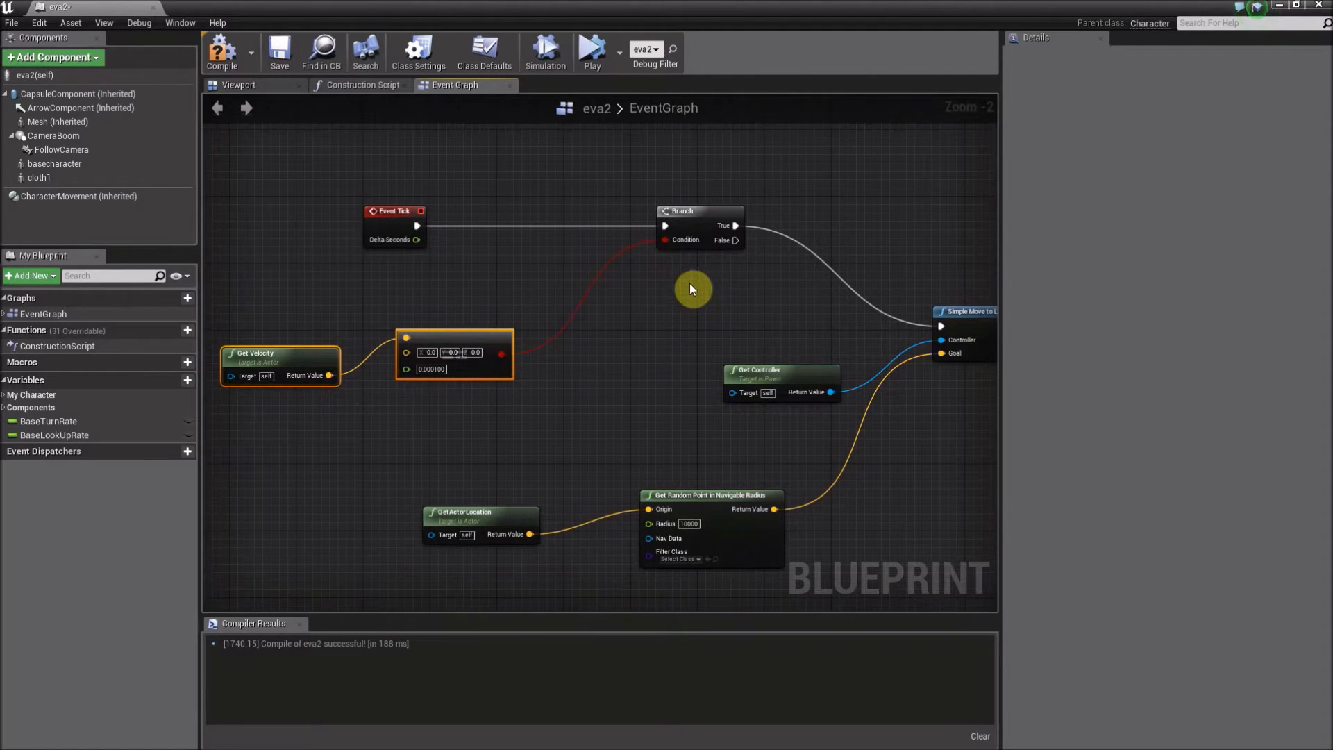
right_click_drag(456, 223, 346, 189)
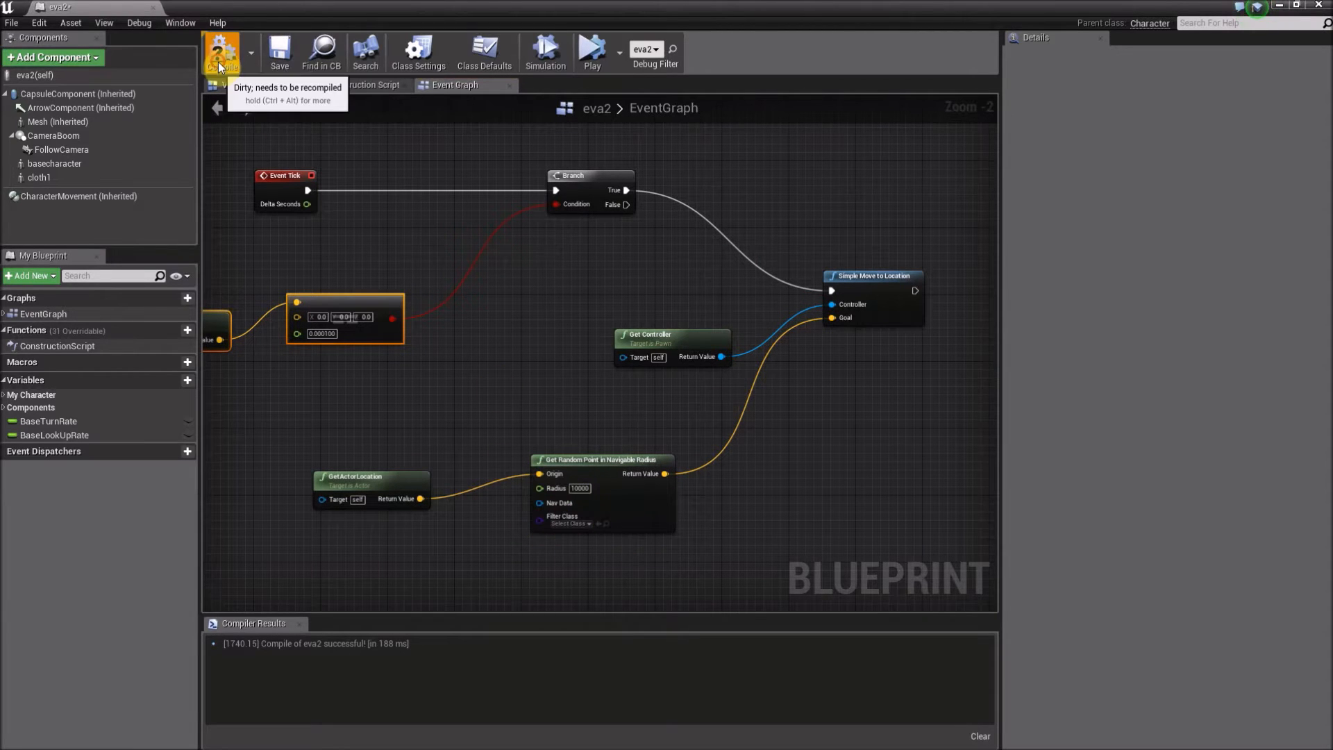
left_click(276, 56)
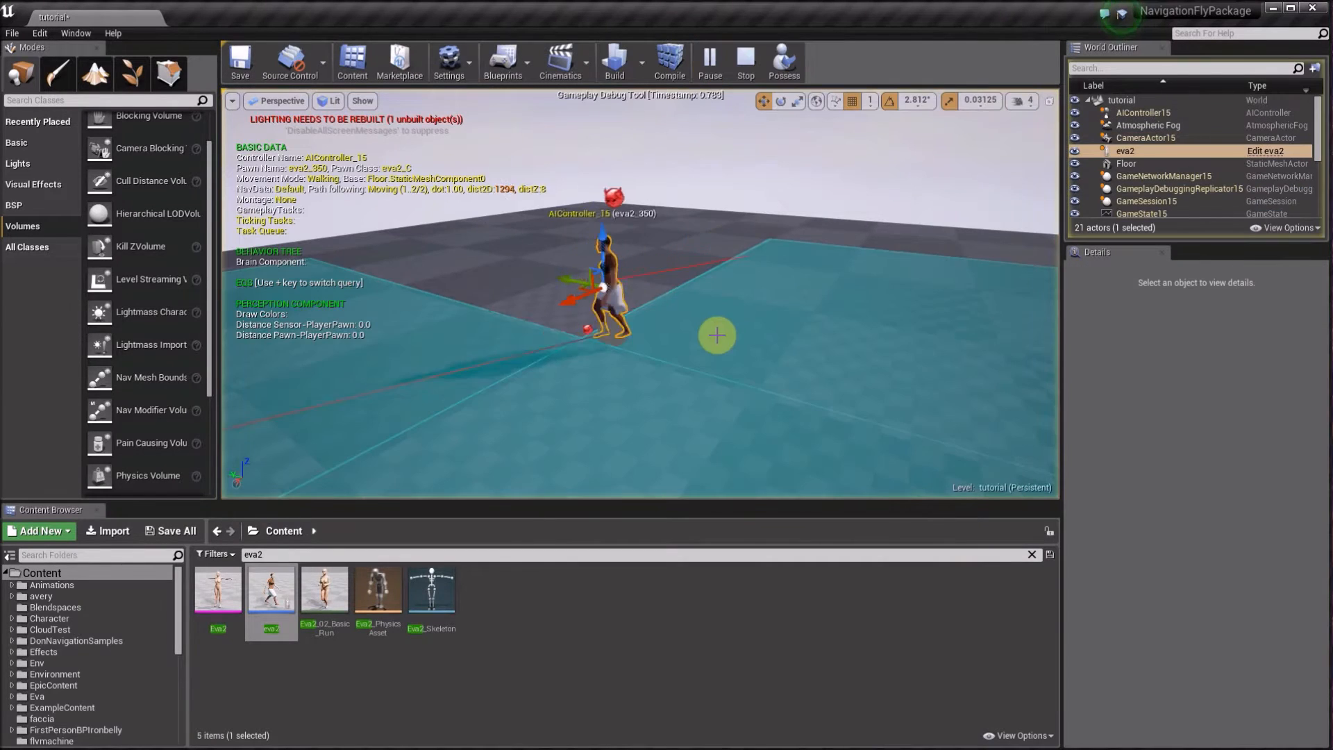
- Follow eva2 as it wanders across the navigation mesh in the simulation, stop it, and reopen its blueprint's event graph
right_click_drag(714, 334, 778, 303)
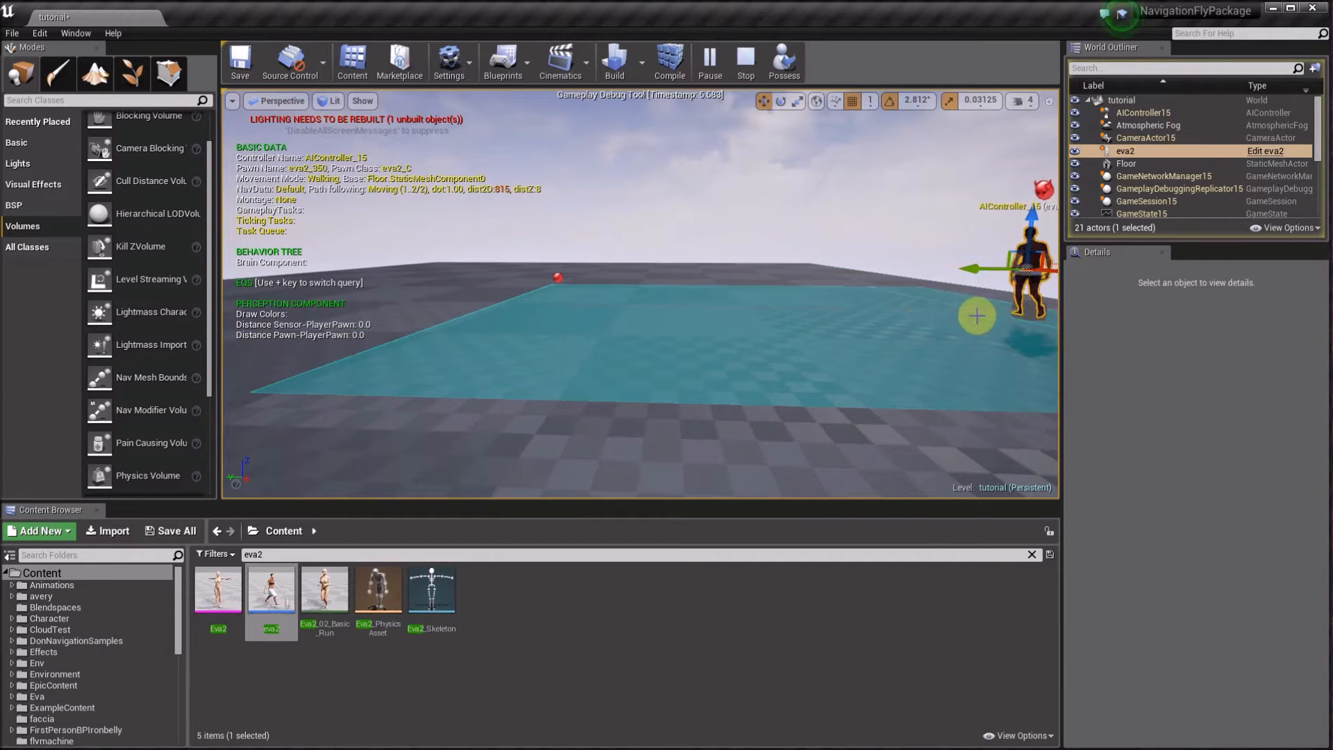
right_click_drag(667, 334, 472, 298)
right_click_drag(598, 360, 493, 354)
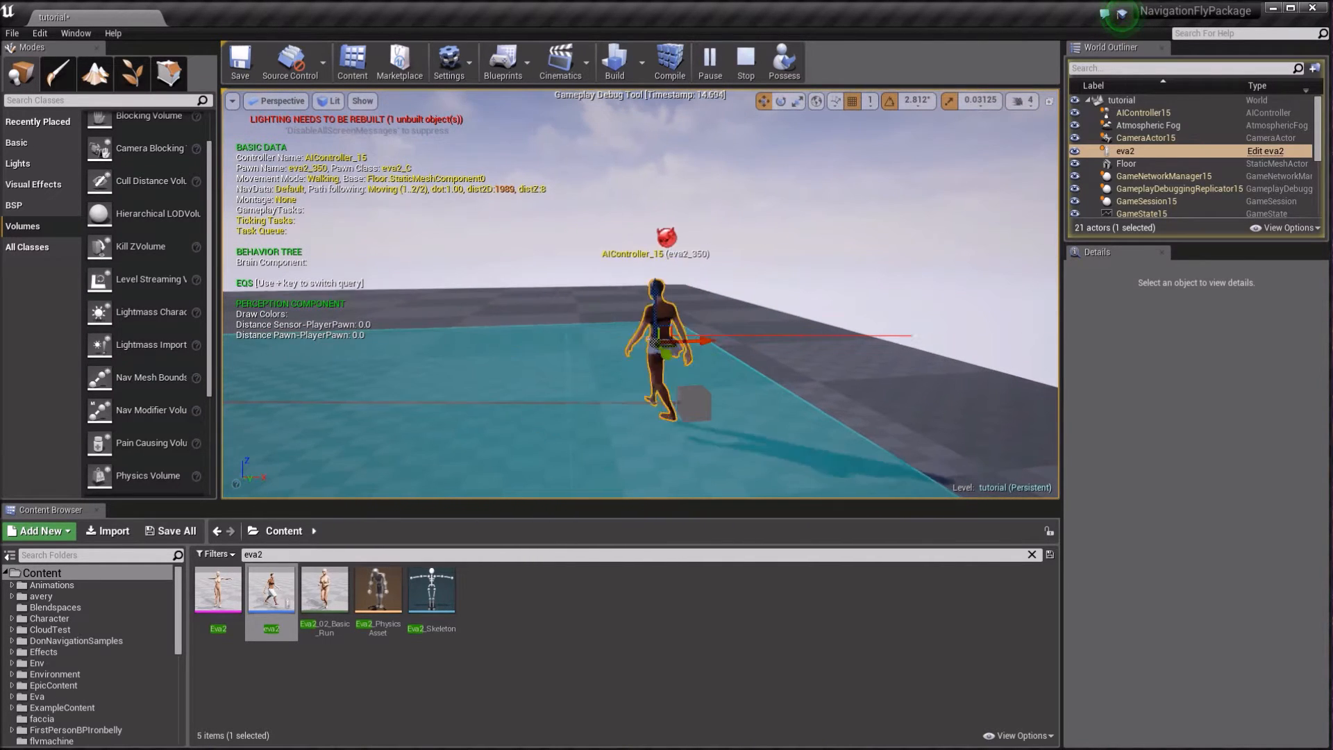
right_click_drag(646, 355, 655, 321)
left_click(746, 62)
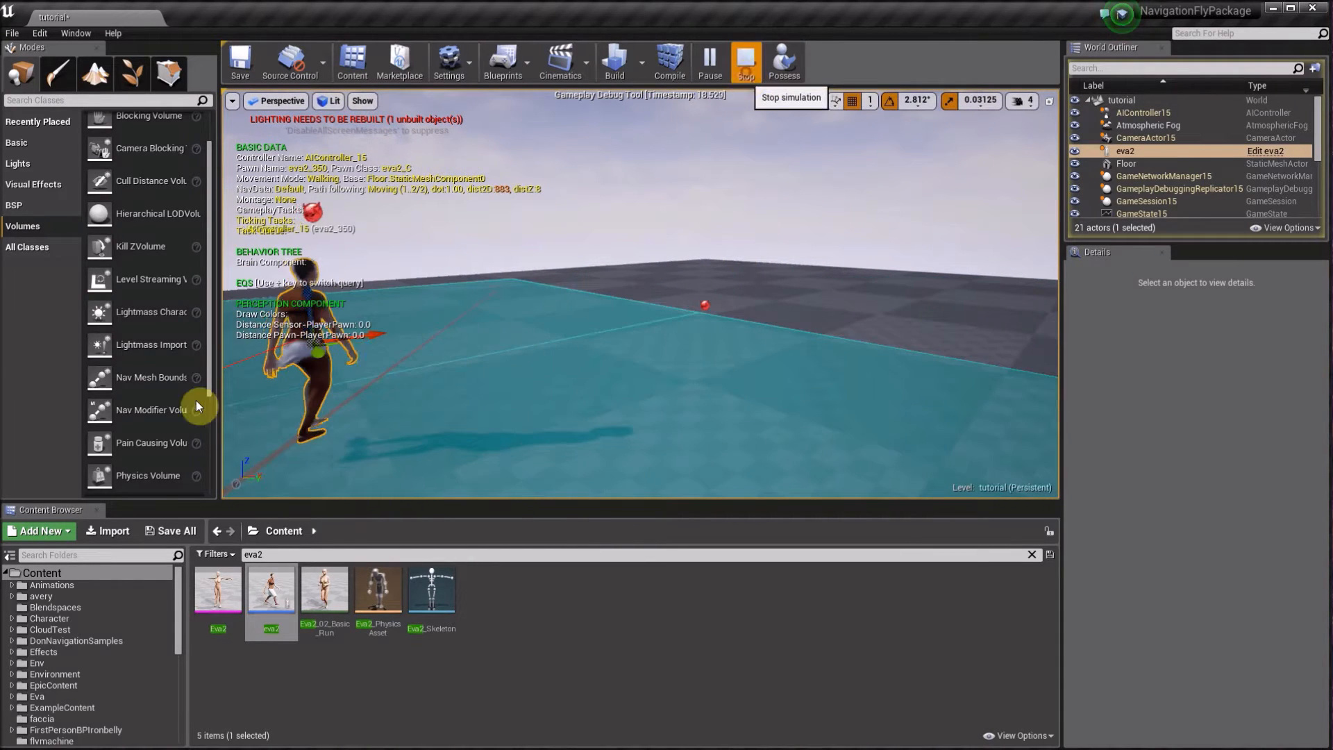
double_click(290, 613)
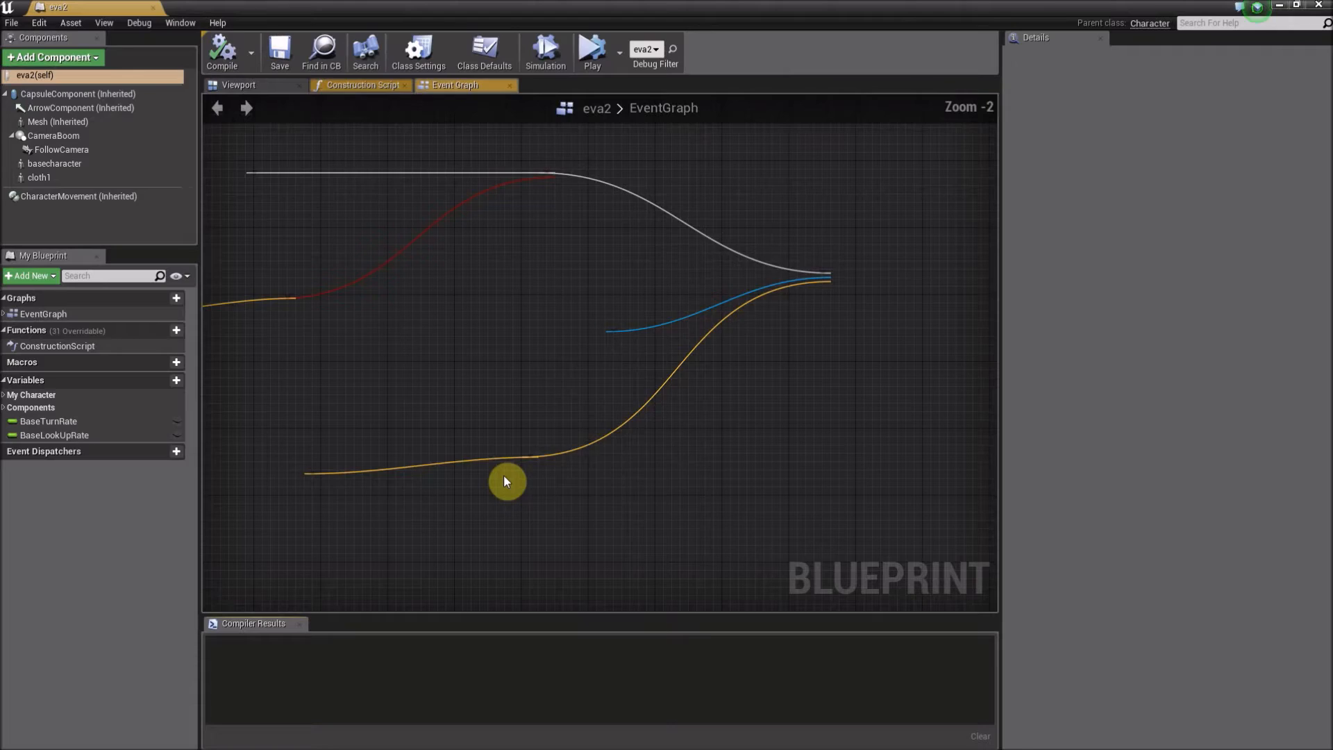
right_click_drag(304, 259, 356, 274)
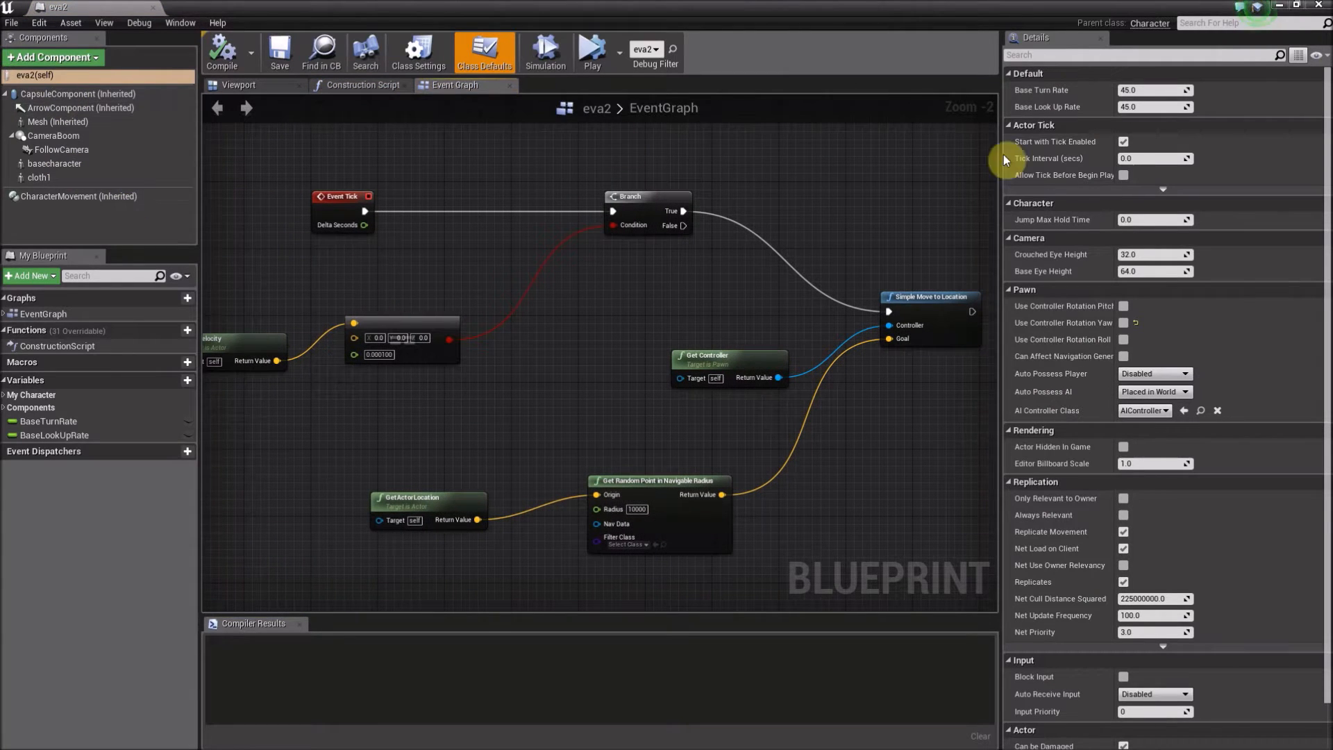
left_click(1061, 54)
type("max")
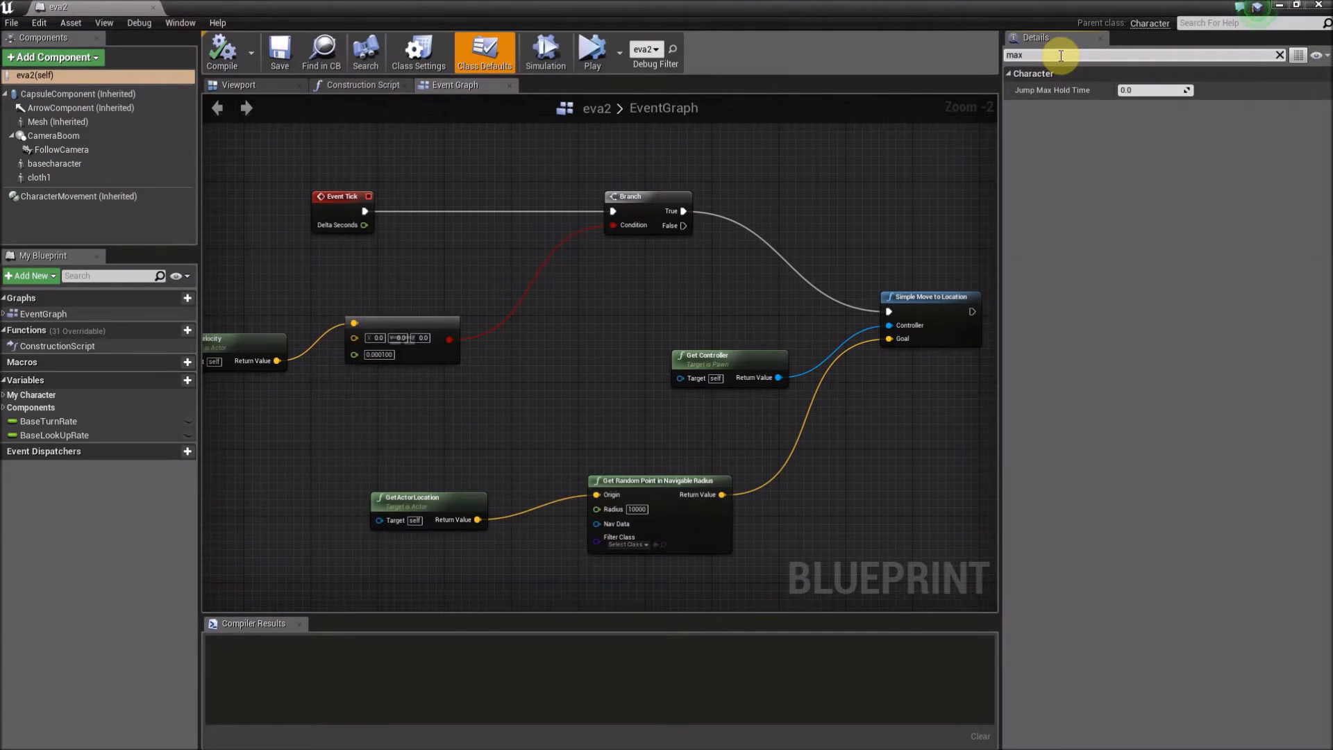
type(" walkspee")
key("BackSpace")
key("BackSpace")
key("BackSpace")
key("BackSpace")
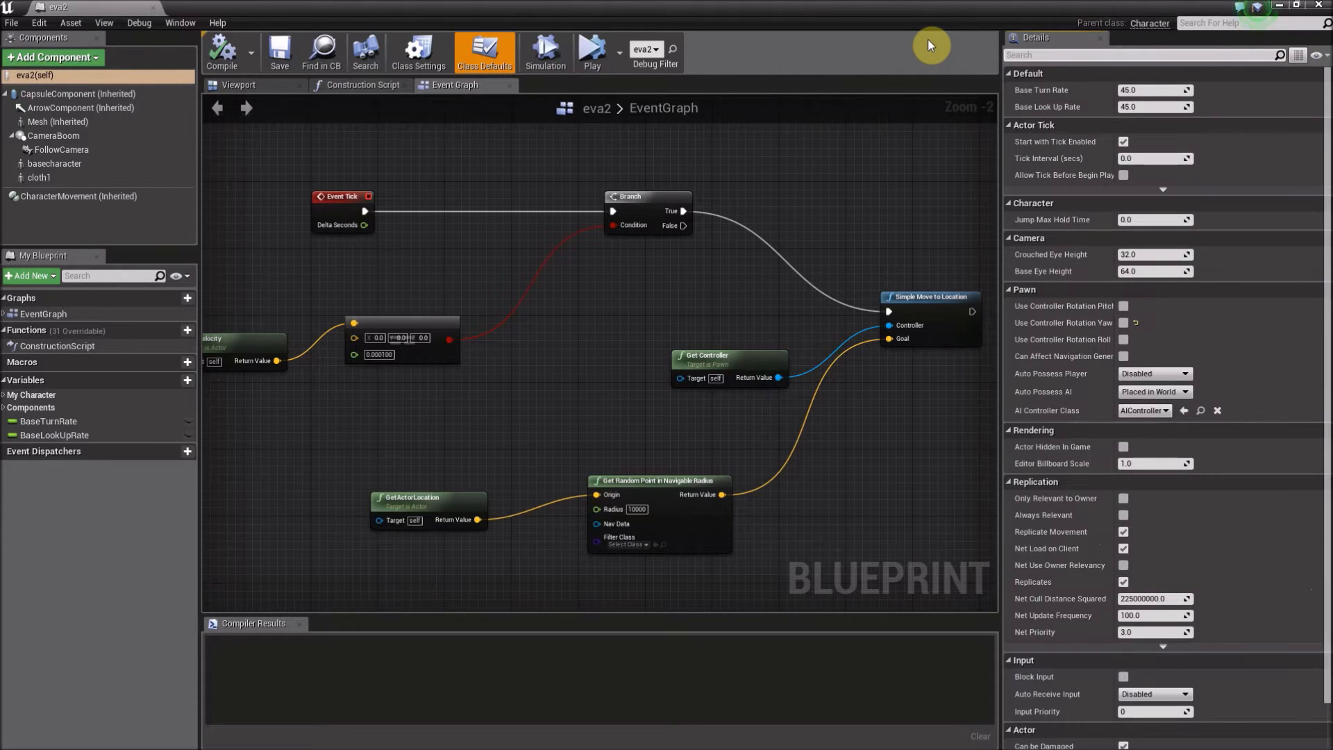
- Set the CharacterMovement component's Max Walk Speed to about 177, and compile and save the blueprint
left_click(63, 197)
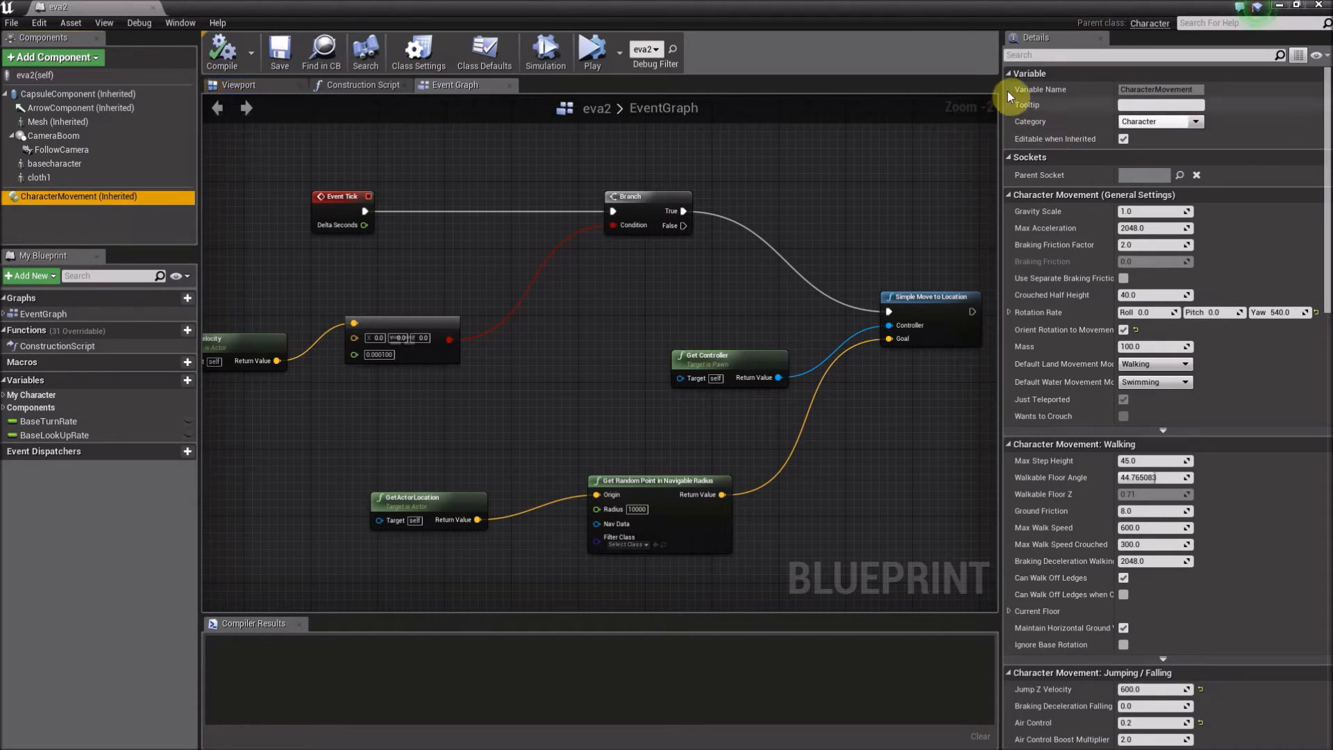
left_click(1067, 55)
type("max")
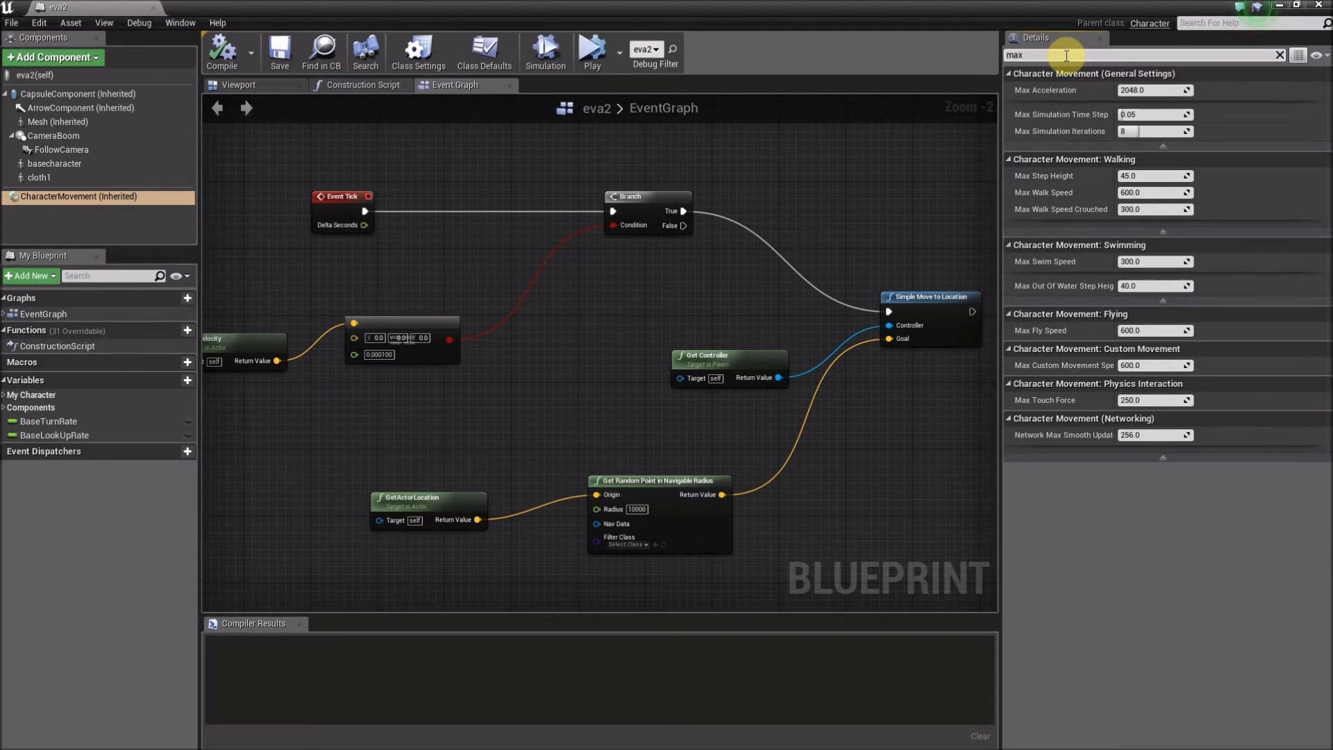
type(" walk")
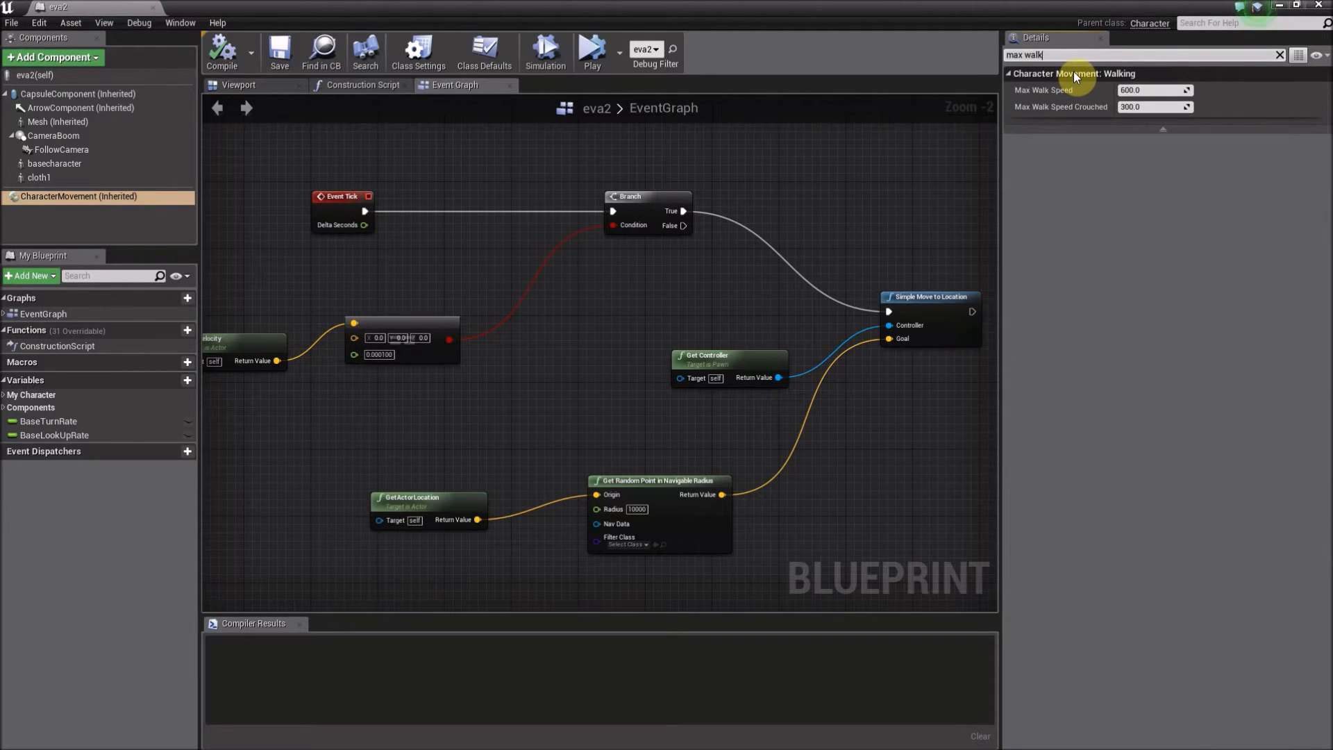
left_click_drag(1136, 90, 1121, 91)
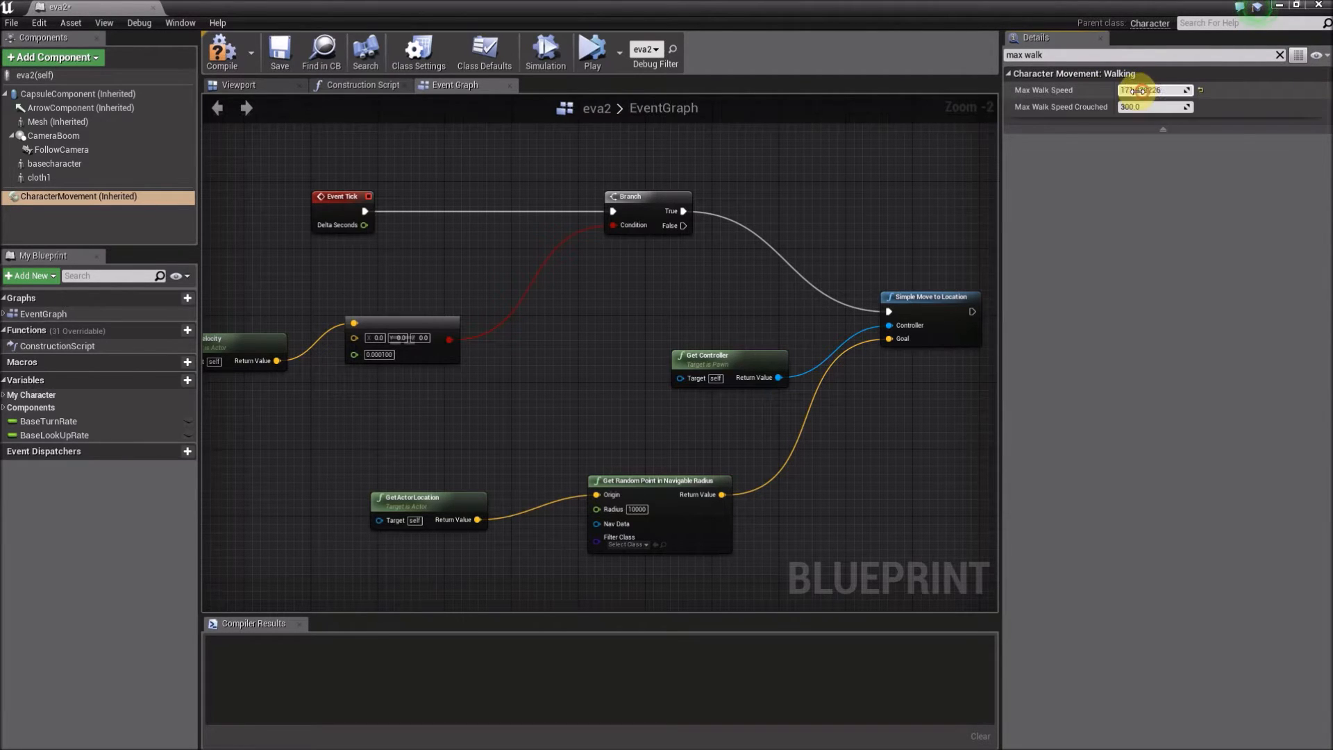
left_click(229, 52)
left_click(280, 56)
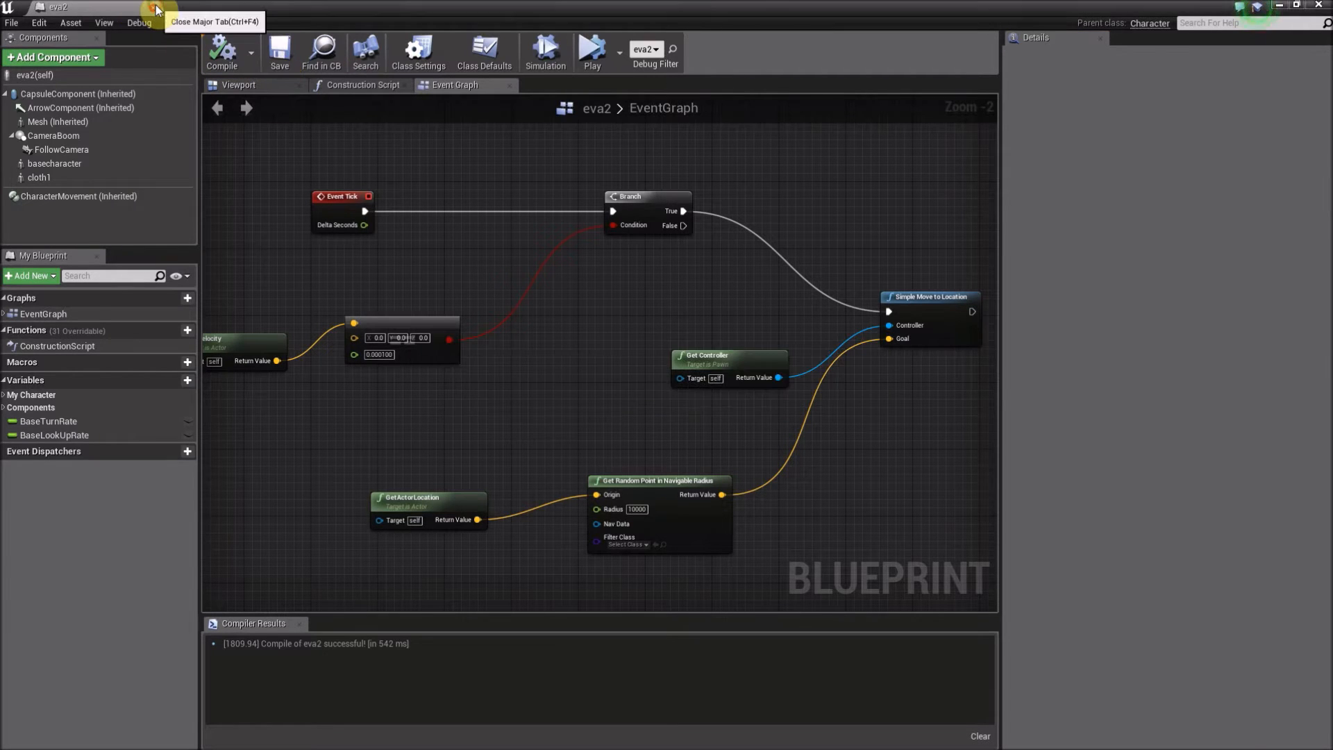
- Close the blueprint and run the simulation to check eva2's reduced walking speed from close up, ending with it stopped
left_click(154, 9)
left_click(710, 66)
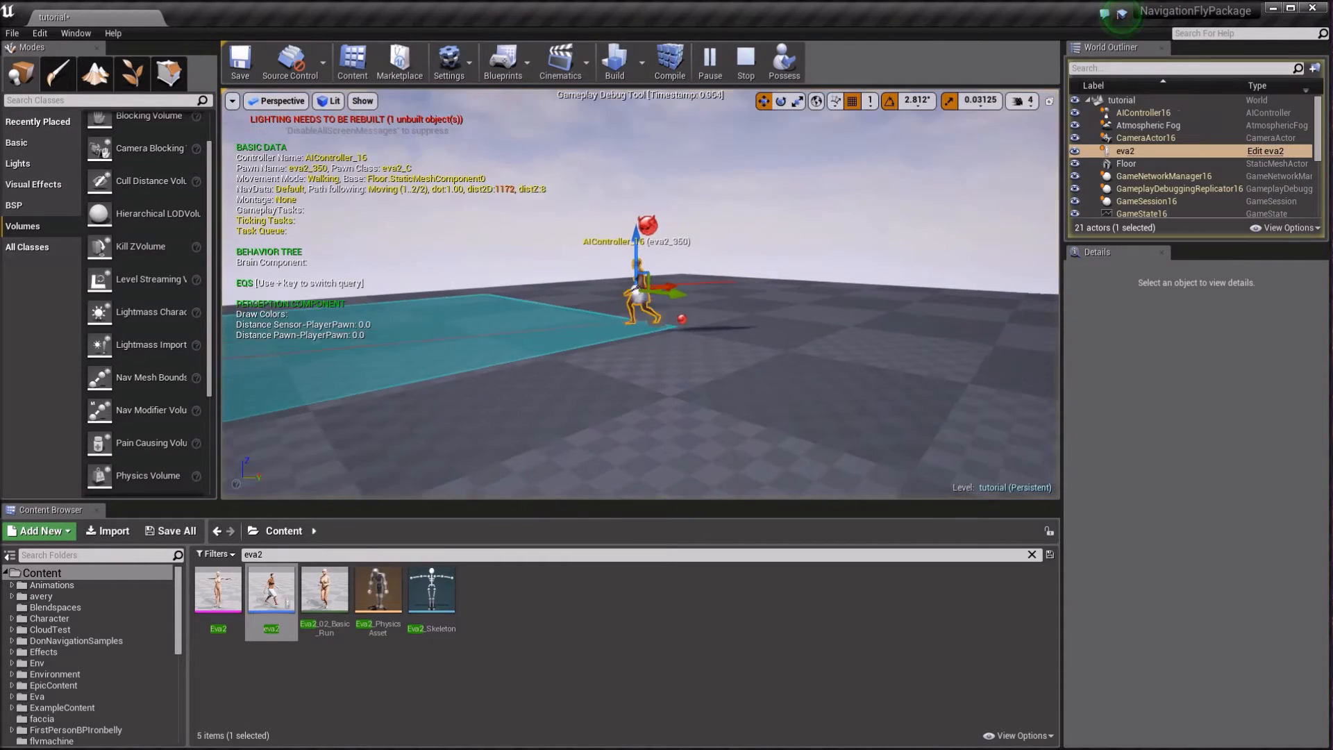
right_click_drag(640, 294, 934, 312)
right_click_drag(762, 283, 858, 346)
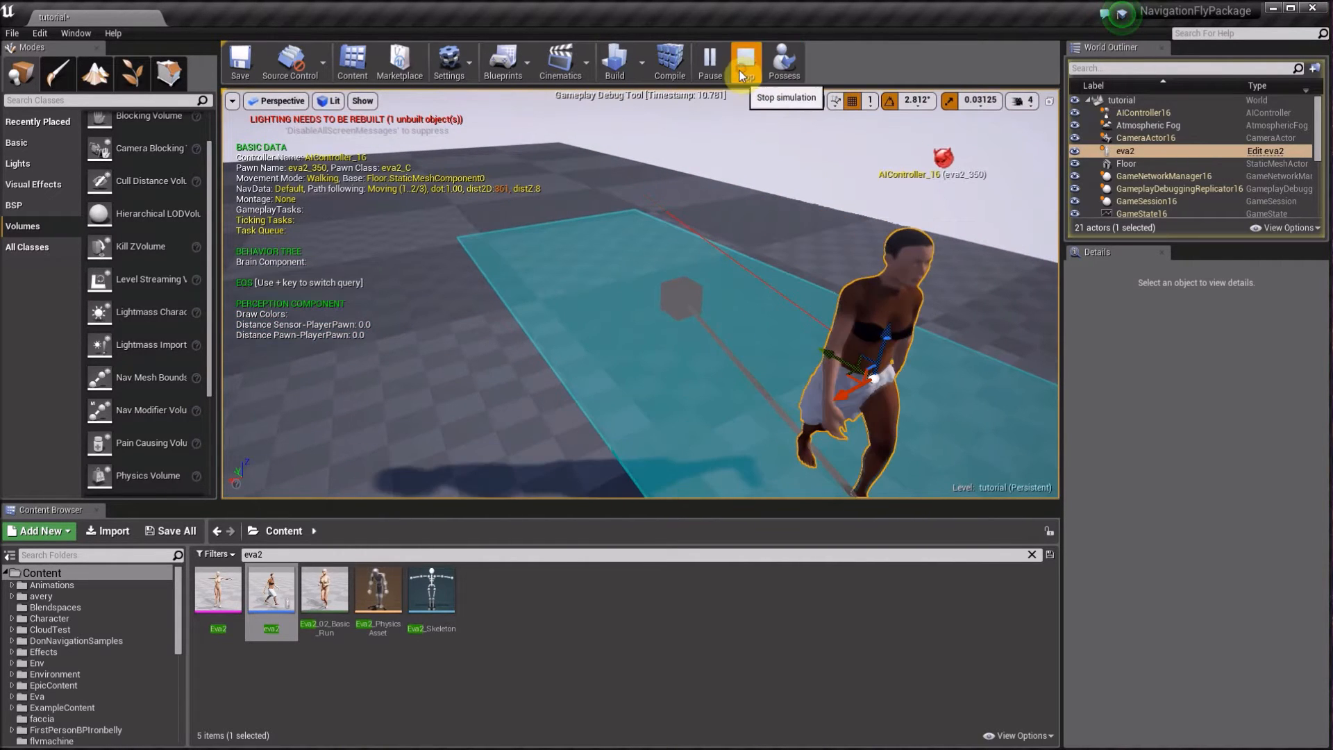
left_click(745, 61)
- Search the project content for cloth and open the cloth1skeleton mesh
type("clo")
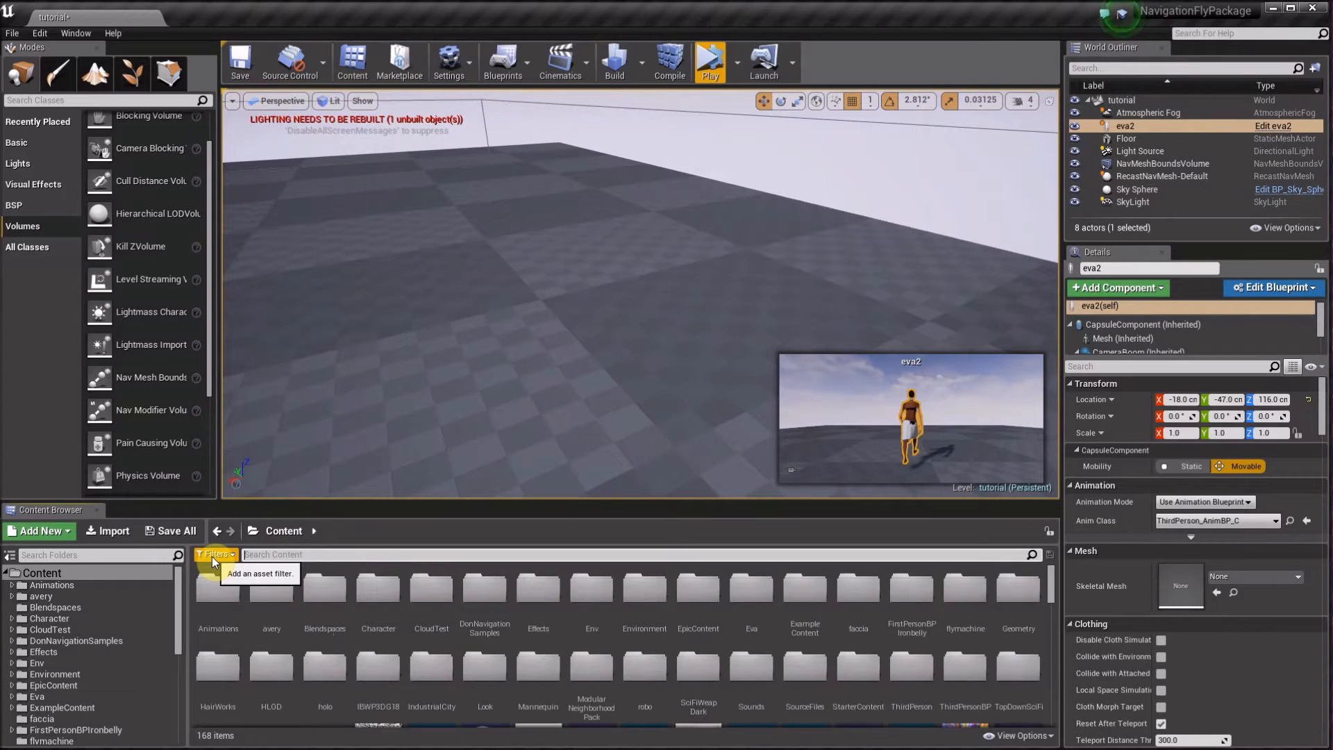
type("thy")
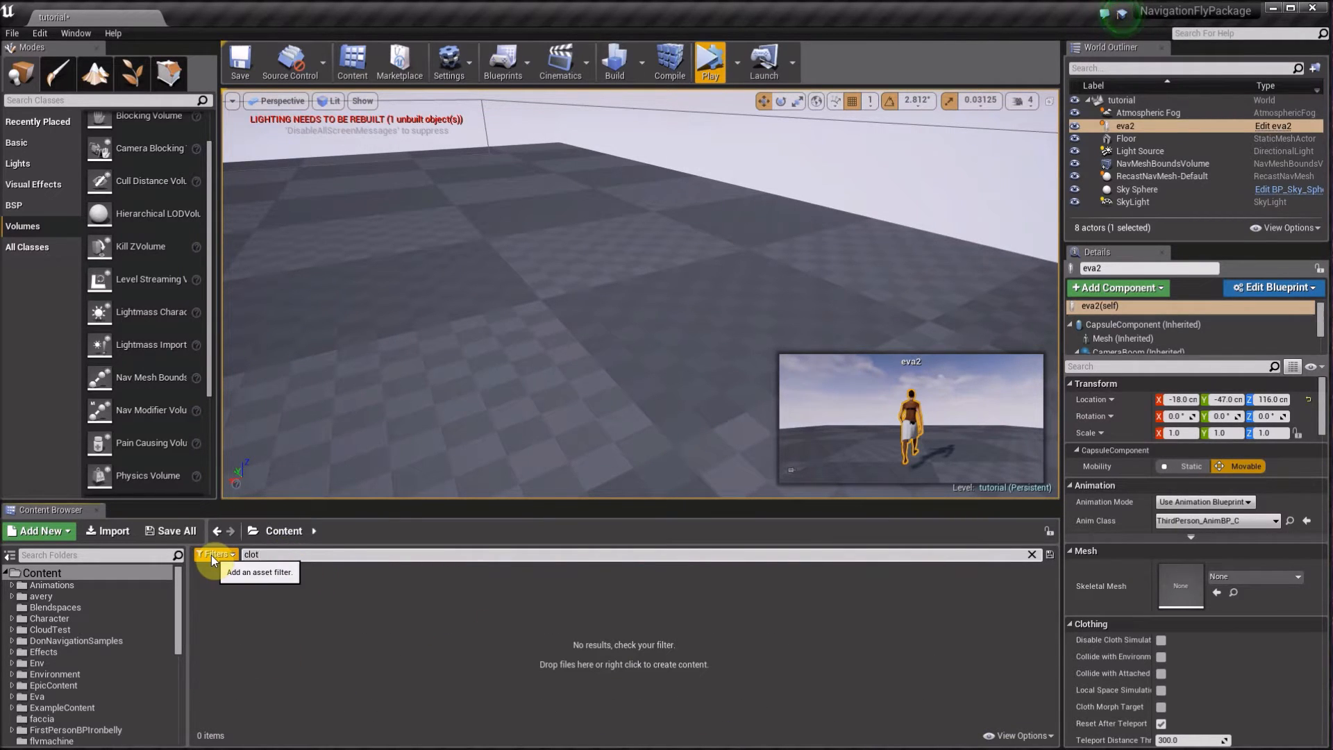
key("BackSpace")
double_click(225, 587)
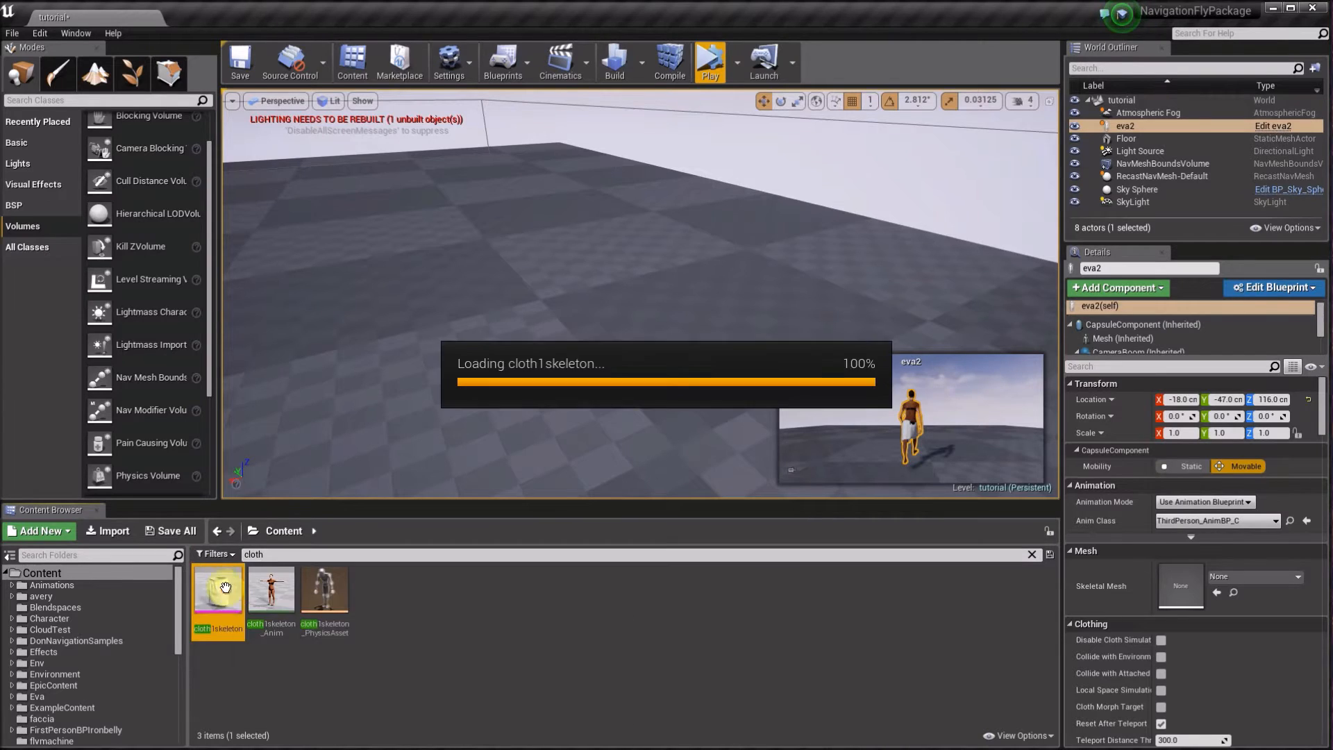
- Set the cloth1skeleton material element's Clothing to None, and save and close the mesh
left_click(202, 223)
left_click(201, 234)
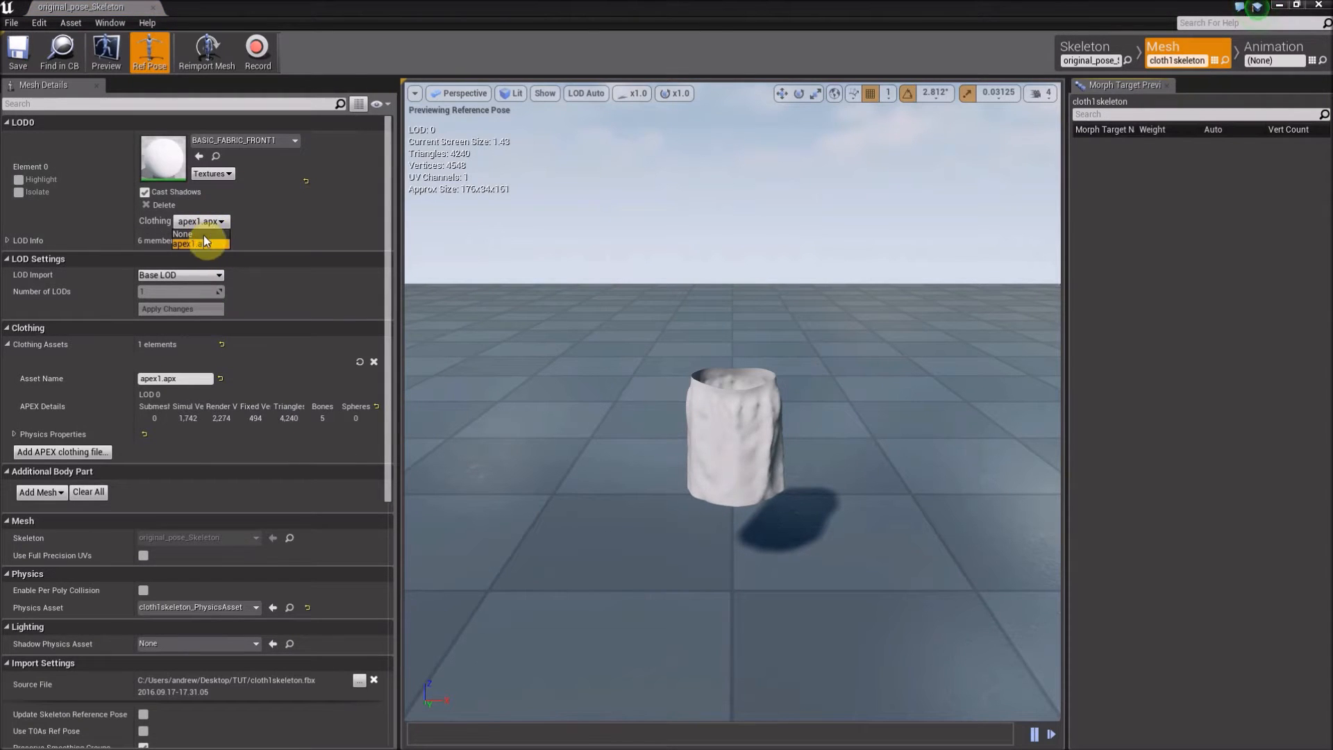
left_click(17, 55)
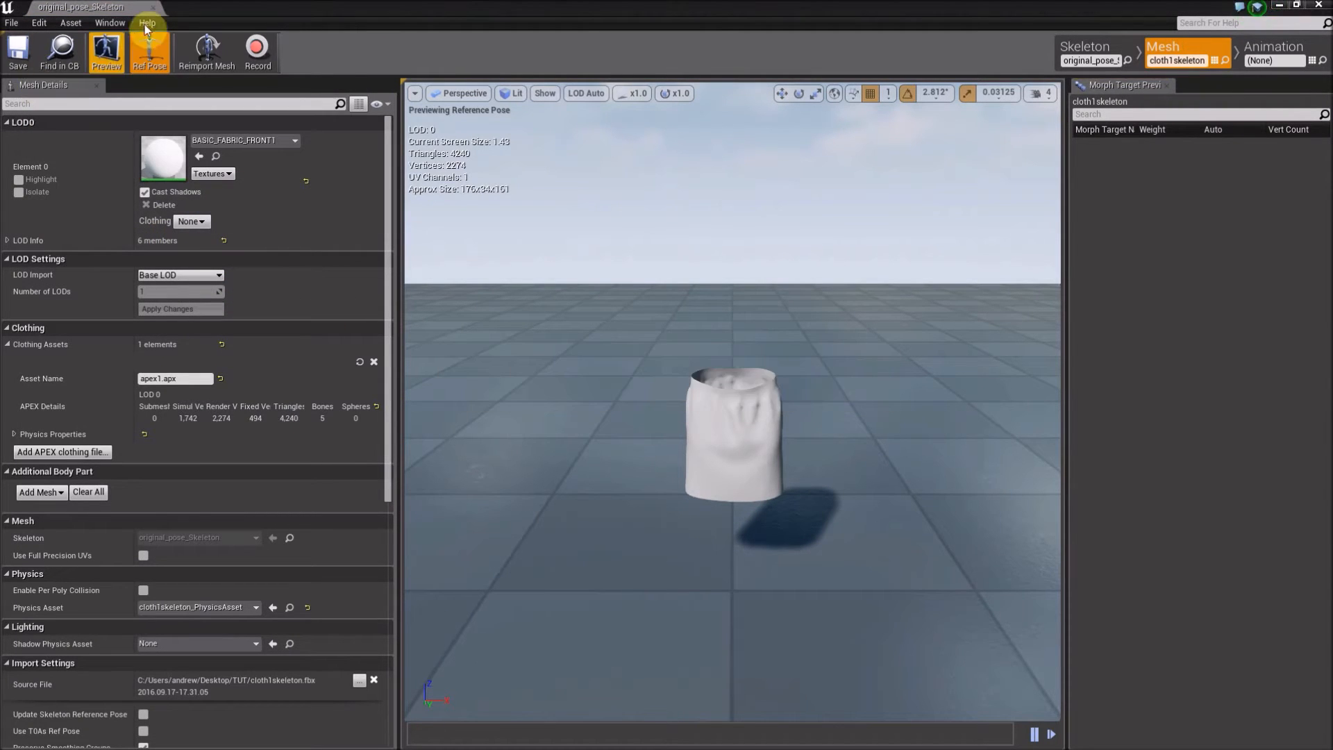
left_click(153, 7)
- Run the simulation to check how eva2 walks without cloth simulation, and stop it with eva2 in view
left_click(707, 66)
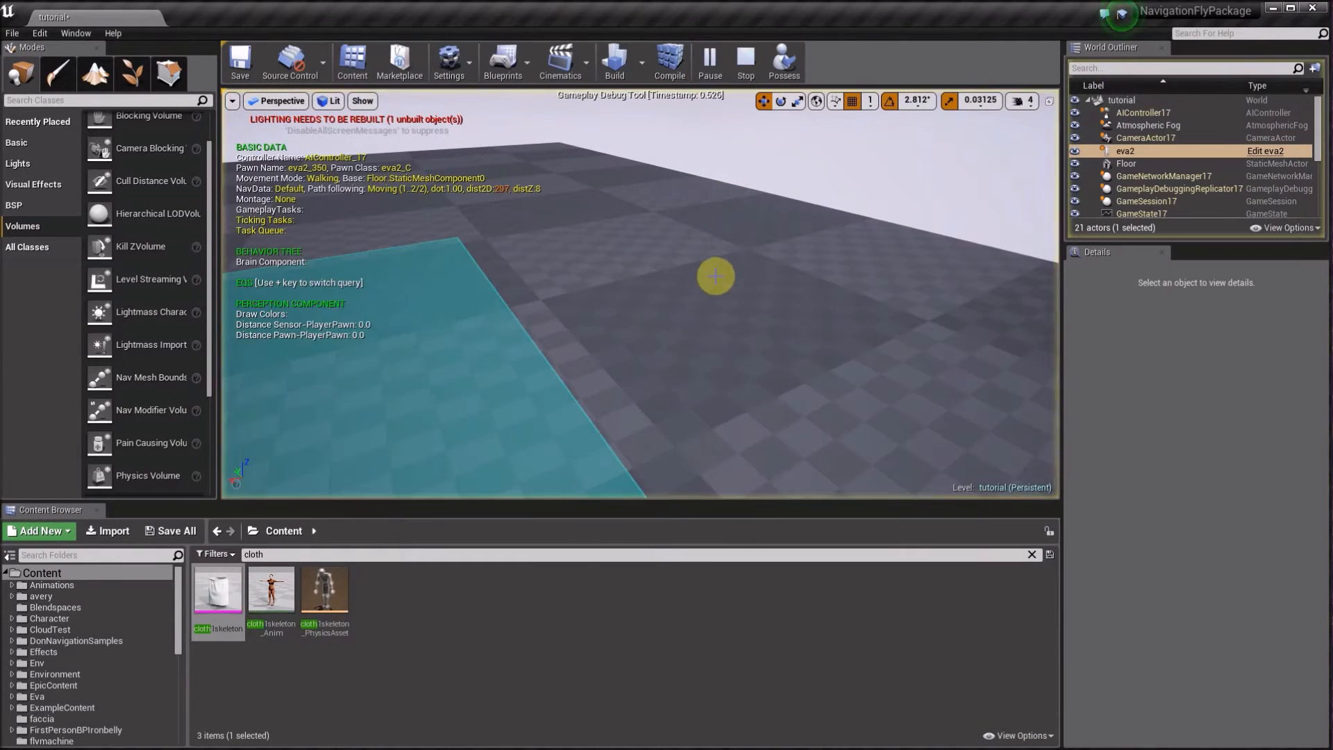
right_click_drag(639, 298, 548, 306)
right_click_drag(520, 235, 455, 233)
left_click(746, 69)
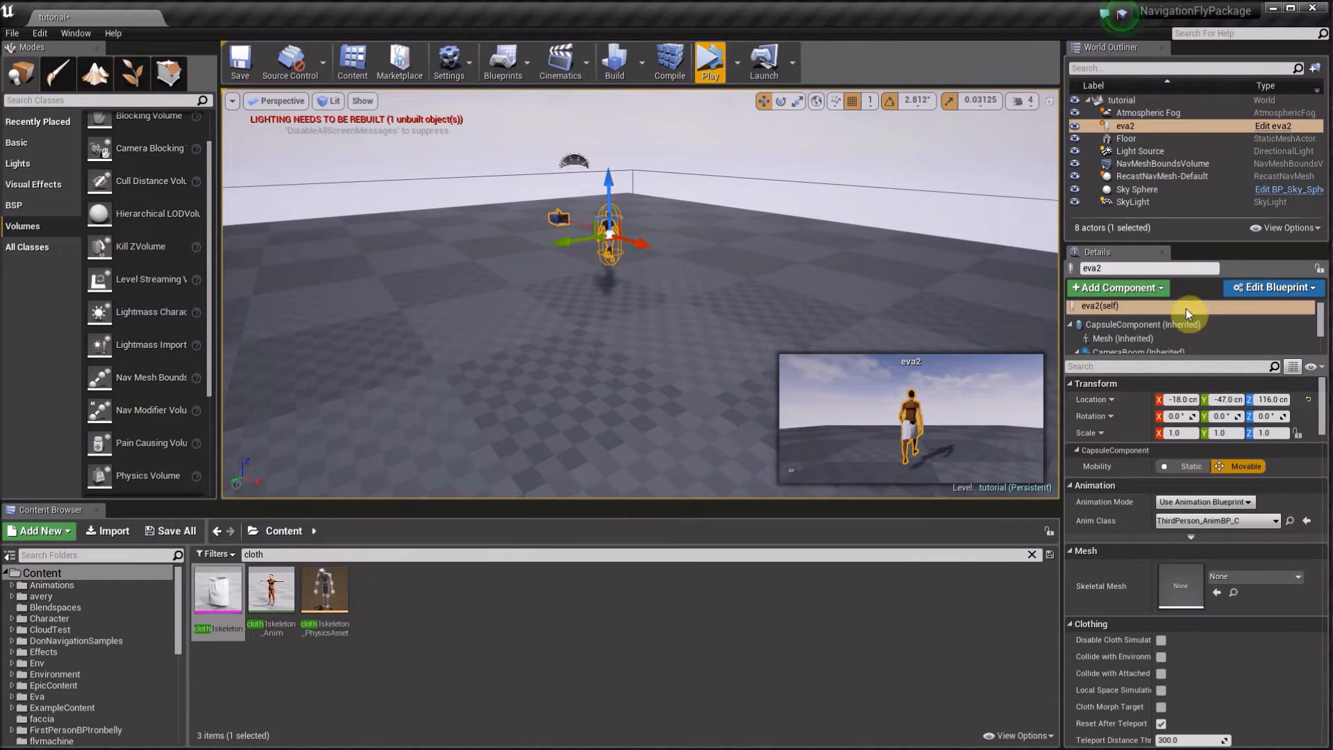
right_click_drag(695, 277, 673, 263)
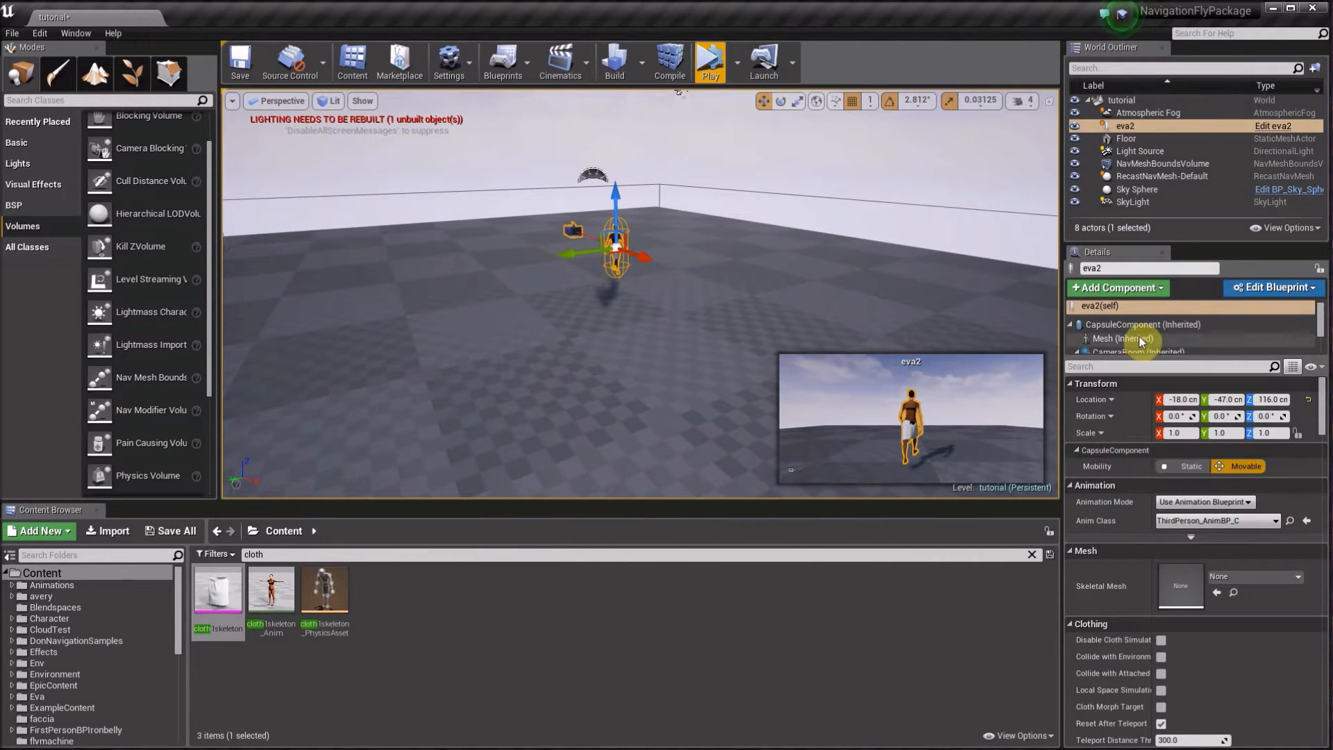
scroll(1173, 330, "up", 5)
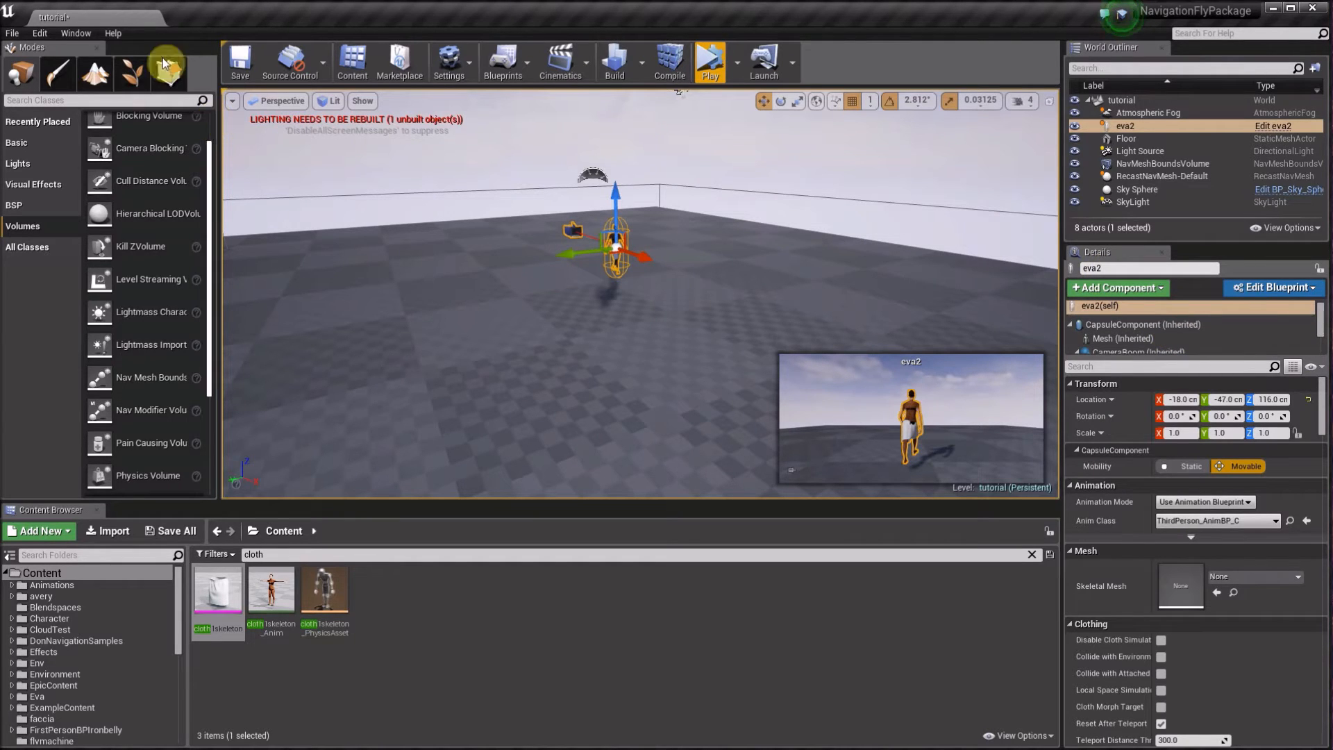
- Show the World Settings and set the level's GameMode Override to ThirdPersonGameMode
left_click(76, 34)
left_click(105, 212)
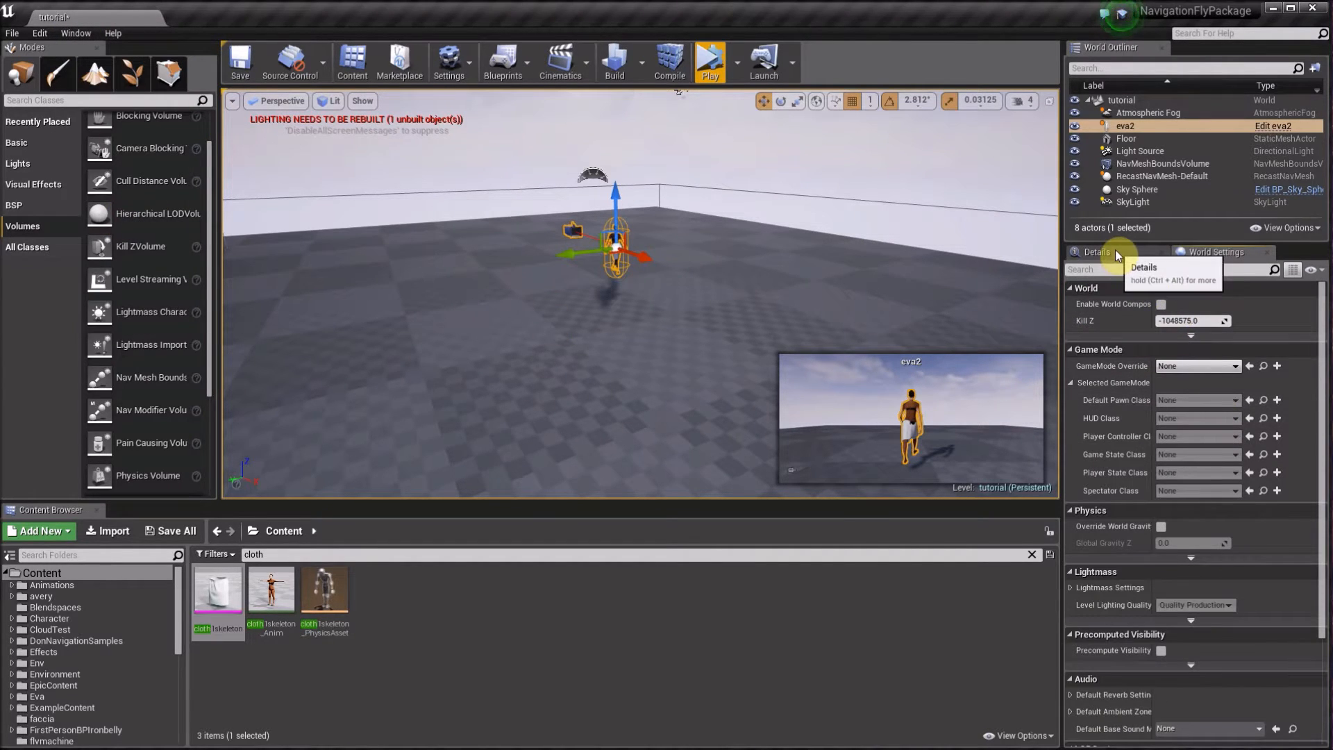
left_click(1168, 368)
left_click(1224, 432)
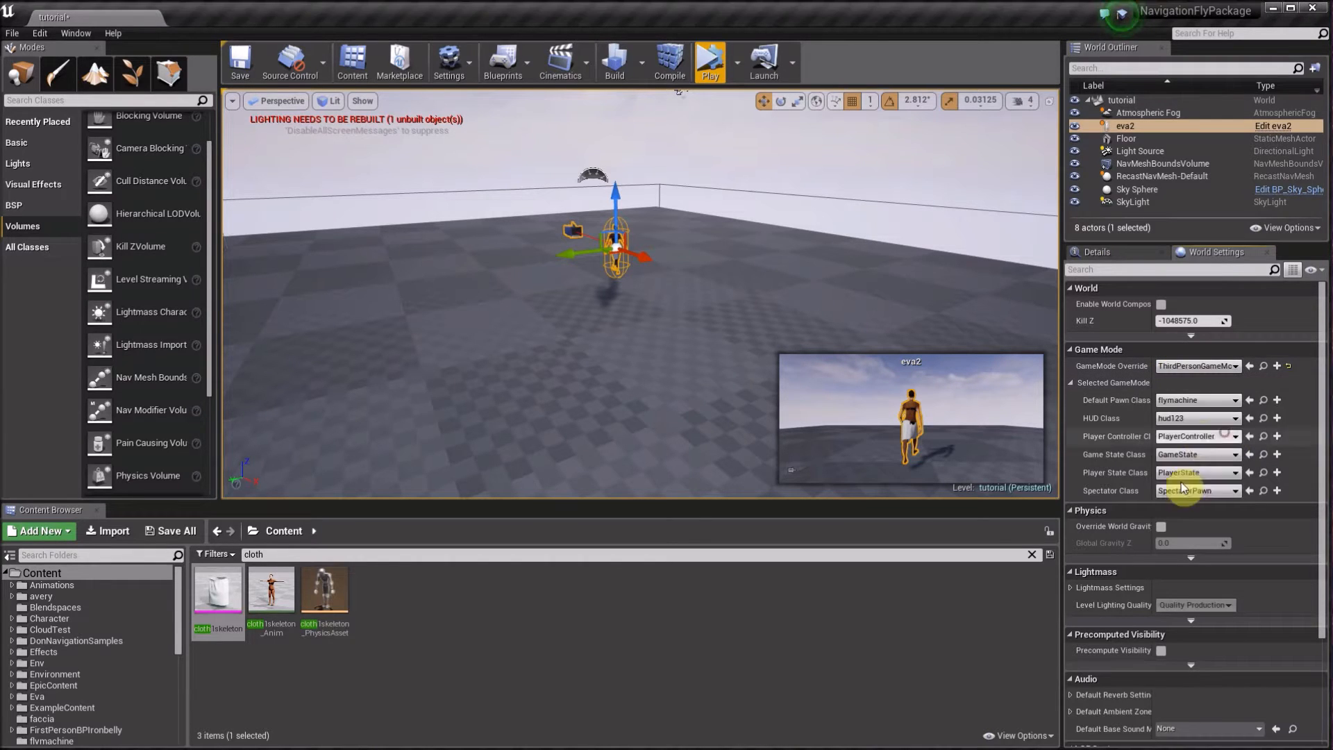
- Set the selected game mode's Default Pawn Class to ThirdPersonCharacter2
left_click(1197, 402)
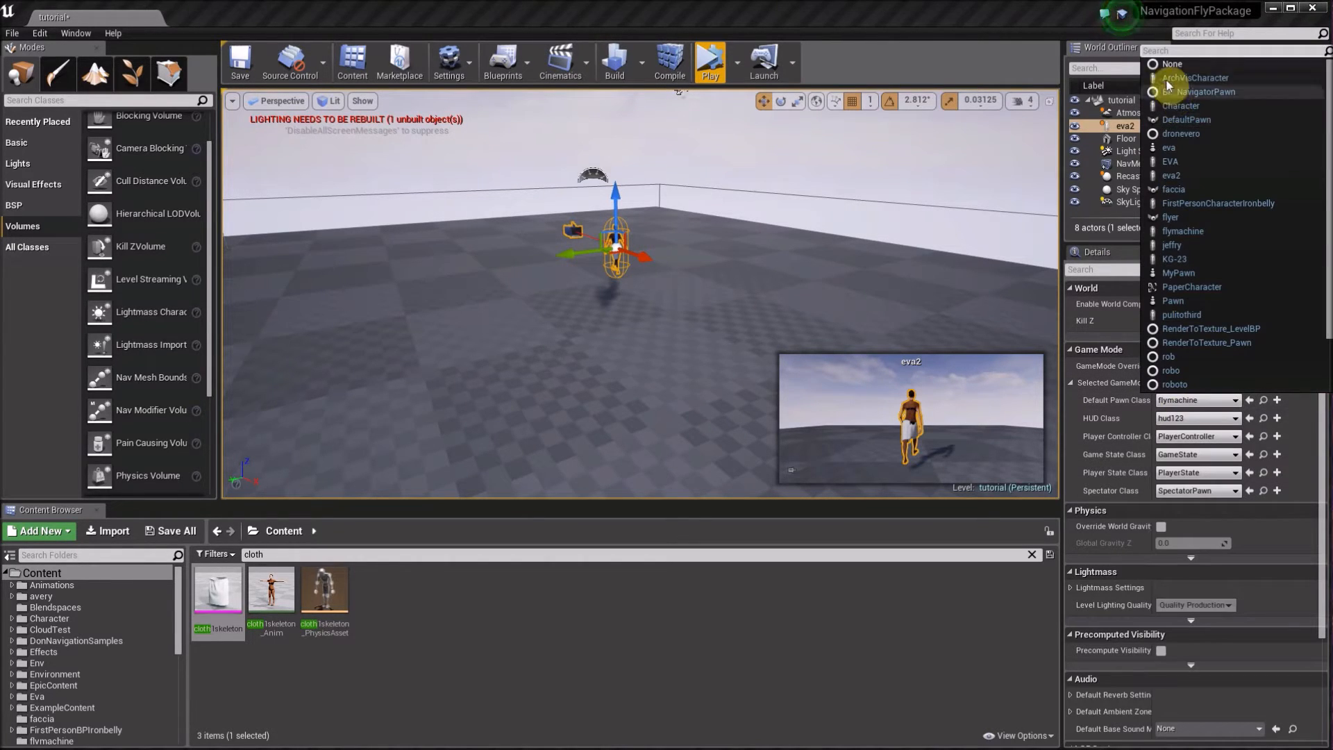
left_click(1164, 51)
type("thi")
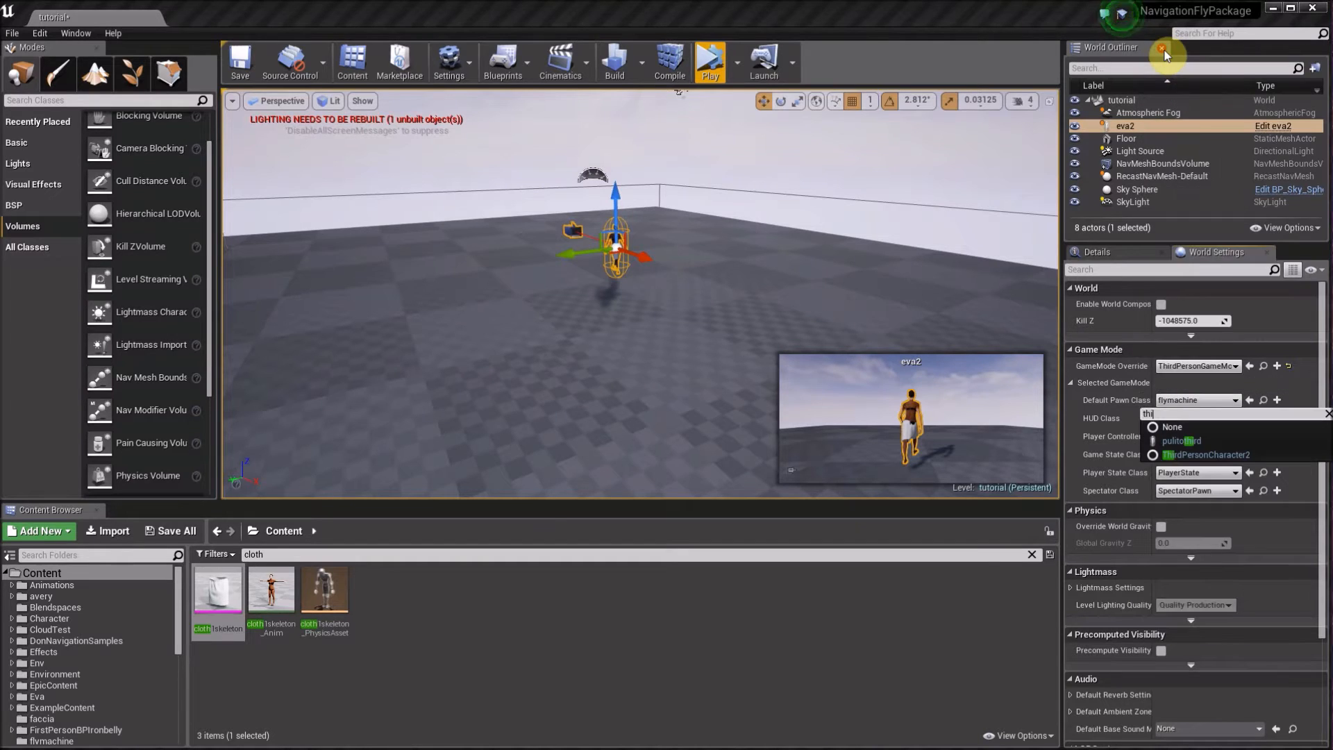
left_click(1233, 457)
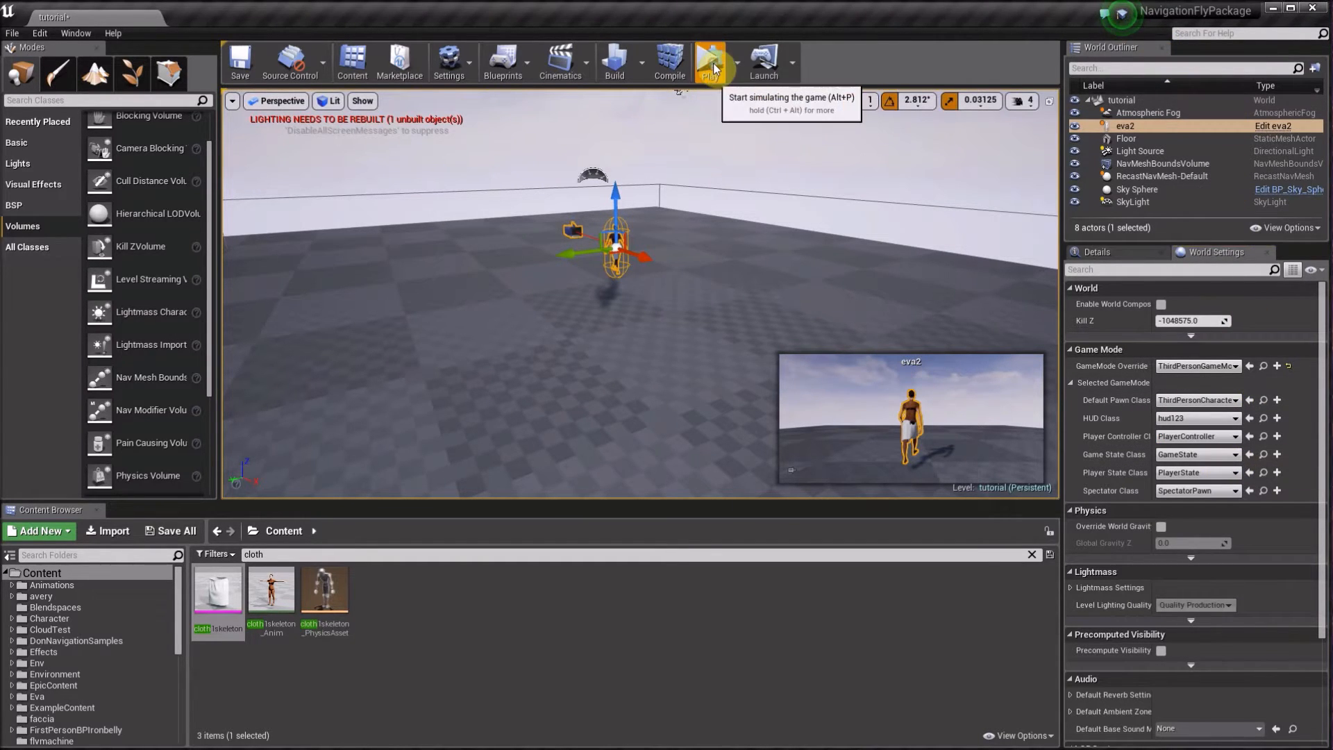
- Play the level full screen in the viewport, move around eva2 to check how she walks, and stop the session
left_click(714, 67)
left_click(739, 70)
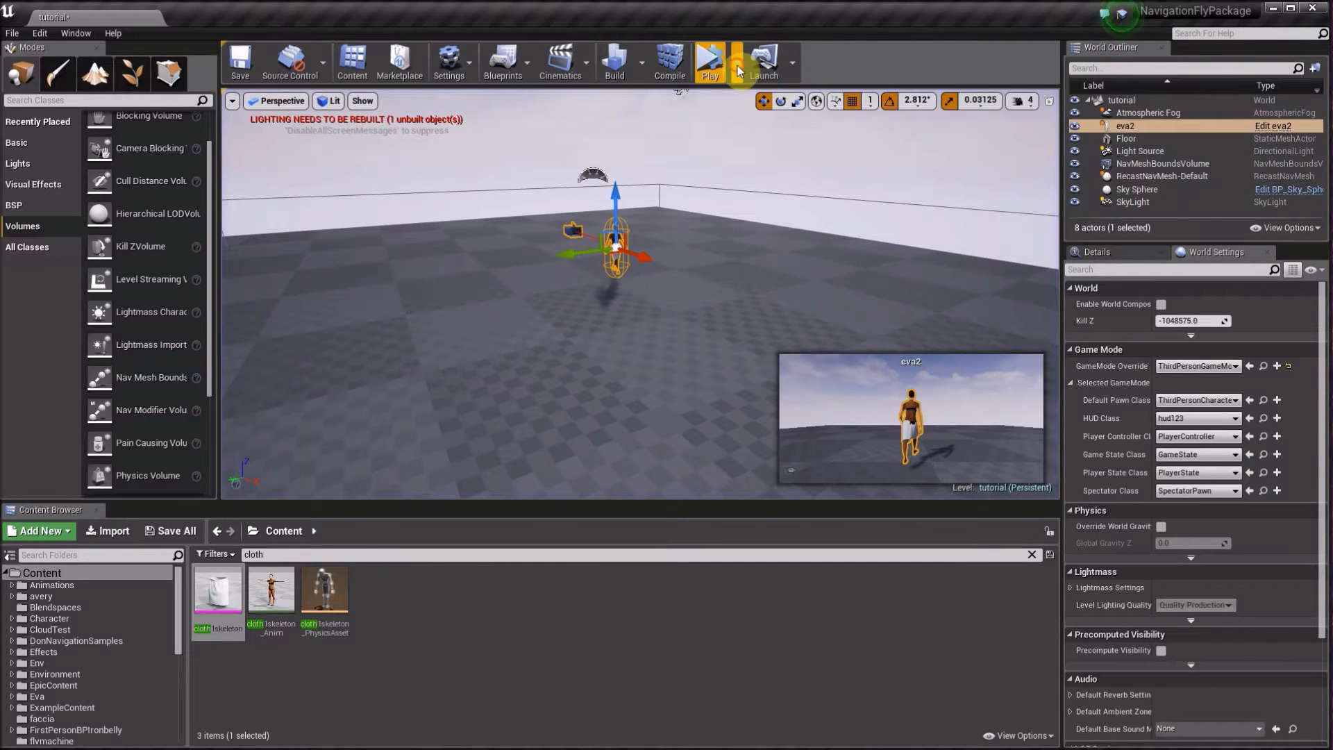
left_click(793, 99)
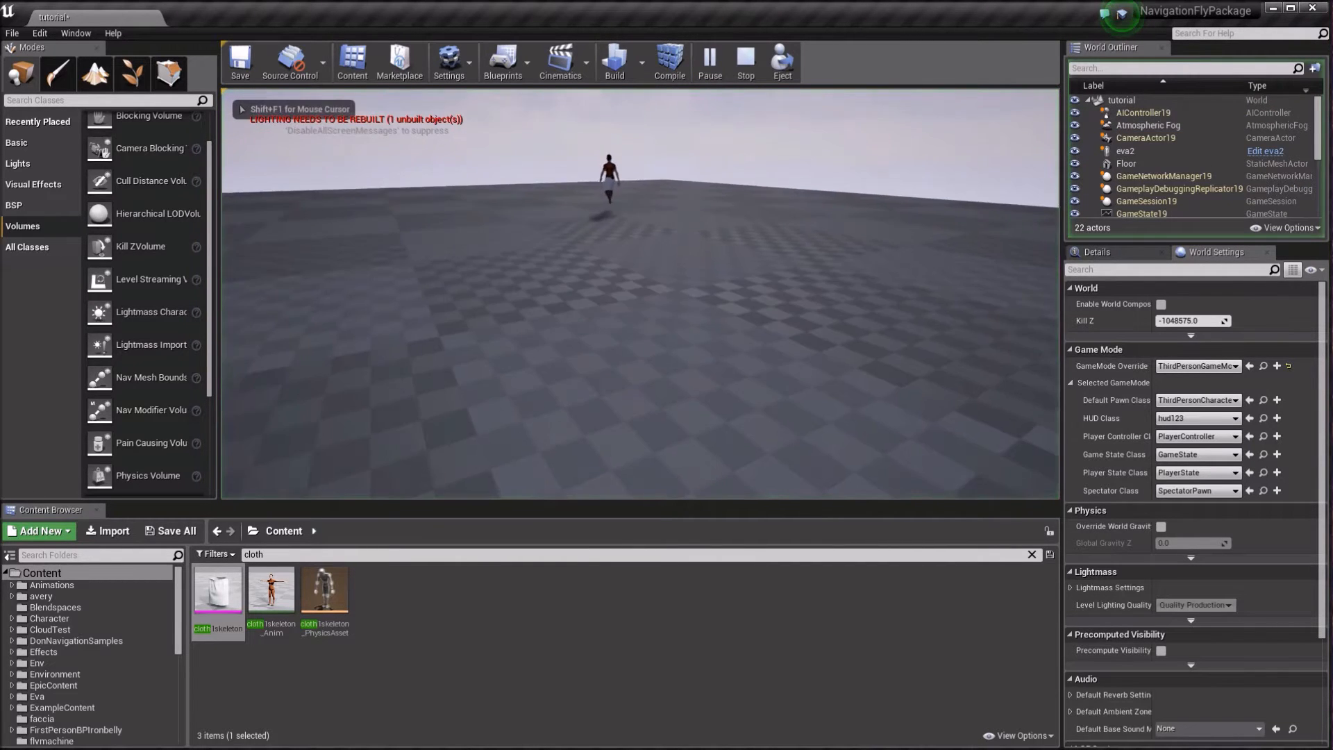
key("F11")
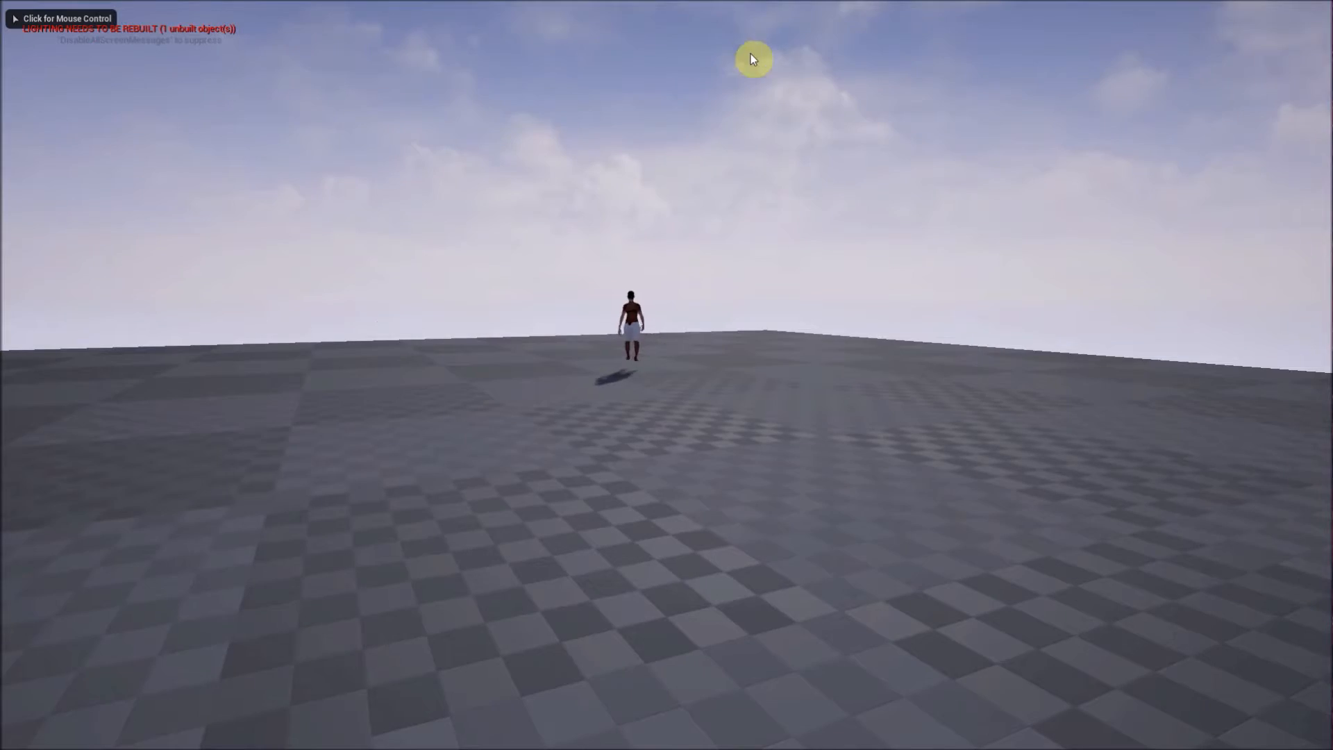
key("w")
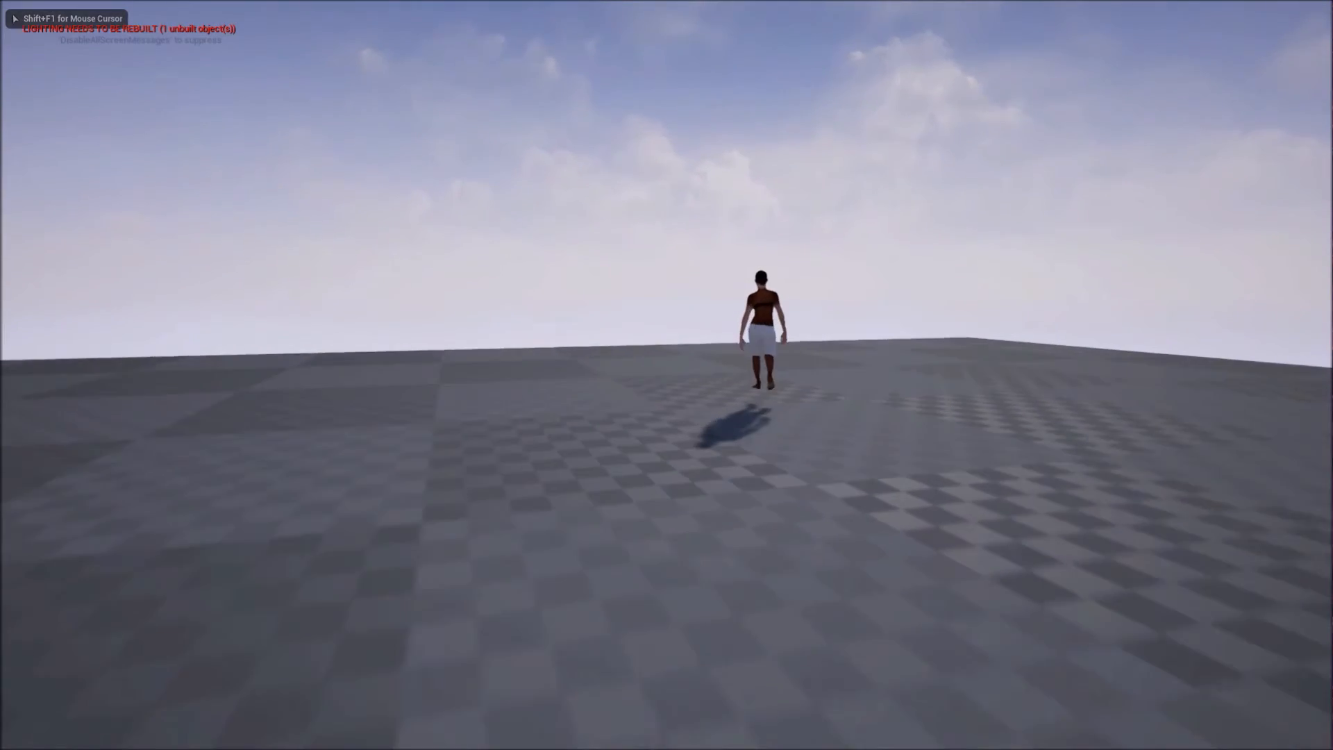
key("a")
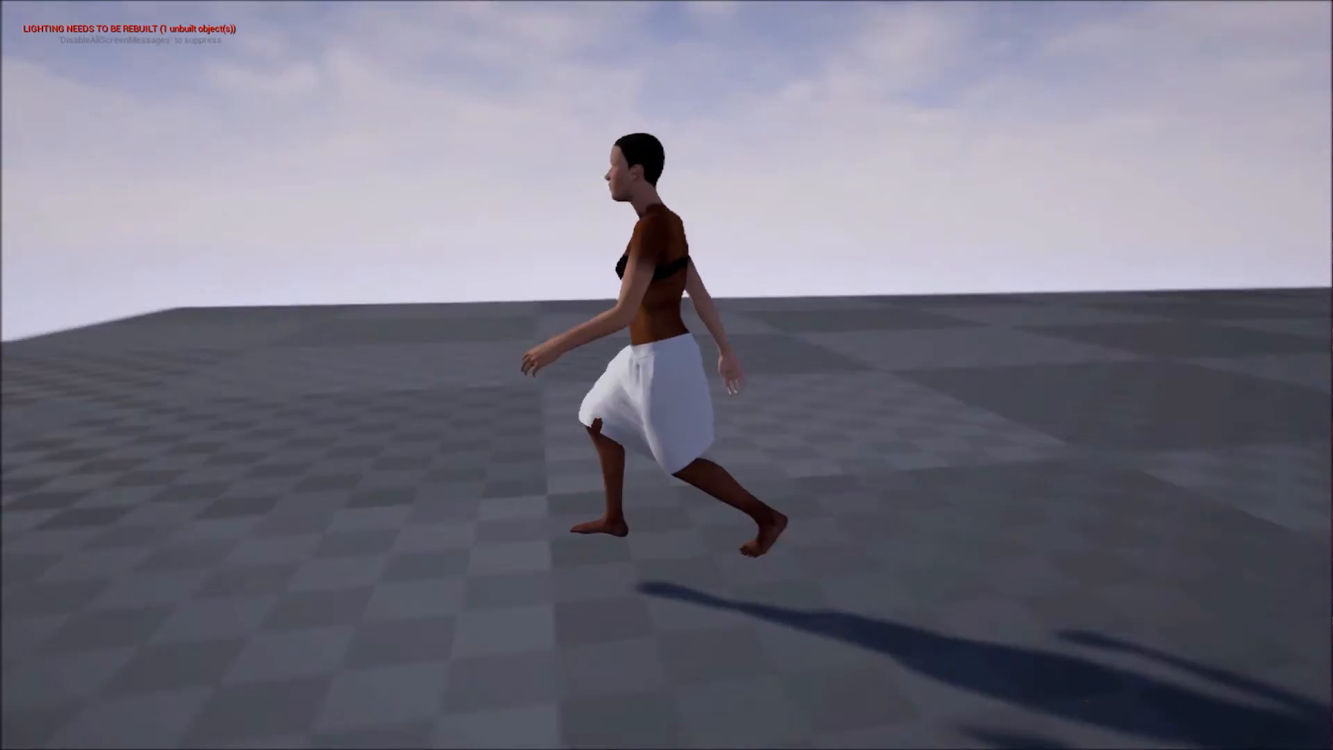
key("d")
key("d")
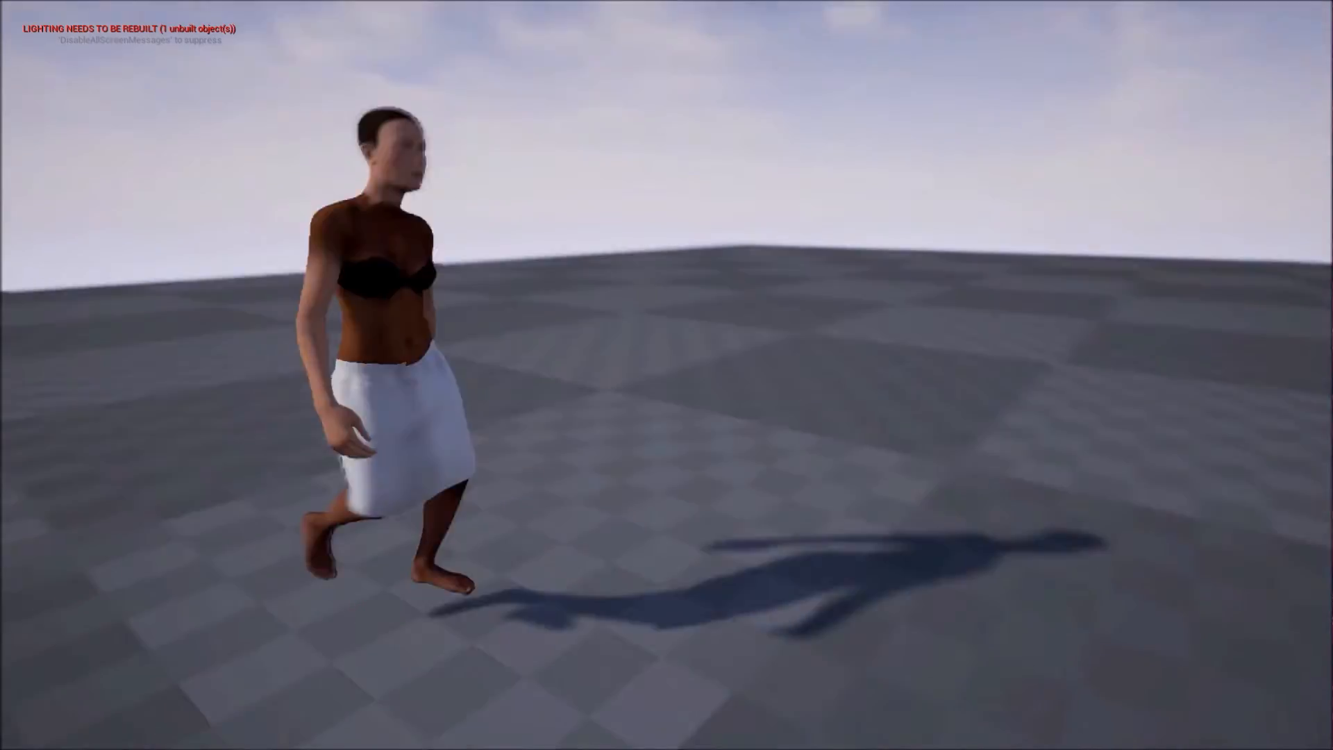
key("a")
key("a")
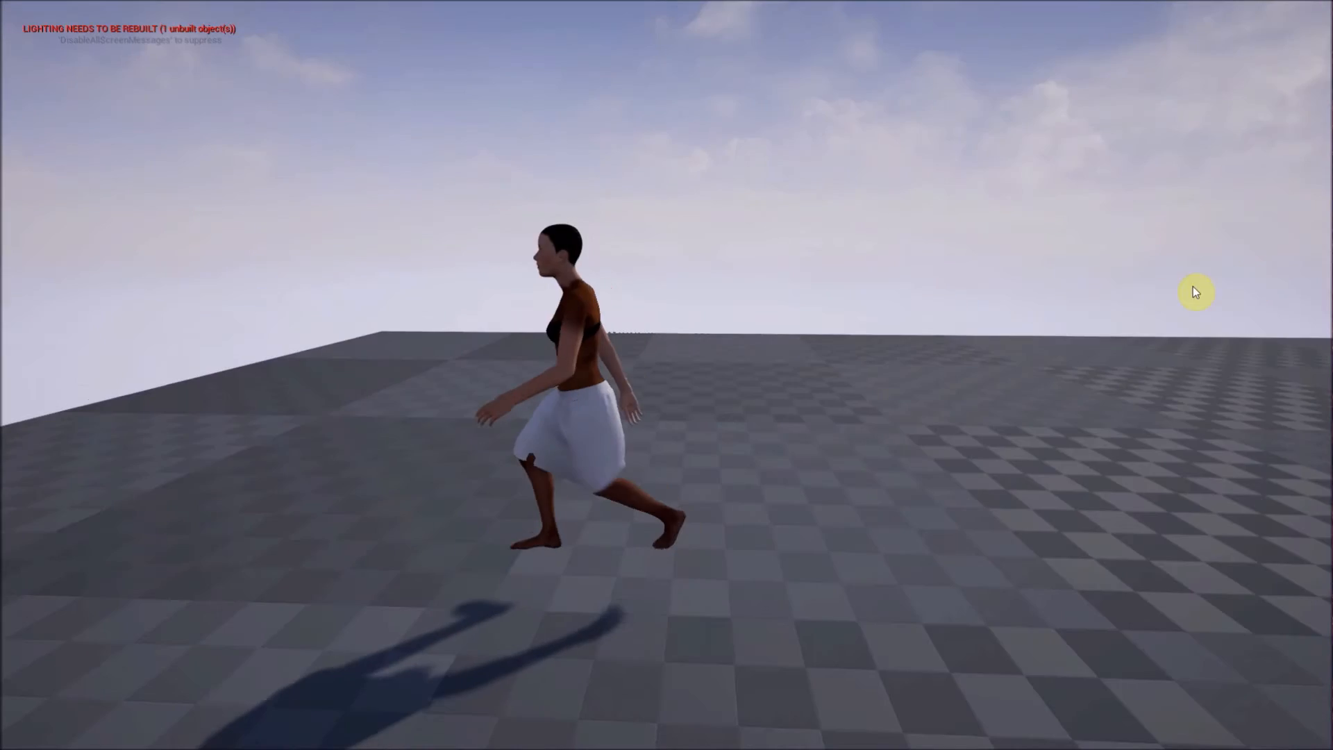
key("Escape")
mouse_move(902, 298)
right_mouse_down()
mouse_move(921, 303)
mouse_move(893, 289)
right_mouse_up()
key("F11")
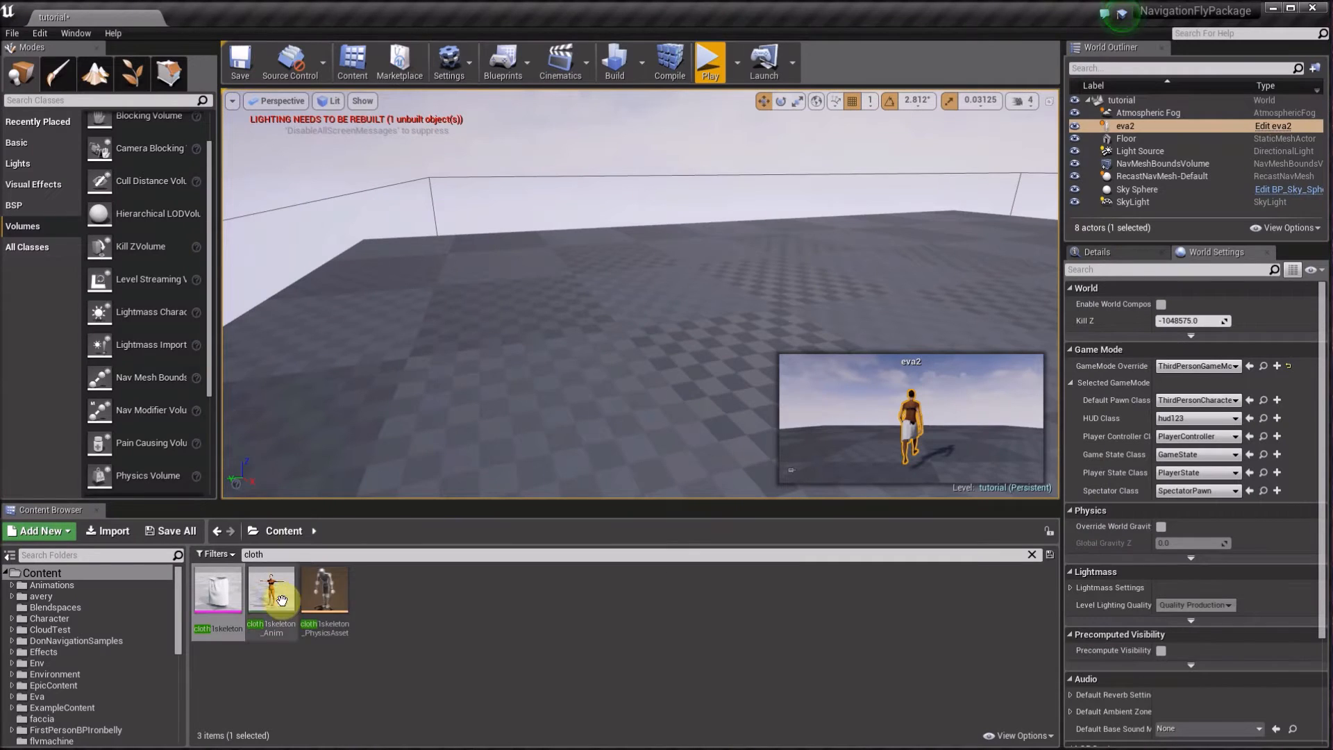
- Open the eva2 blueprint from the project content and move the basecharacter and cloth1 meshes down together inside the capsule
type("2")
double_click(283, 599)
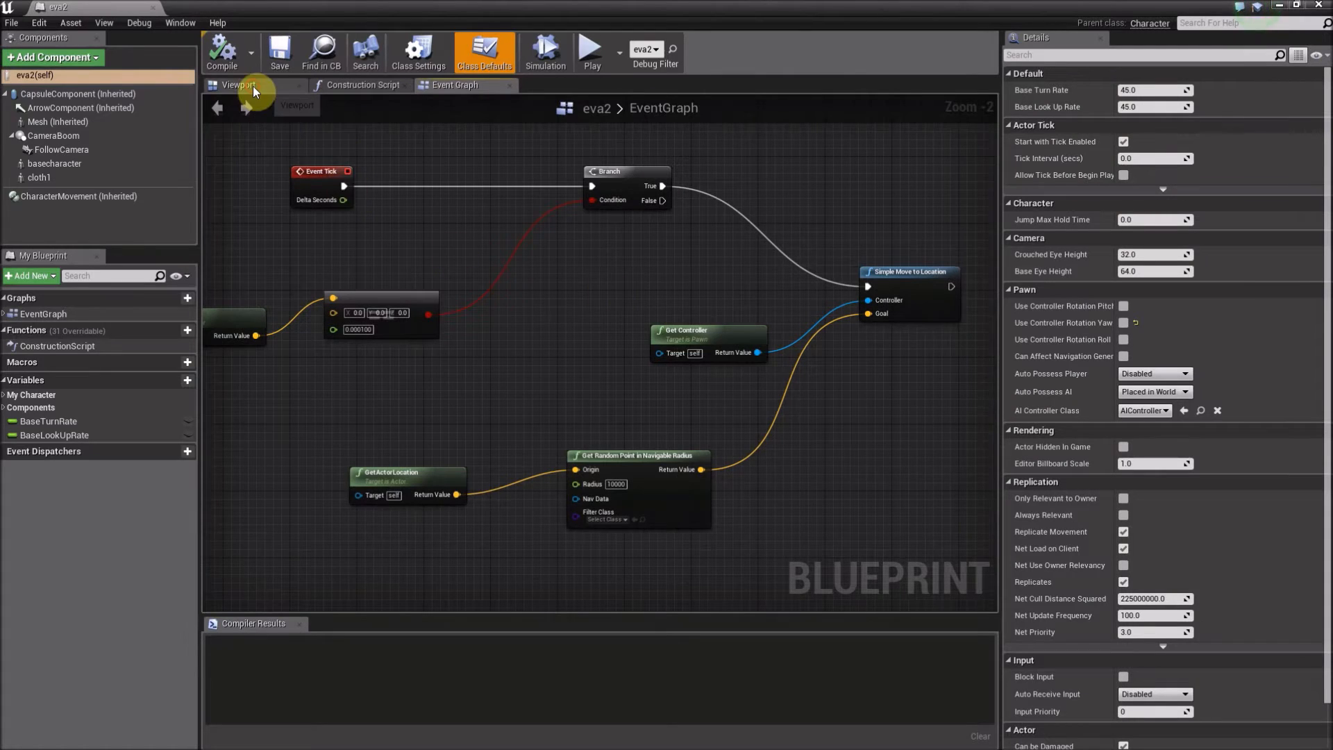
left_click(239, 85)
left_click(46, 177)
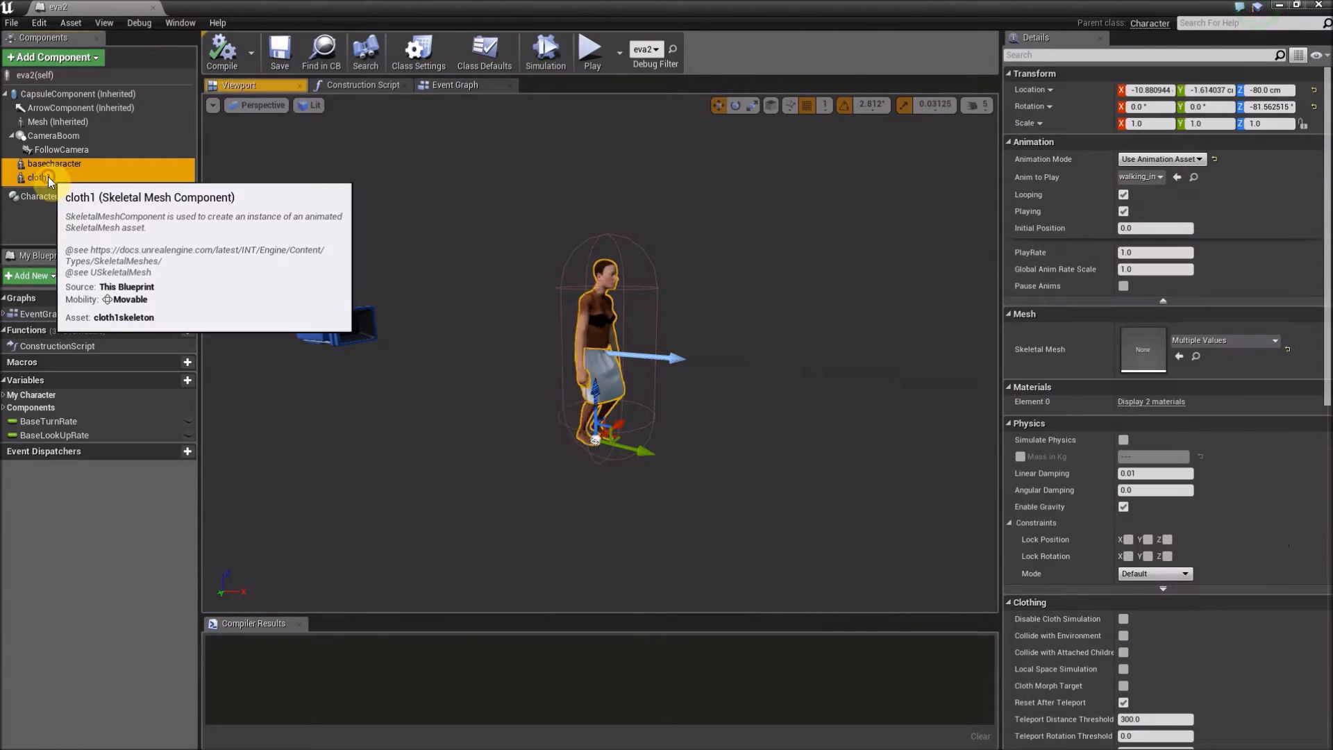
left_click(48, 164, "ctrl")
right_click_drag(687, 432, 778, 396)
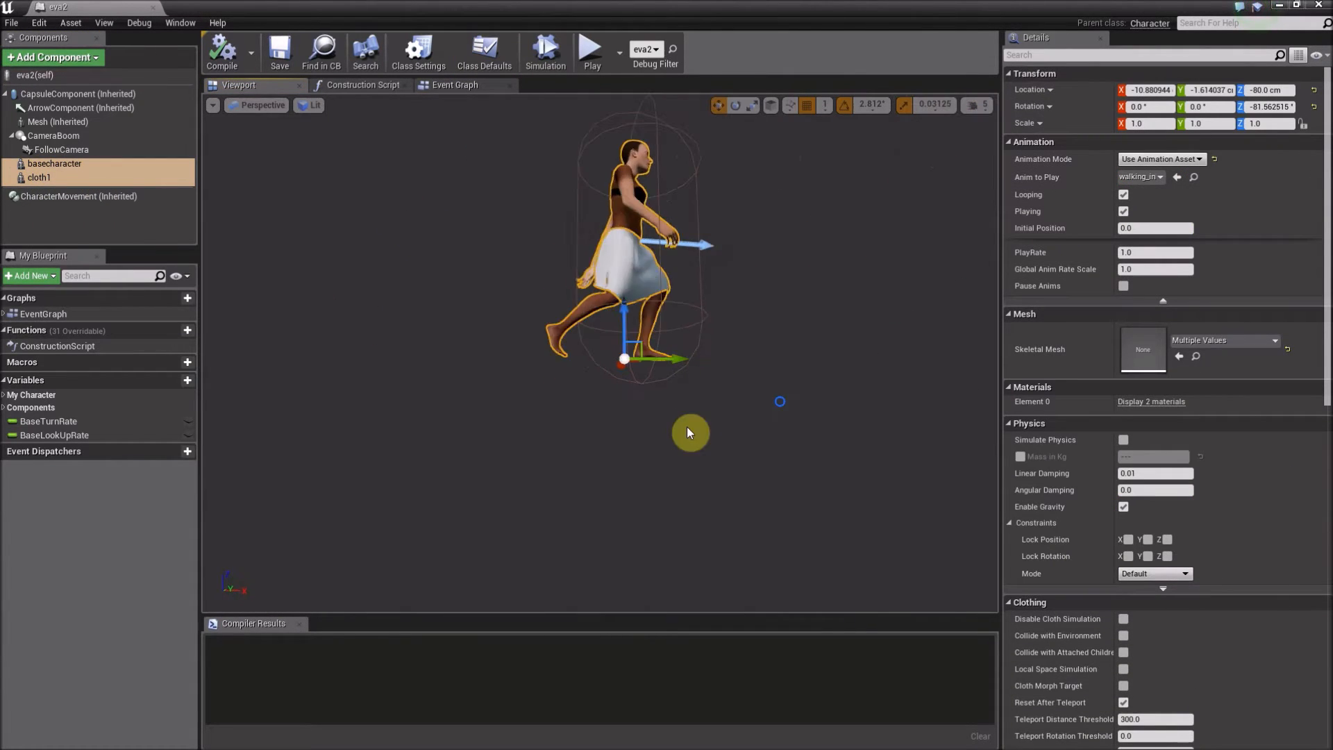
left_click_drag(624, 306, 627, 323)
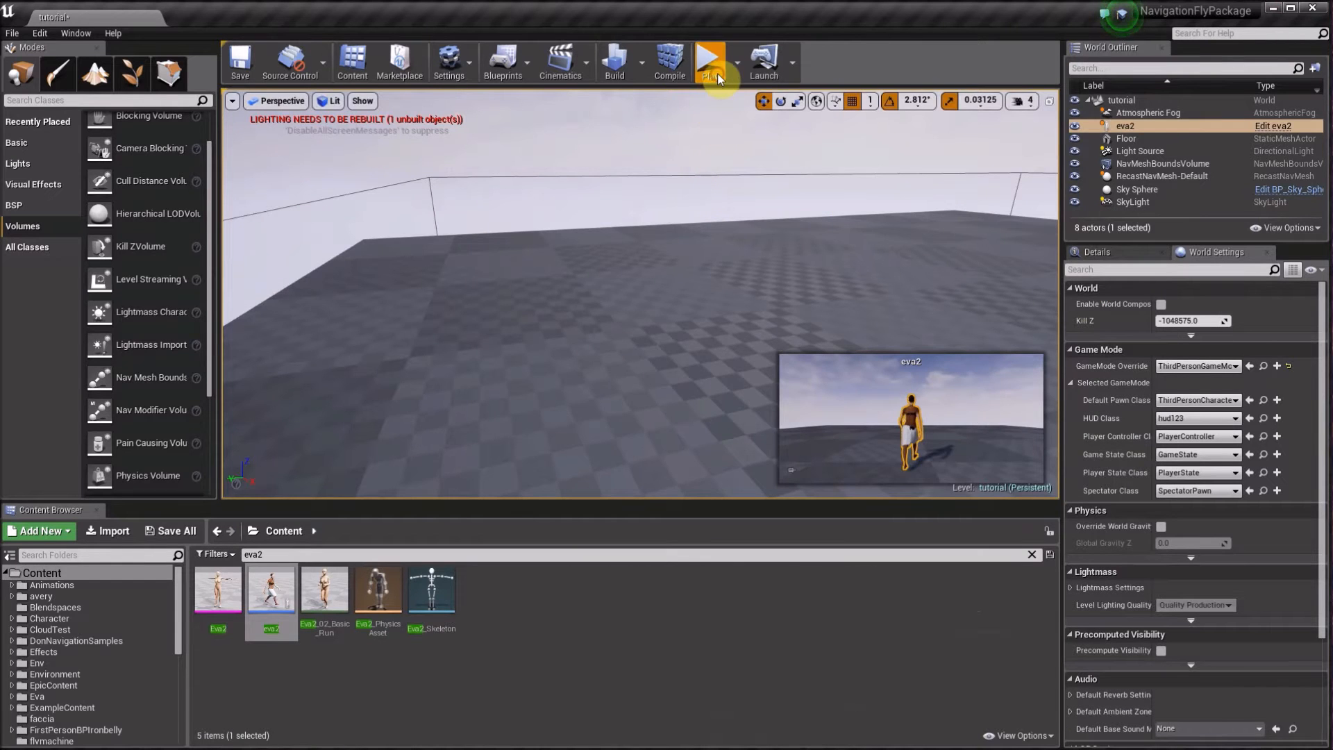
- Play the level full screen again to check how close eva2's feet are to the floor, and stop it
left_click(718, 78)
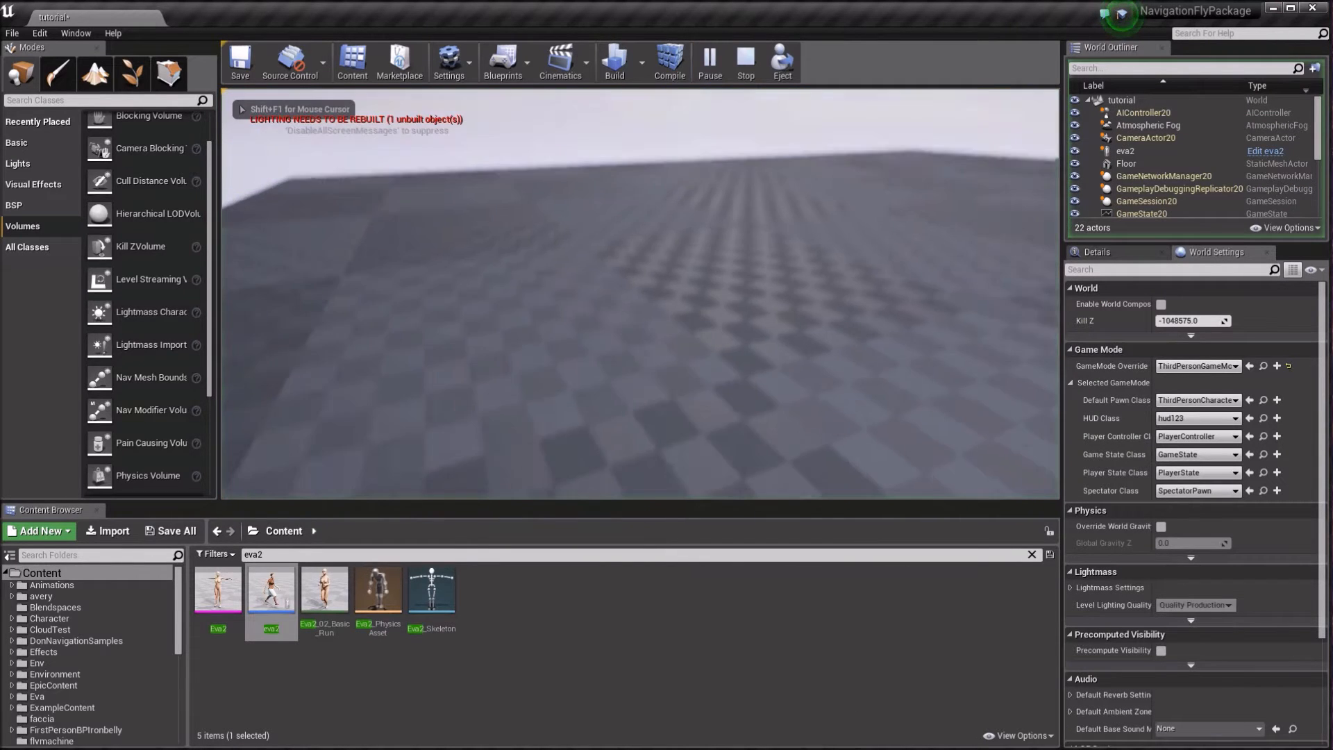
key("F11")
left_click(736, 144)
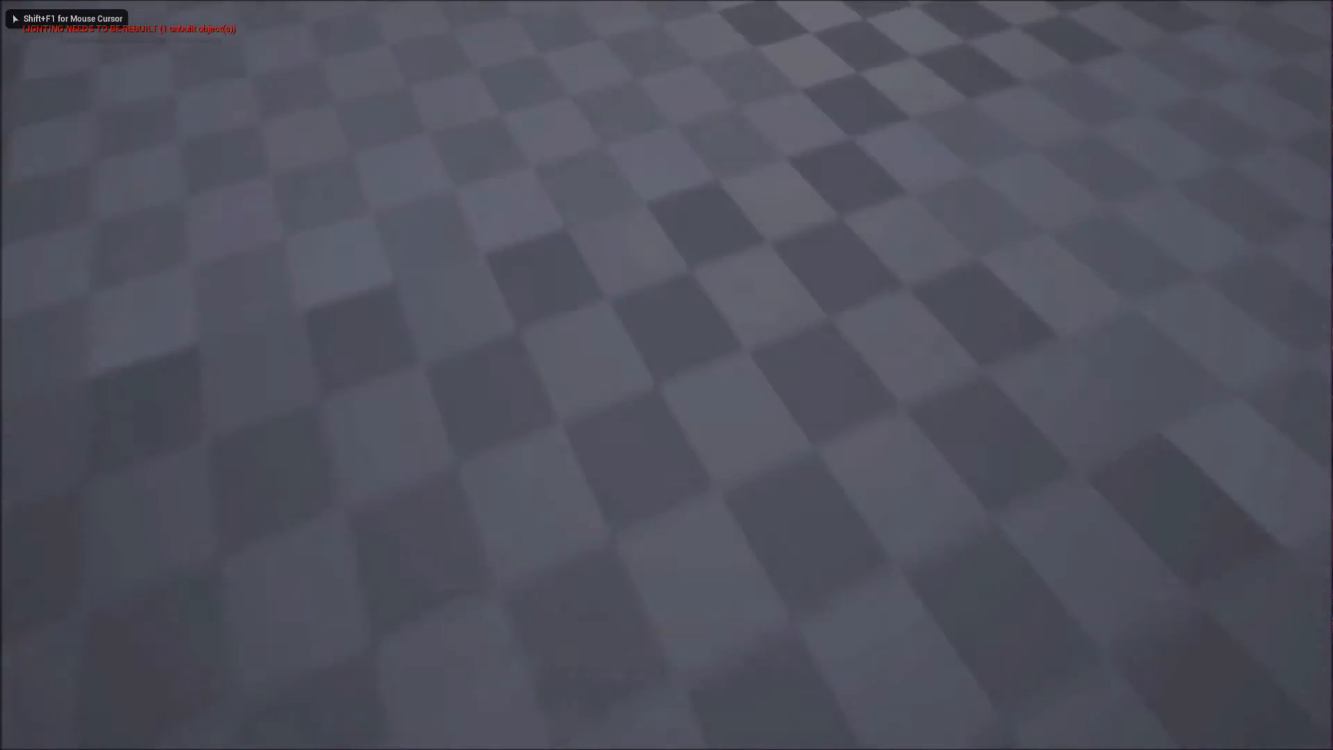
key("w")
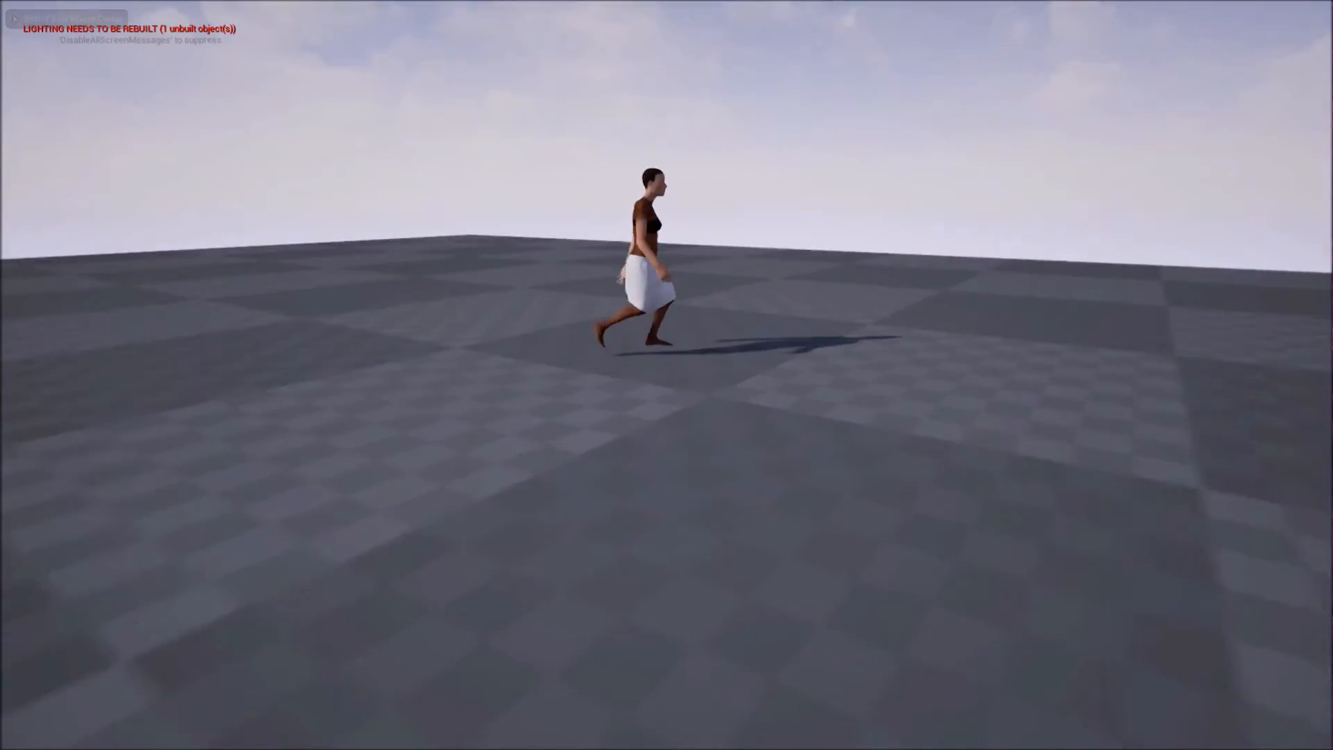
key("w")
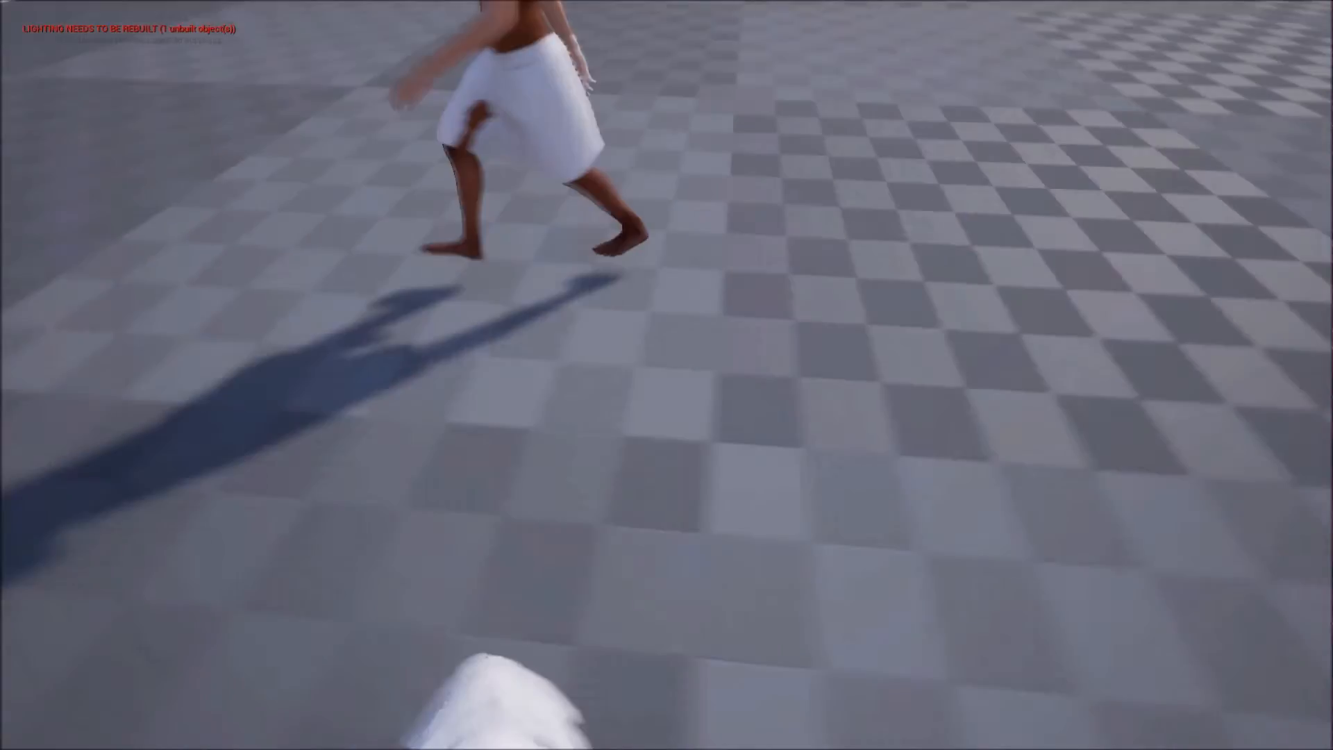
key("Escape")
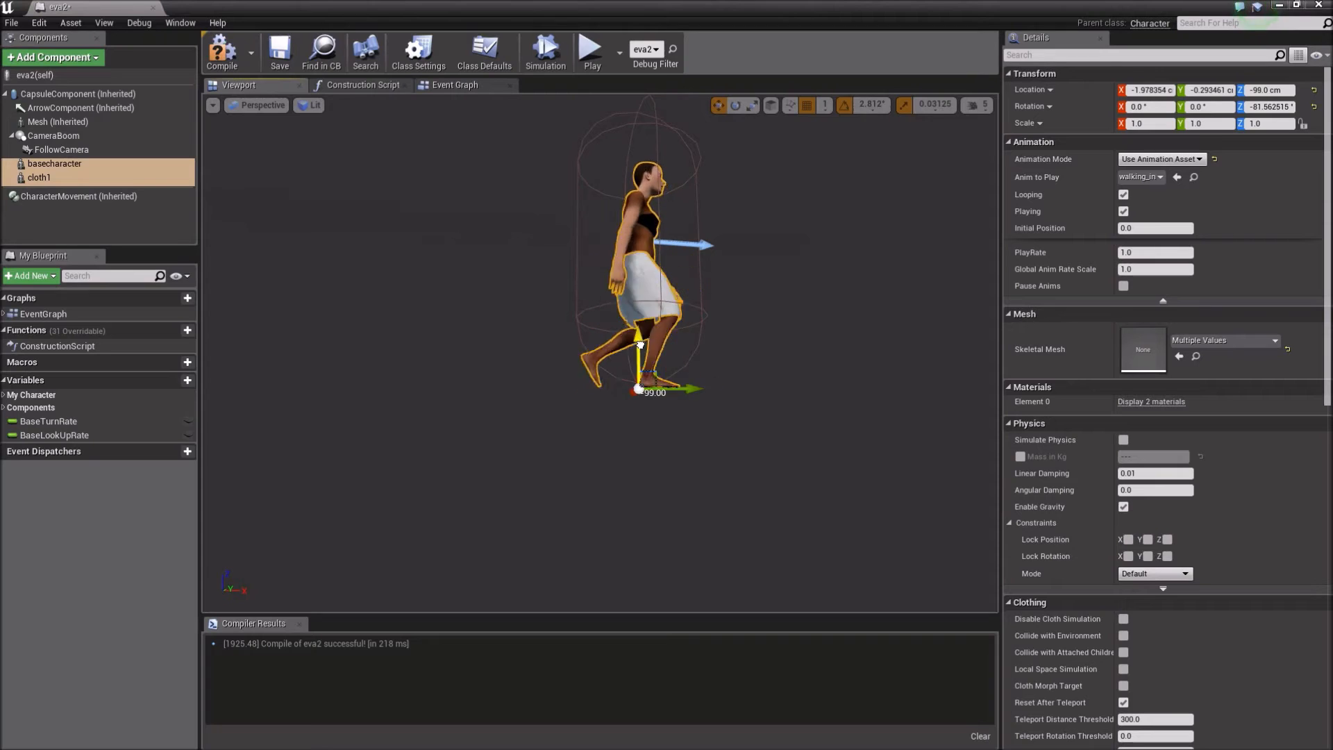
- Lower the basecharacter and cloth1 meshes to a Z location of about -99 cm, and compile and save the eva2 blueprint
left_click(220, 52)
left_click(280, 52)
left_click(1280, 6)
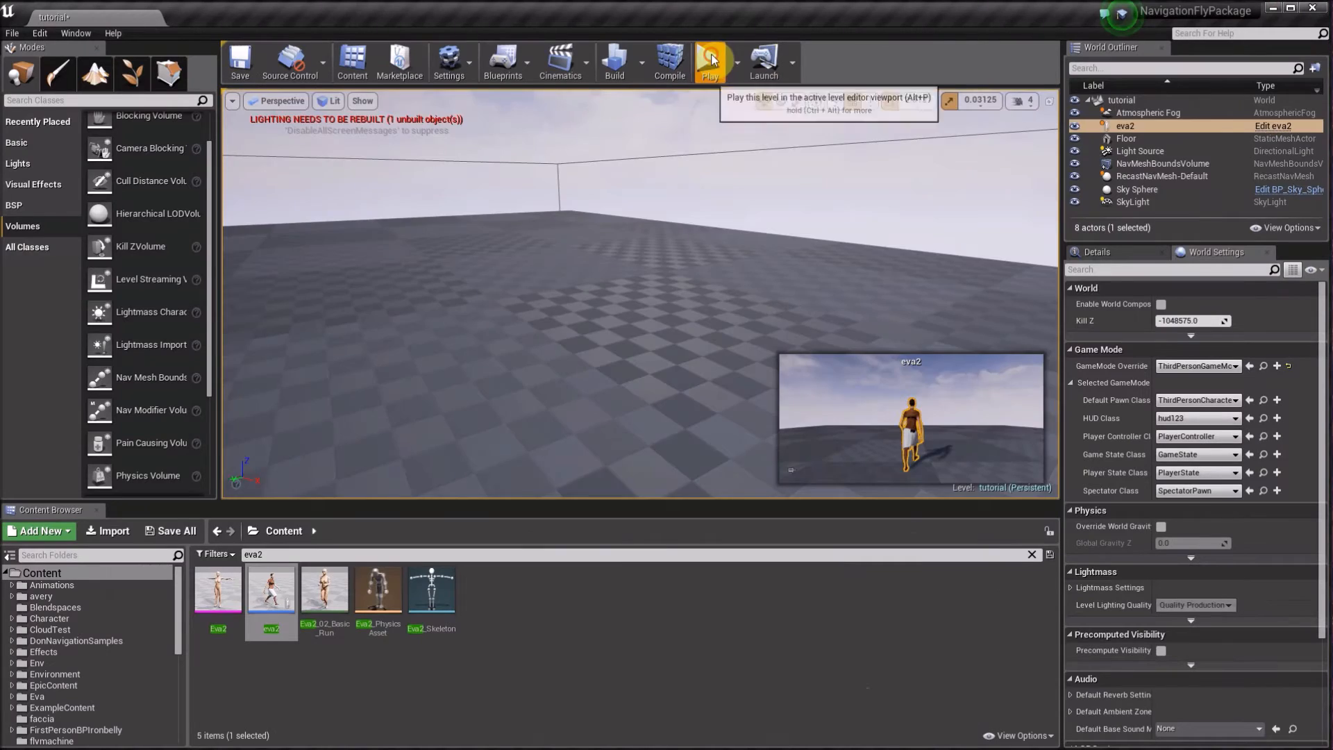
- Play the level full screen, follow eva2 from several sides to check her ground contact and cloth while walking, and stop
left_click(707, 62)
key("F11")
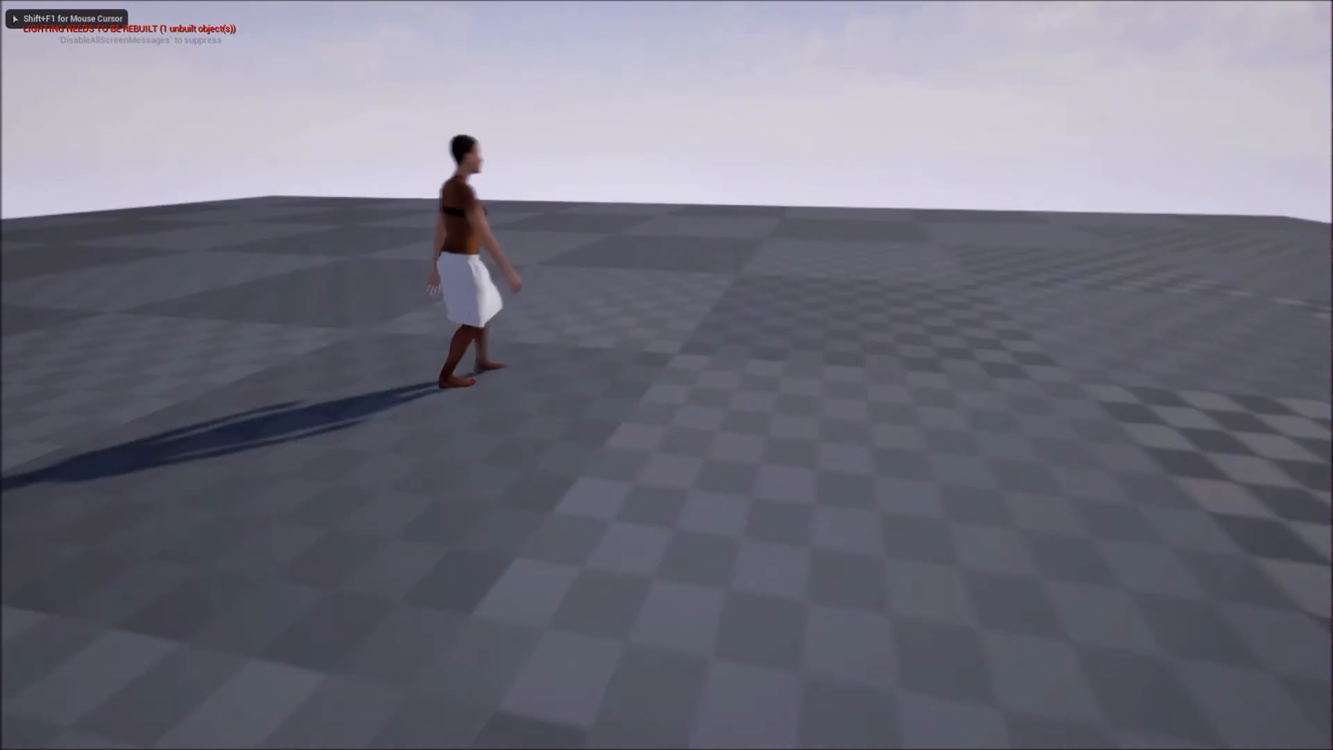
key("w")
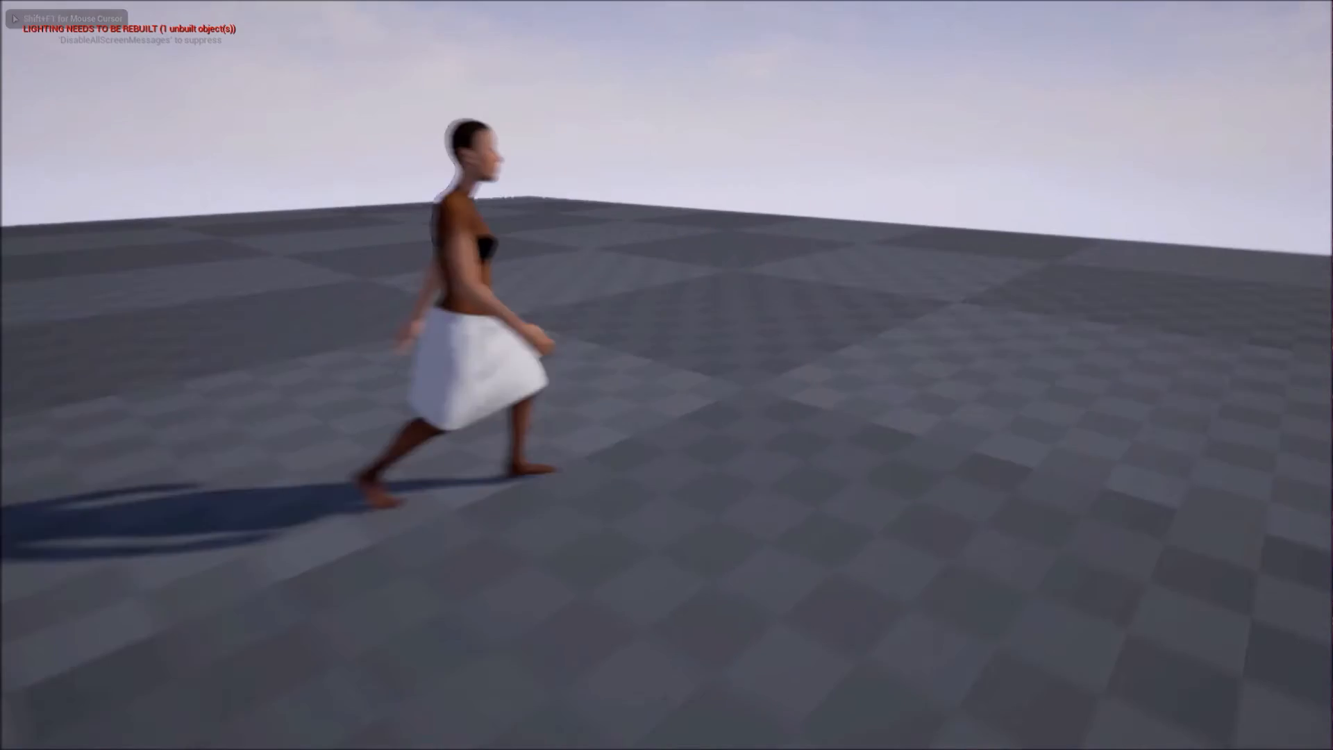
key("s")
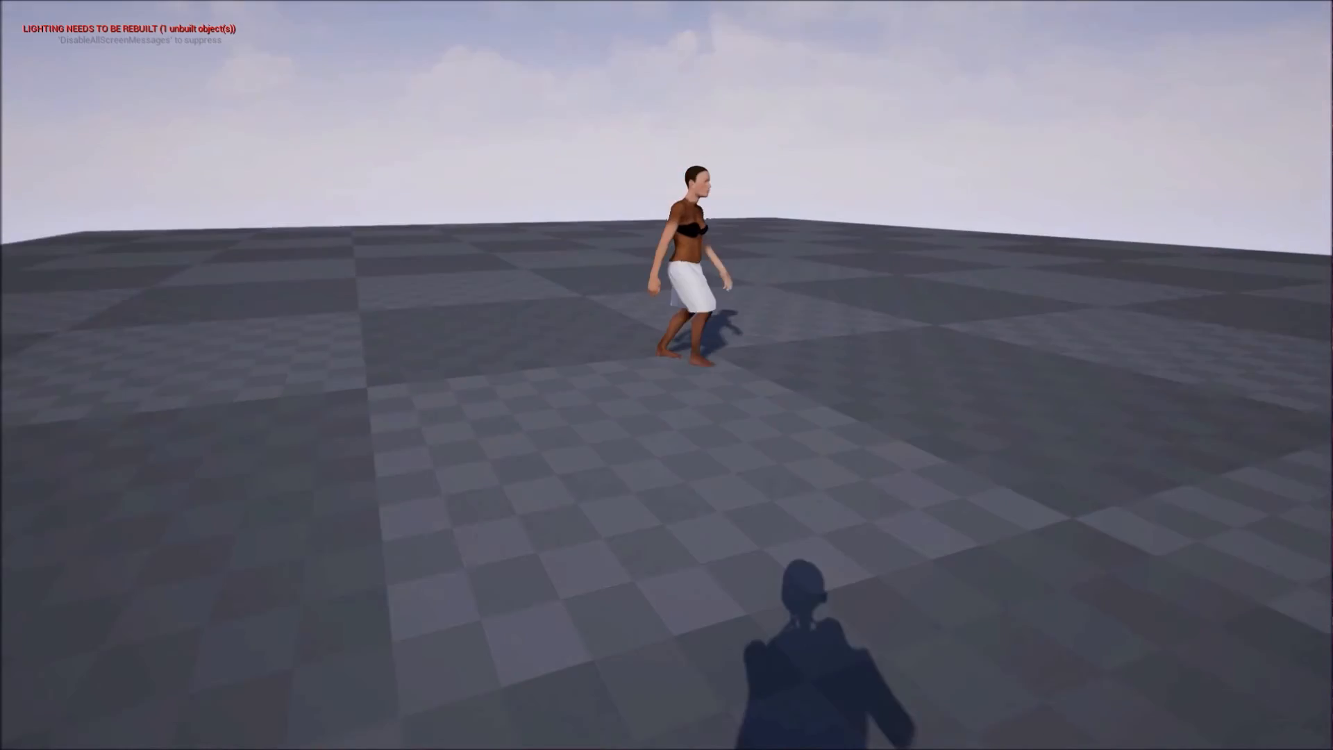
key("w")
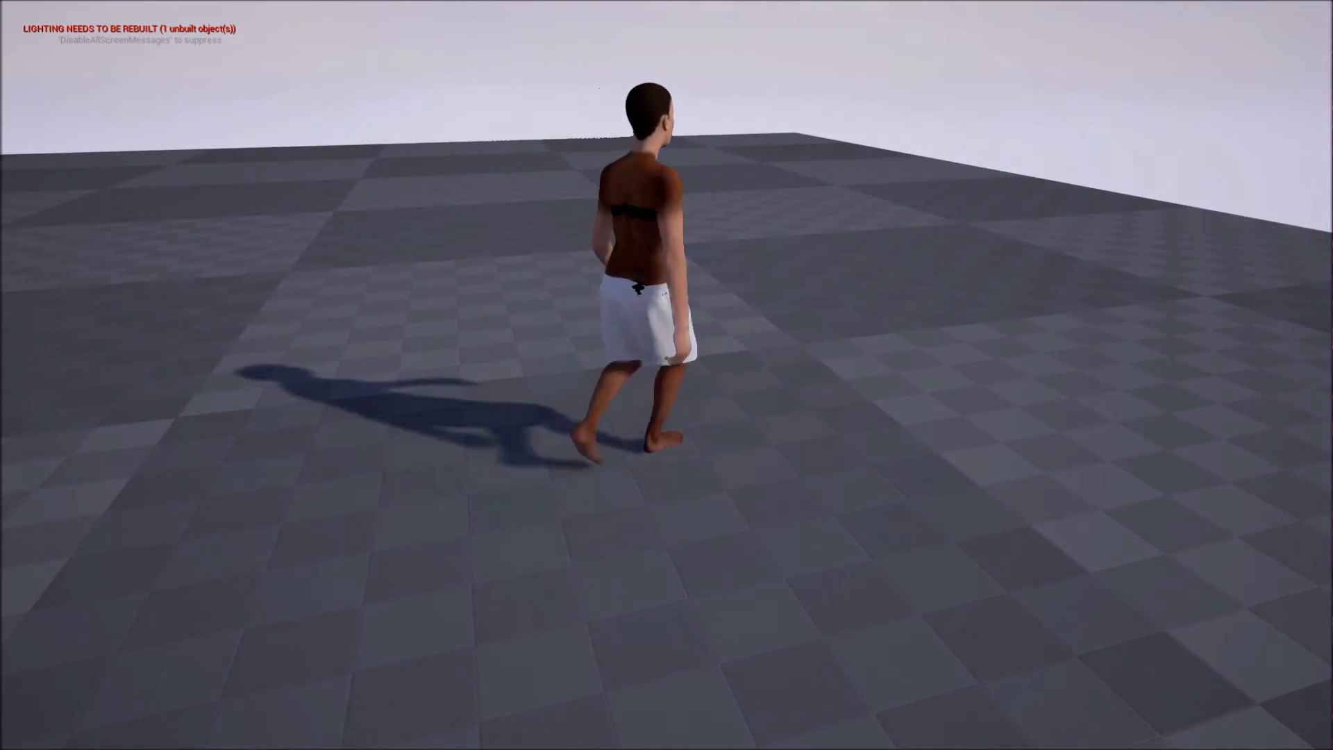
key("w")
key("w")
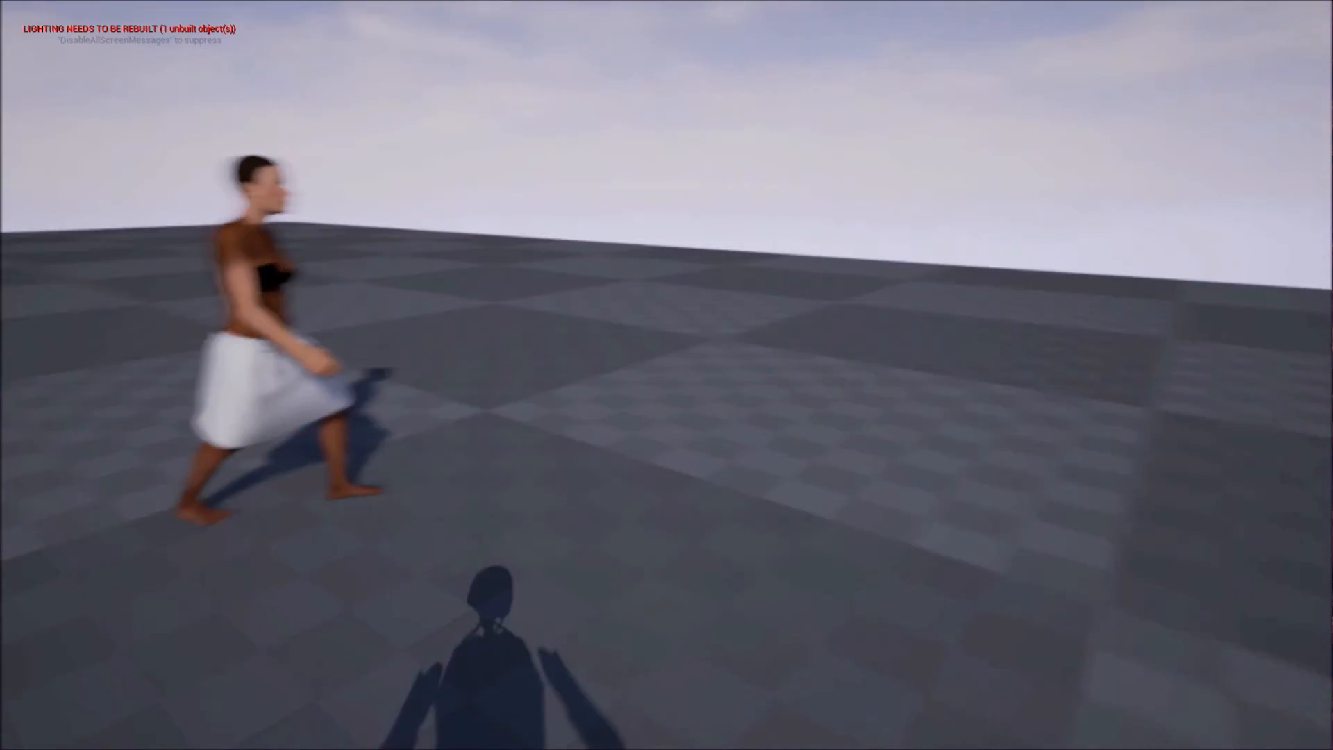
key("s")
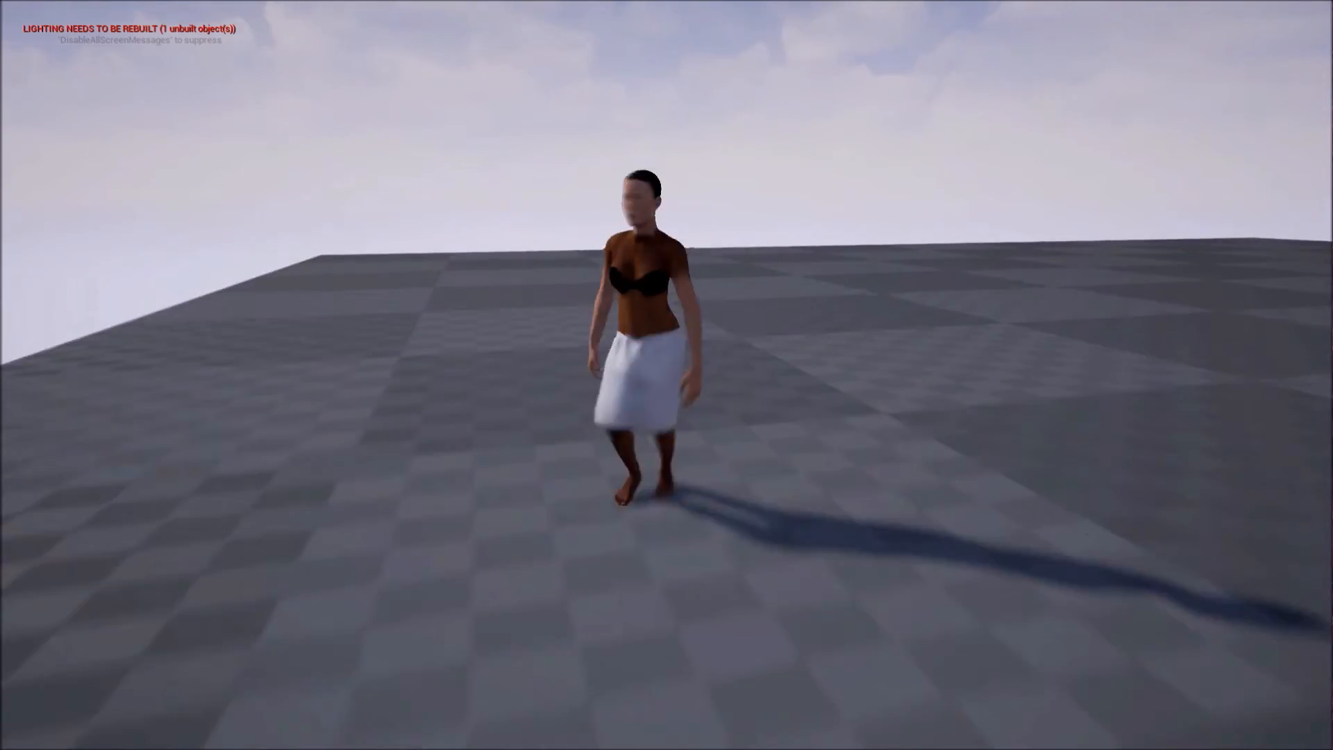
key("w")
key("w")
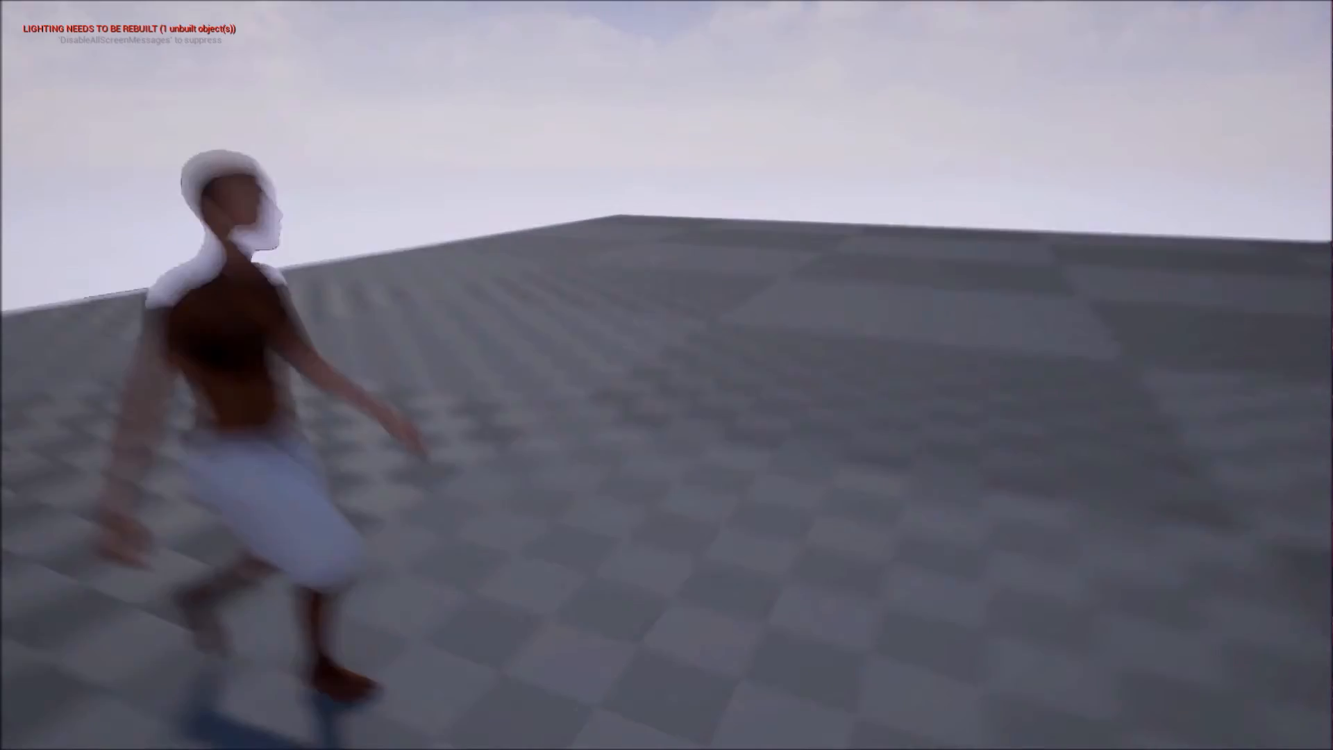
key("s")
key("d")
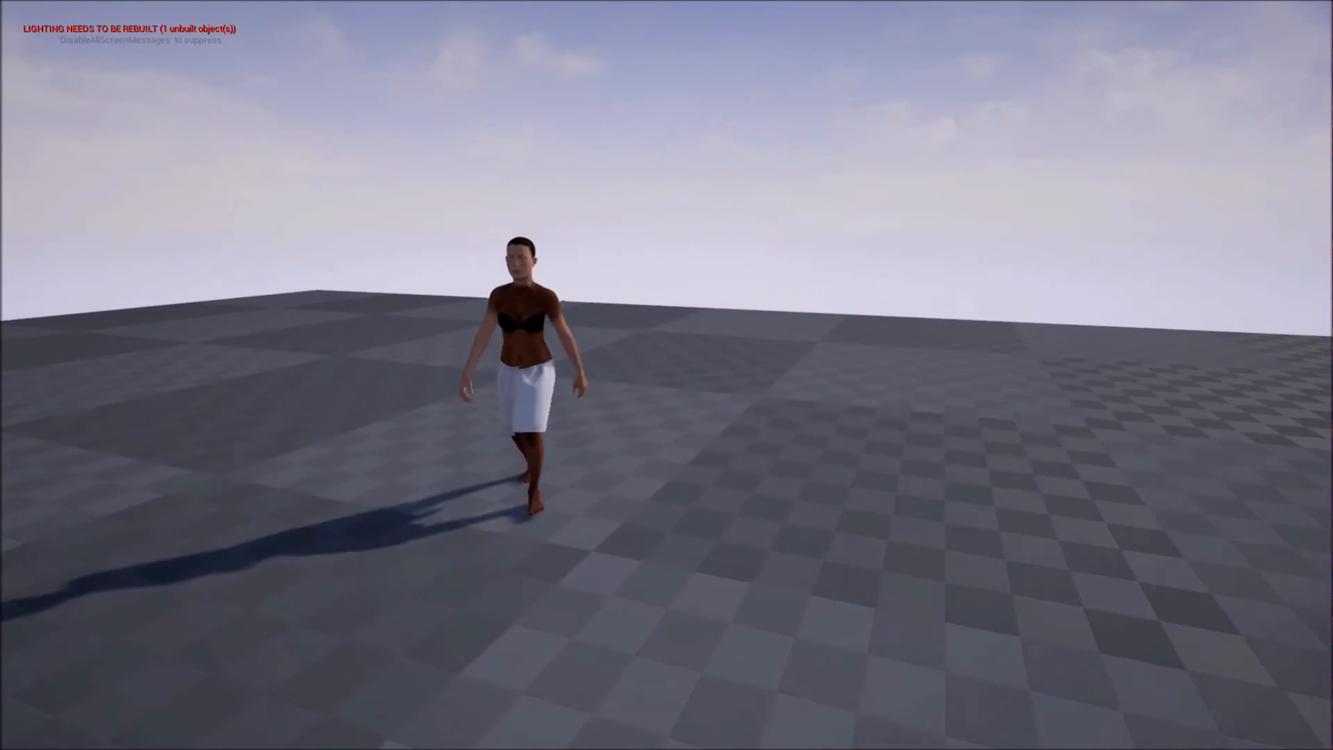
key("a")
key("d")
key("w")
key("w")
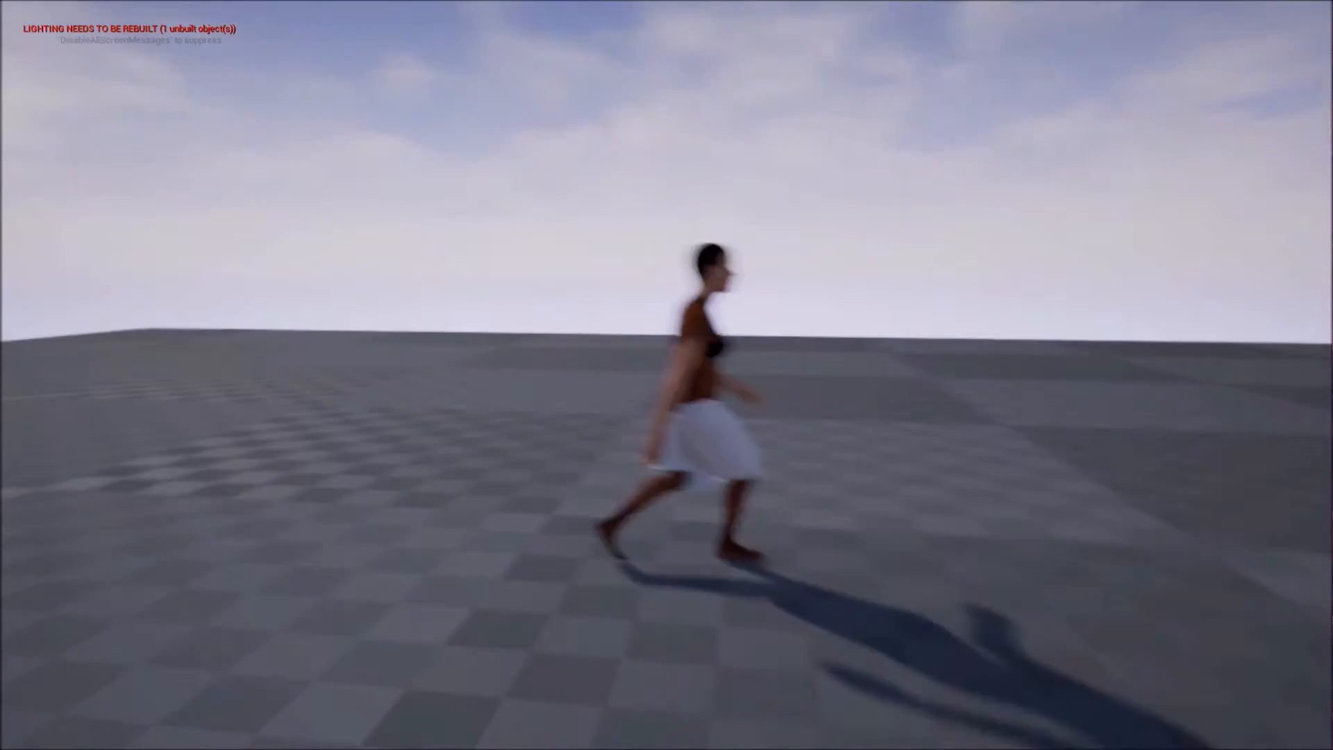
key("Escape")
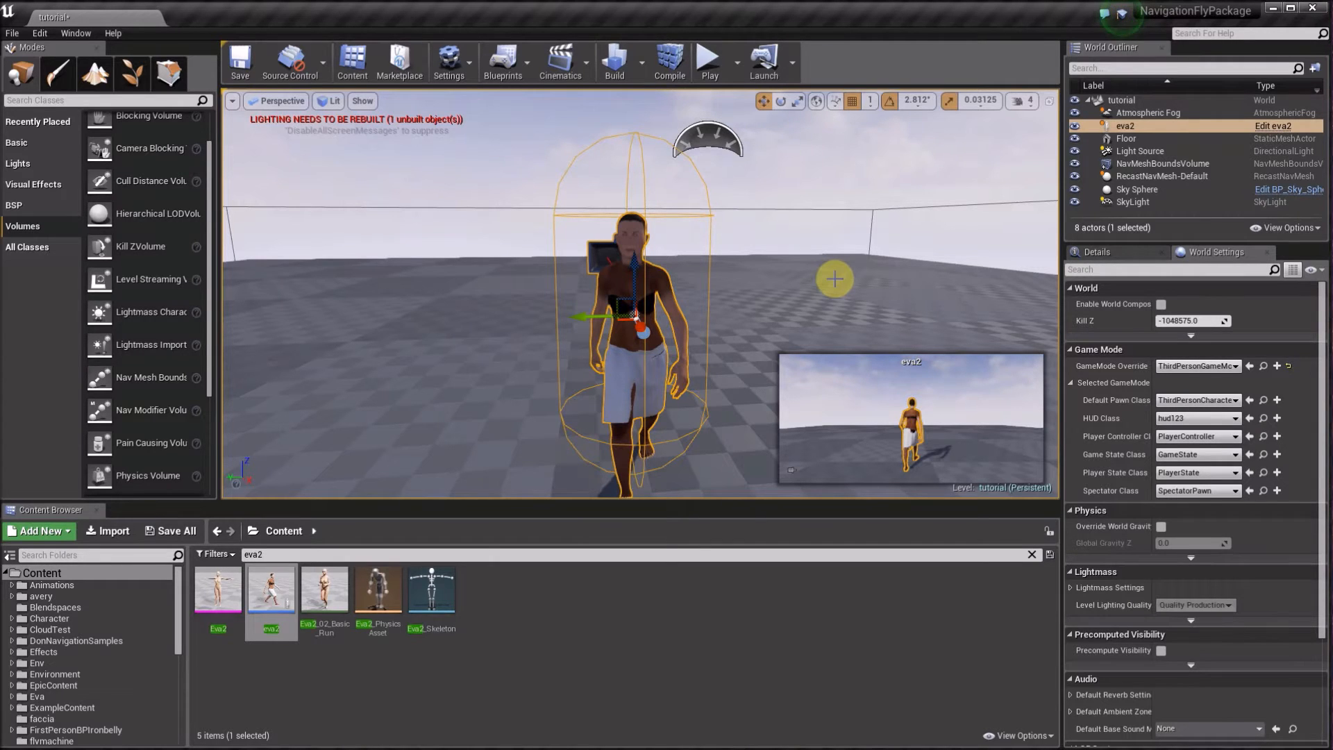
- Break the link between Event Tick and Branch in eva2's event graph, and save and close the blueprint
double_click(270, 590)
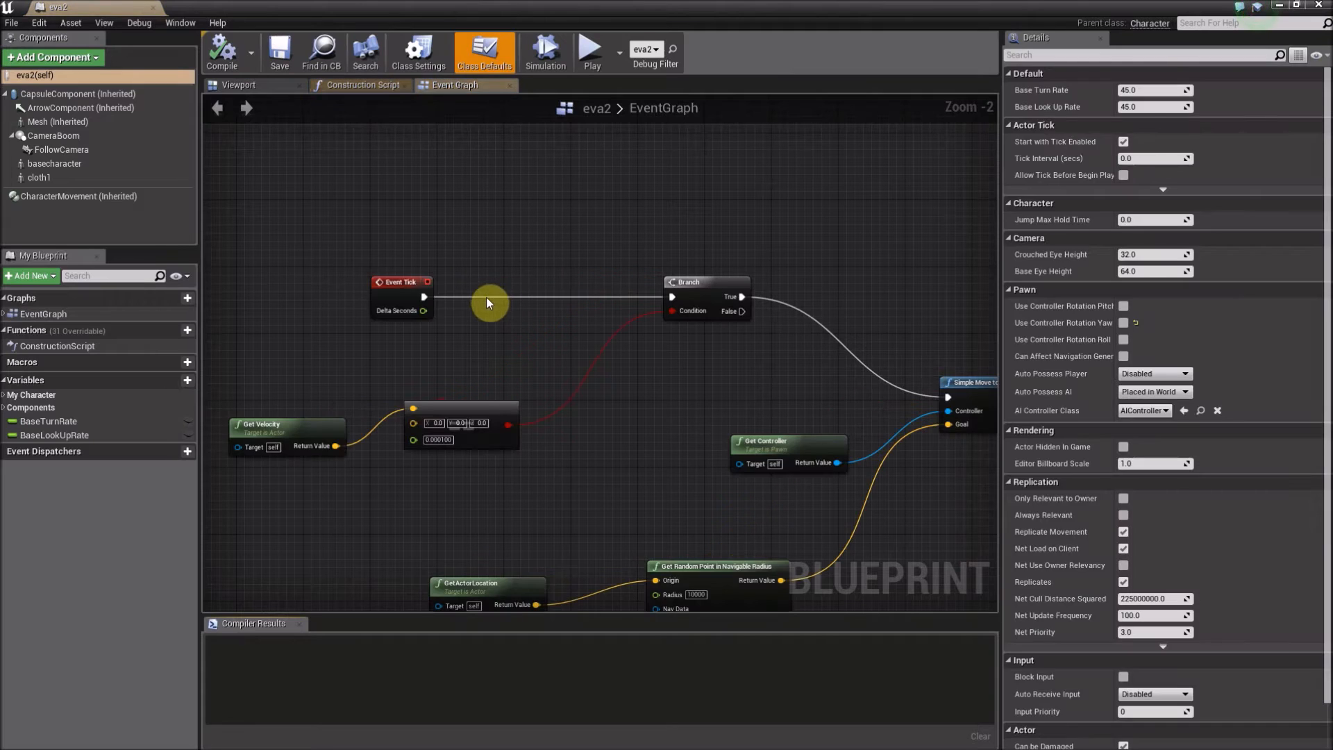
right_click(423, 296)
left_click(464, 327)
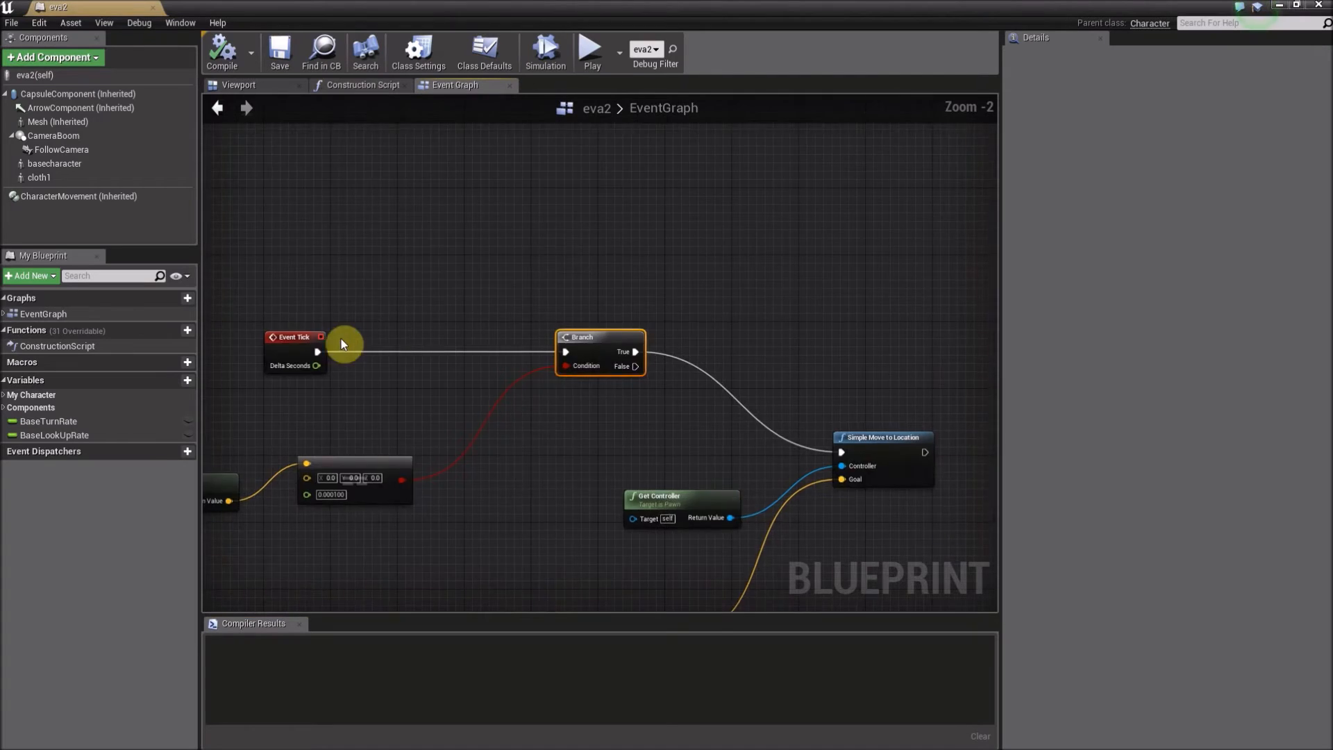
right_click(336, 324)
left_click(367, 345)
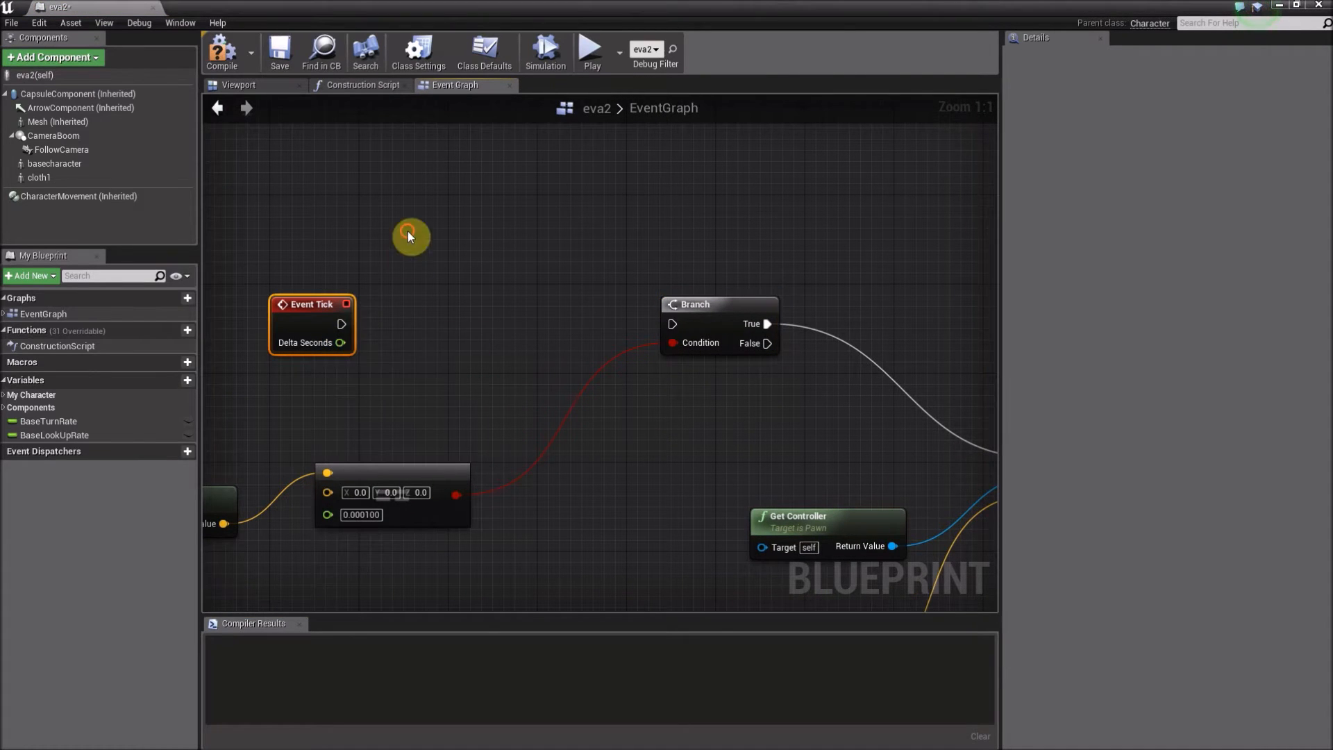
left_click(267, 56)
left_click(154, 10)
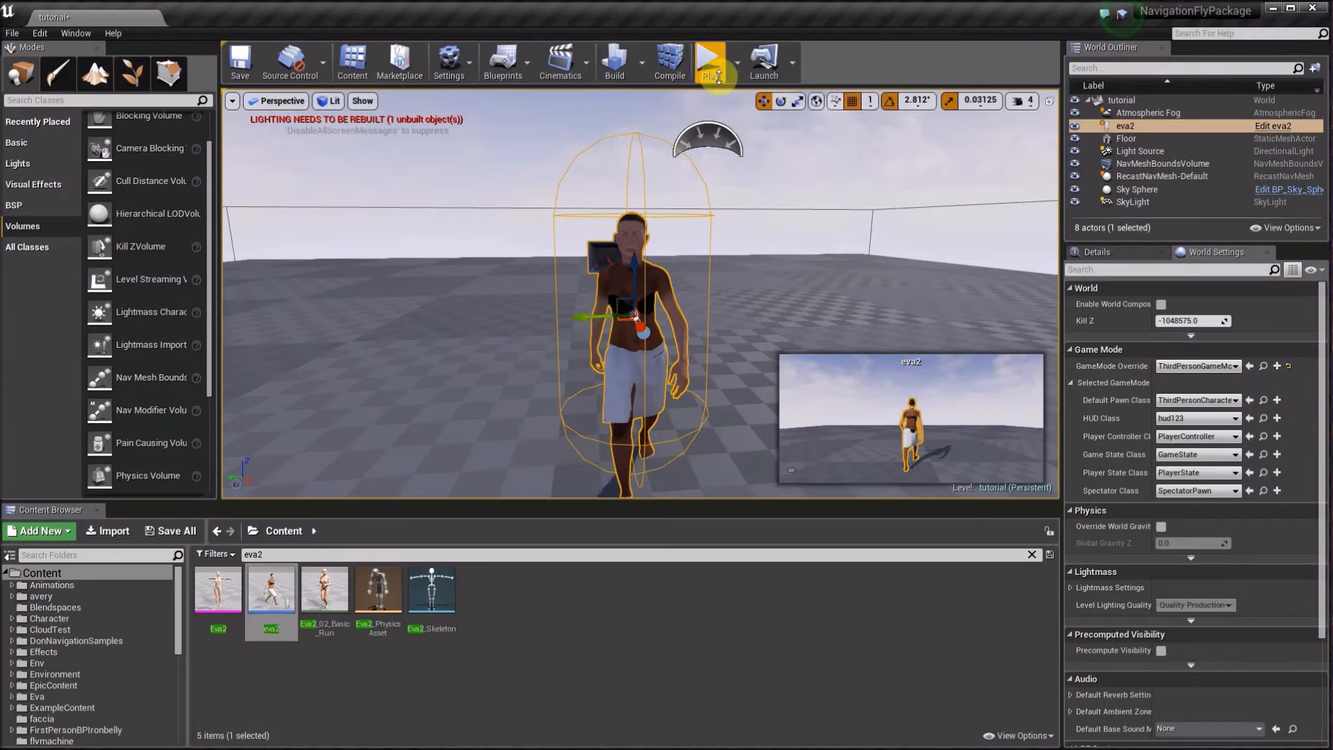
- Play the level in the viewport to check how eva2 behaves without the tick link, and stop it
left_click(717, 76)
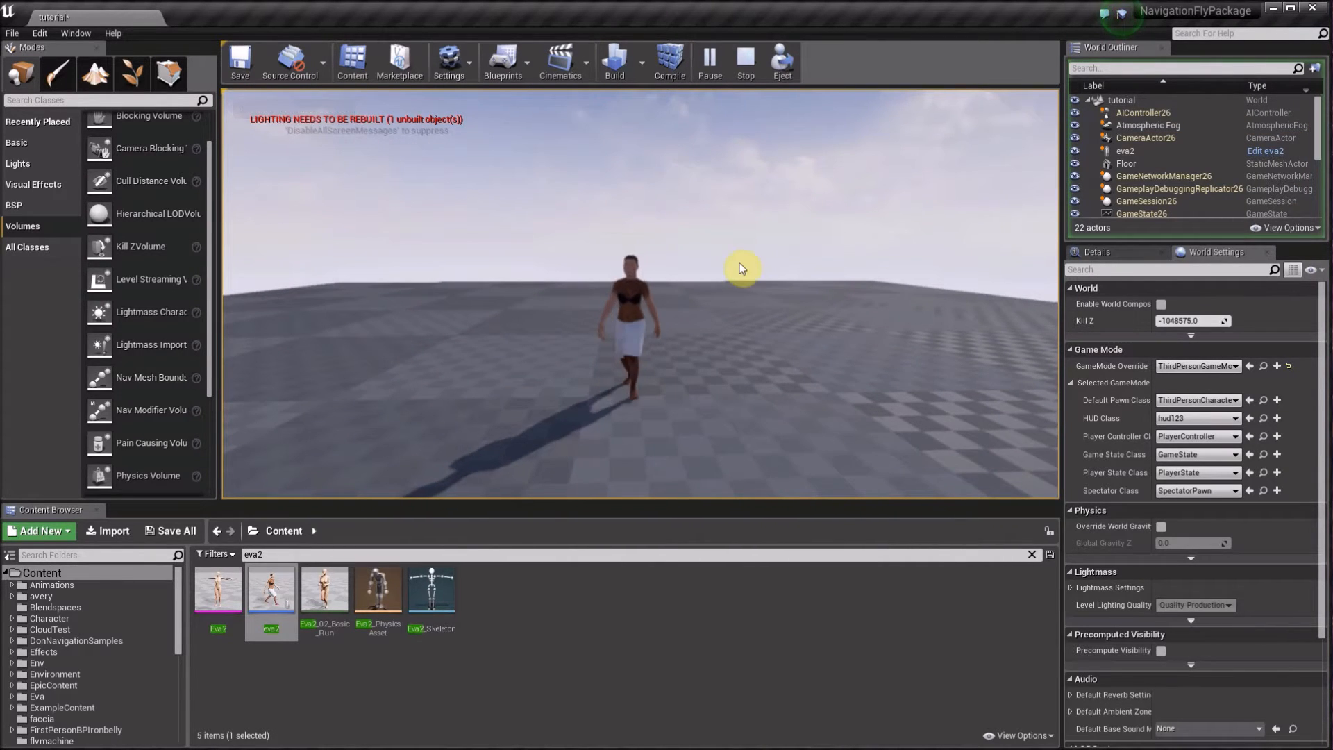
key("Escape")
right_click_drag(713, 316, 694, 306)
left_click_drag(577, 311, 510, 313)
right_click_drag(651, 365, 372, 528)
- Open the eva2 blueprint and add a J keyboard event in an empty area of its event graph
double_click(269, 597)
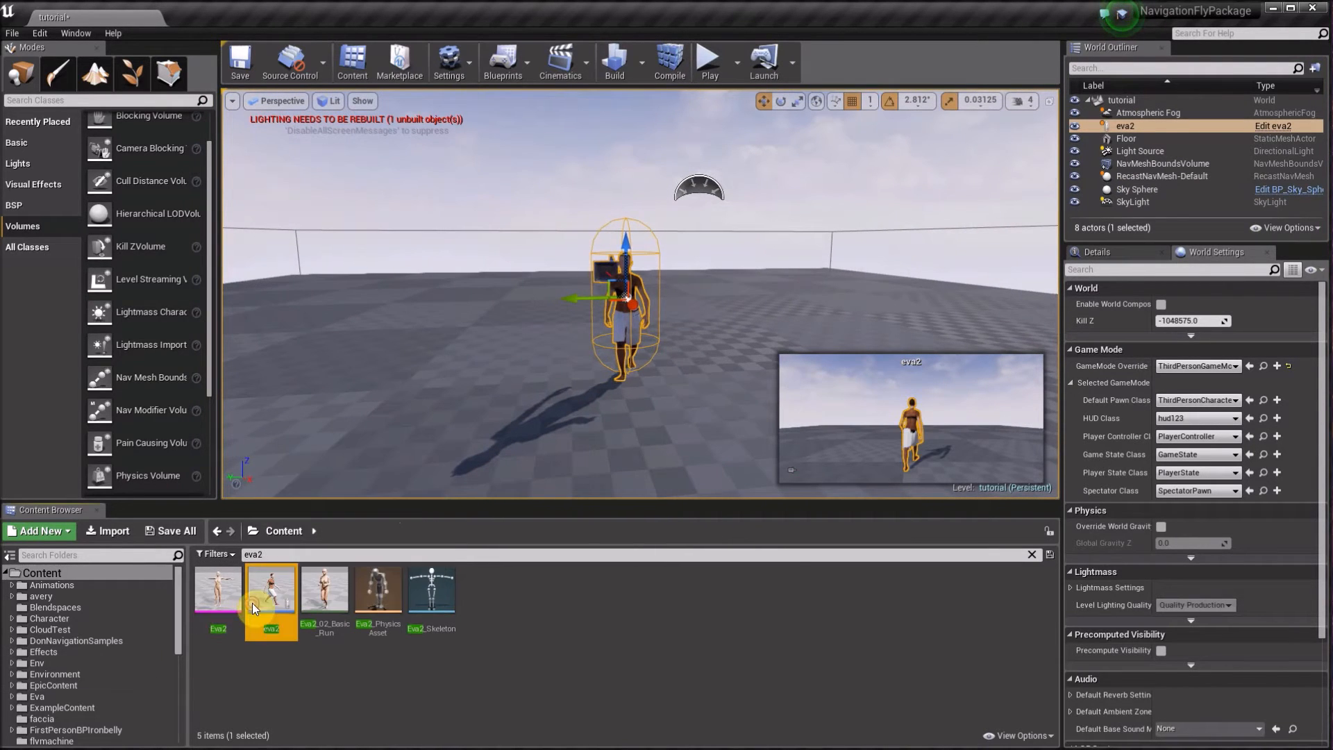
scroll(684, 298, "down", 8)
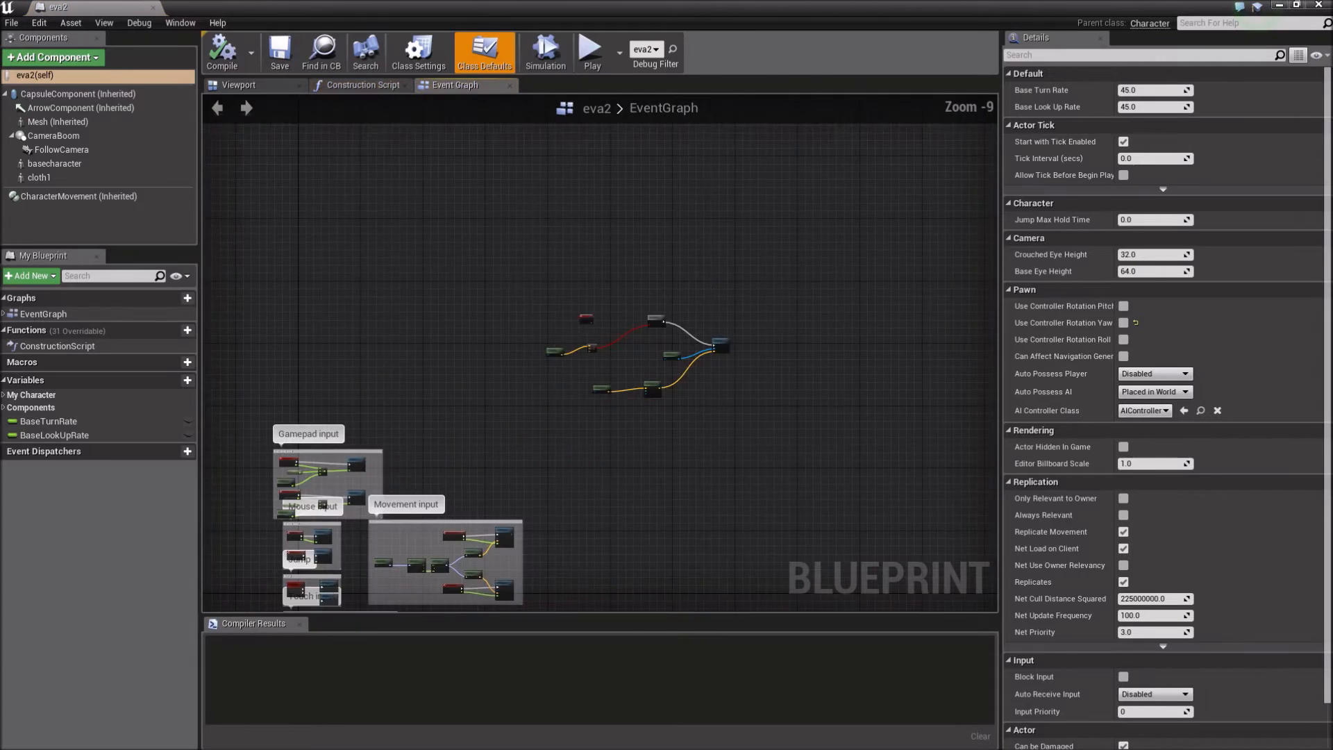
right_click(627, 313)
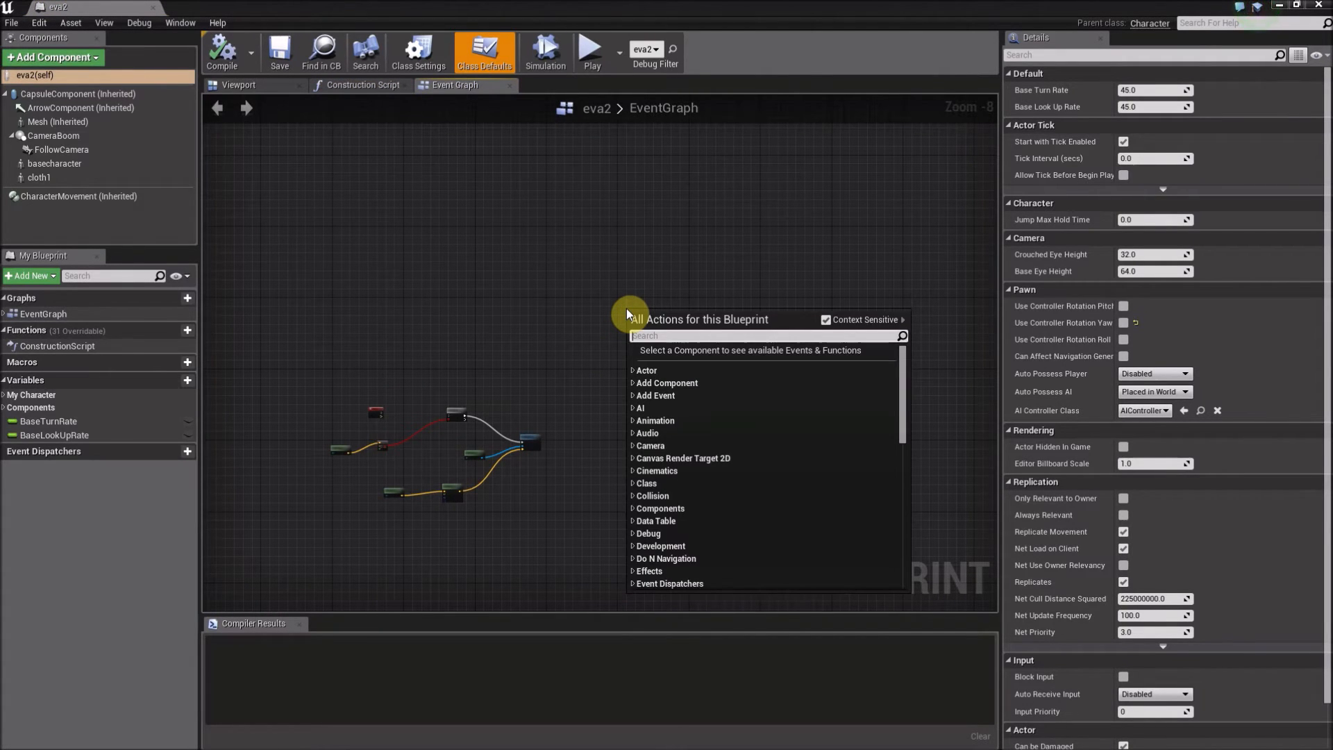
type("j")
left_click(674, 477)
scroll(672, 332, "up", 8)
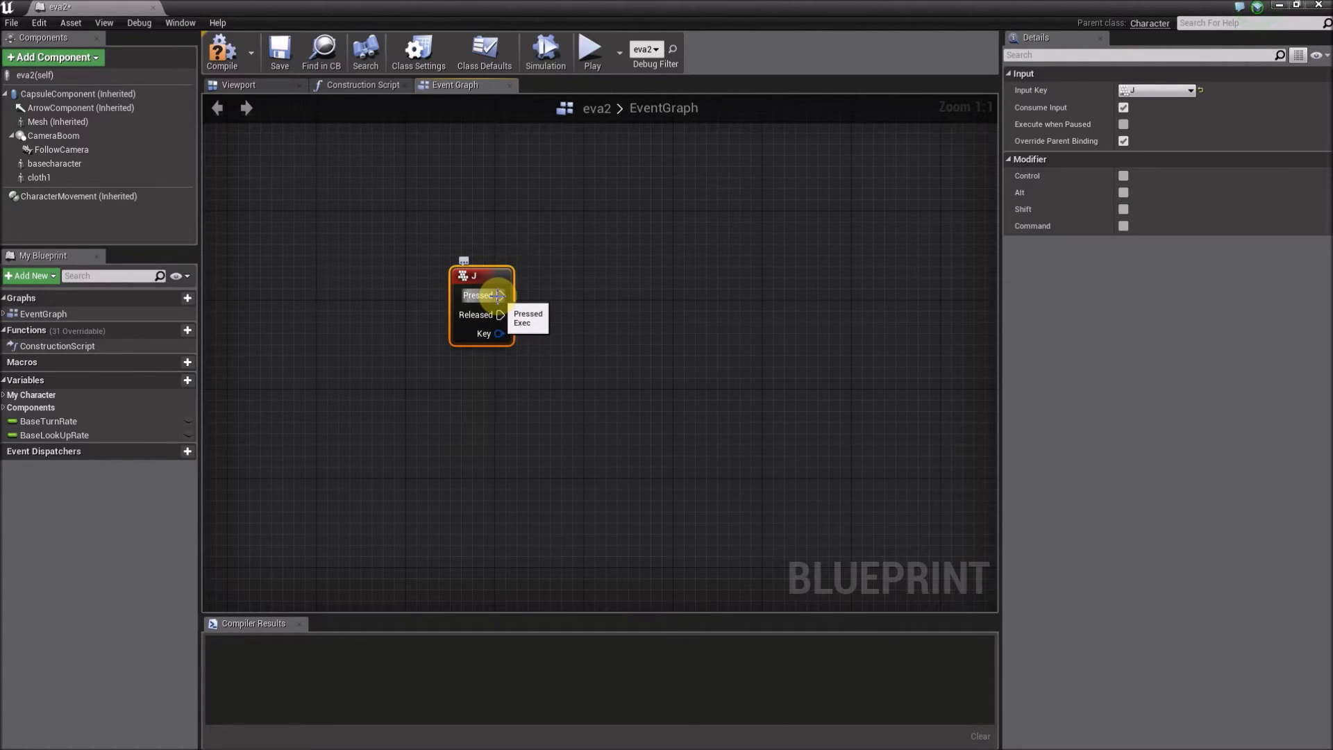
- Add a T keyboard event below the J event and align the two nodes
right_click_drag(459, 437, 486, 355)
right_click(485, 355)
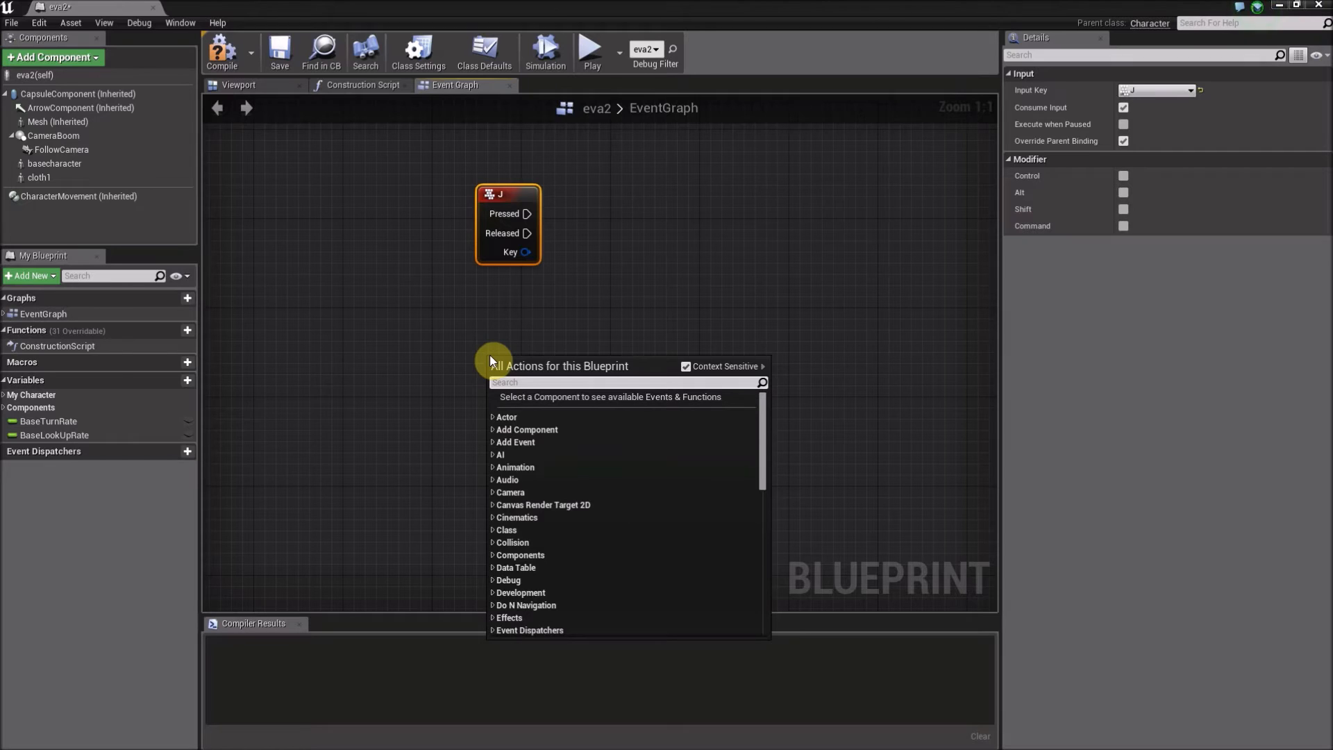
type("t")
left_click(527, 538)
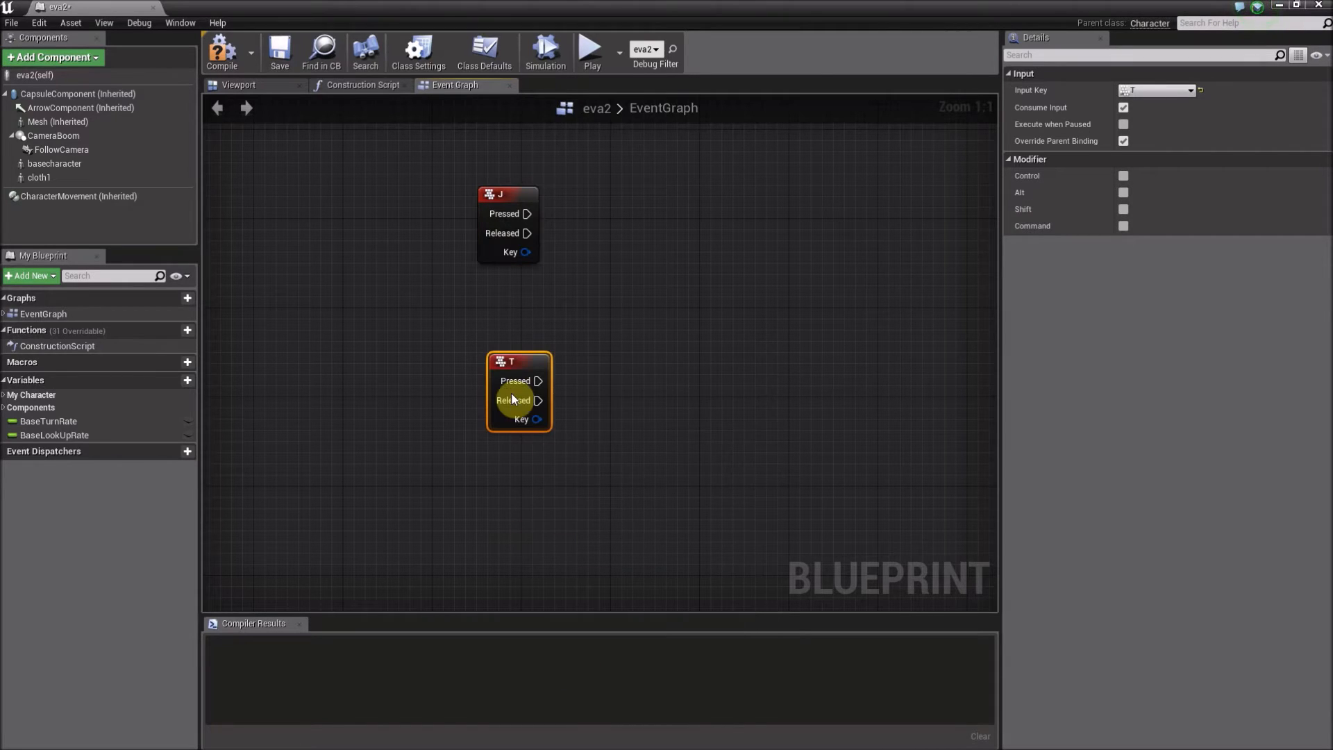
left_click_drag(513, 366, 503, 354)
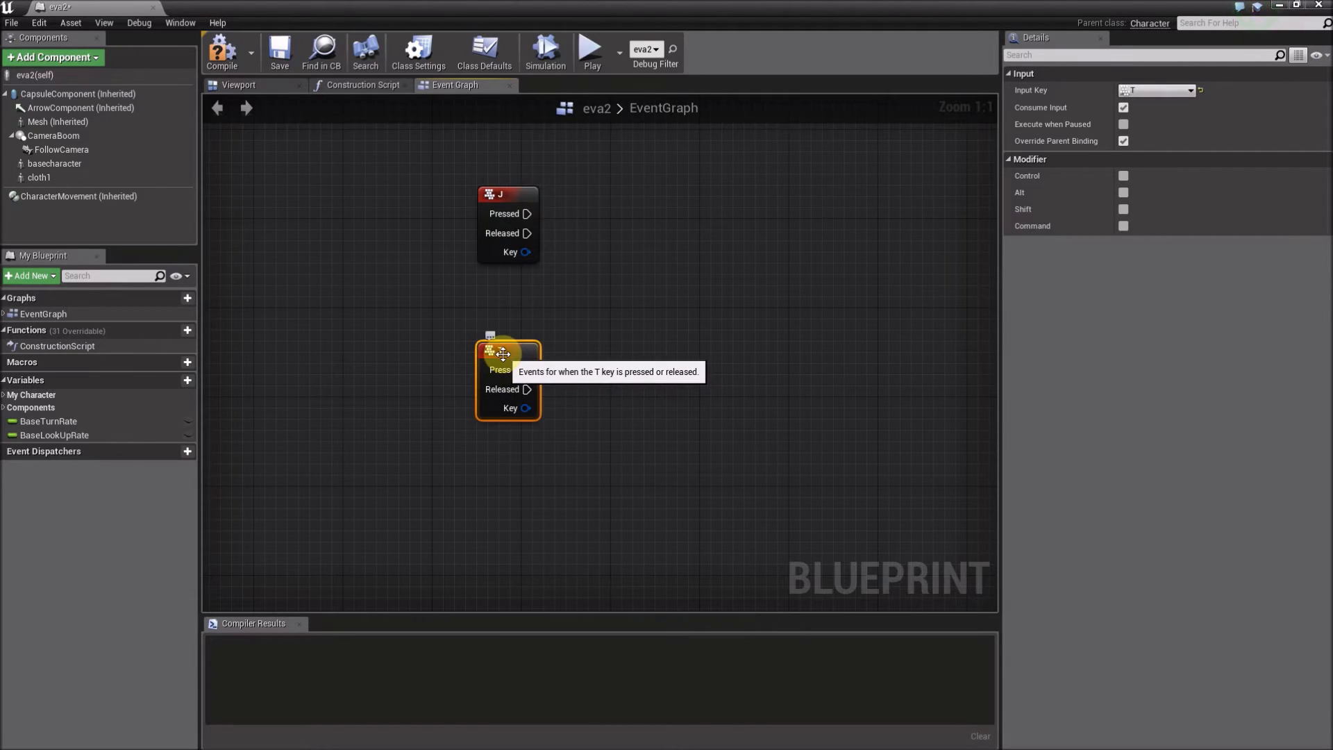
- Add an L keyboard event below the T event, and compile and save the eva2 blueprint
right_click_drag(565, 396, 625, 303)
right_click(523, 418)
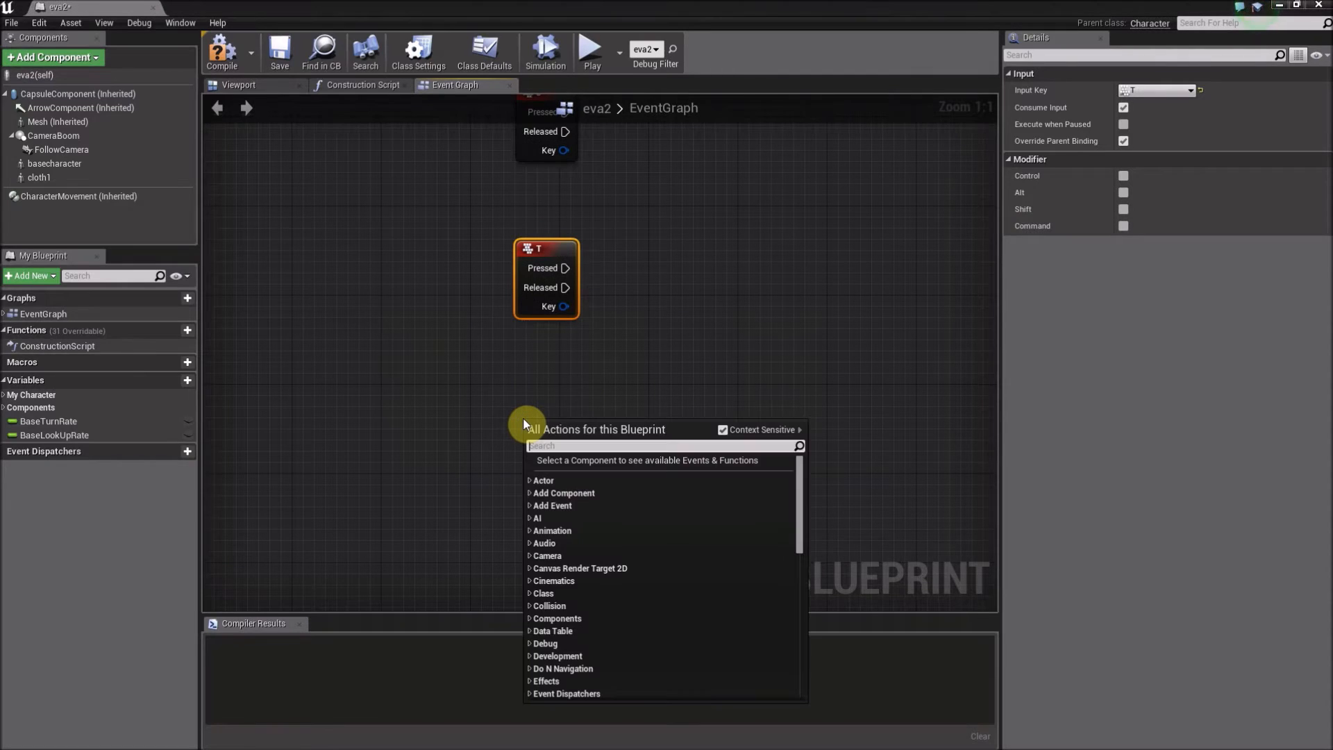
type("l")
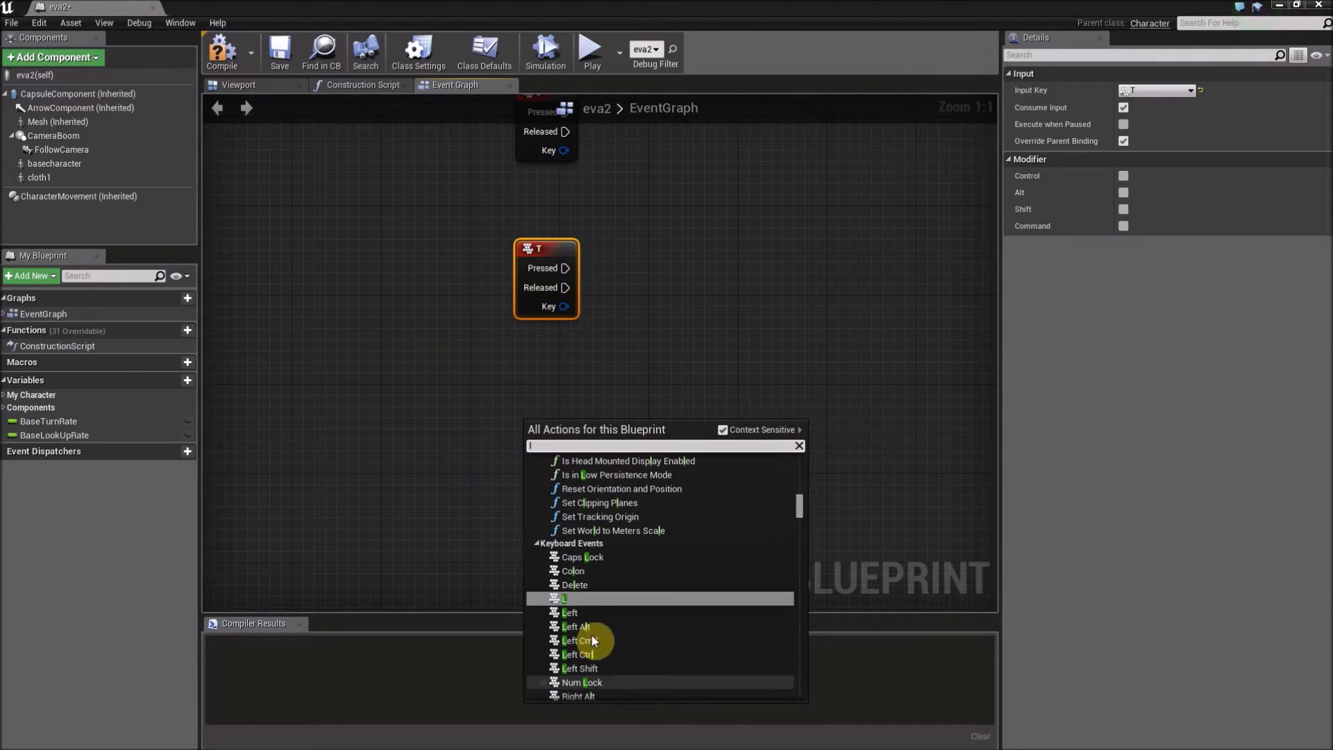
left_click(568, 598)
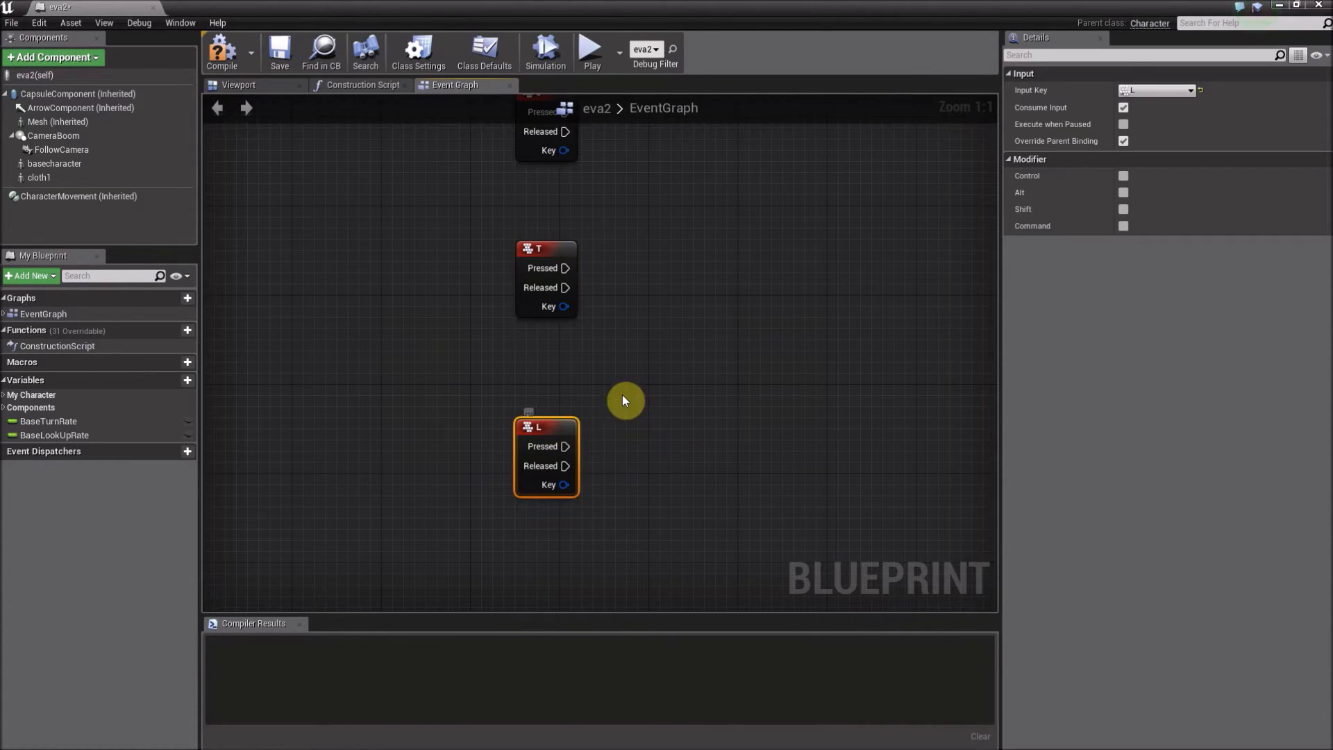
left_click(220, 61)
left_click(283, 53)
scroll(714, 212, "down", 1)
right_click_drag(715, 211, 646, 274)
left_click(645, 274)
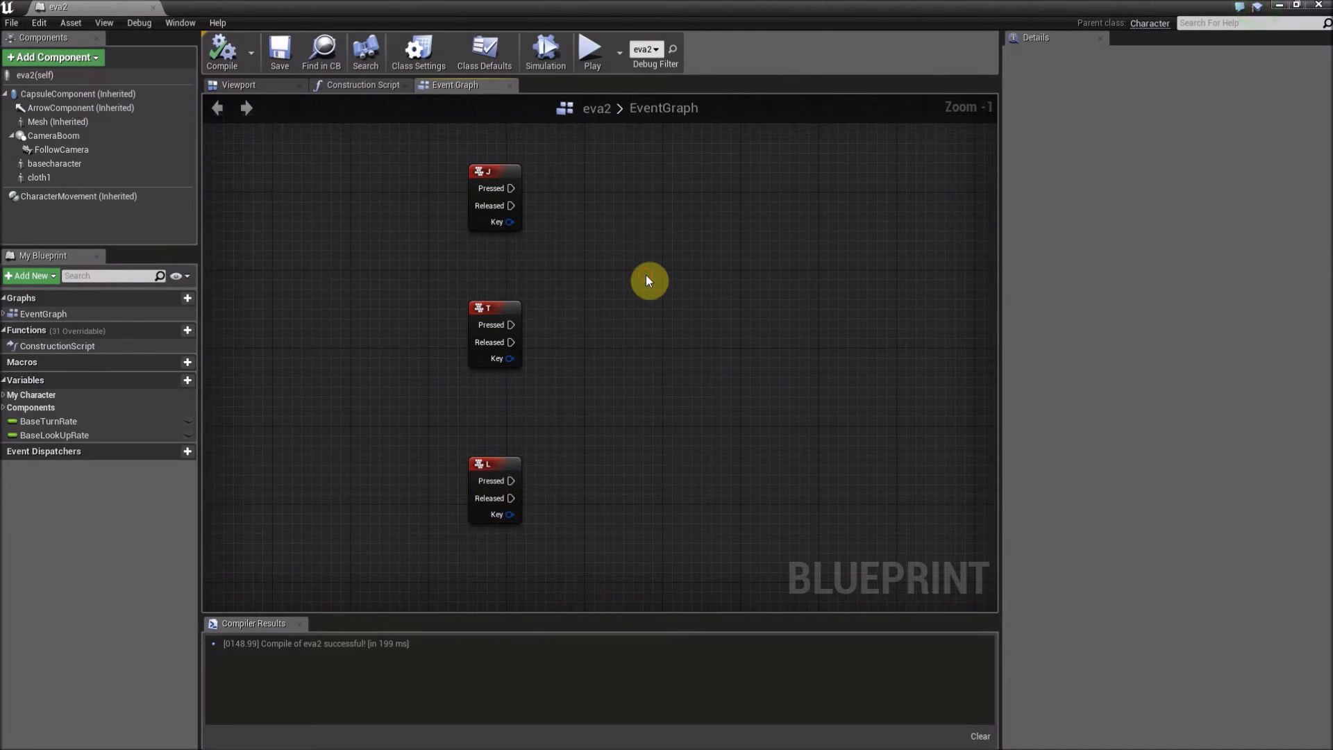
- Create a reference to the selected eva2 actor in the level blueprint's event graph, above the J, L and K key events
right_click_drag(606, 134, 587, 227)
left_click_drag(601, 351, 602, 353)
left_click(531, 261)
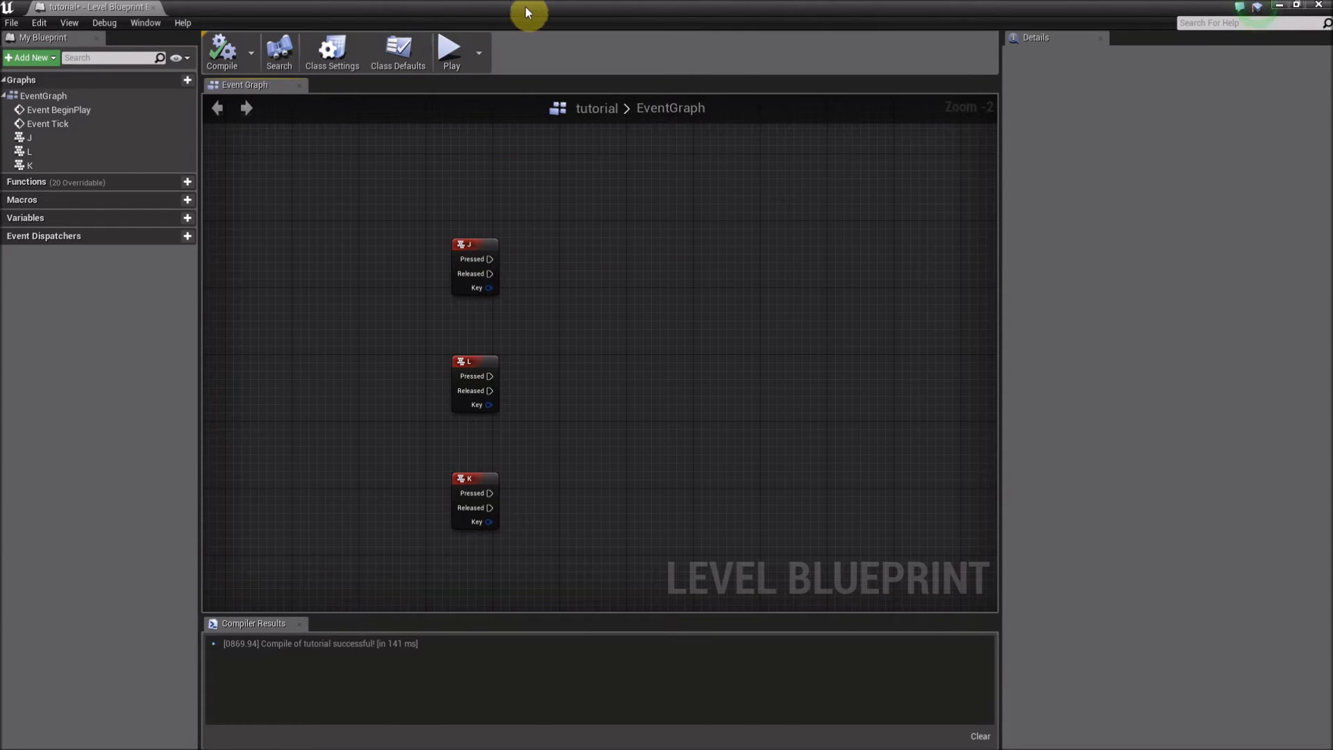
left_click_drag(531, 15, 225, 78)
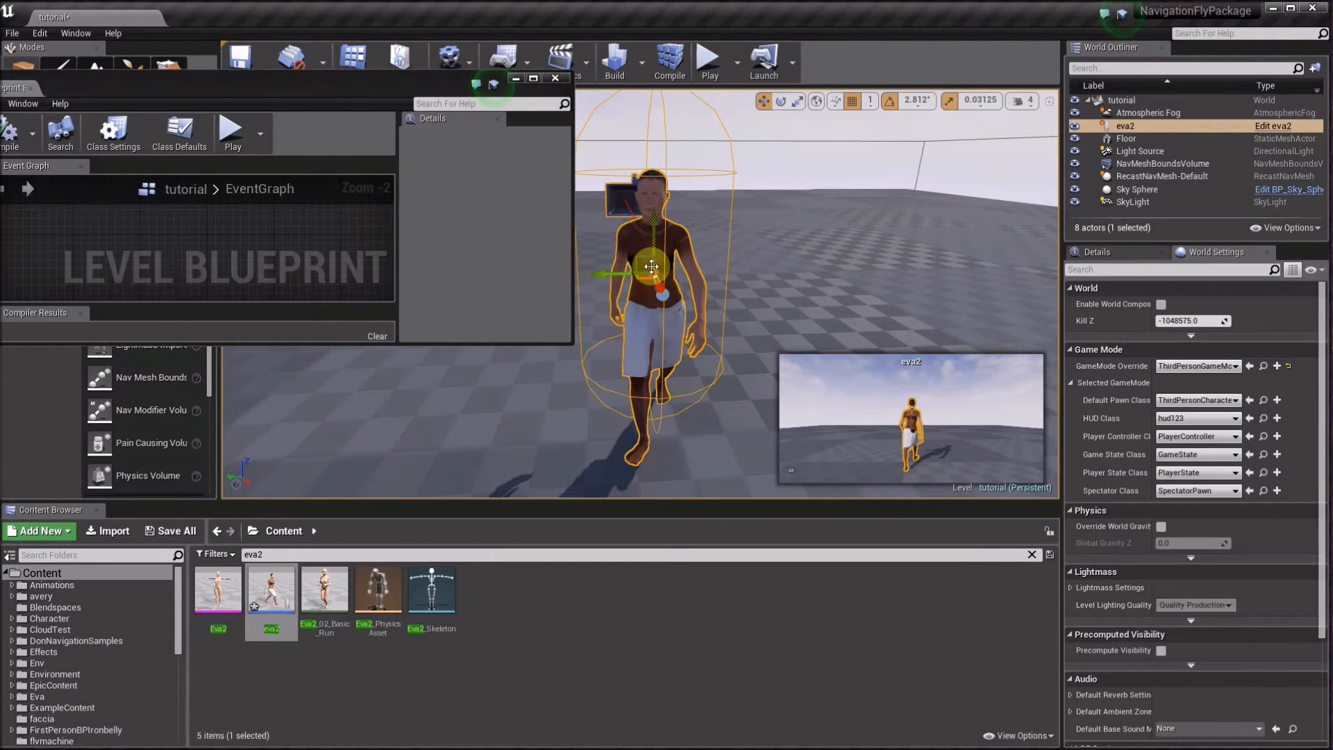
left_click(338, 84)
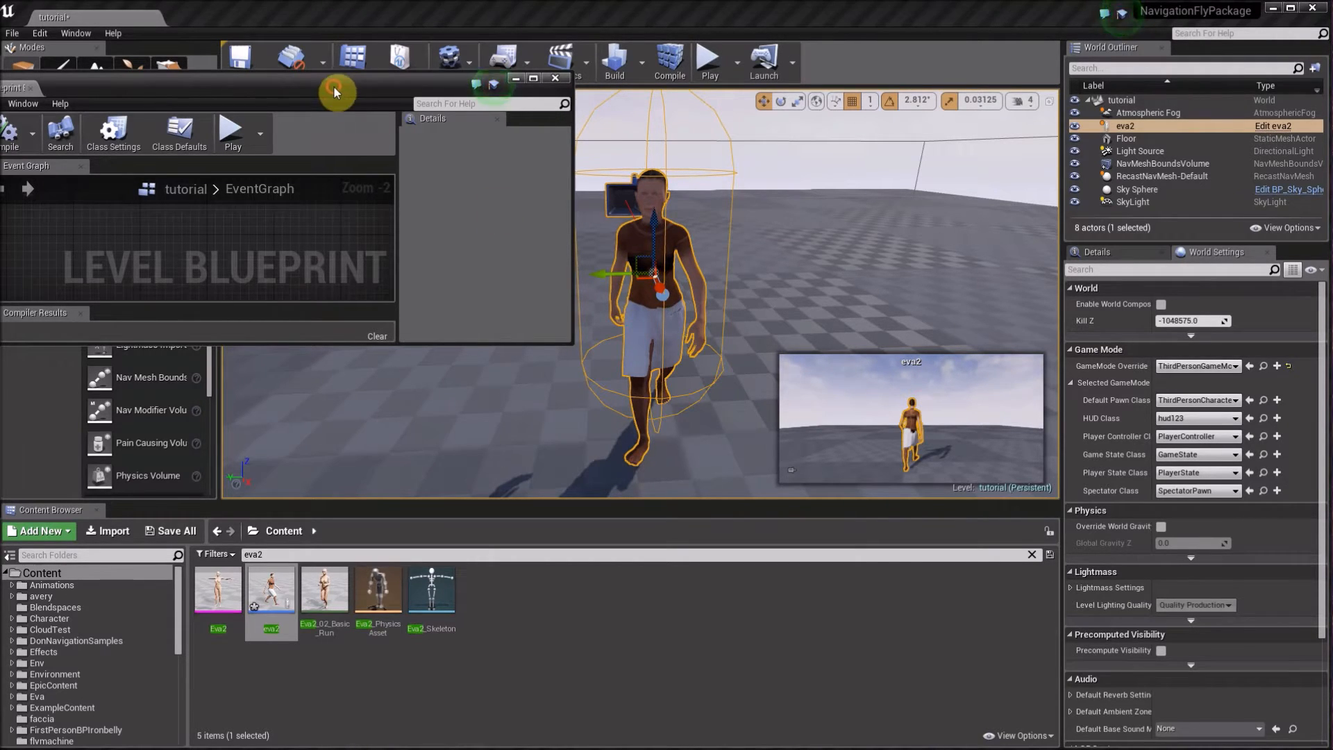
double_click(333, 86)
right_click(499, 191)
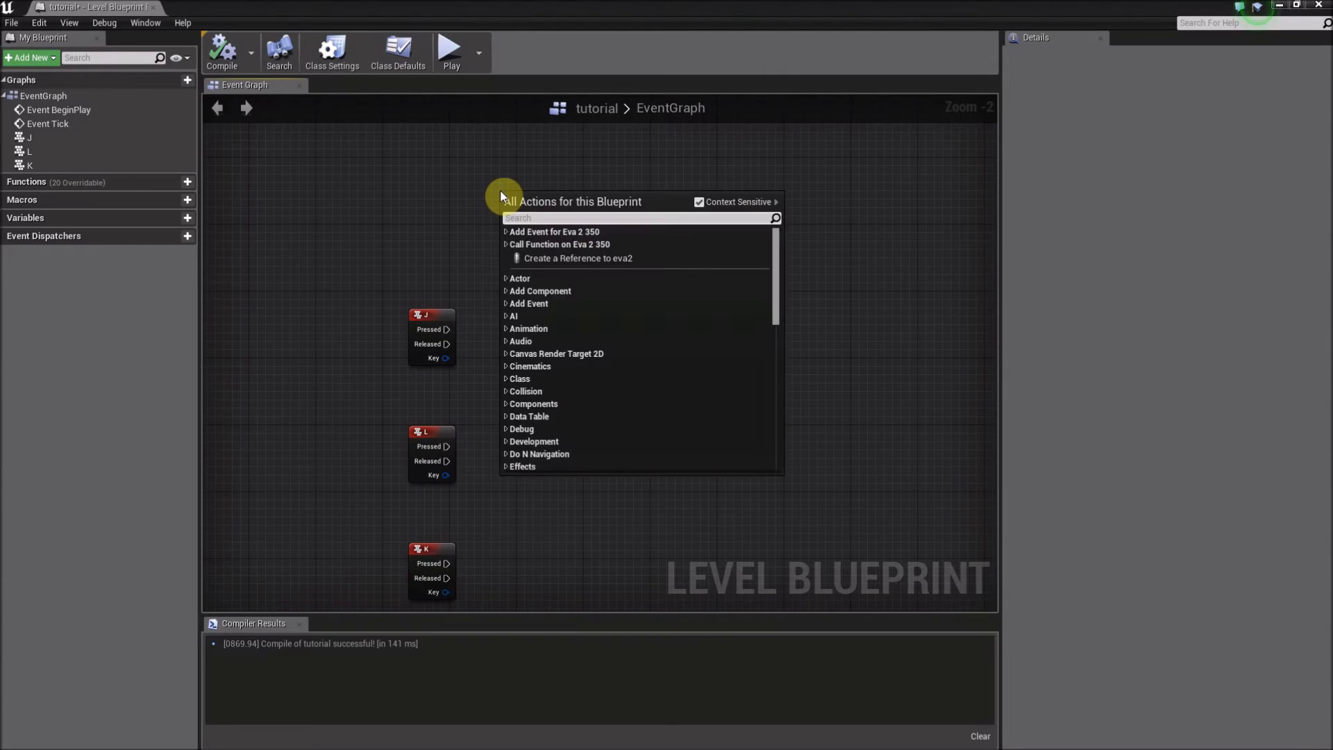
left_click(535, 254)
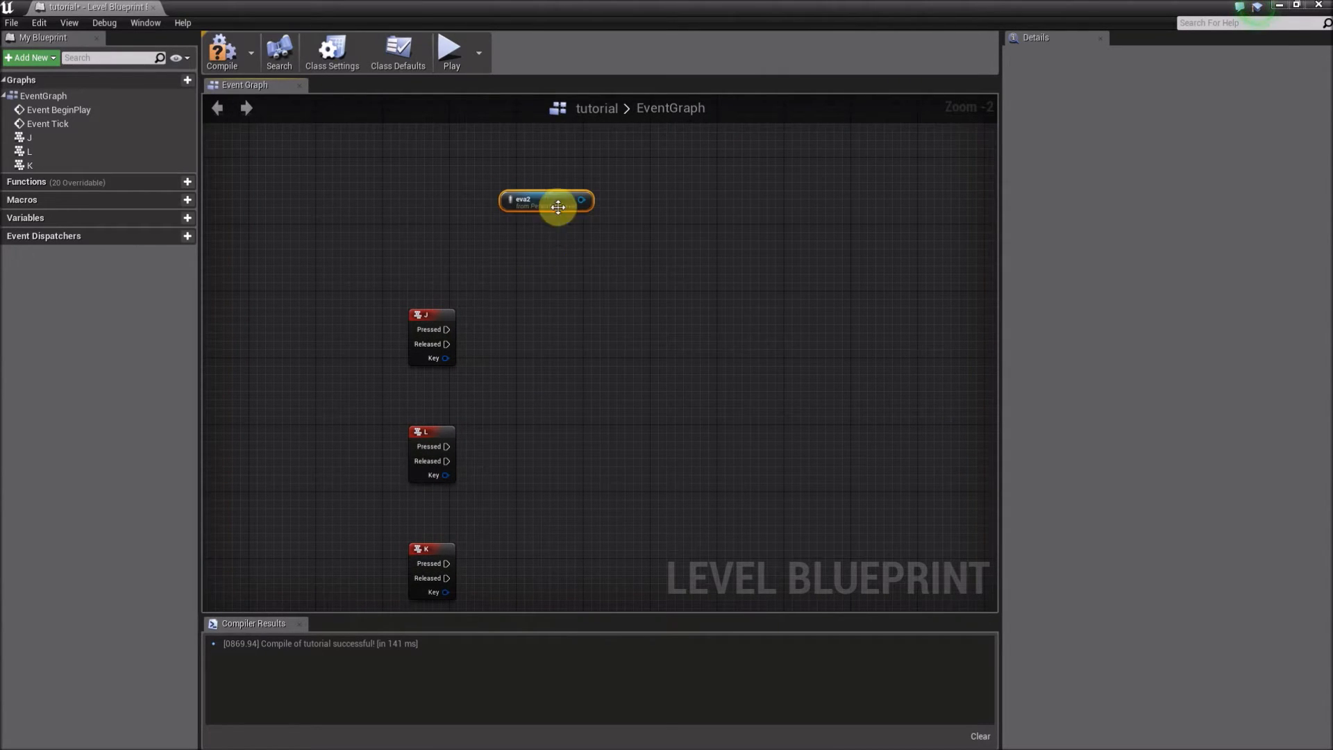
- Add a Get Cloth 1 node from the eva2 reference in the level blueprint
left_click(595, 182)
scroll(583, 223, "up", 1)
left_click_drag(541, 225, 597, 254)
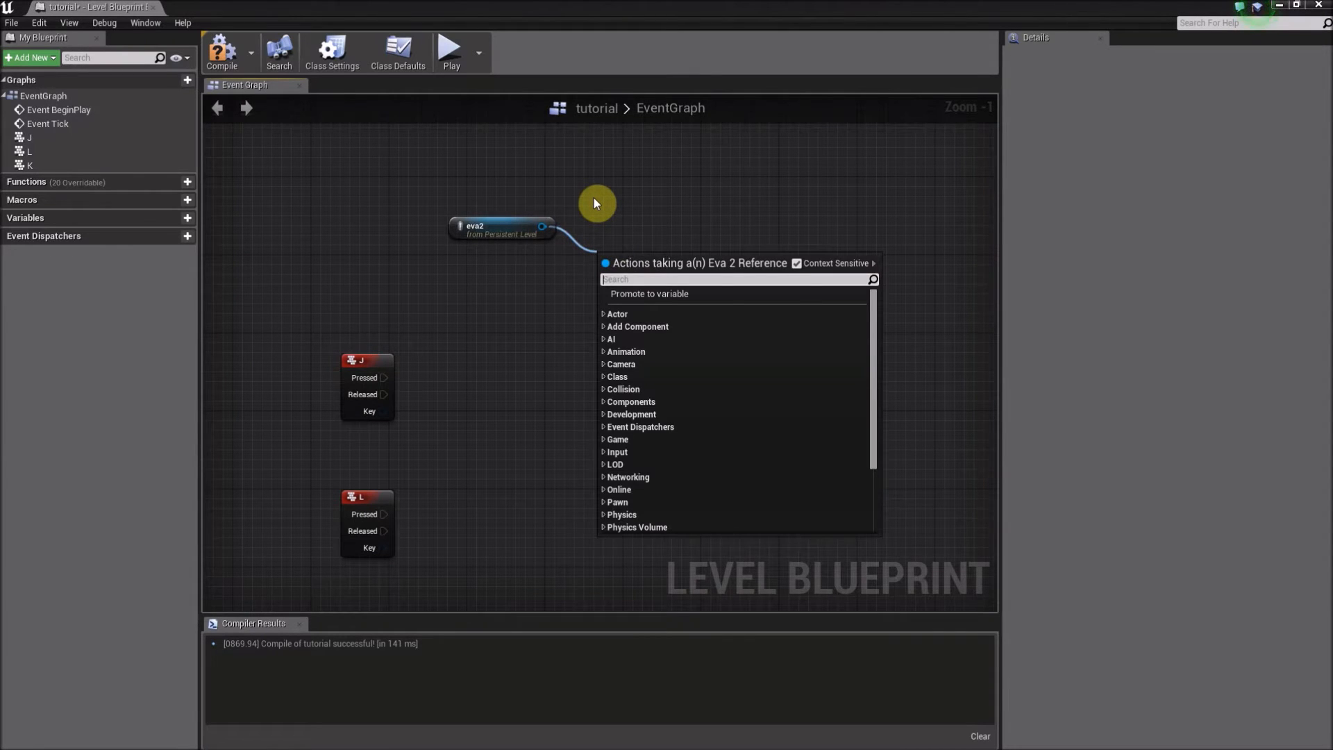
type("get cloth")
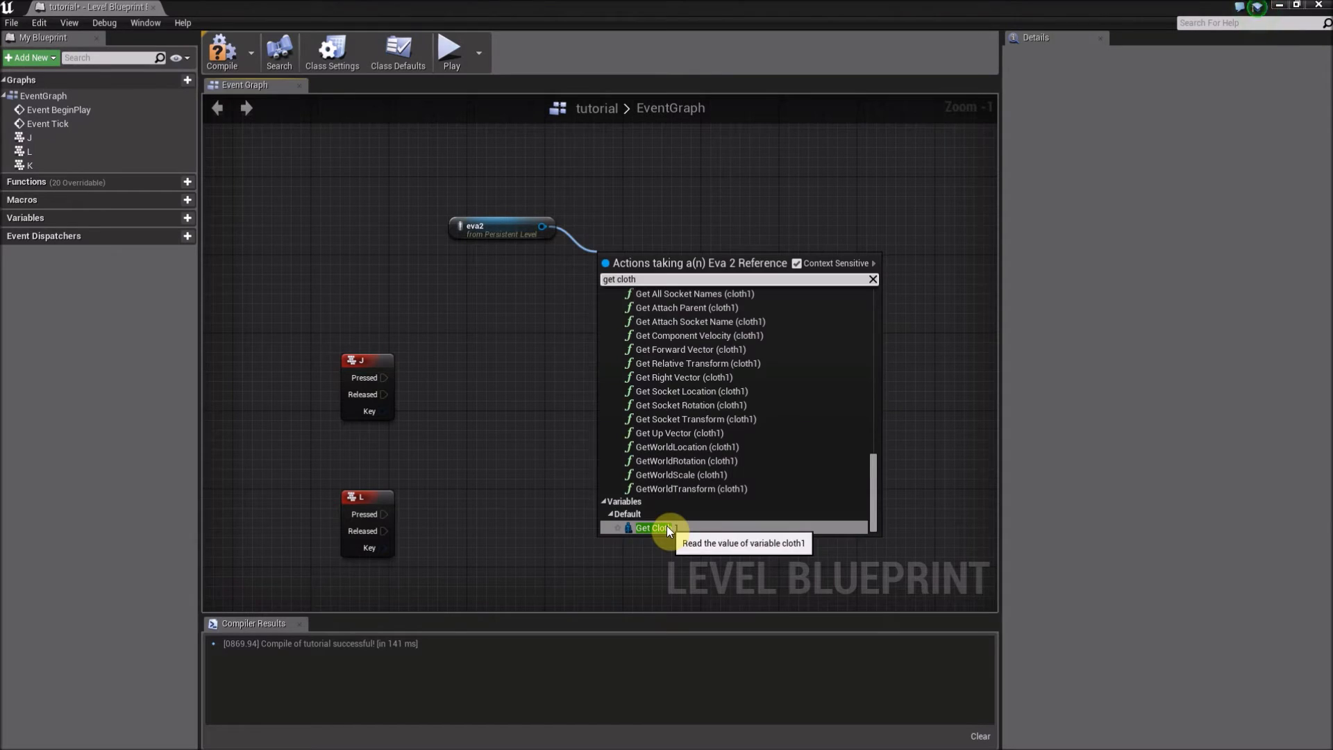
left_click(666, 526)
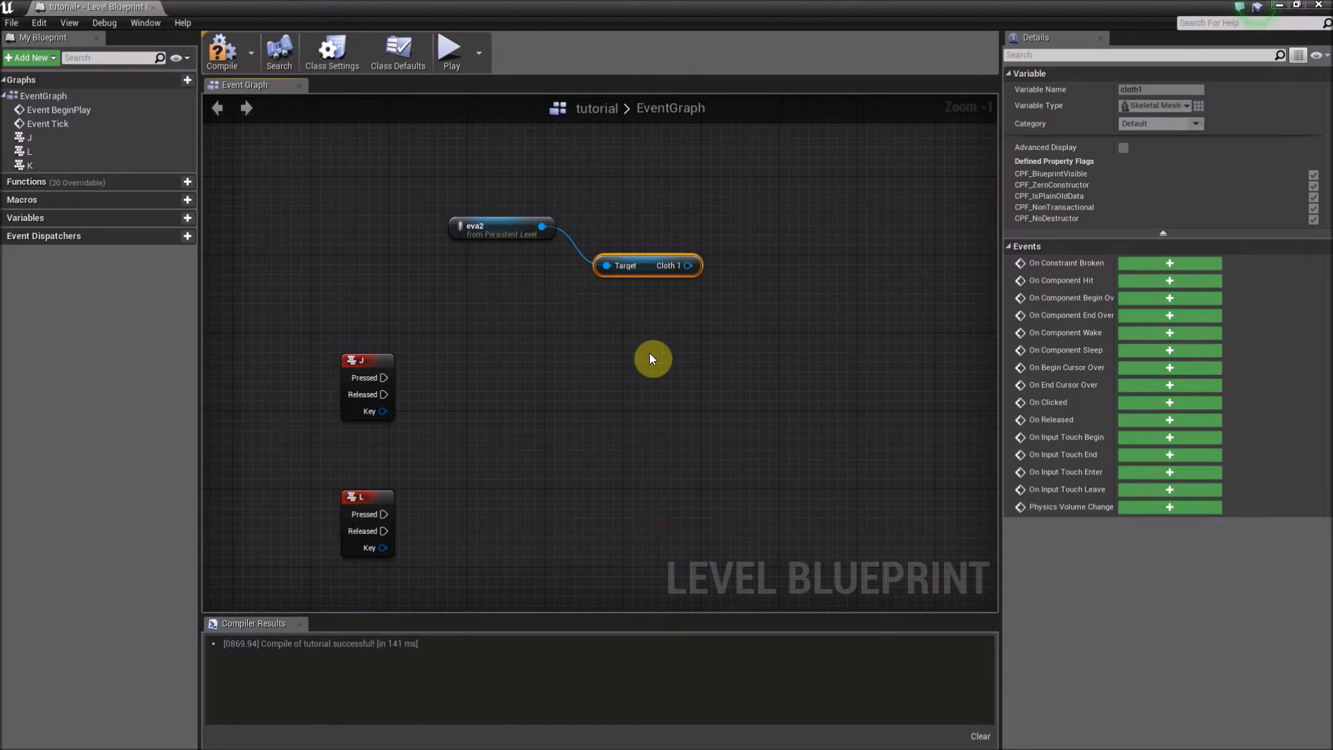
- Add a Set Material node that targets Cloth 1 and place it to the right of the Cloth 1 node
right_click_drag(681, 221, 616, 223)
left_click(615, 223)
left_click_drag(622, 266, 680, 254)
type("s")
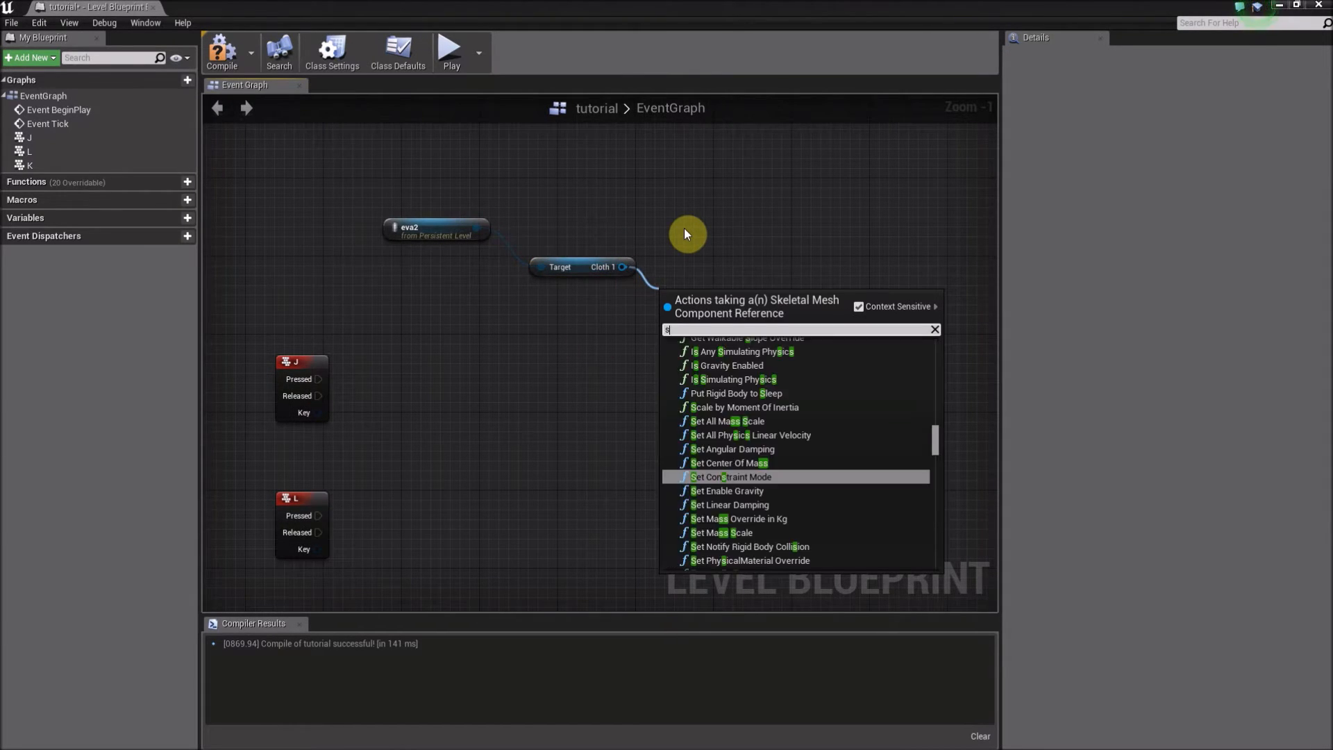
type("et material")
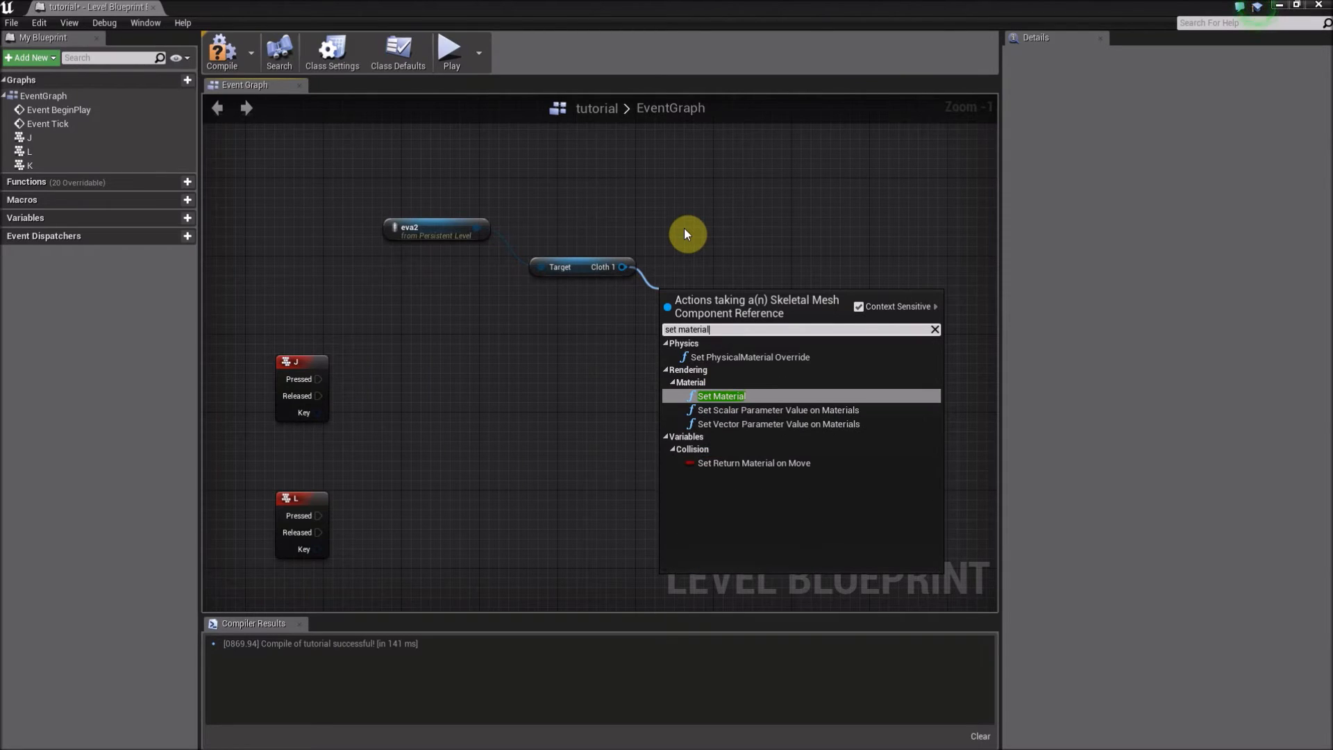
left_click(722, 396)
left_click_drag(682, 306, 731, 324)
left_click(720, 508)
right_click_drag(719, 509, 681, 495)
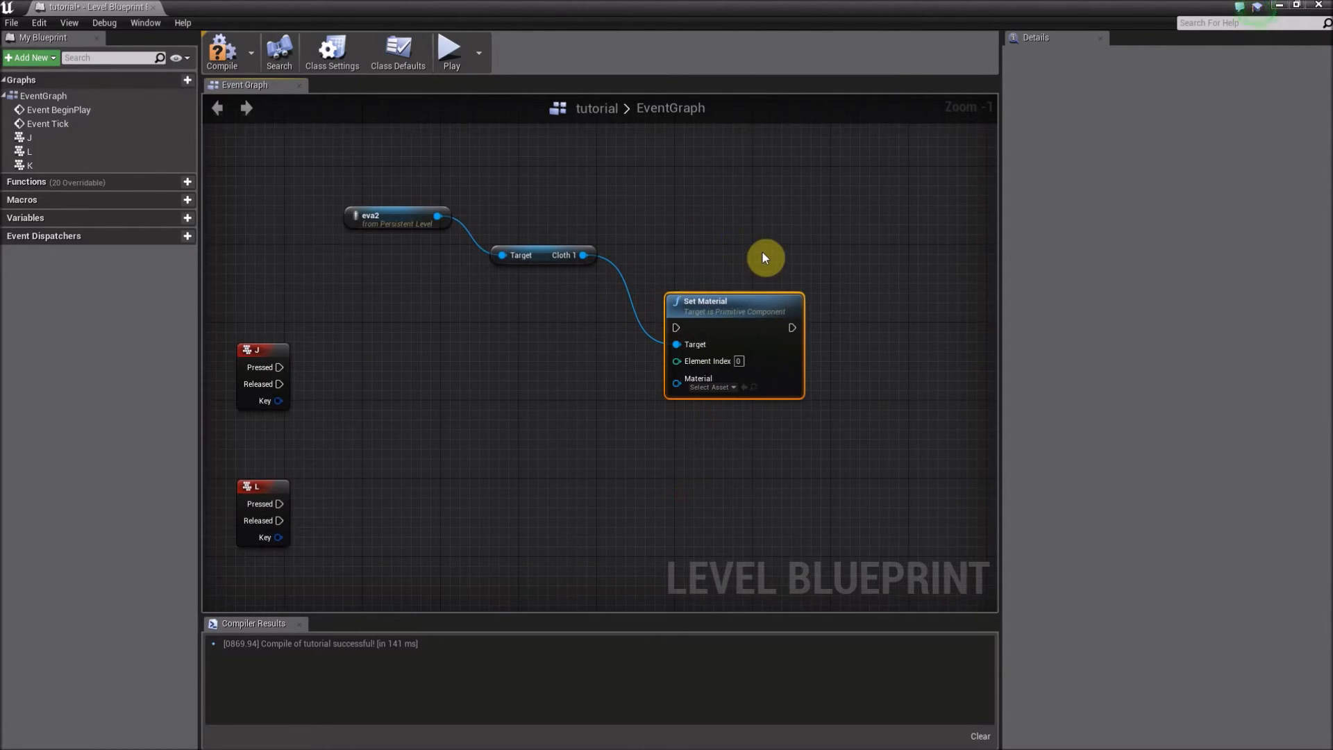
- Duplicate the Set Material node and arrange the copy above the original
key("ctrl+c")
key("ctrl+v")
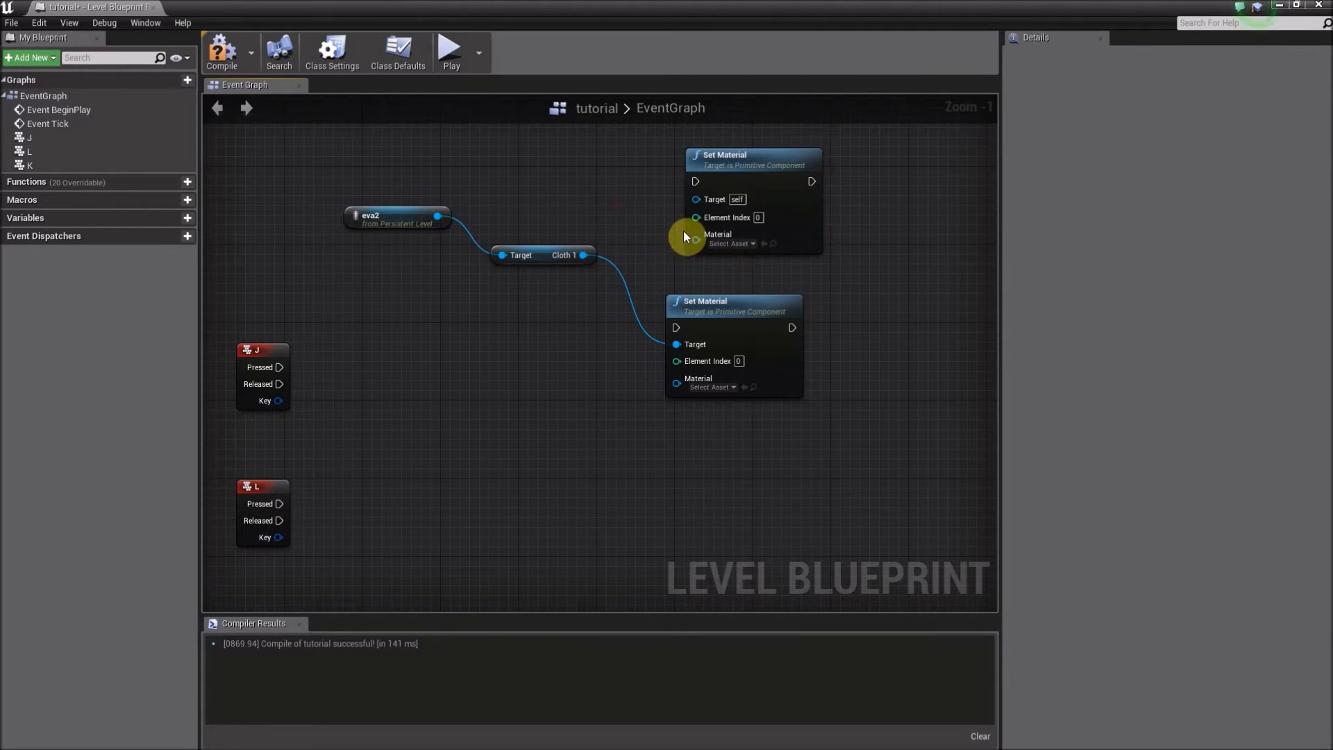
right_click_drag(684, 236, 667, 259)
left_click_drag(738, 358, 767, 368)
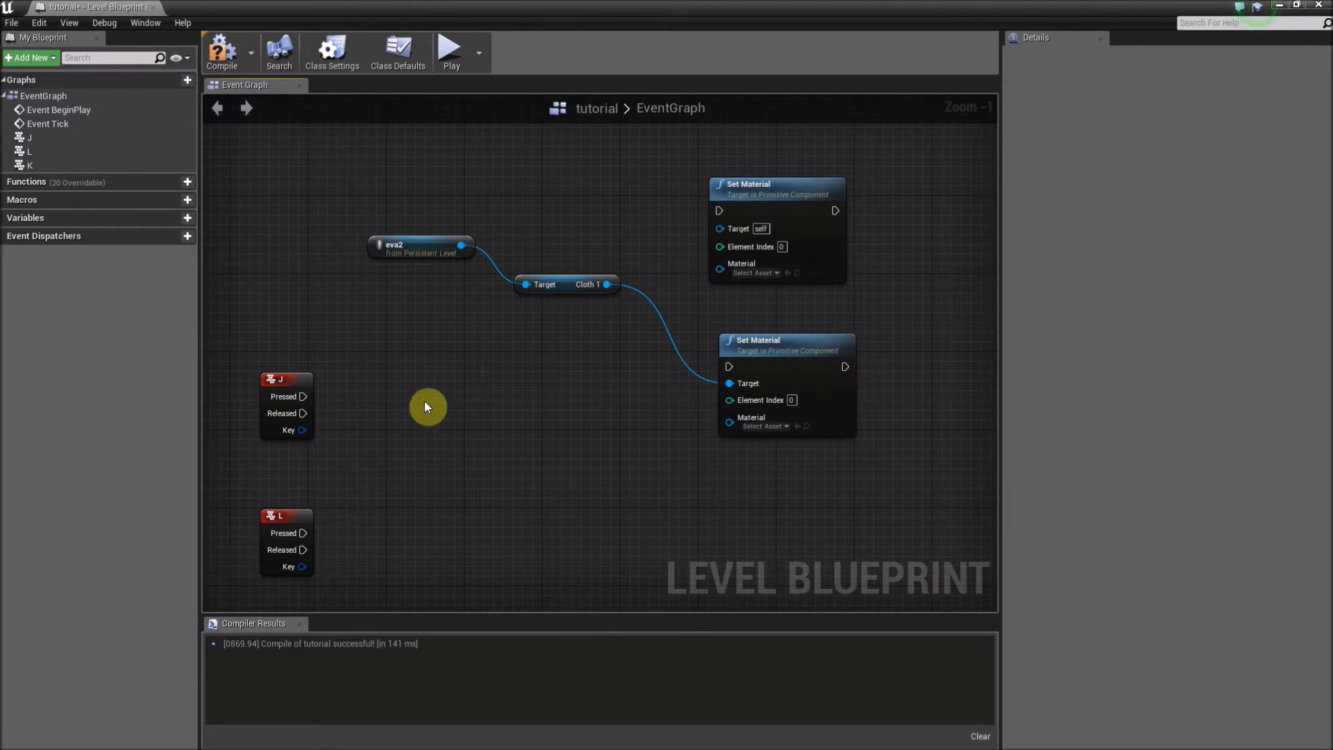
- Add a FlipFlop node to the Pressed output of the J event and line it up with the event
right_click_drag(426, 407, 401, 384)
left_click_drag(369, 369, 508, 362)
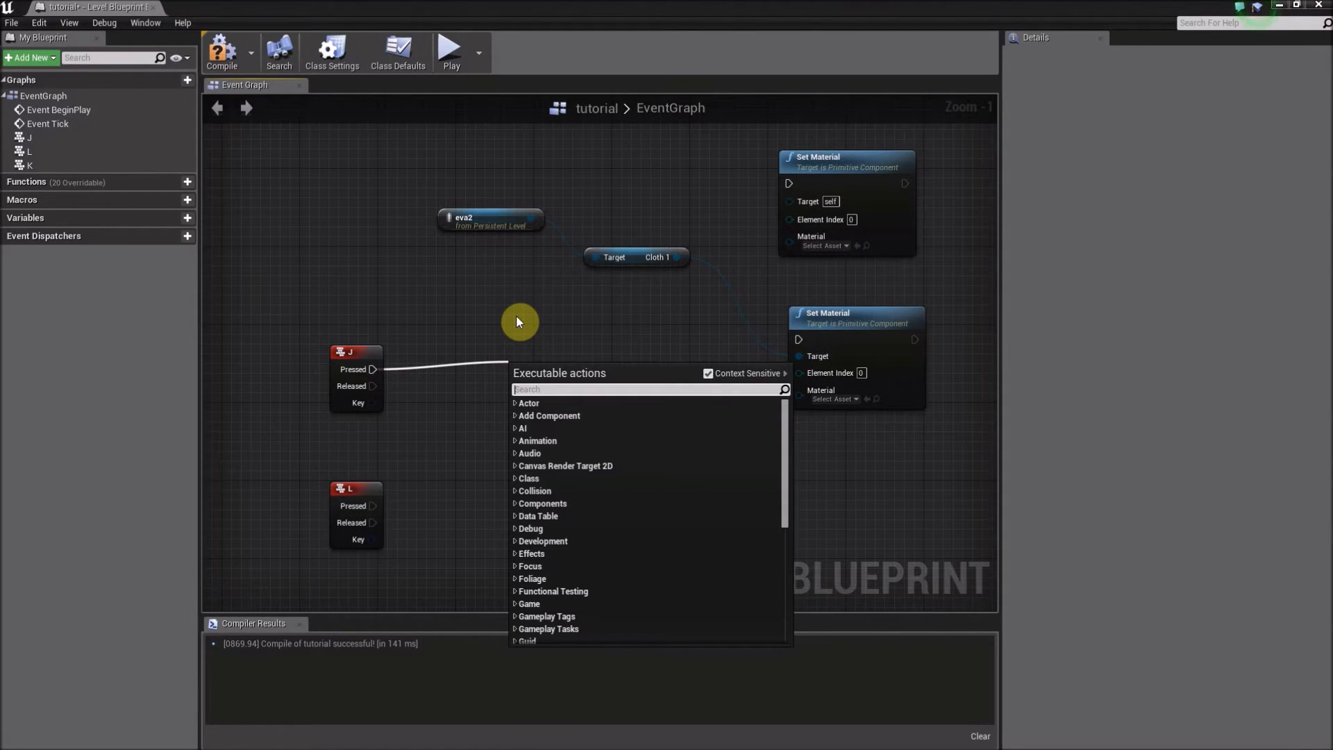
type("flip flop")
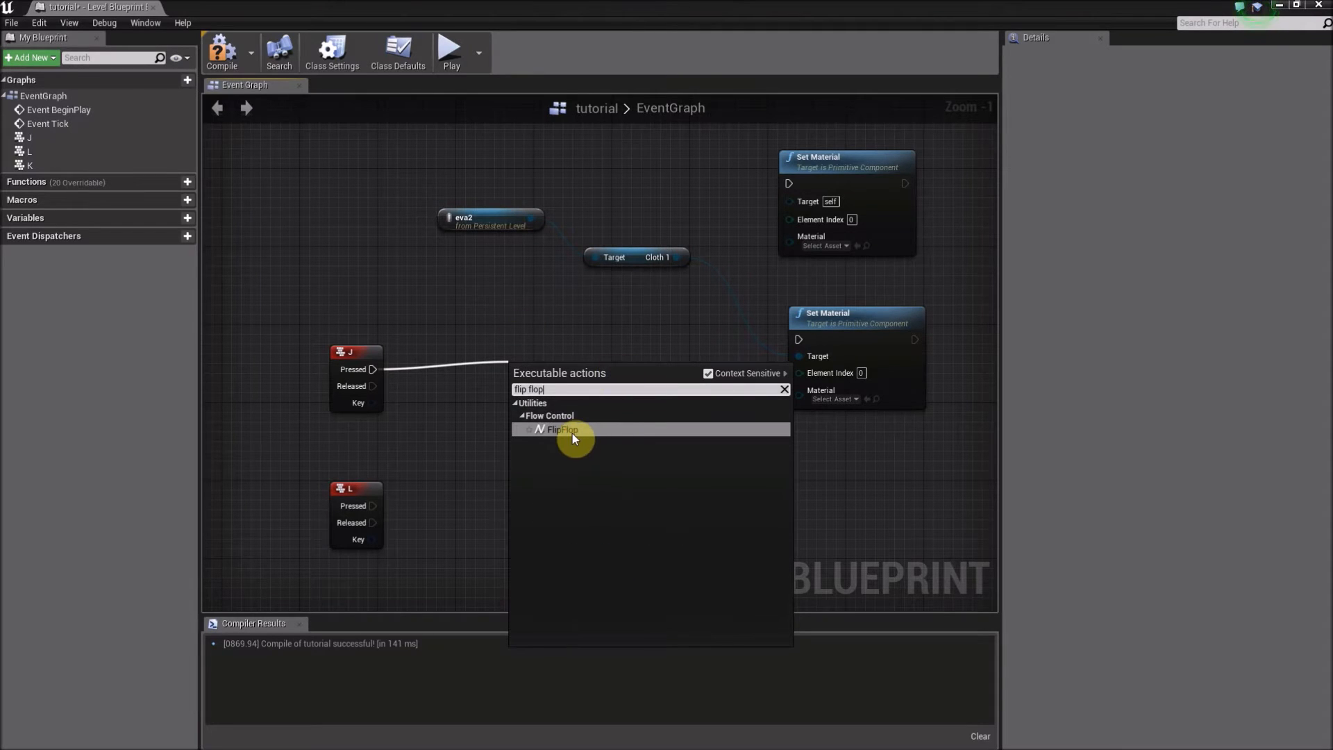
left_click(572, 434)
left_click_drag(537, 373, 554, 354)
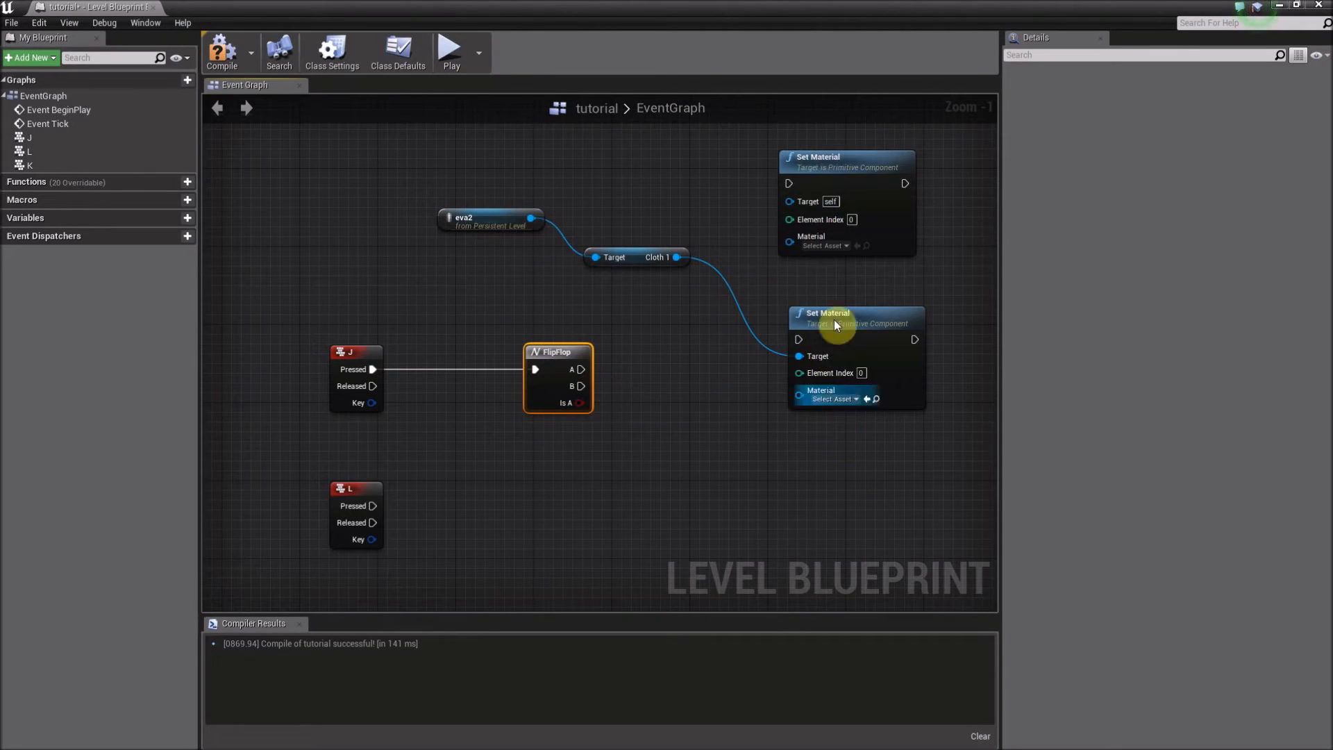
- Connect FlipFlop A to the upper Set Material and B to the lower one, and link Cloth 1 as the upper node's target
left_click_drag(579, 387, 798, 340)
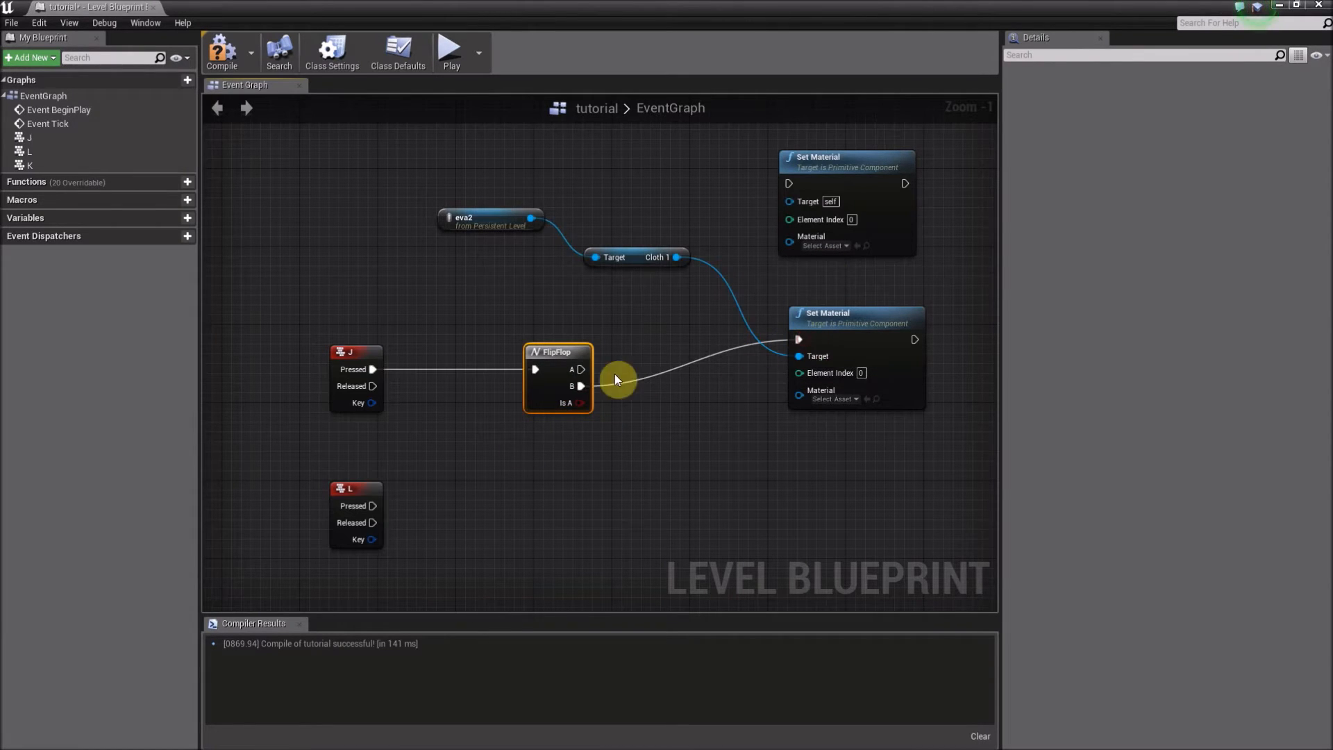
left_click_drag(580, 369, 788, 184)
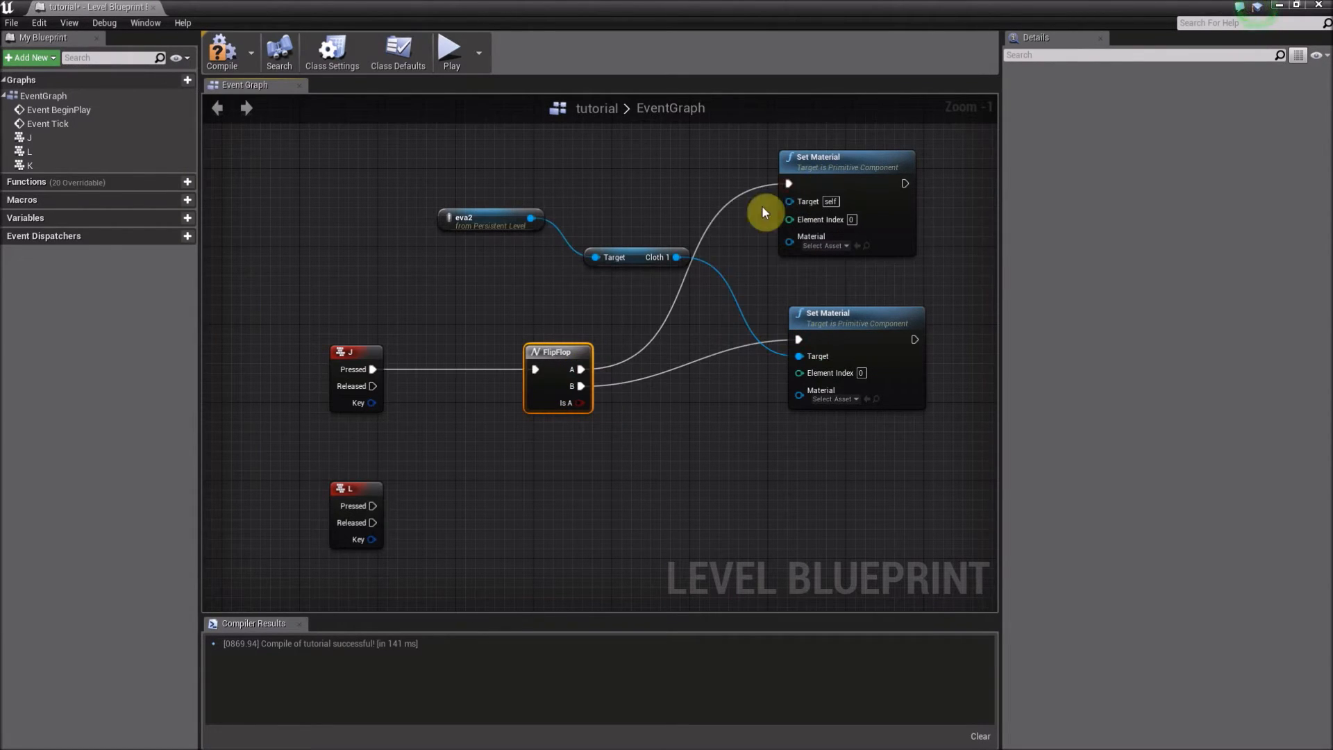
left_click_drag(679, 258, 801, 202)
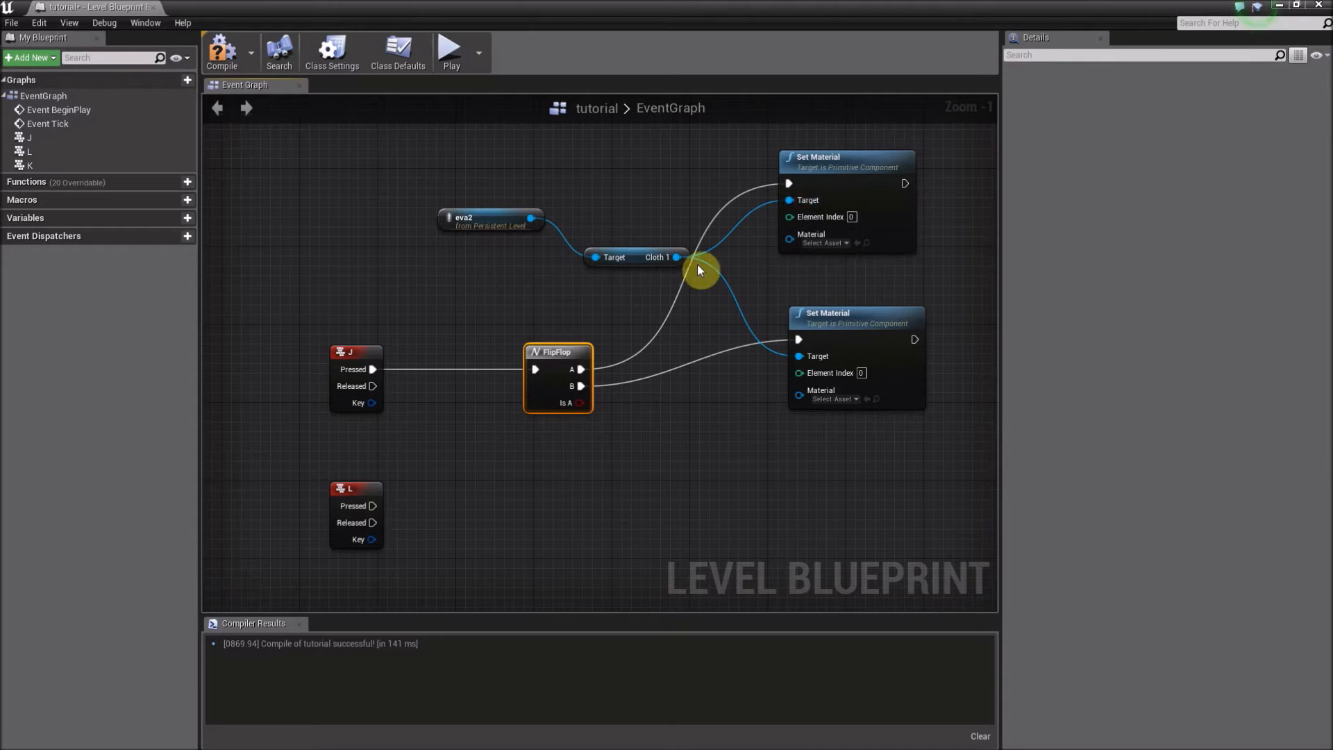
- Set the material of the lower Set Material node to luce
right_click_drag(744, 303, 459, 256)
scroll(554, 365, "up", 1)
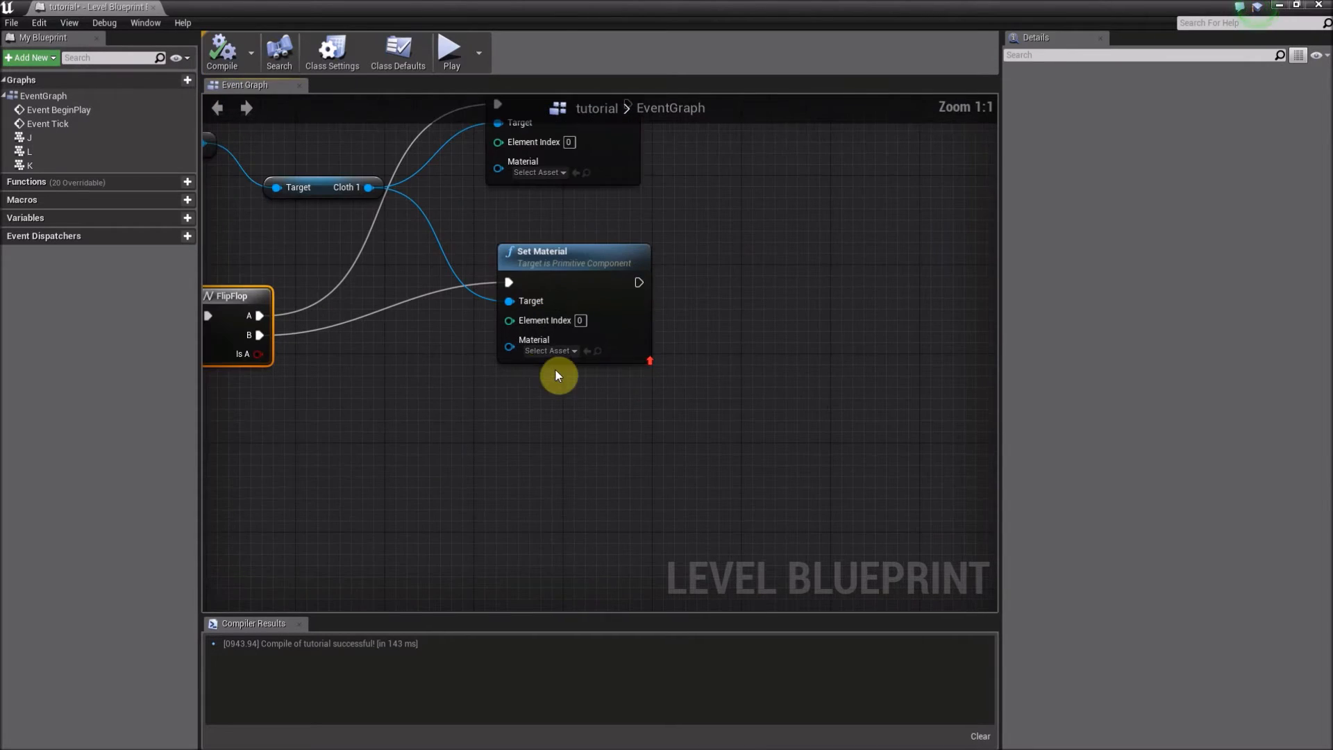
left_click(545, 352)
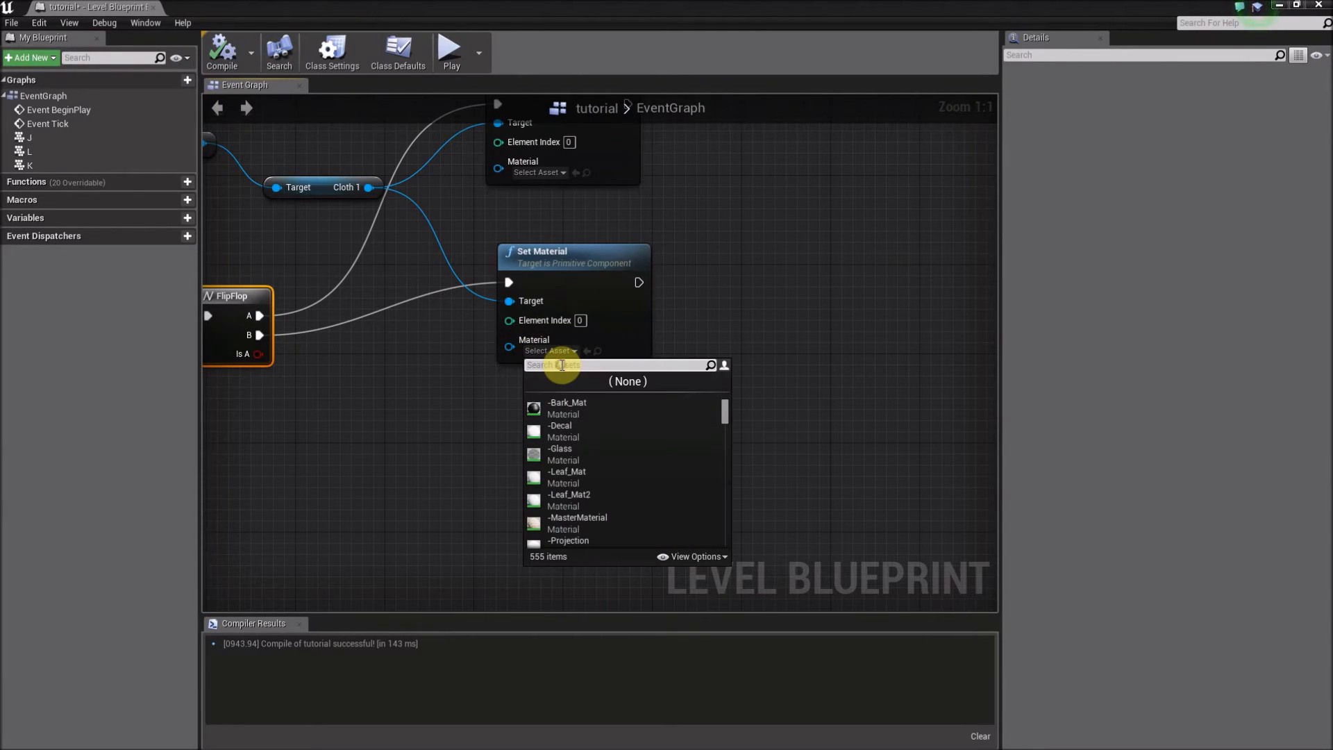
type("luce")
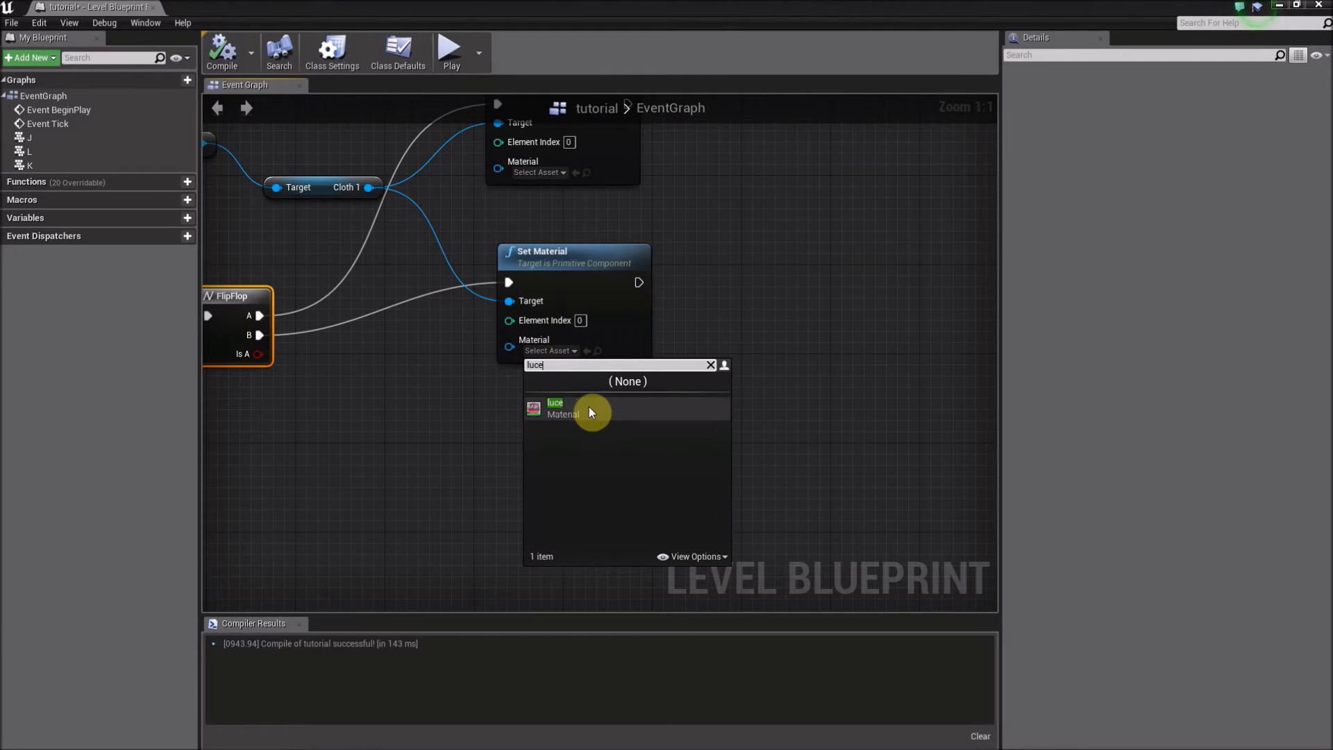
left_click(589, 411)
- Set the material of the upper Set Material node to M_Metal_Steel and compile the level blueprint
right_click_drag(628, 196, 690, 328)
left_click(607, 309)
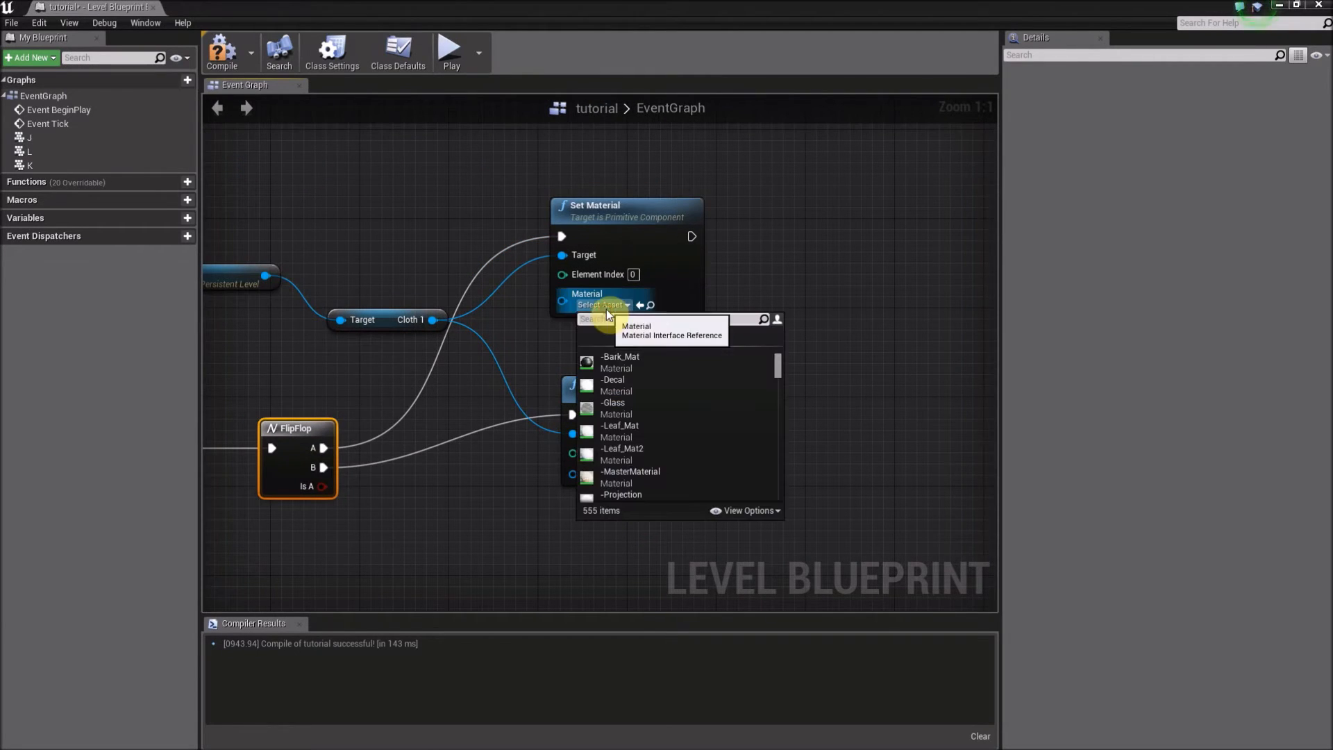
mouse_move(778, 368)
left_mouse_down()
mouse_move(779, 409)
mouse_move(779, 359)
left_mouse_up()
scroll(731, 432, "down", 4)
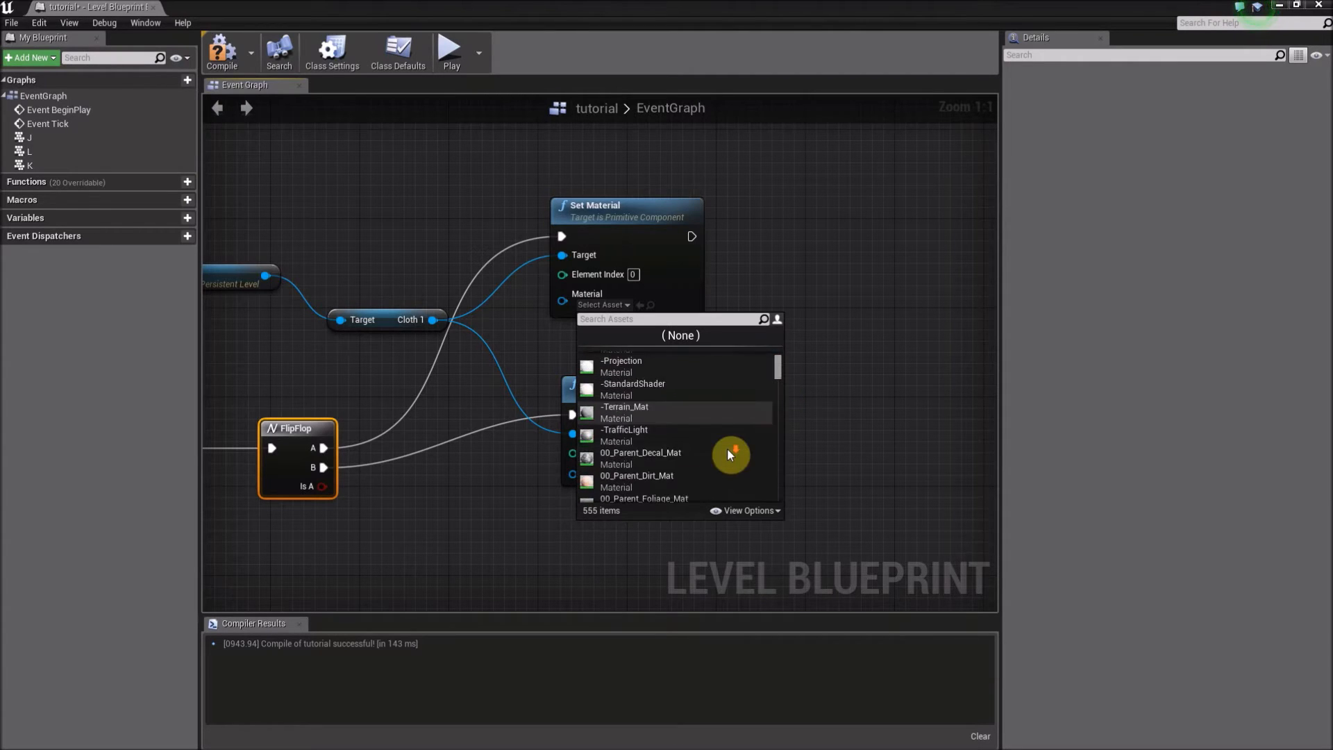
left_click(649, 319)
type("metal")
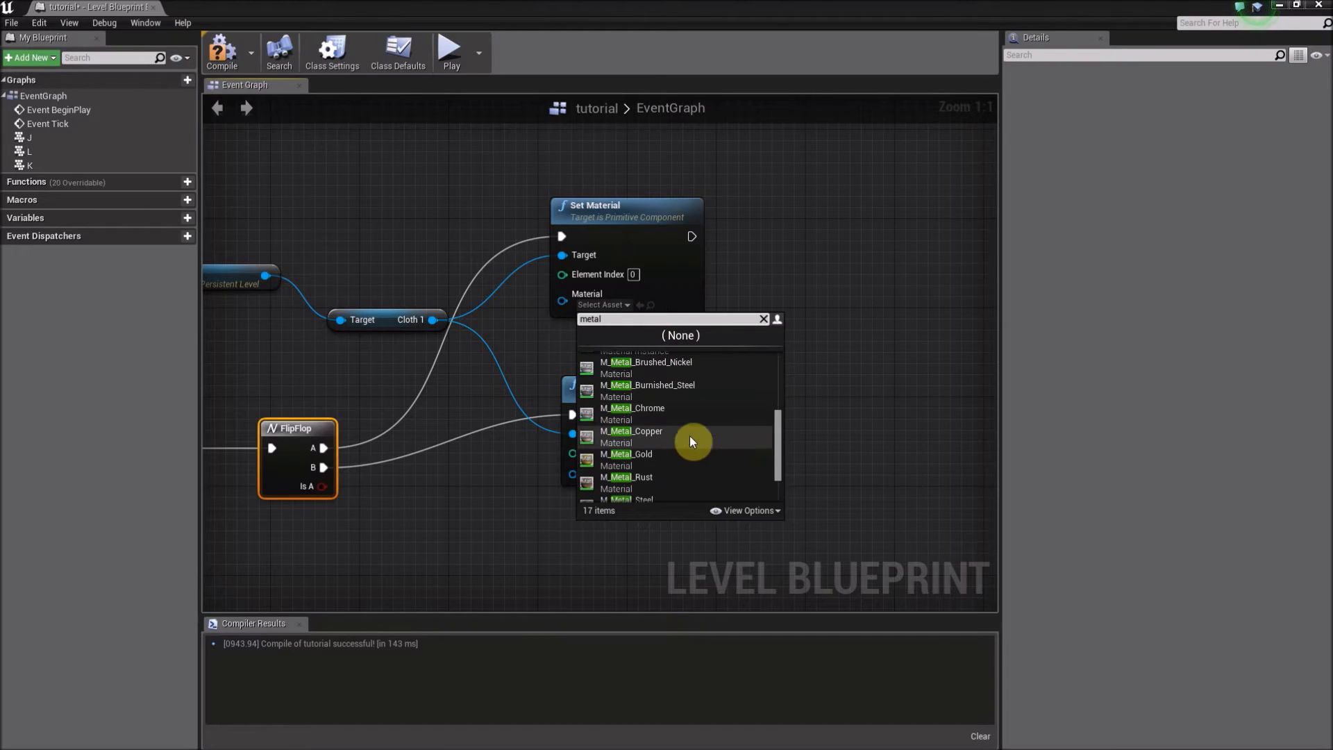
scroll(668, 476, "down", 1)
left_click(664, 477)
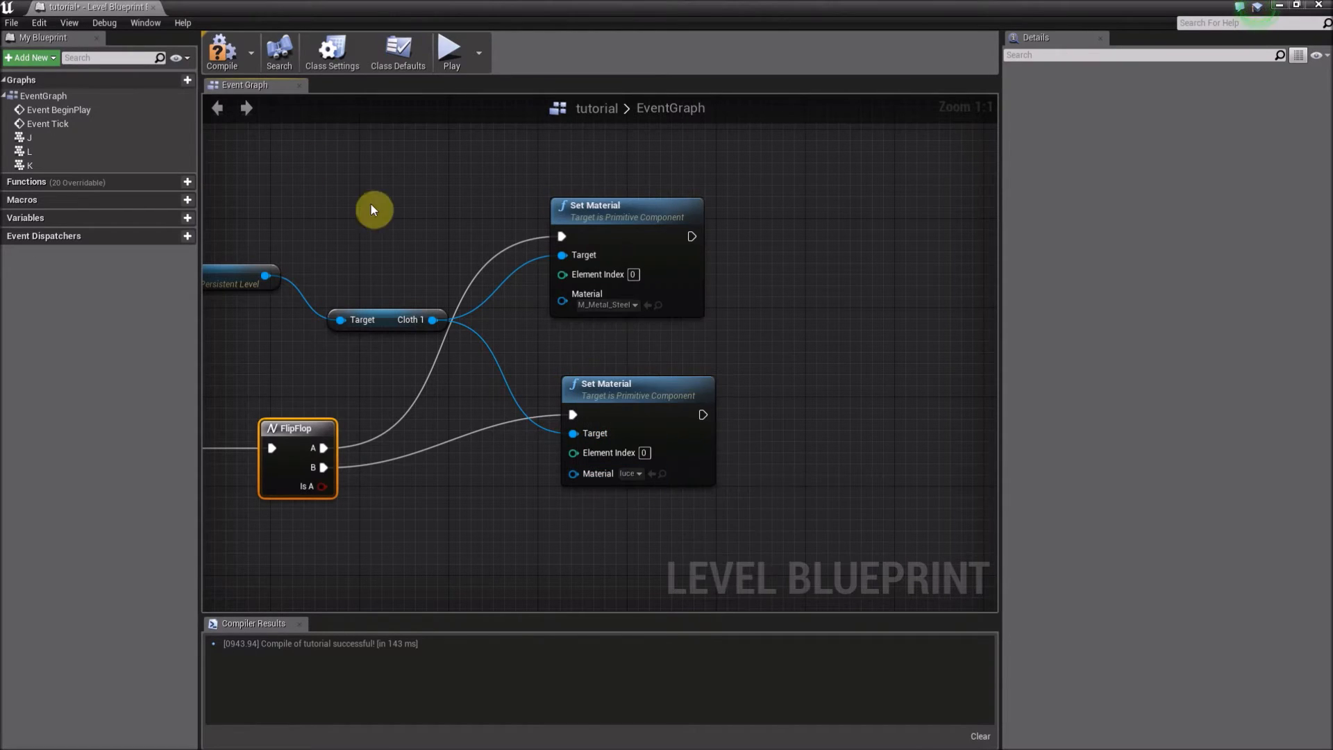
left_click(217, 59)
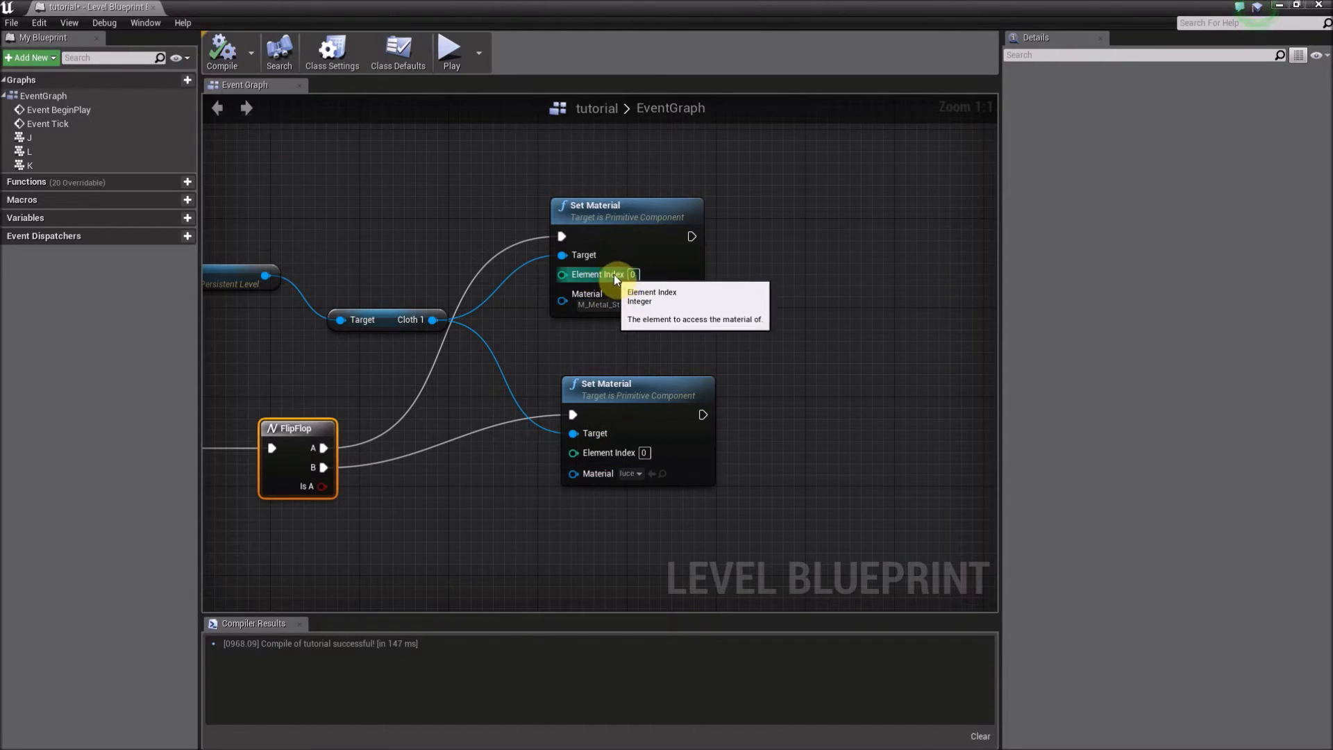
left_click(632, 275)
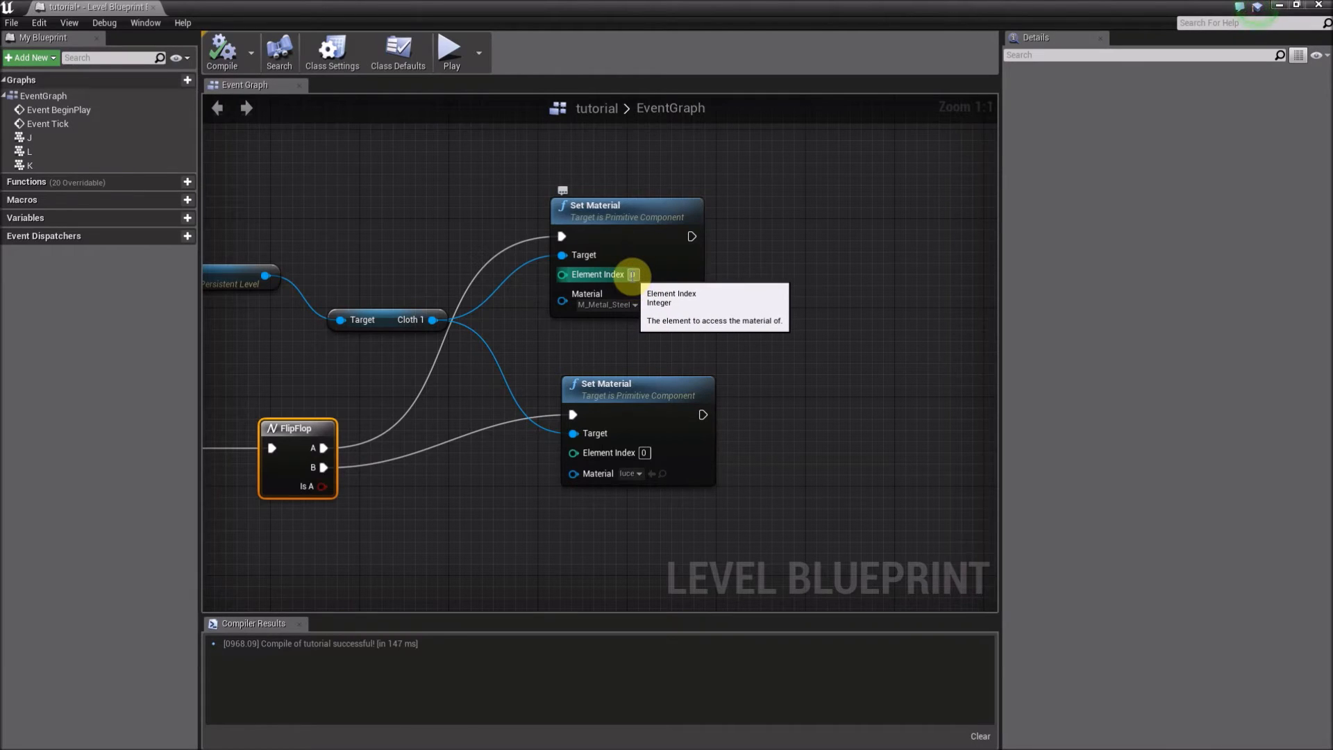
left_click(329, 172)
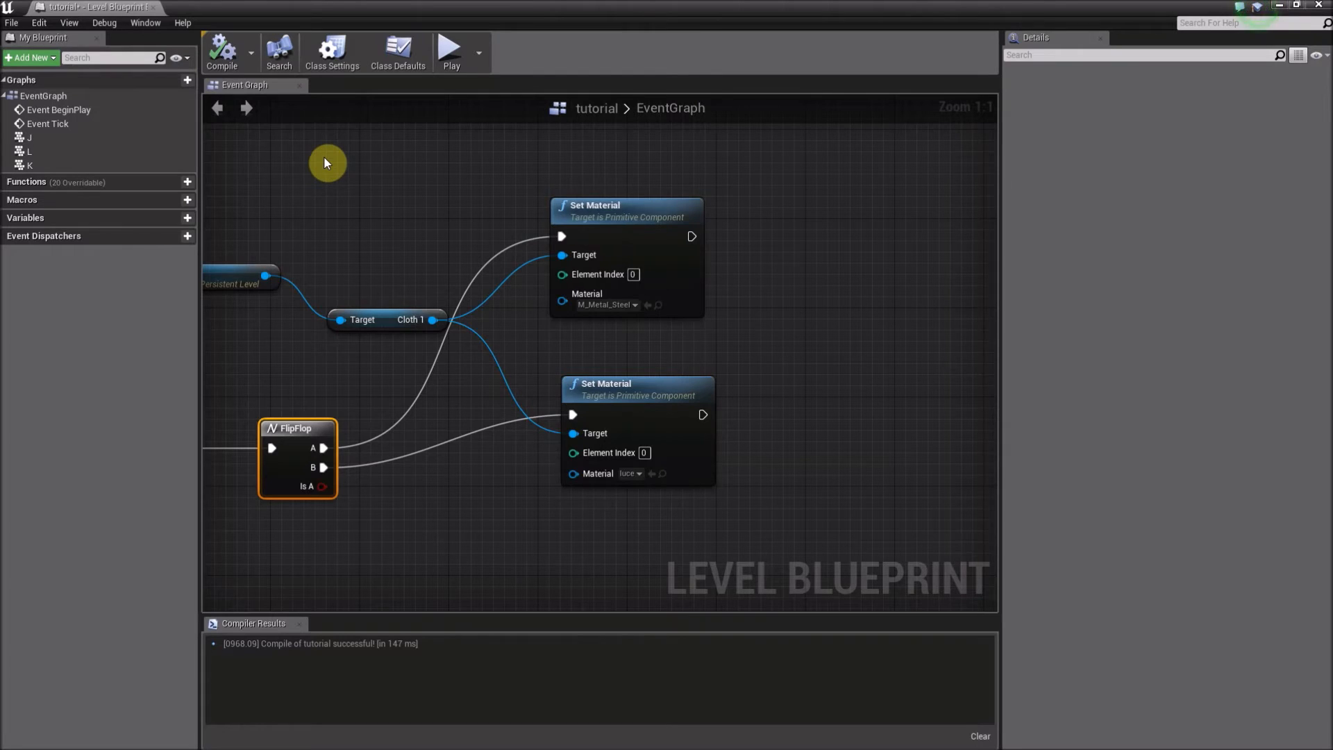
left_click(632, 275)
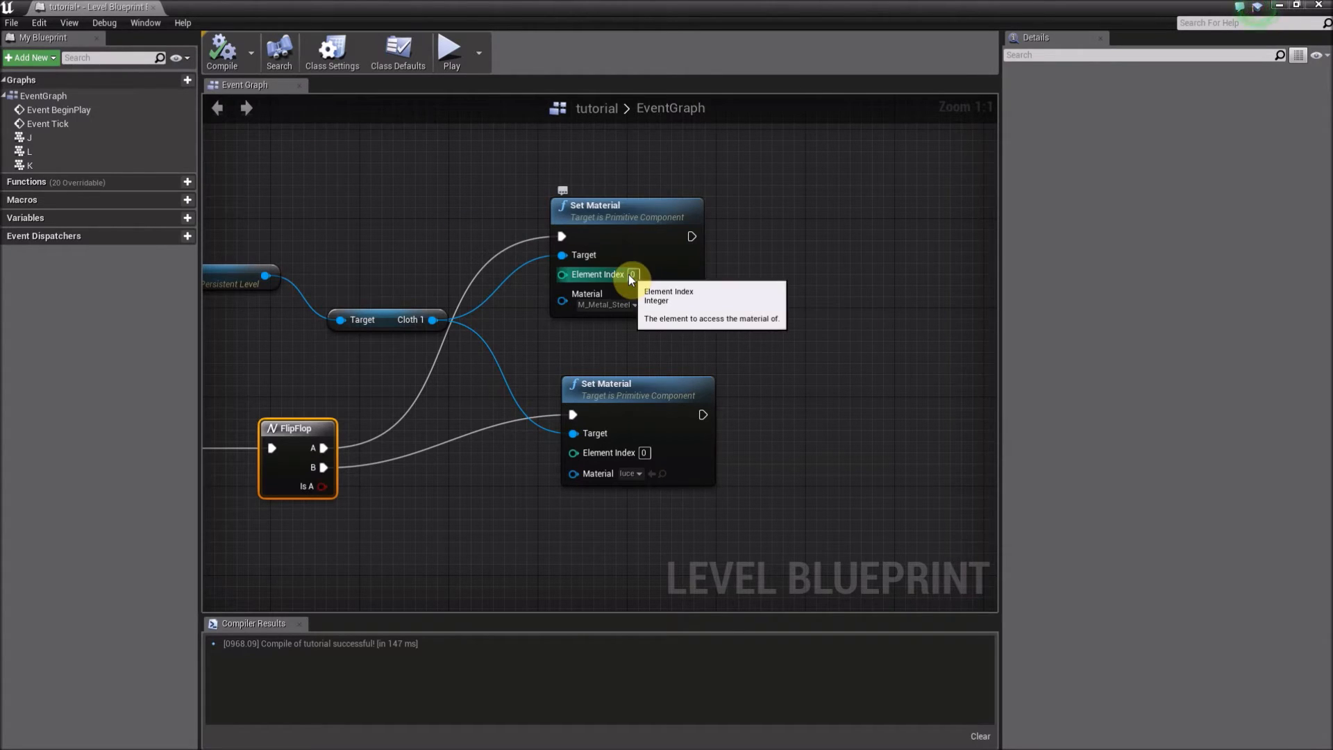
left_click(516, 301)
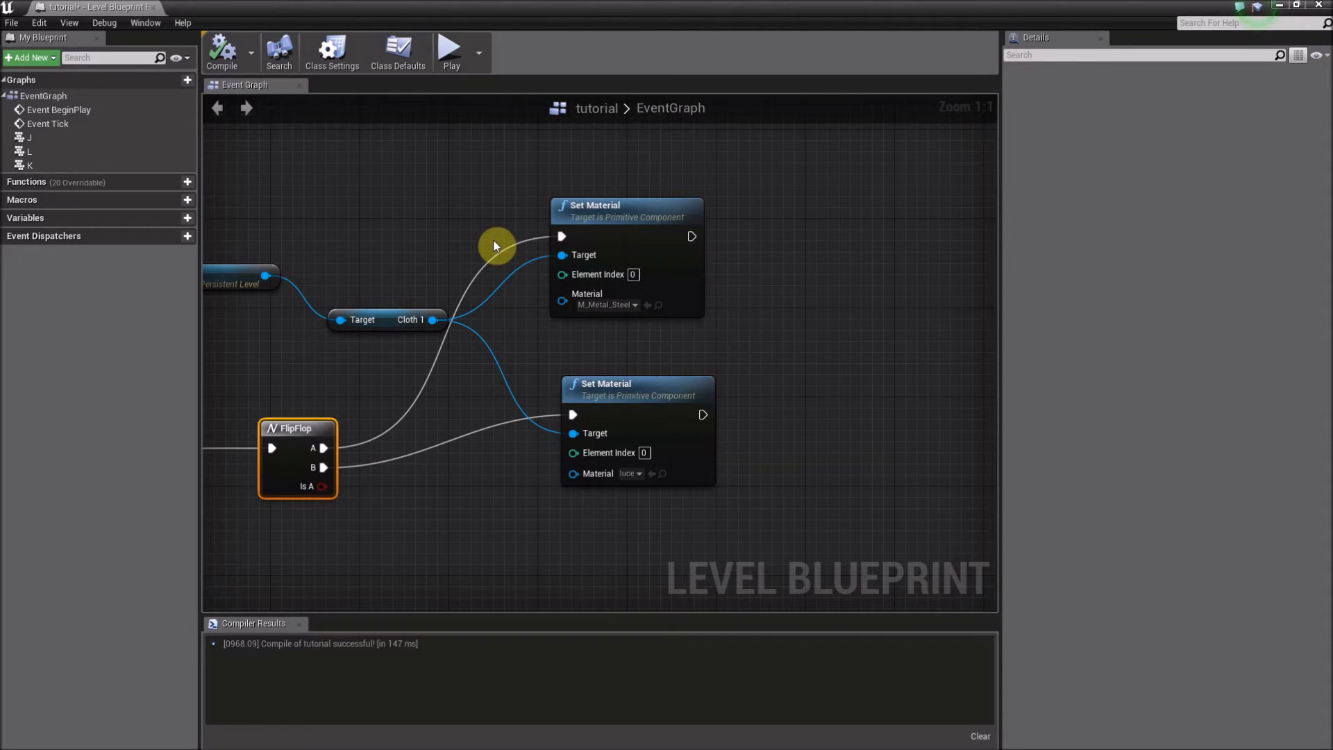
- Compile and close the level blueprint, and run a play test of the cloth's material switching
left_click(222, 49)
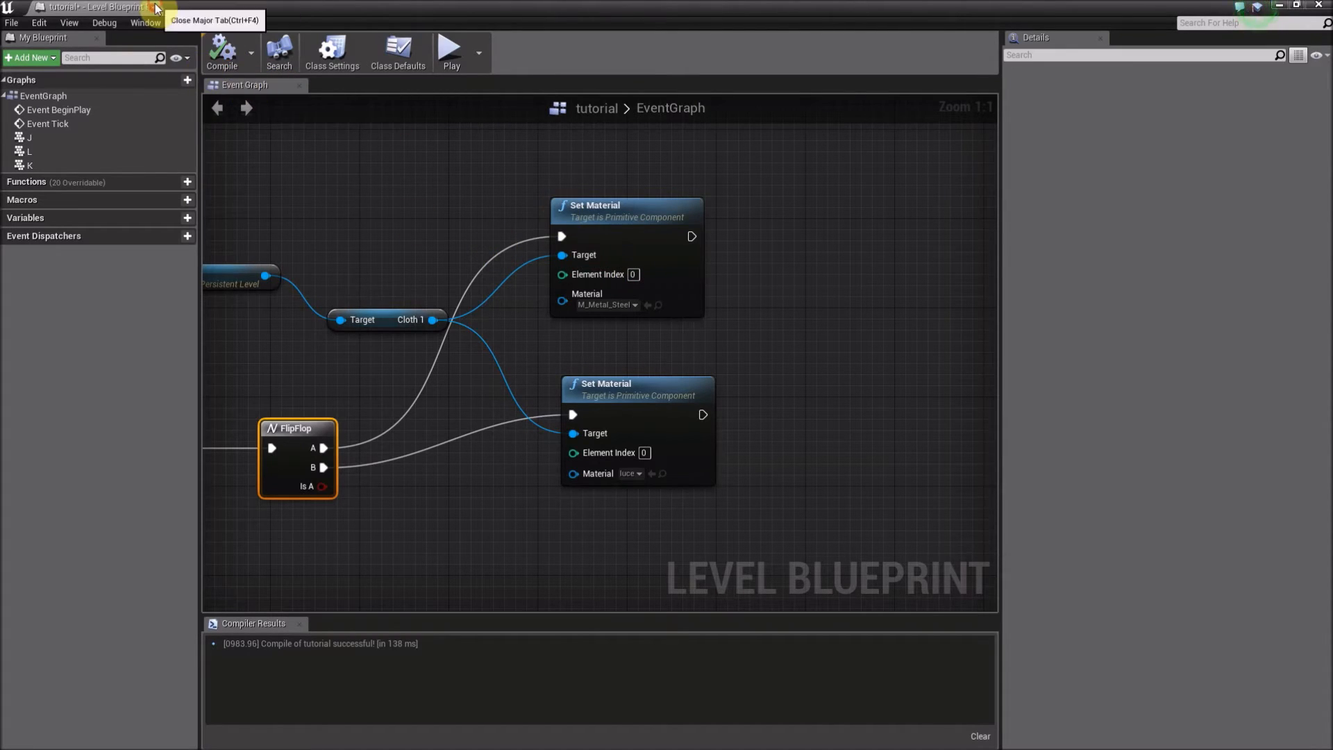
left_click(157, 8)
left_click(709, 61)
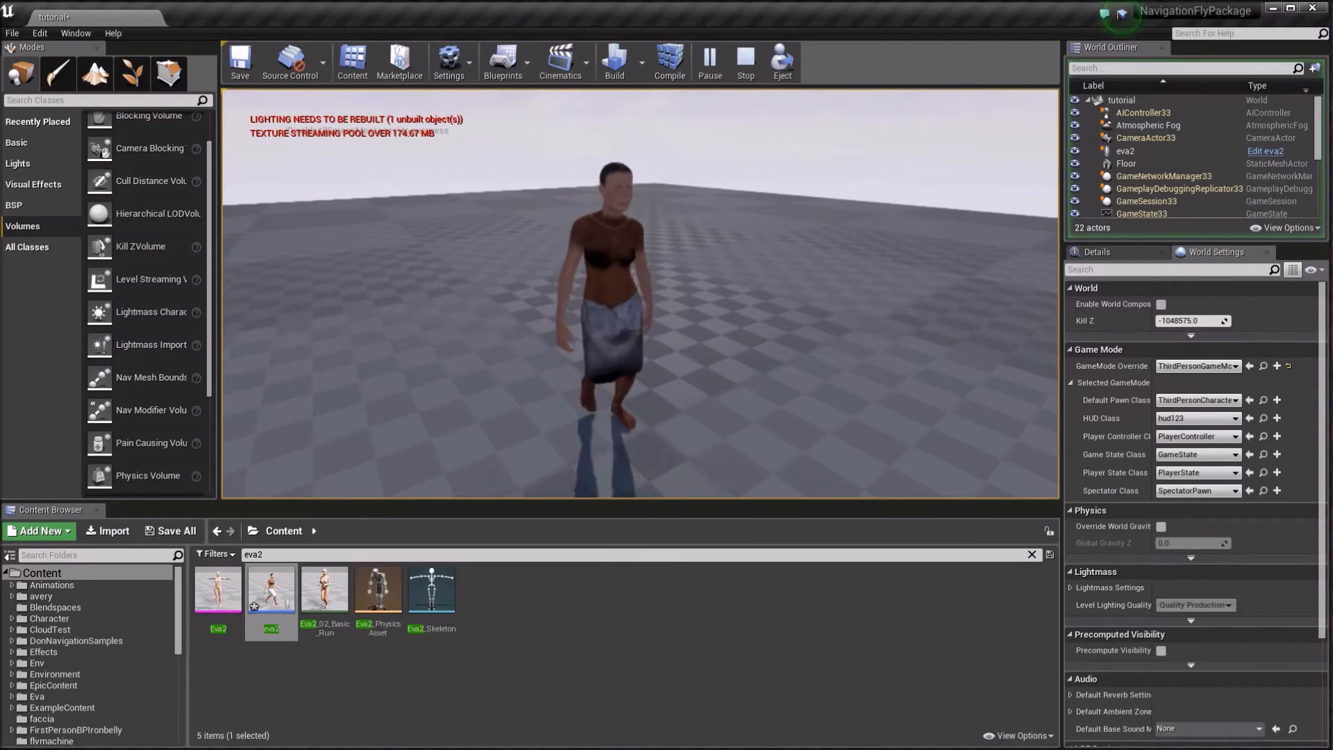
key("Escape")
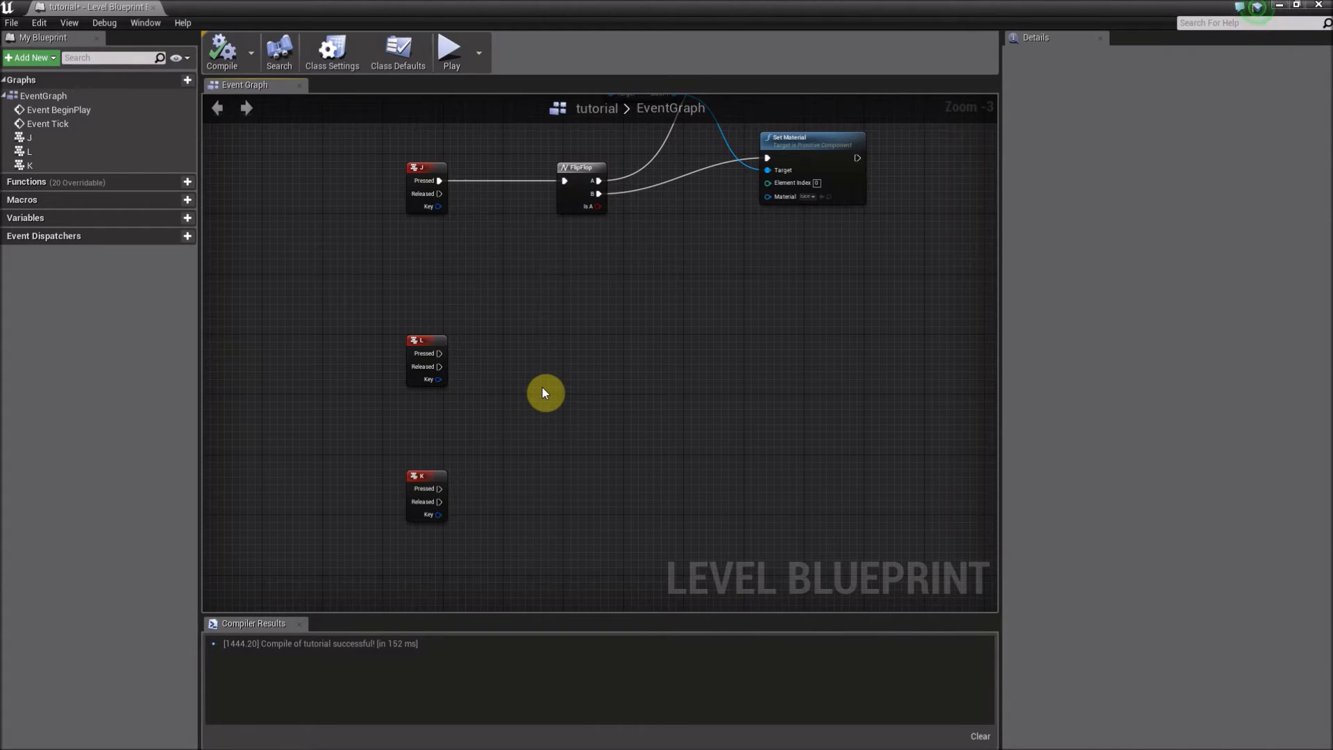
- Add a FlipFlop node to the Pressed output of the L event and line it up with the event
left_click_drag(438, 354, 561, 355)
type("flip")
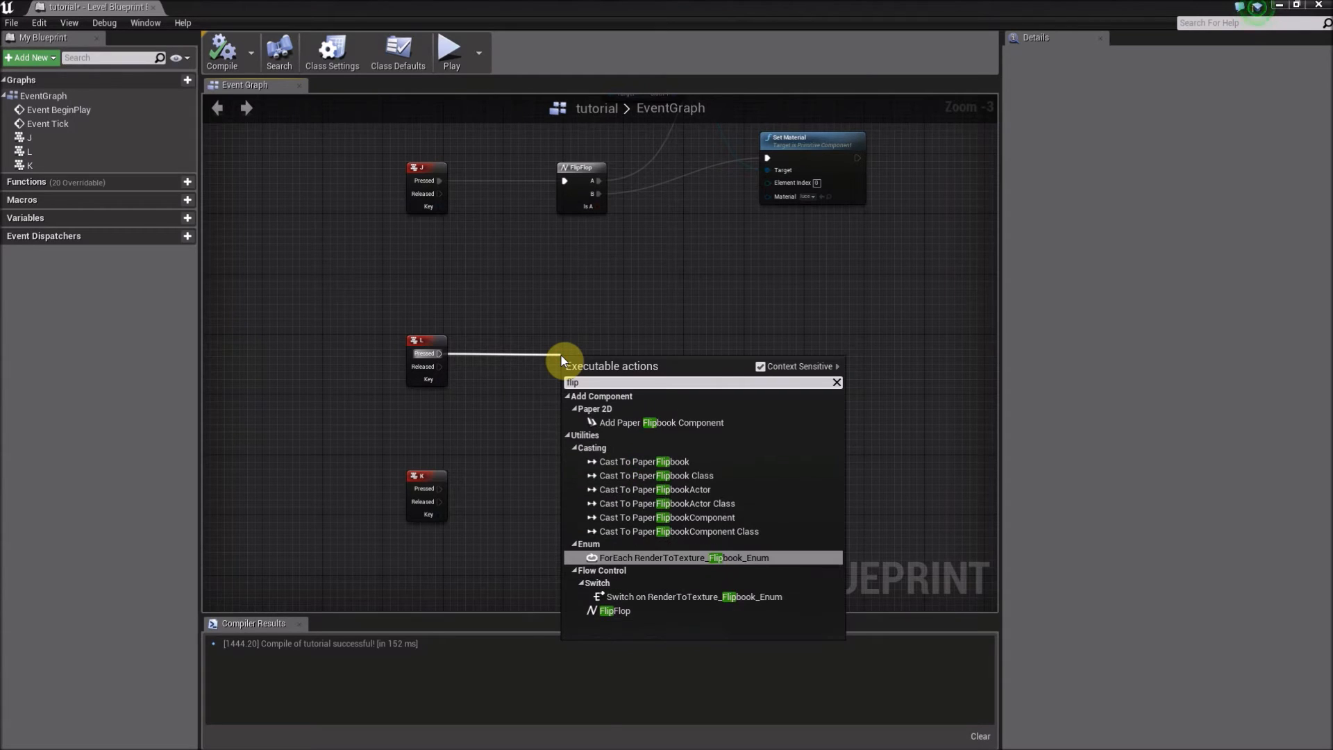
type(" flop")
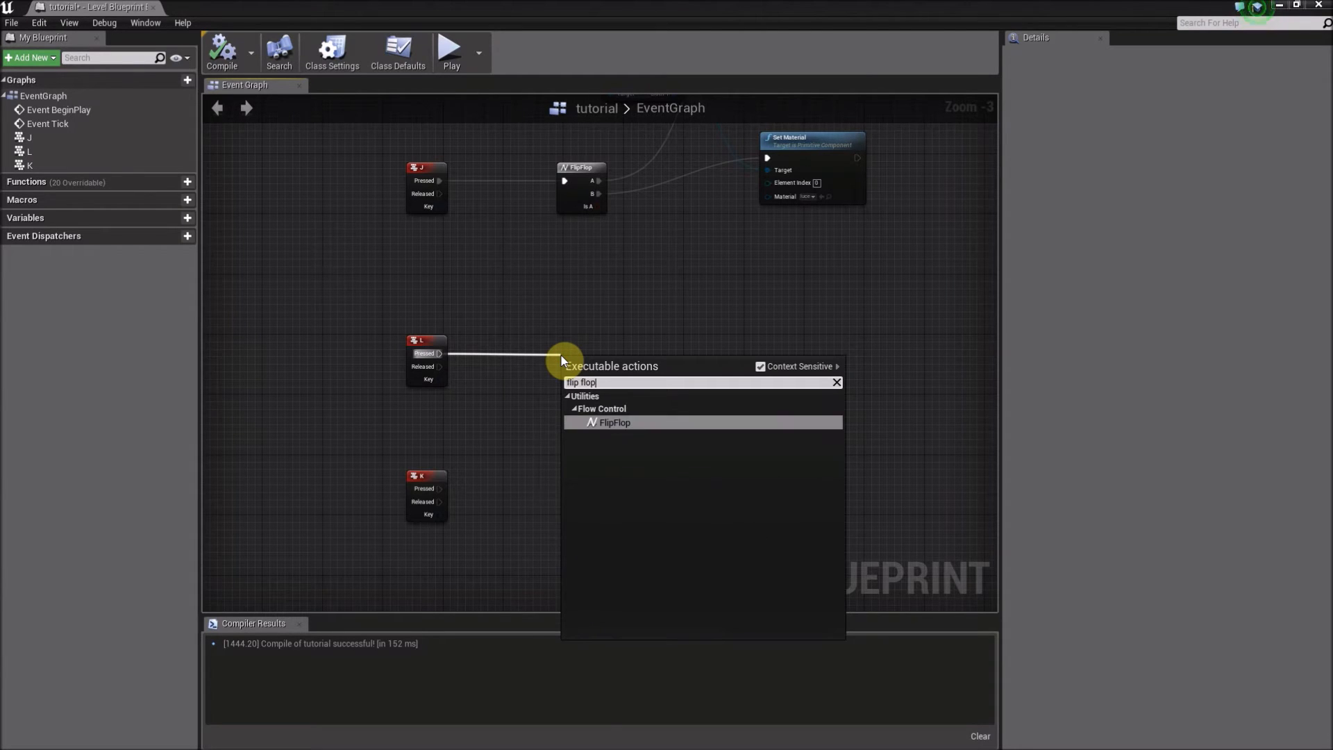
left_click(624, 425)
left_click_drag(591, 363, 583, 318)
right_click_drag(611, 112, 605, 277)
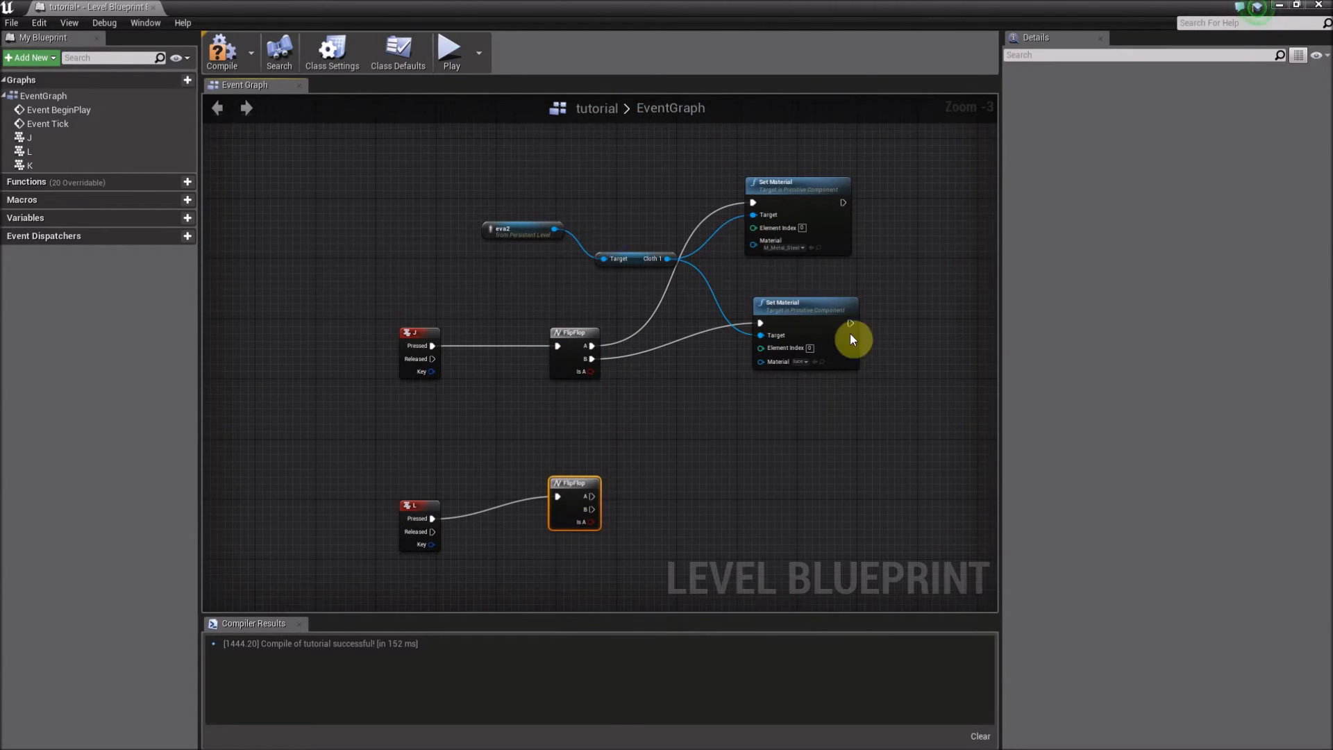
right_click_drag(542, 565, 542, 445)
left_click_drag(571, 362, 573, 386)
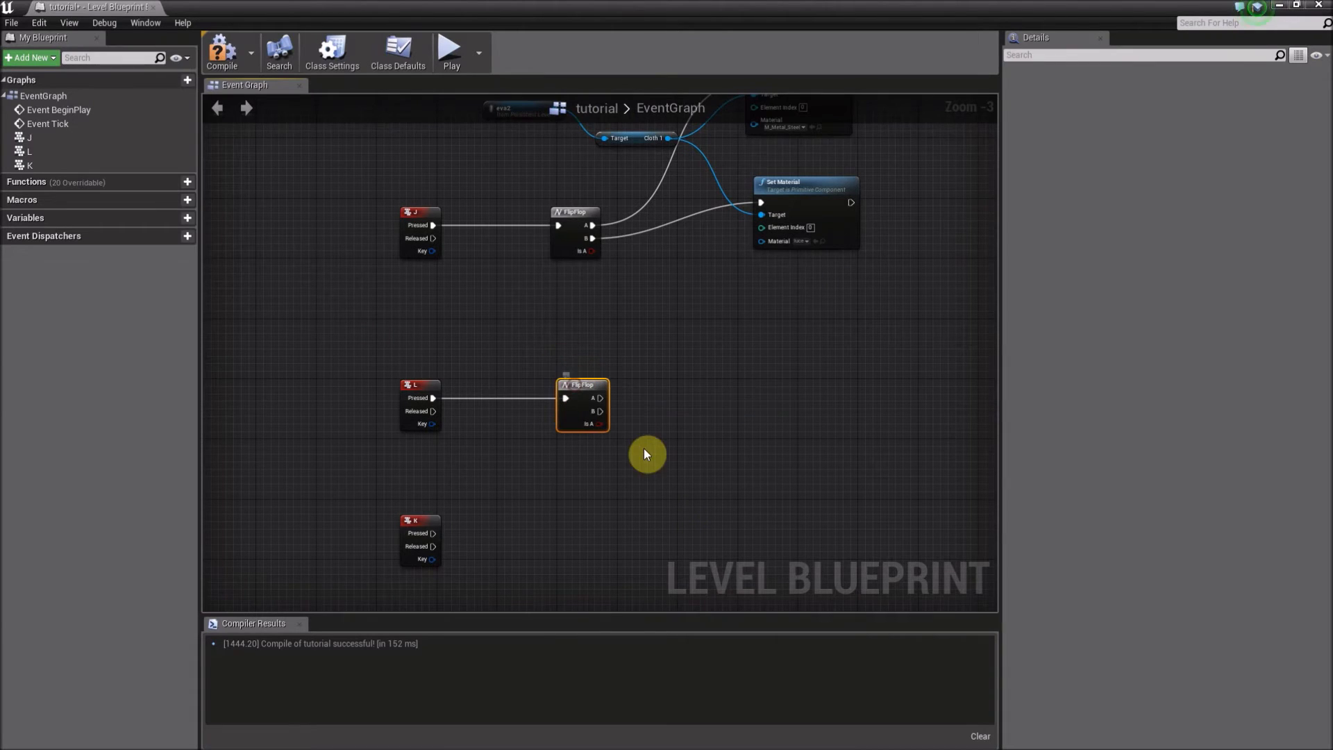
left_click(652, 467)
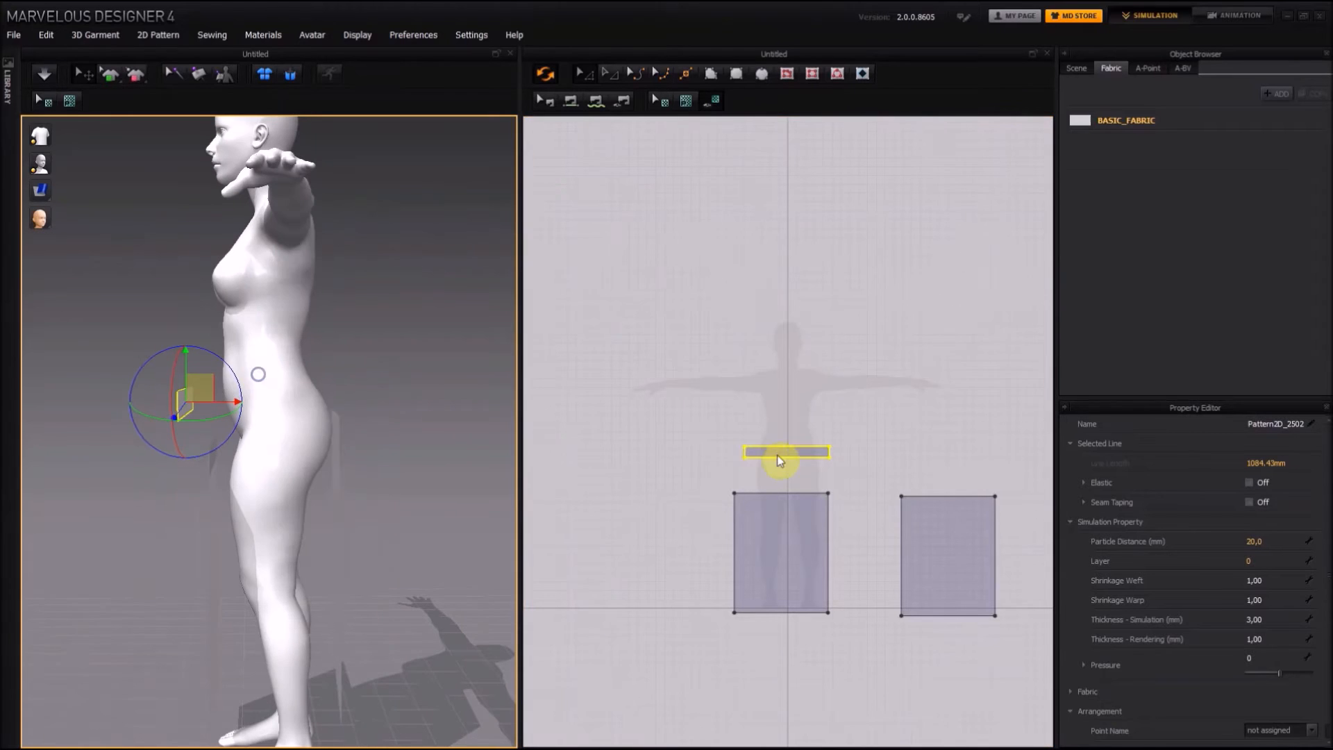
- In Marvelous Designer, place one waistband piece behind the avatar and the other close in front of its waist
left_click(142, 441)
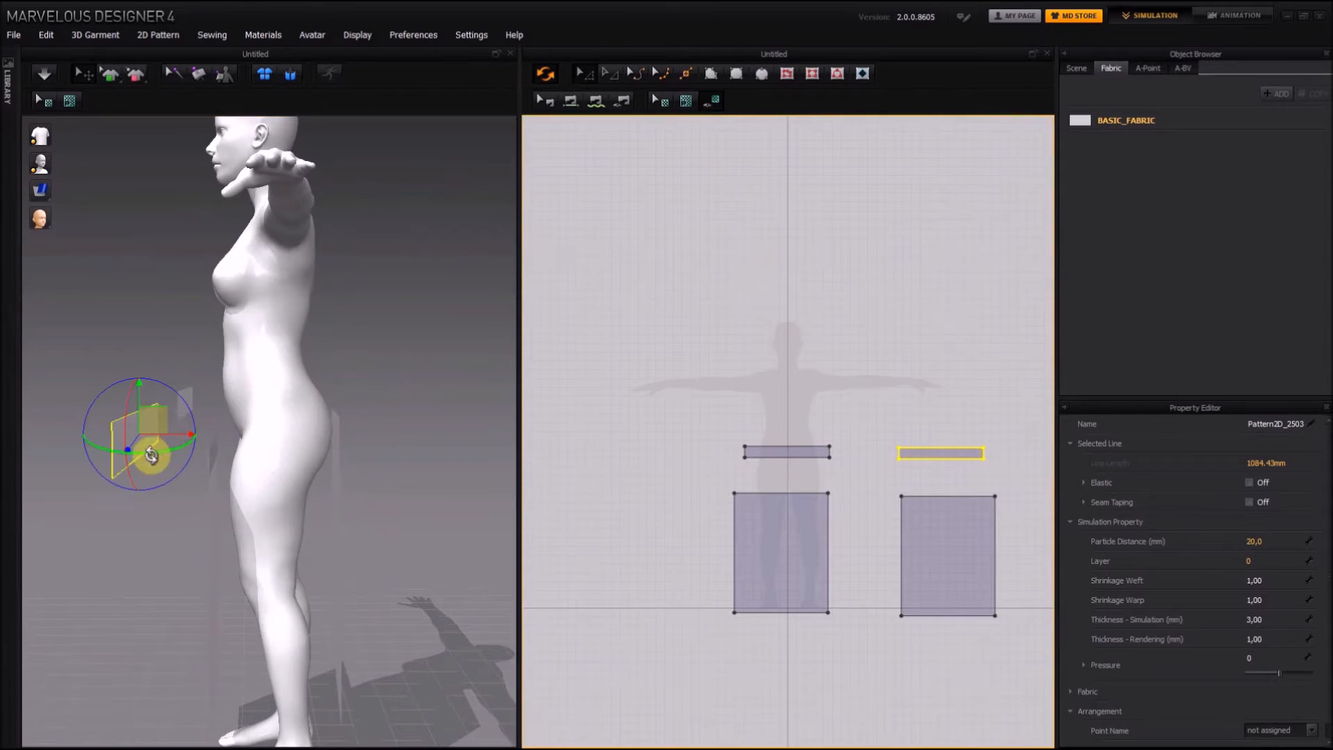
left_click_drag(192, 434, 441, 434)
right_click_drag(396, 388, 206, 377)
scroll(205, 377, "down", 4)
left_click_drag(75, 438, 382, 430)
right_click_drag(395, 375, 277, 364)
left_click_drag(204, 417, 274, 409)
right_click_drag(264, 368, 514, 356)
left_click(170, 477)
left_click_drag(240, 470, 281, 448)
- Sew the upper edges of the front and back skirt panels to the lower edges of their waistband pieces
left_click(571, 100)
left_click(776, 493)
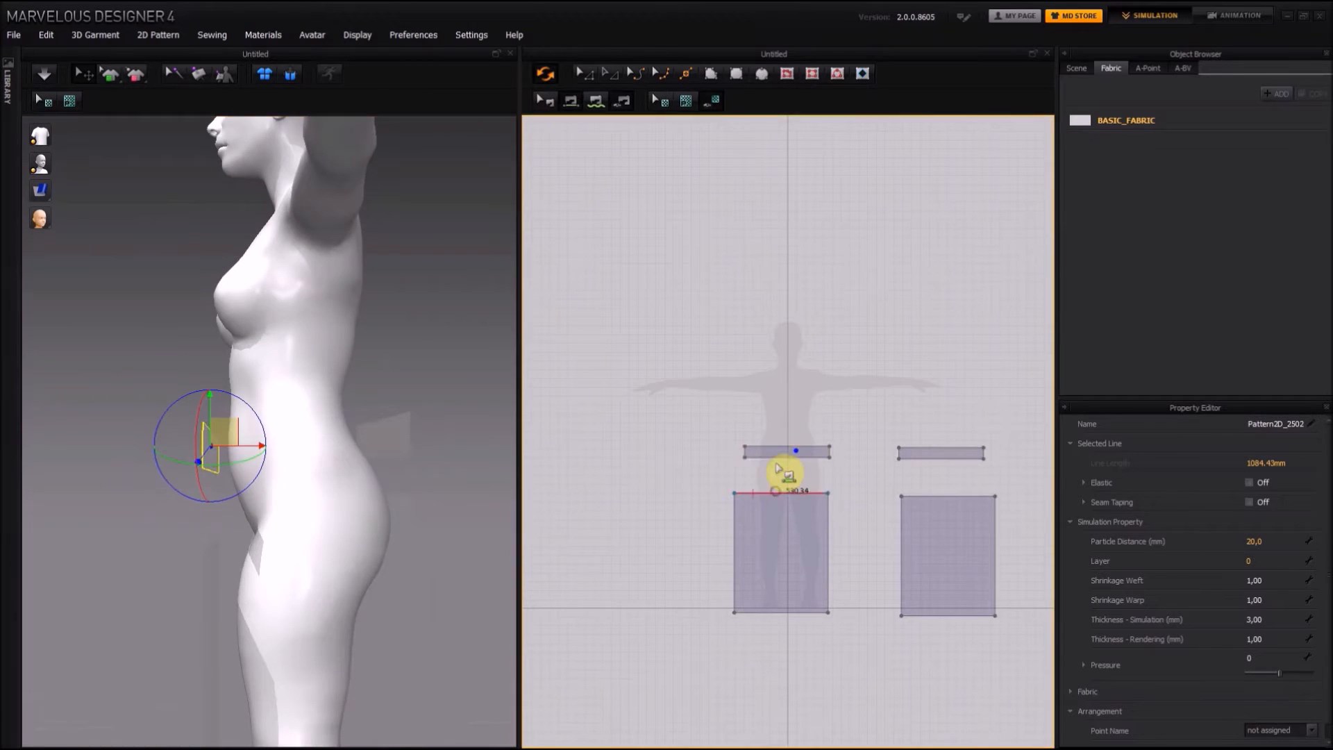
left_click(777, 458)
left_click(932, 497)
left_click(932, 461)
- Sew the side edges of the front and back waistbands together and join the skirt panels along both sides
left_click(746, 453)
left_click(983, 453)
right_click_drag(393, 354, 277, 356)
left_click(828, 564)
left_click(901, 564)
left_click(734, 561)
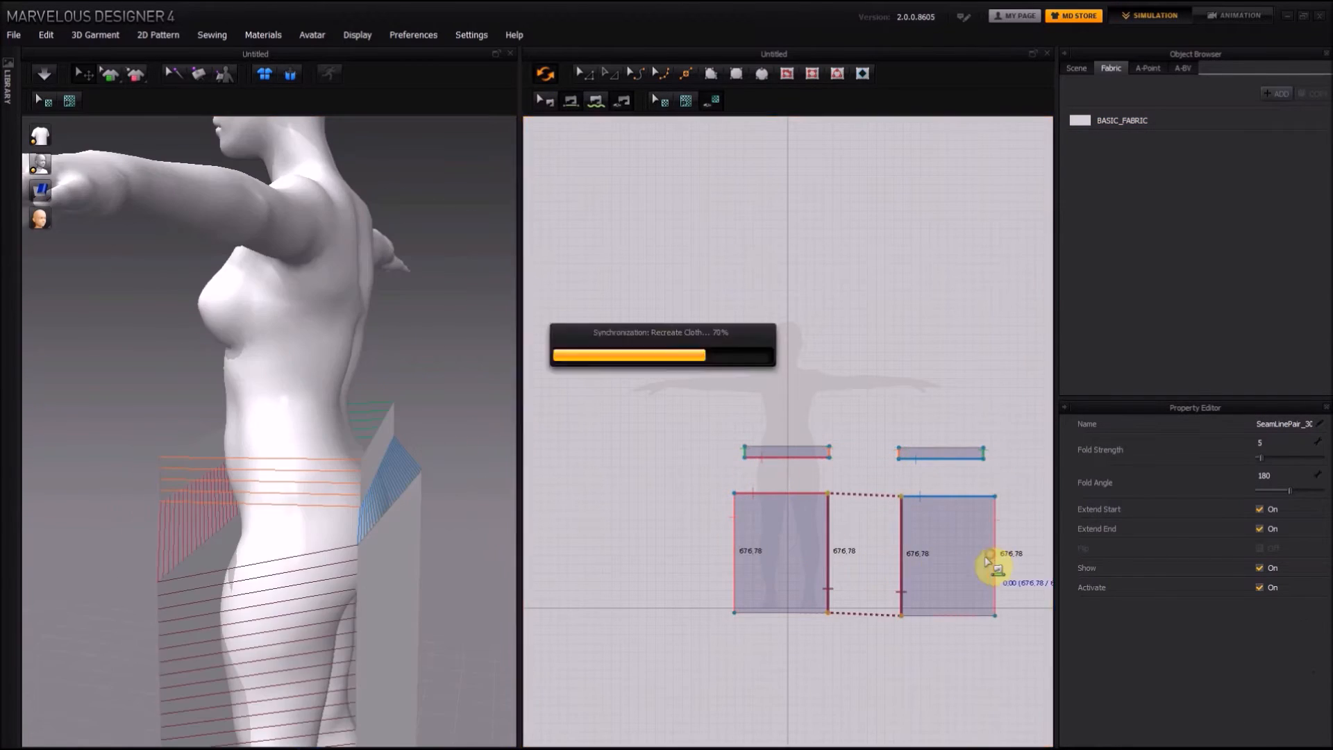
left_click(994, 558)
- Add a midpoint to the lower edge of each skirt panel and raise it to form an inverted V notch
left_click(686, 73)
left_click(783, 612)
left_click(950, 616)
left_click(585, 74)
left_click_drag(783, 612, 783, 540)
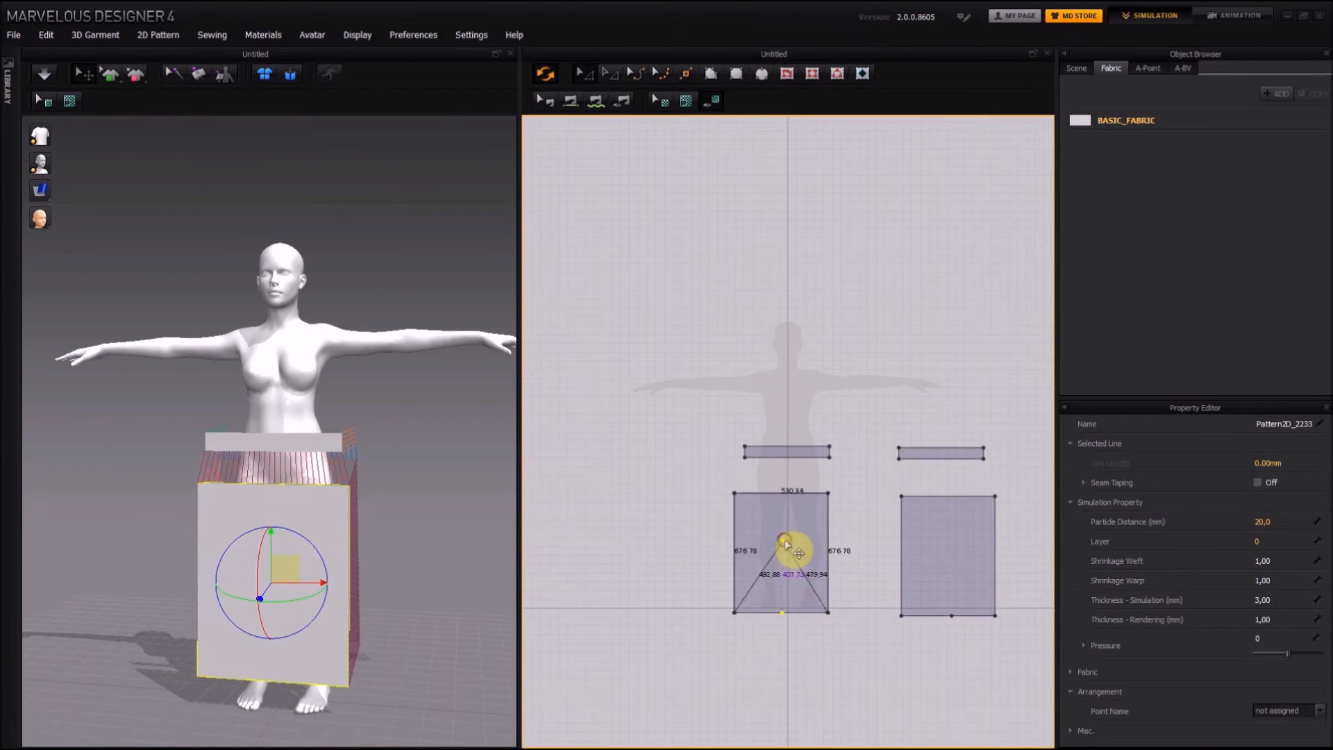
left_click_drag(949, 615, 949, 546)
- Try a short drape simulation of the notched skirt and undo it
left_click(46, 77)
left_click(46, 76)
key("ctrl+z")
- Lower the back waistband piece slightly behind the avatar's waist
right_click_drag(393, 375, 278, 375)
scroll(278, 389, "up", 3)
left_click(215, 448)
left_click(378, 445)
left_click_drag(419, 437, 417, 458)
- Try another short drape simulation with the adjusted back waistband and undo it
left_click(46, 75)
left_click(45, 73)
key("ctrl+z")
- Lower the front waistband piece slightly on the avatar
right_click_drag(286, 353, 347, 361)
left_click(222, 458)
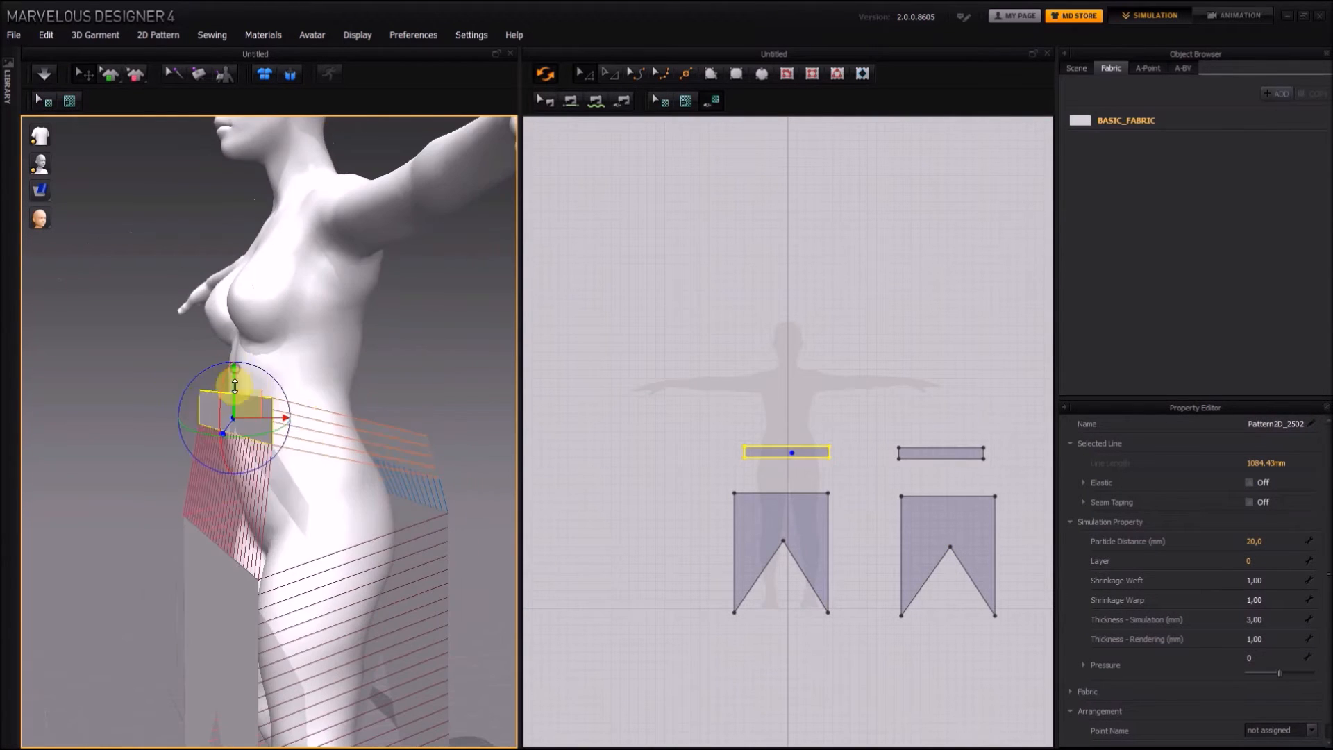
left_click_drag(225, 383, 225, 409)
- Narrow the front waistband by moving one side edge inward and reposition the piece at the avatar's waist
left_click(584, 73)
left_click_drag(830, 452, 804, 452)
right_click_drag(348, 396, 458, 396)
left_click_drag(327, 475, 339, 476)
right_click_drag(458, 416, 306, 423)
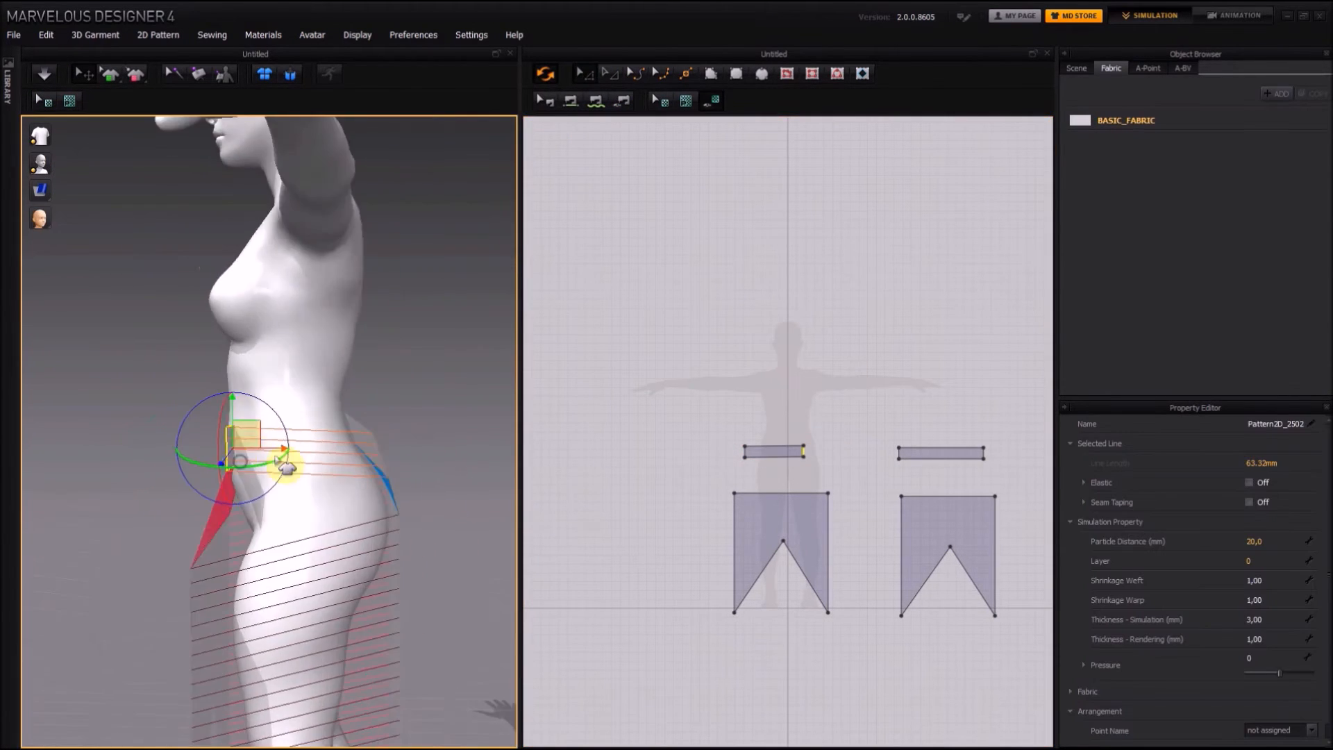
left_click_drag(285, 461, 293, 461)
- Narrow the back waistband to match the front one and check its placement behind the avatar
right_click_drag(465, 425, 312, 425)
left_click(132, 451)
left_click_drag(940, 453, 955, 451)
left_click(299, 446)
right_click_drag(417, 535, 369, 535)
- Simulate the garment and pull the cloth into place until the skirt drapes around the avatar's hips
left_click(44, 73)
scroll(347, 486, "down", 4)
left_click_drag(243, 459, 240, 443)
right_click_drag(364, 457, 229, 448)
left_click_drag(330, 488, 342, 544)
right_click_drag(416, 486, 305, 479)
left_click_drag(339, 449, 369, 381)
left_click(329, 452)
right_click_drag(449, 548, 291, 556)
left_click_drag(318, 573, 373, 562)
right_click_drag(373, 562, 583, 585)
right_click_drag(88, 496, 482, 511)
scroll(482, 512, "up", 2)
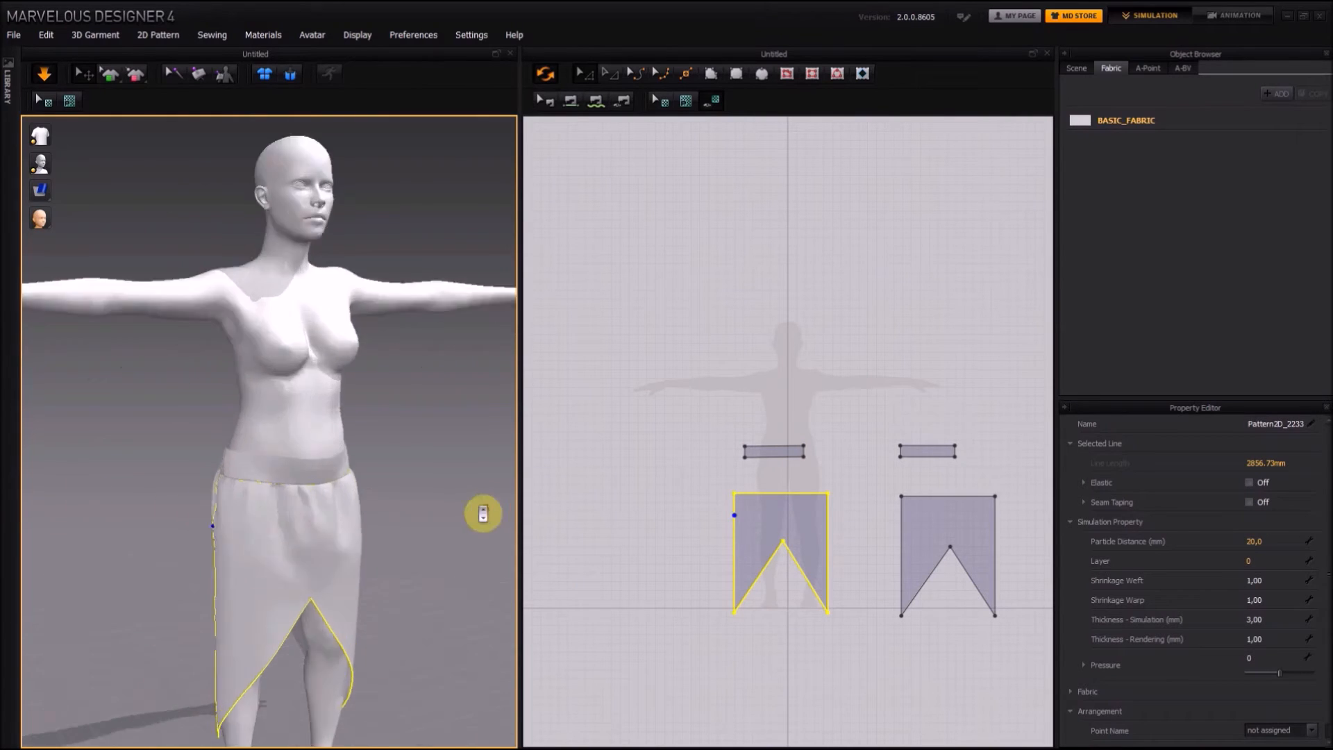
- Export the garment as the OBJ file CLOTH1.1 with adjusted export options and close Marvelous Designer
scroll(482, 512, "down", 5)
left_click(13, 35)
mouse_move(48, 195)
left_click(167, 218)
type("CLOTH2")
key("Return")
left_click(574, 133)
left_click(574, 142)
left_click(574, 151)
left_click(574, 161)
left_click(672, 616)
left_click(1320, 16)
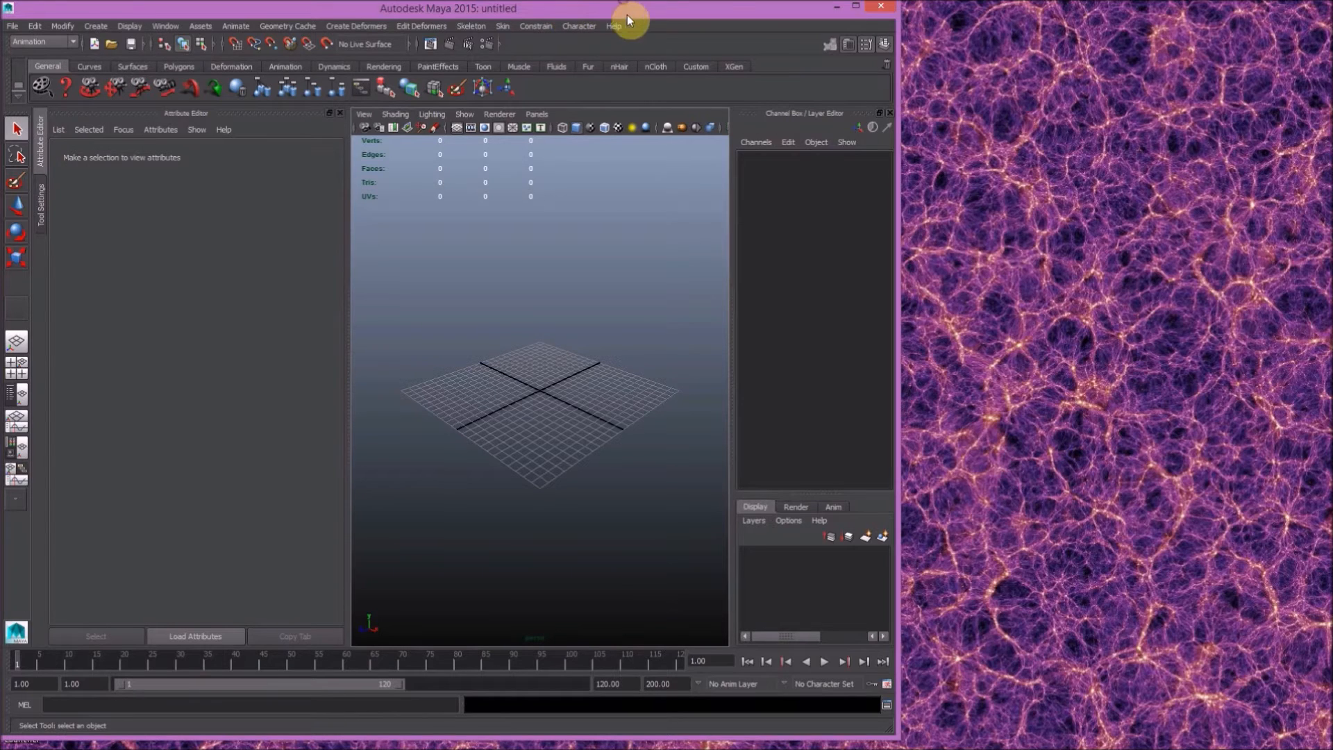
- In Maya, import CLOTH1.1.obj and original pose.fbx from the TUT folder into the empty scene
double_click(627, 15)
left_click(821, 280)
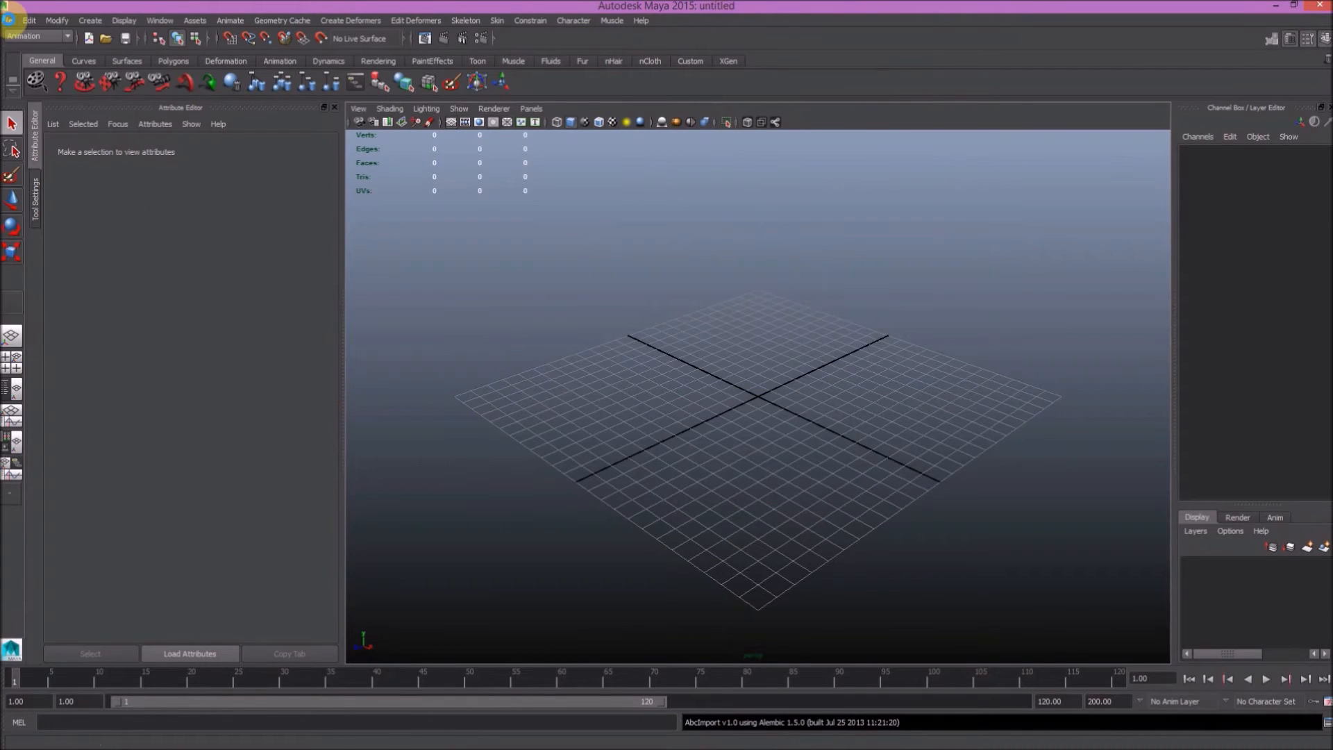
left_click(9, 18)
left_click(30, 143)
left_click(386, 368)
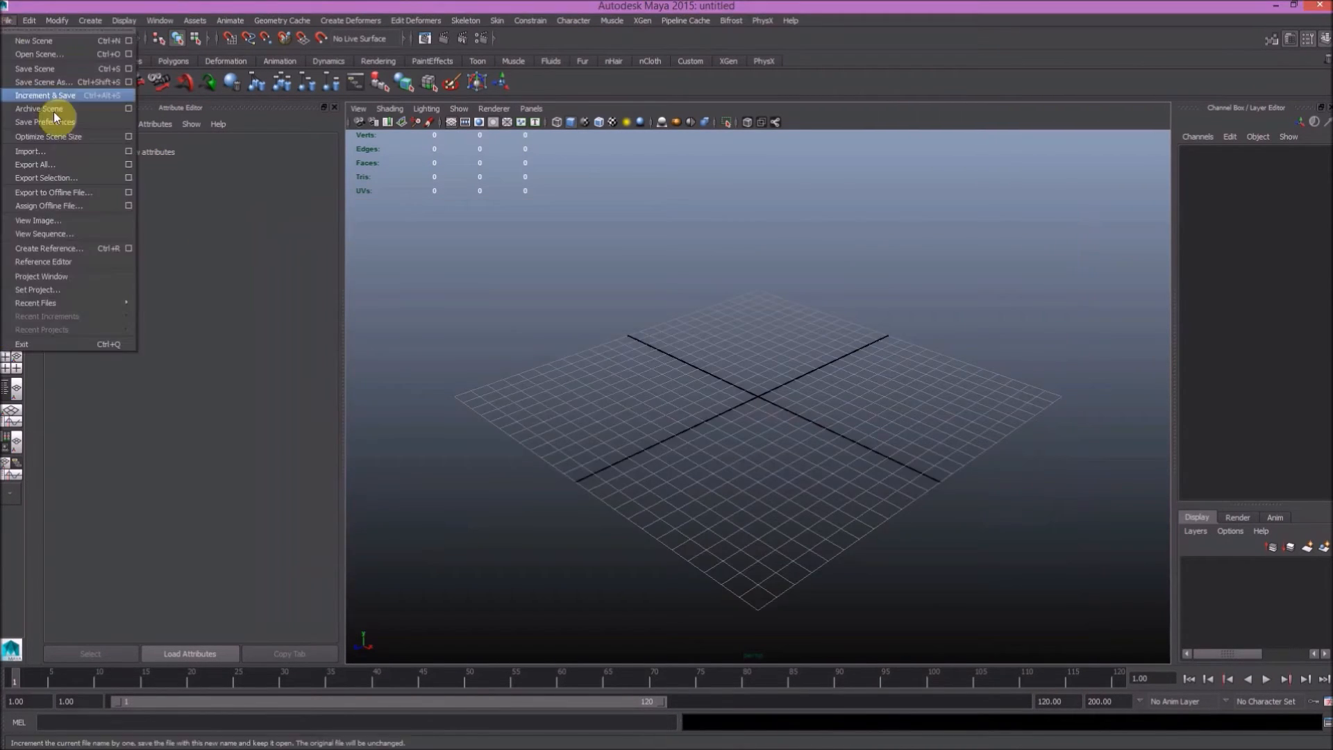
left_click(30, 143)
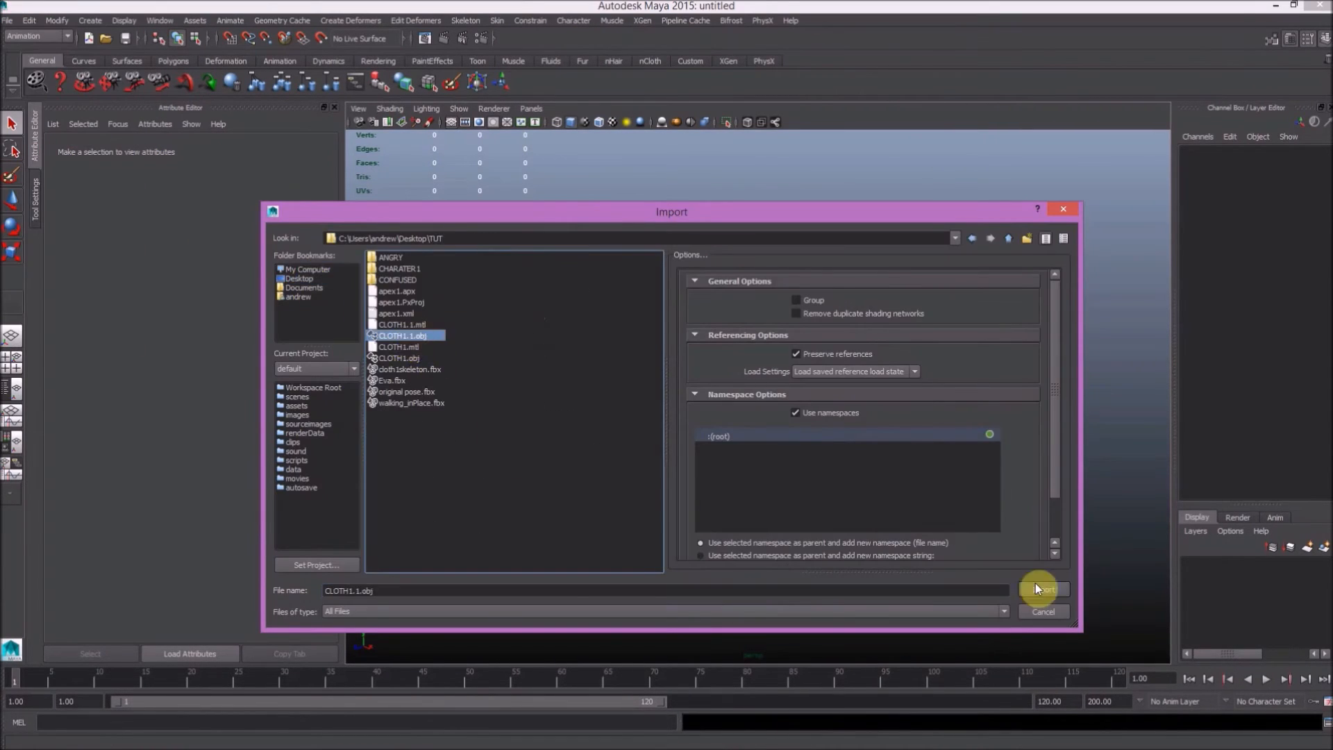
double_click(399, 336)
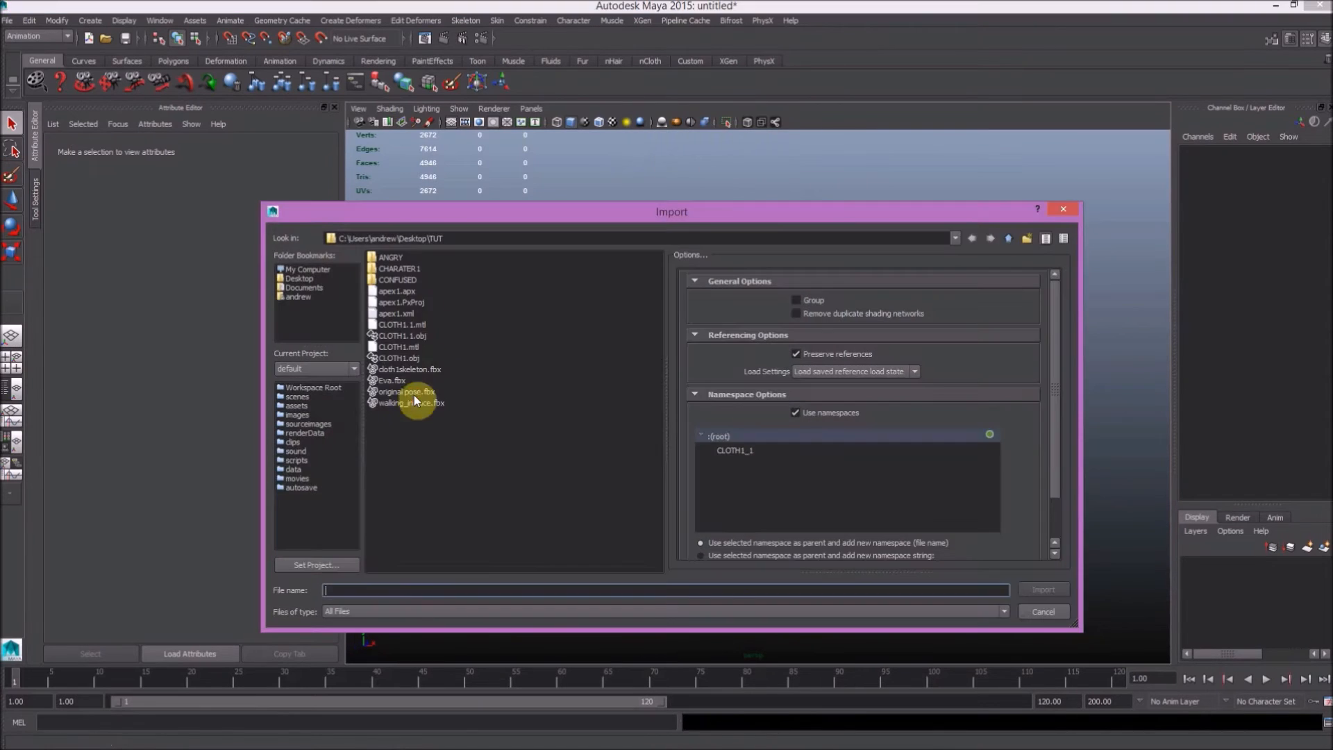
double_click(409, 391)
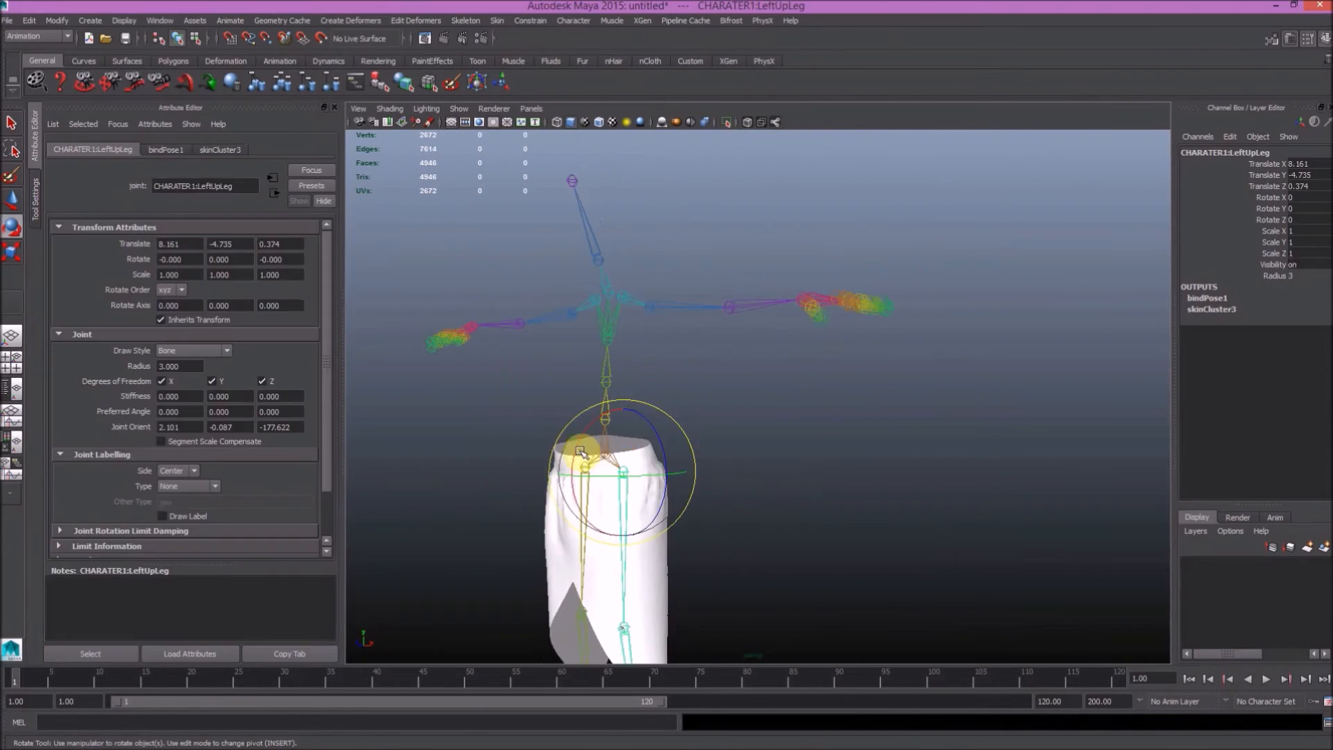
- Export the whole scene to the TUT folder as an FBX named cloth1.1skeleton and close Maya
left_click_drag(580, 452, 809, 560)
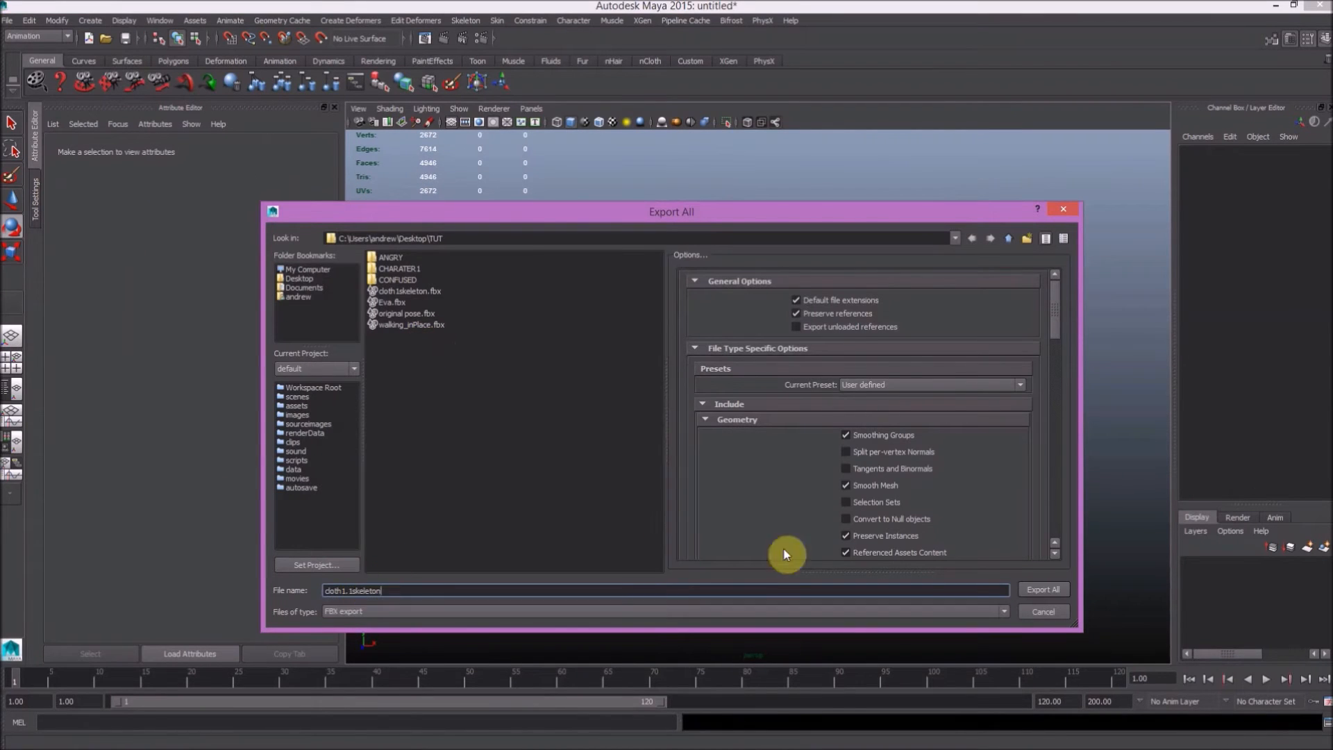
left_click(1043, 589)
left_click(1318, 5)
left_click(611, 386)
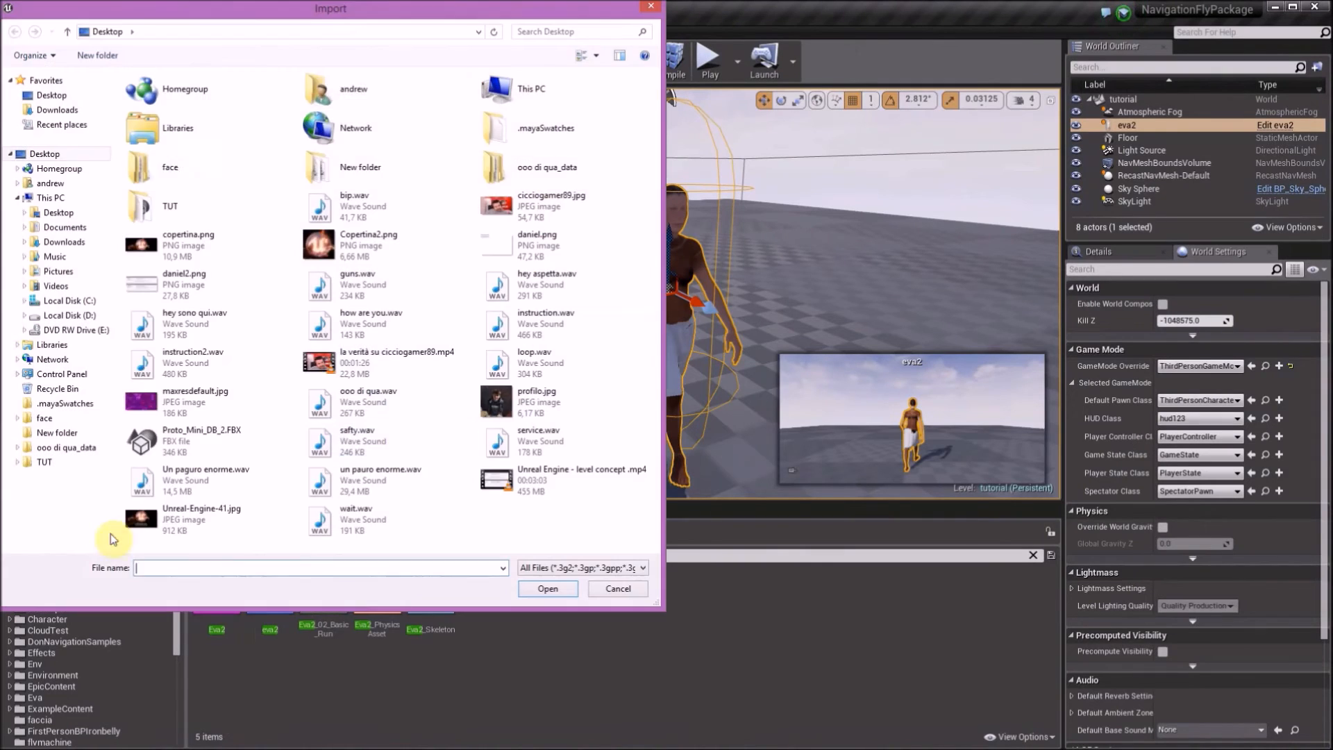
- In Unreal Editor, import cloth1.1skeleton from the TUT folder using the Eva2 skeleton
left_click(44, 462)
left_click(179, 170)
left_click(555, 587)
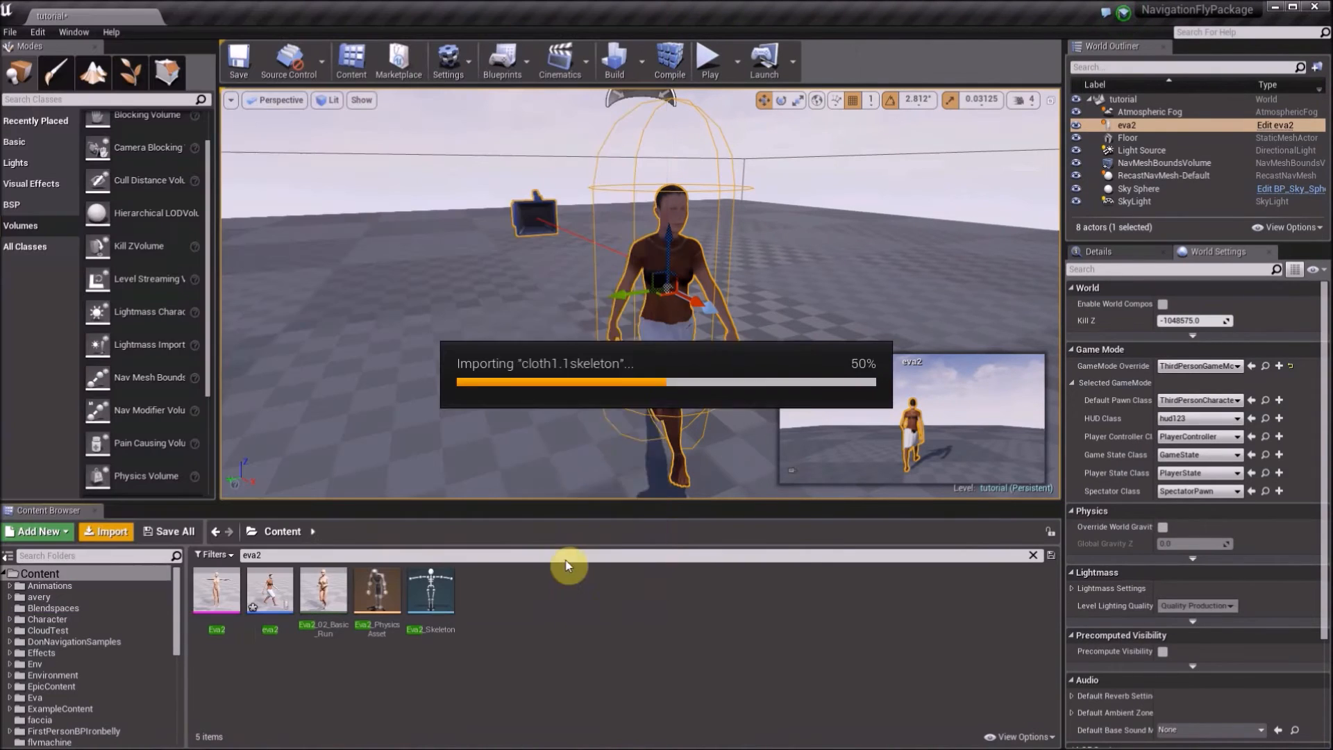
left_click(635, 298)
left_click(630, 387)
type("eva2")
left_click(646, 404)
left_click(657, 705)
left_click(999, 171)
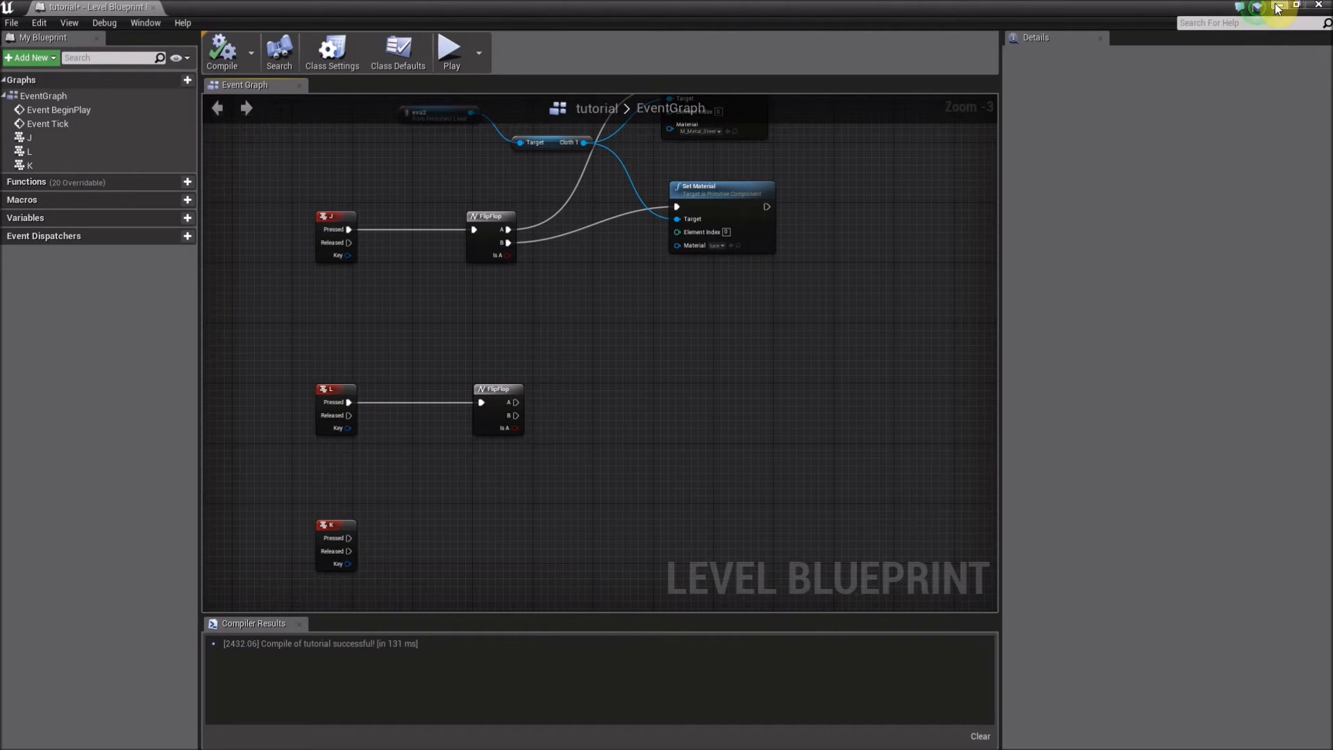
- Search the project content for "cloth" and inspect the cloth skeletal meshes it contains
left_click(1277, 8)
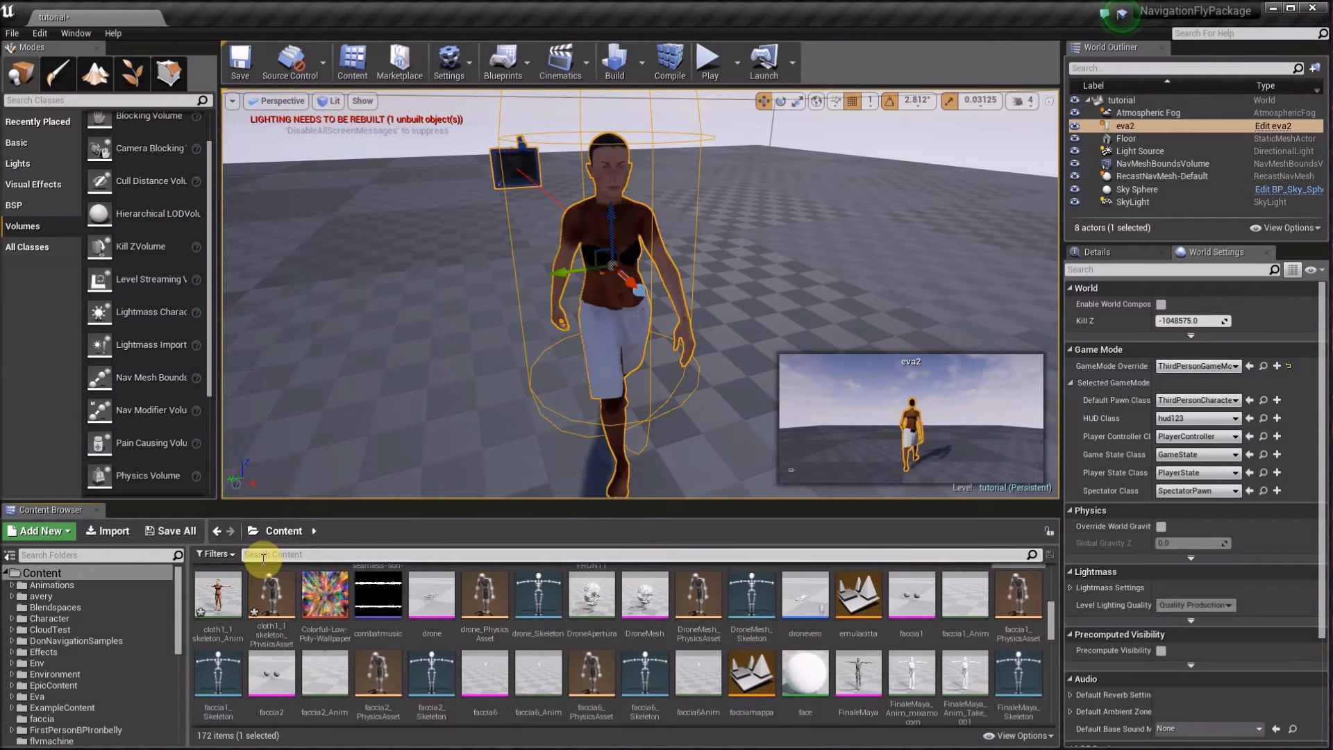
left_click(221, 608)
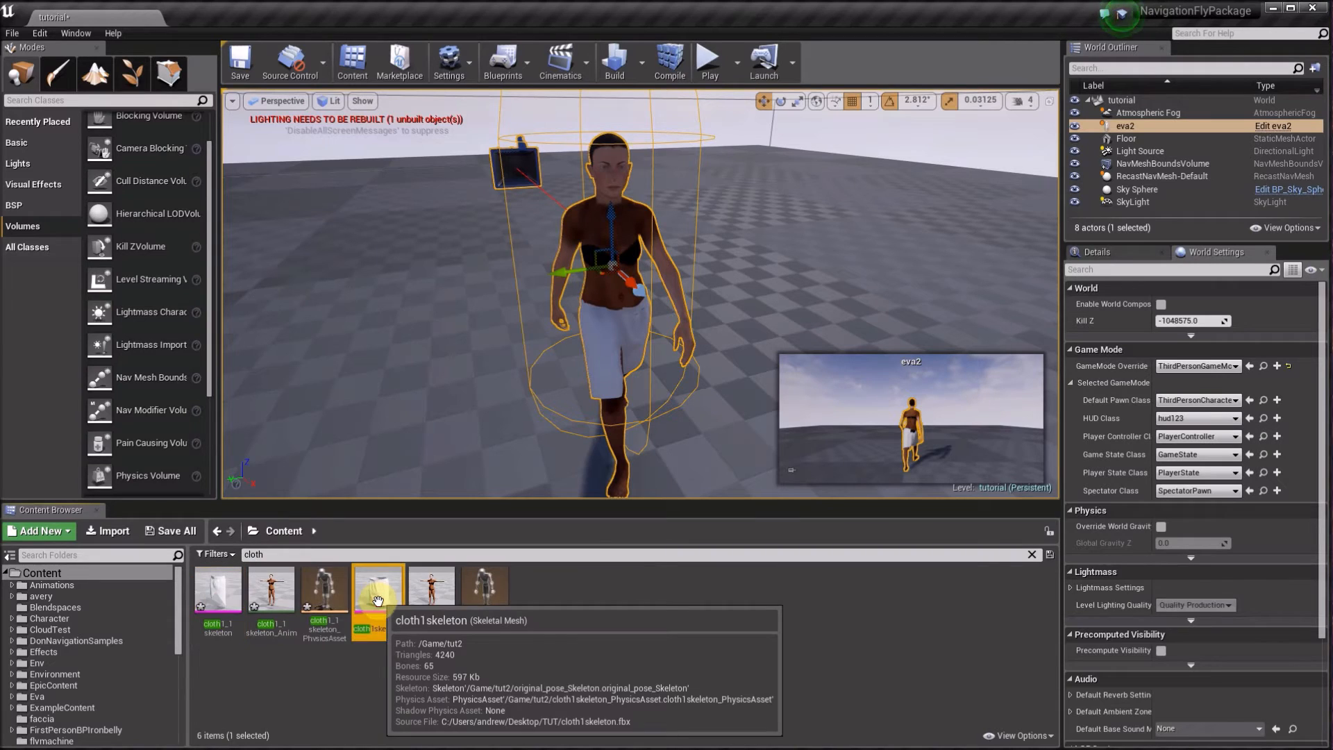
left_click(400, 673)
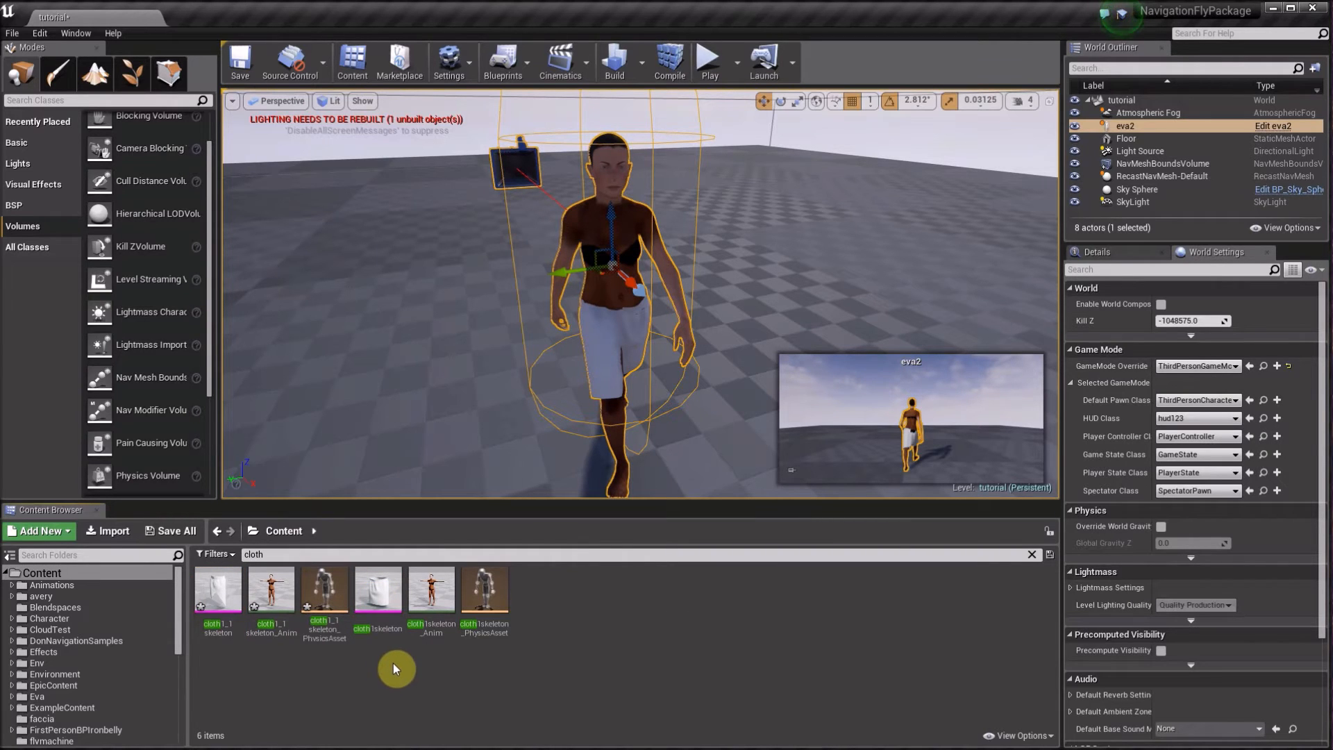
right_click_drag(649, 372, 651, 344)
key("s")
key("w")
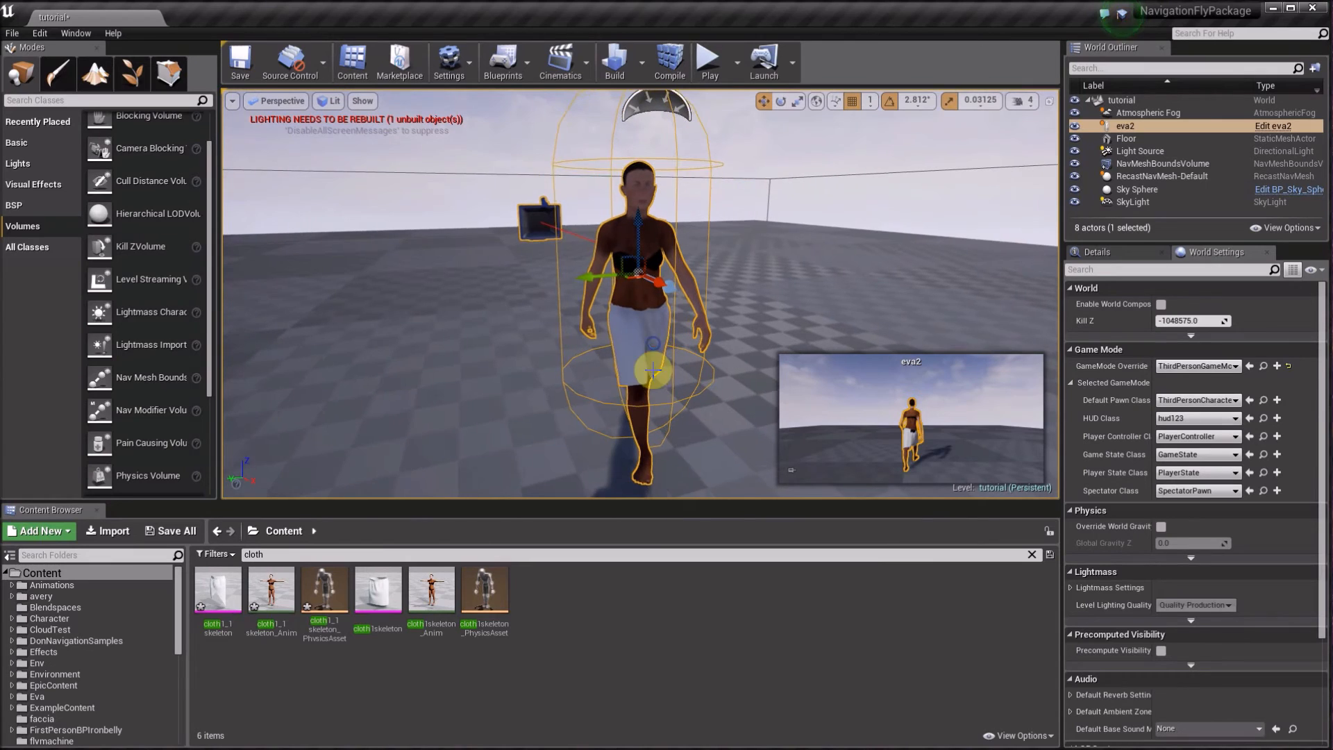
left_click(279, 554)
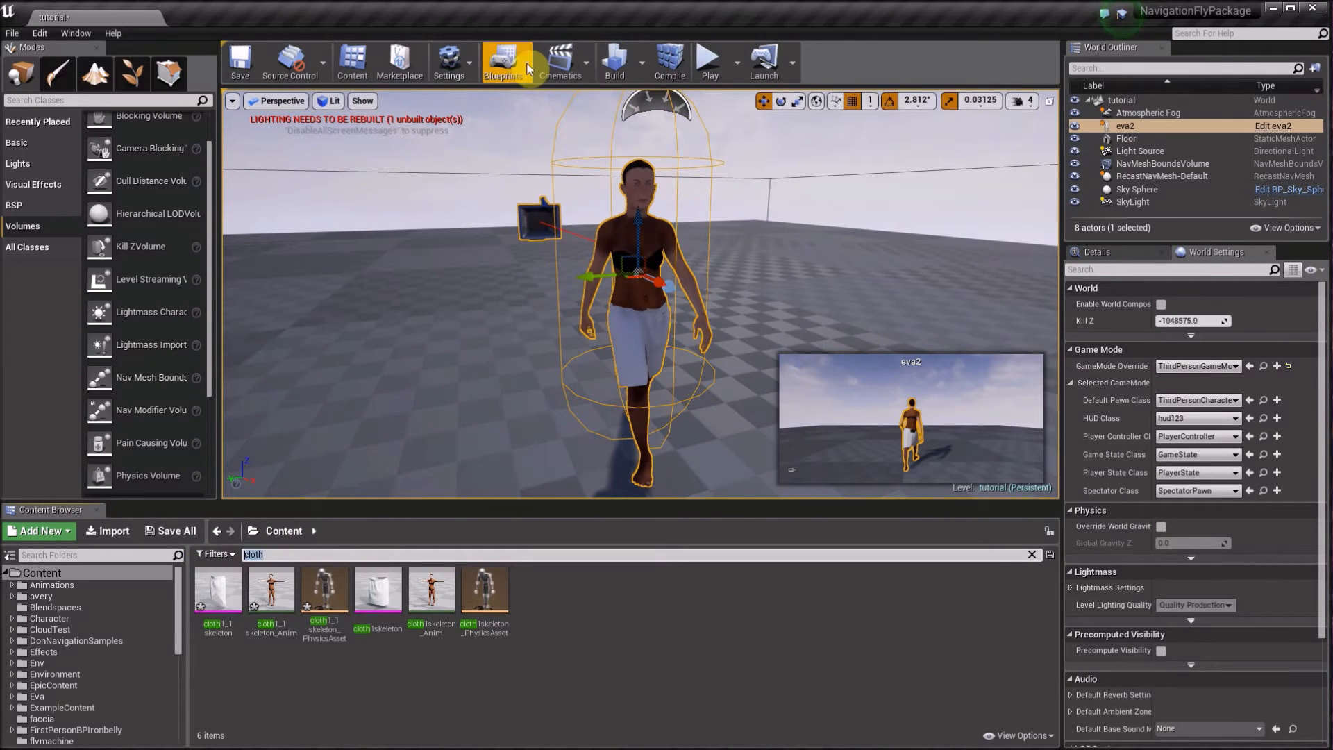
- In the level blueprint, copy the eva2 and Cloth 1 reference nodes to the area above the L key event
left_click(505, 63)
mouse_move(528, 210)
left_click(549, 180)
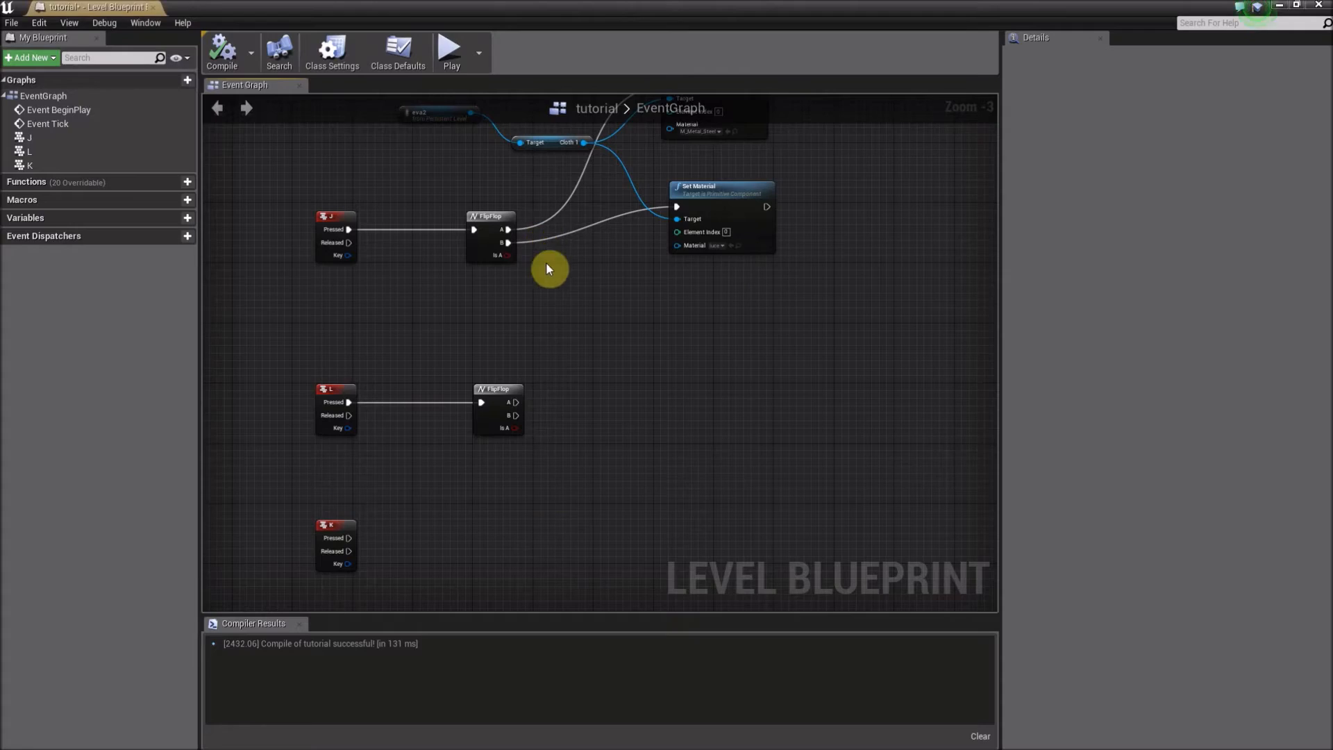
right_click_drag(443, 359, 405, 399)
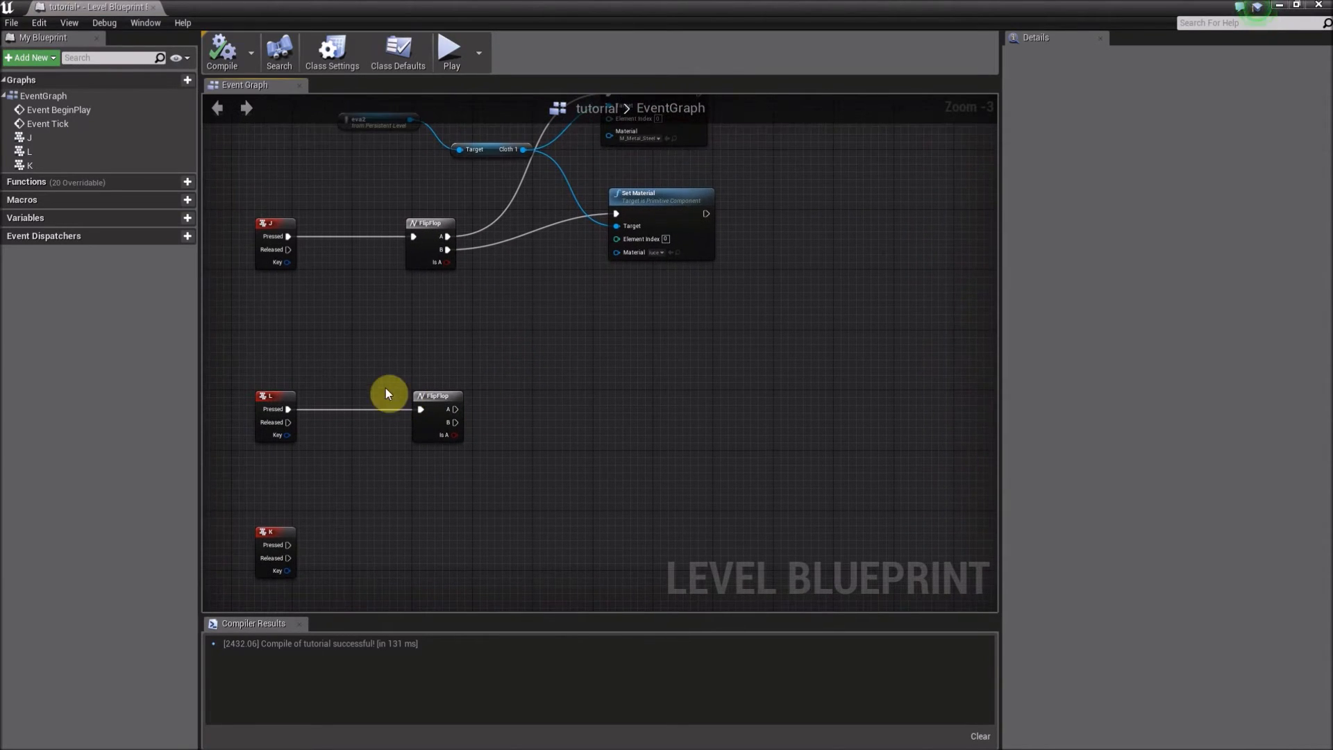
right_click(385, 344)
right_click_drag(368, 188, 376, 240)
left_click(377, 174)
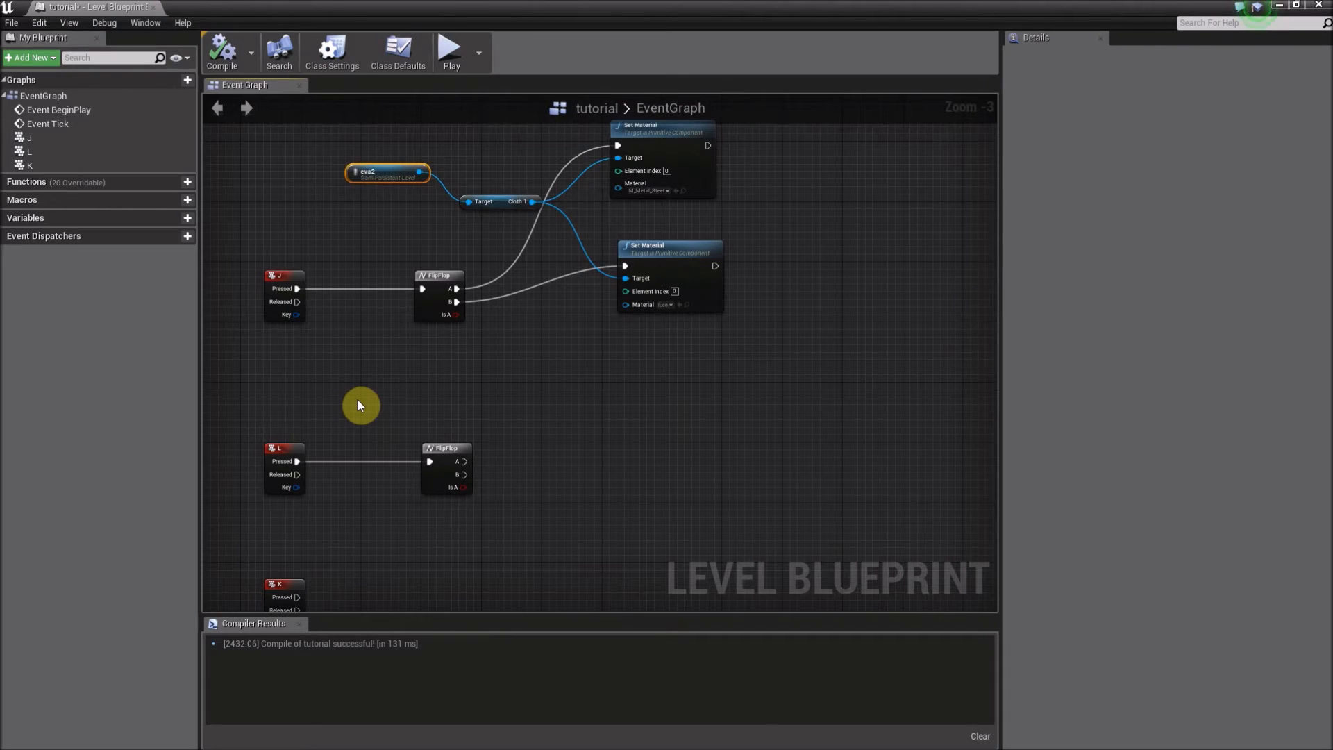
key("ctrl+v")
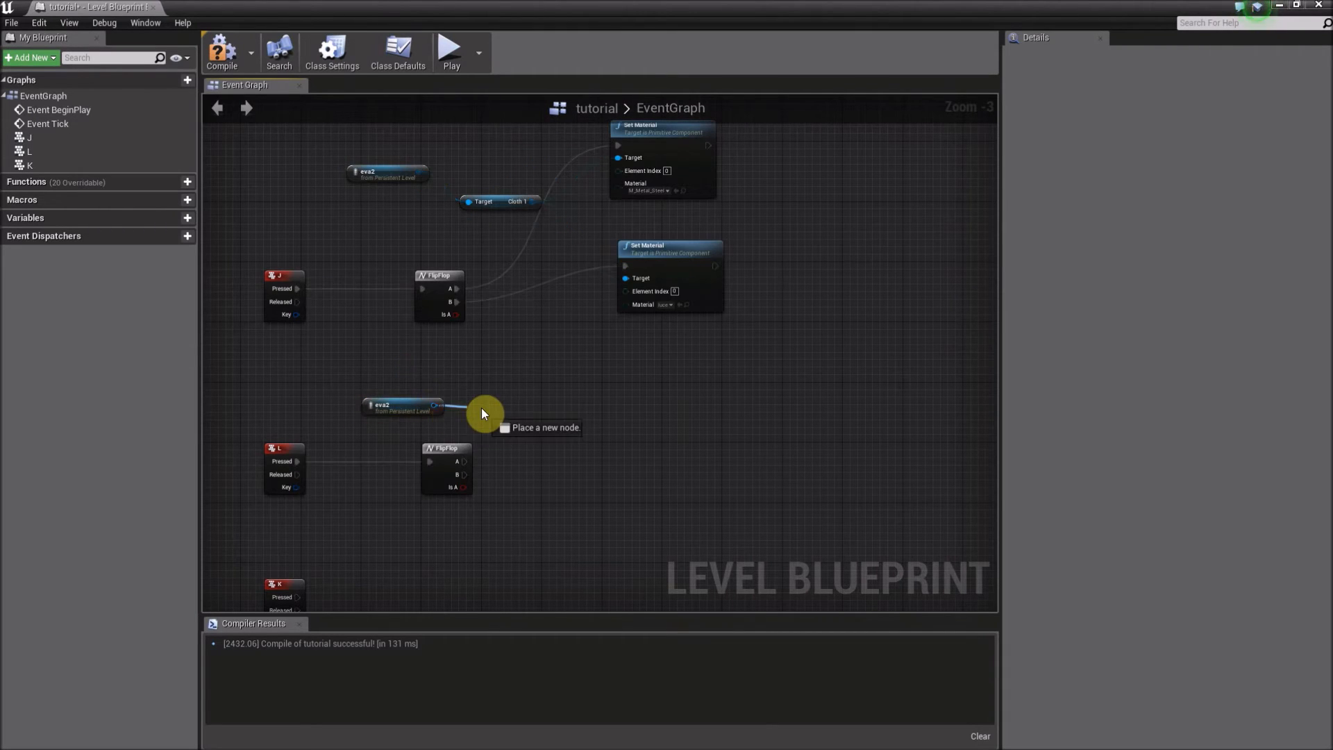
left_click(490, 203)
key("ctrl+c")
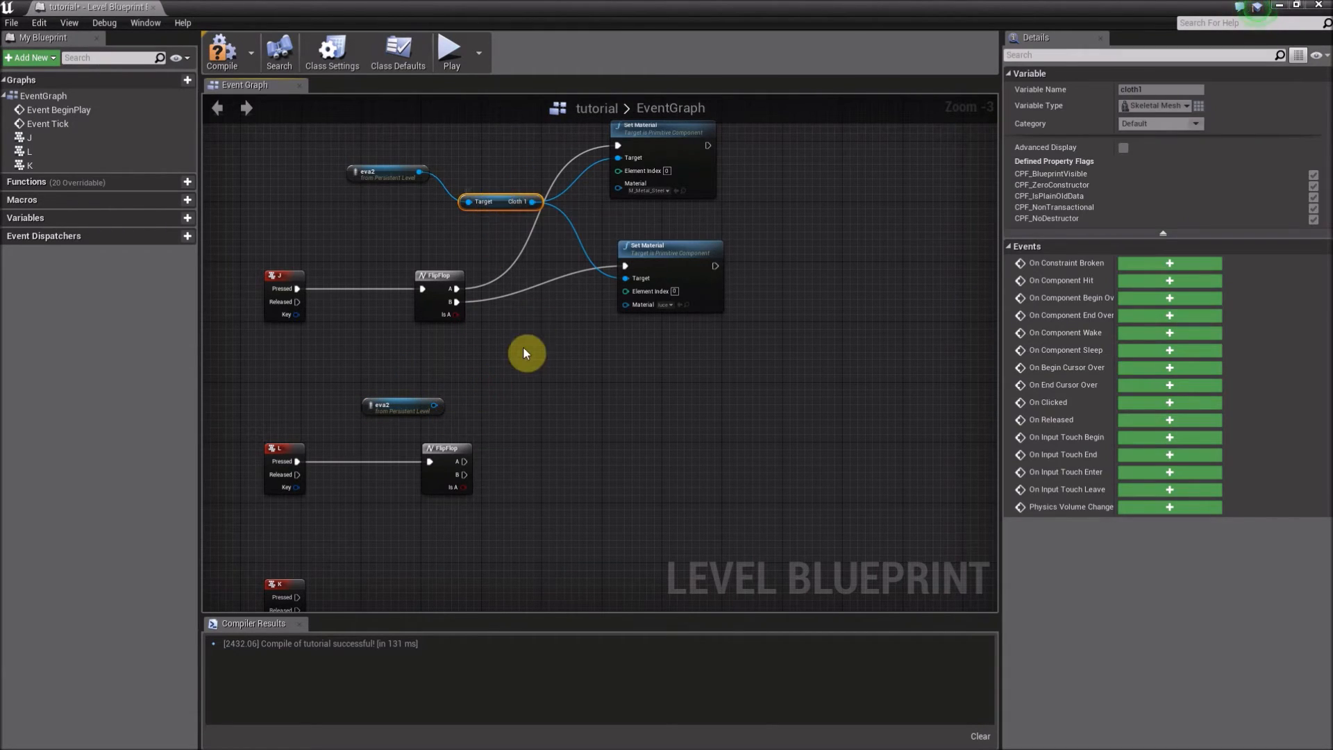
key("ctrl+v")
- Connect the copied eva2 reference to the copied Cloth 1 node and add a Set Skeletal Mesh node from Cloth 1
left_click_drag(434, 404, 588, 440)
type("set skeleta")
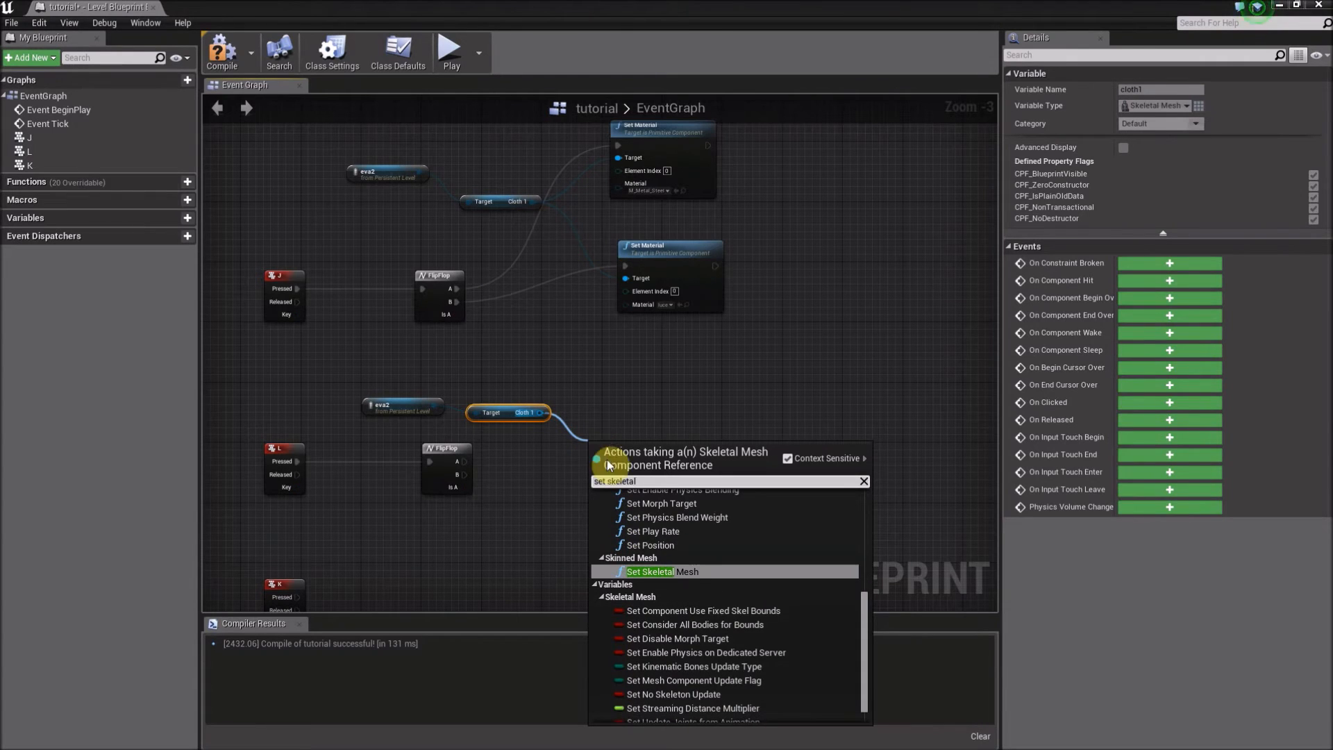
left_click(631, 572)
left_click_drag(650, 459, 710, 490)
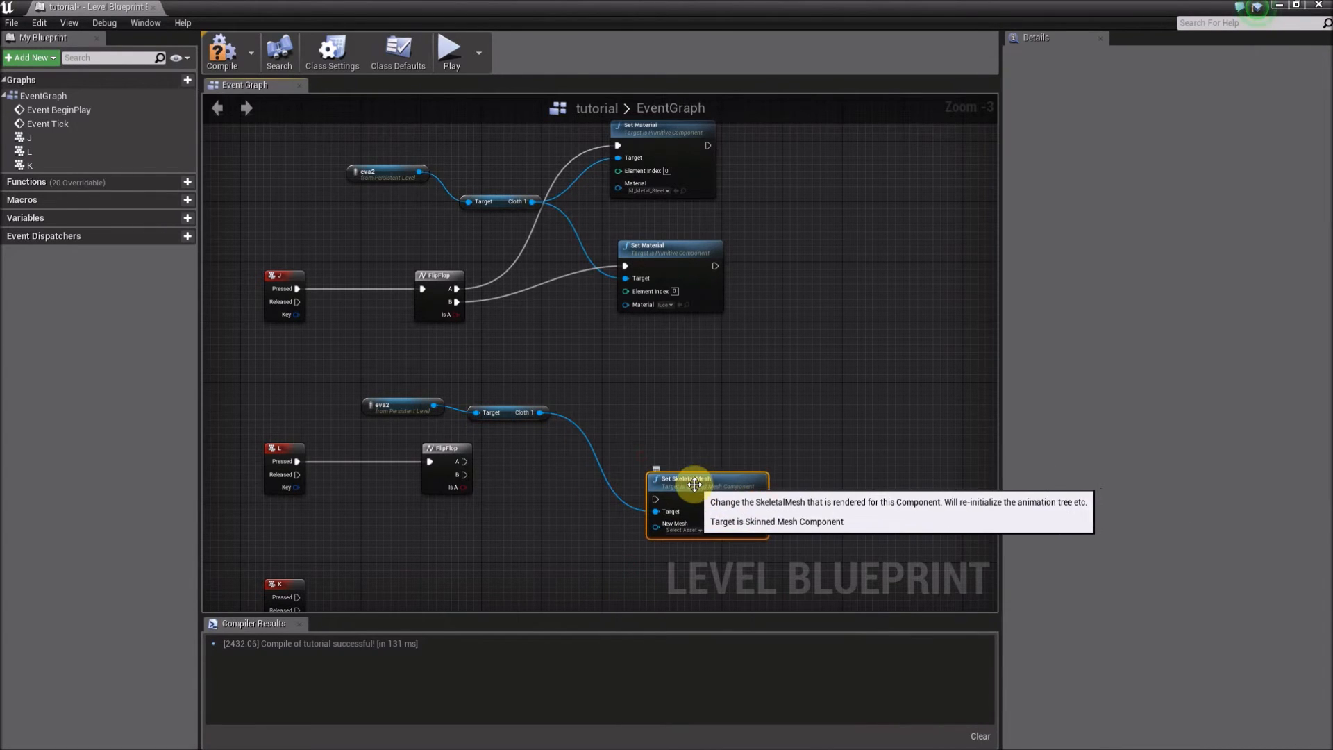
- Duplicate the Set Skeletal Mesh node above the original and connect the copy's target to Cloth 1
key("ctrl+c")
key("ctrl+v")
left_click_drag(717, 445, 687, 406)
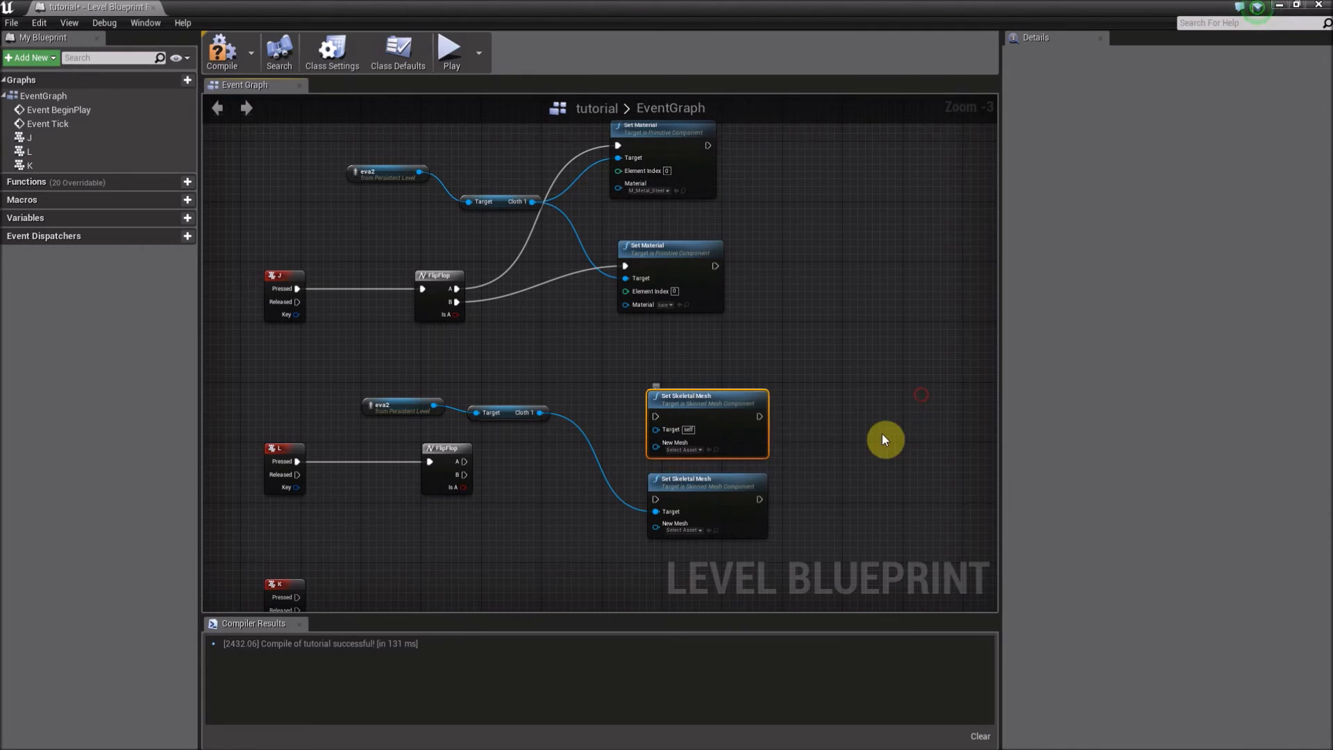
left_click_drag(701, 501, 686, 517)
left_click_drag(540, 411, 665, 450)
left_click_drag(544, 414, 668, 432)
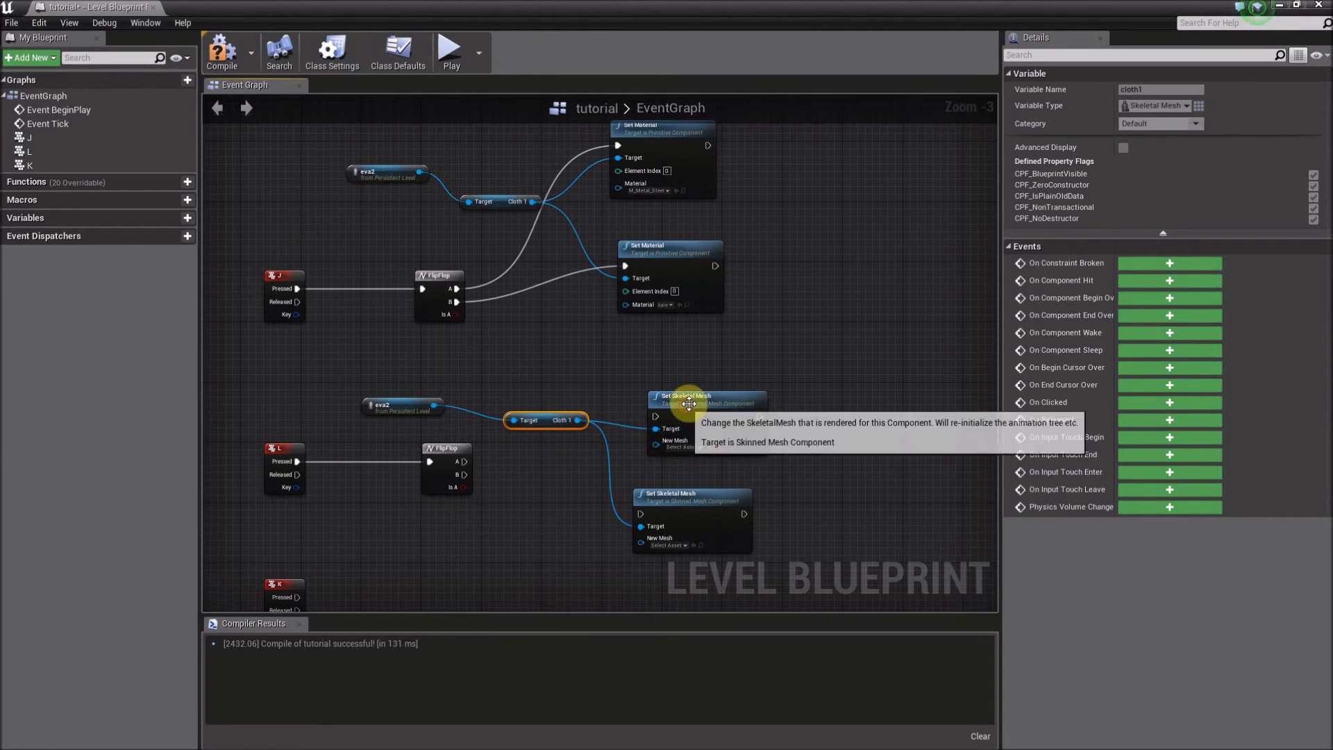
- Connect the L key FlipFlop's A output to the upper Set Skeletal Mesh node and B to the lower one
left_click(497, 463)
left_click_drag(464, 461, 672, 414)
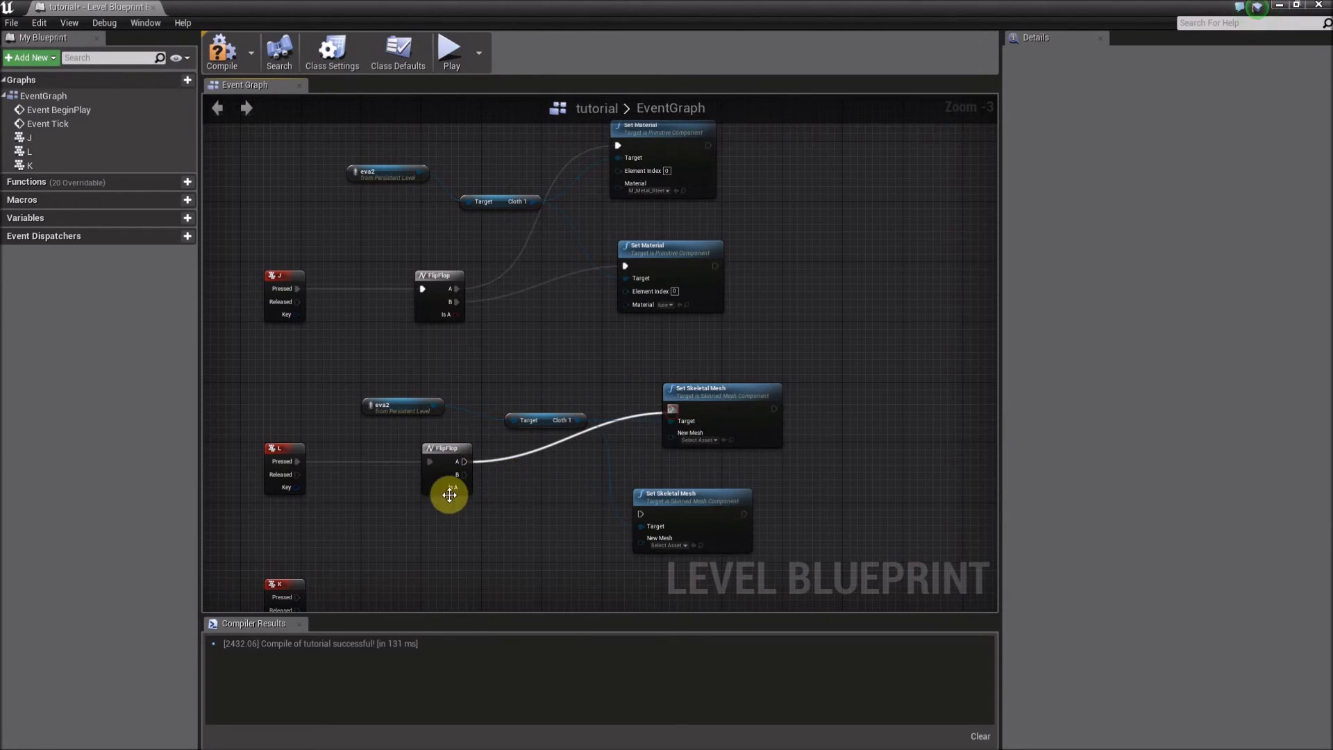
left_click(490, 467)
left_click_drag(464, 461, 671, 408)
left_click_drag(466, 473, 642, 514)
- Set the lower Set Material node's material to metallonero and compile the level blueprint
right_click_drag(536, 365, 545, 462)
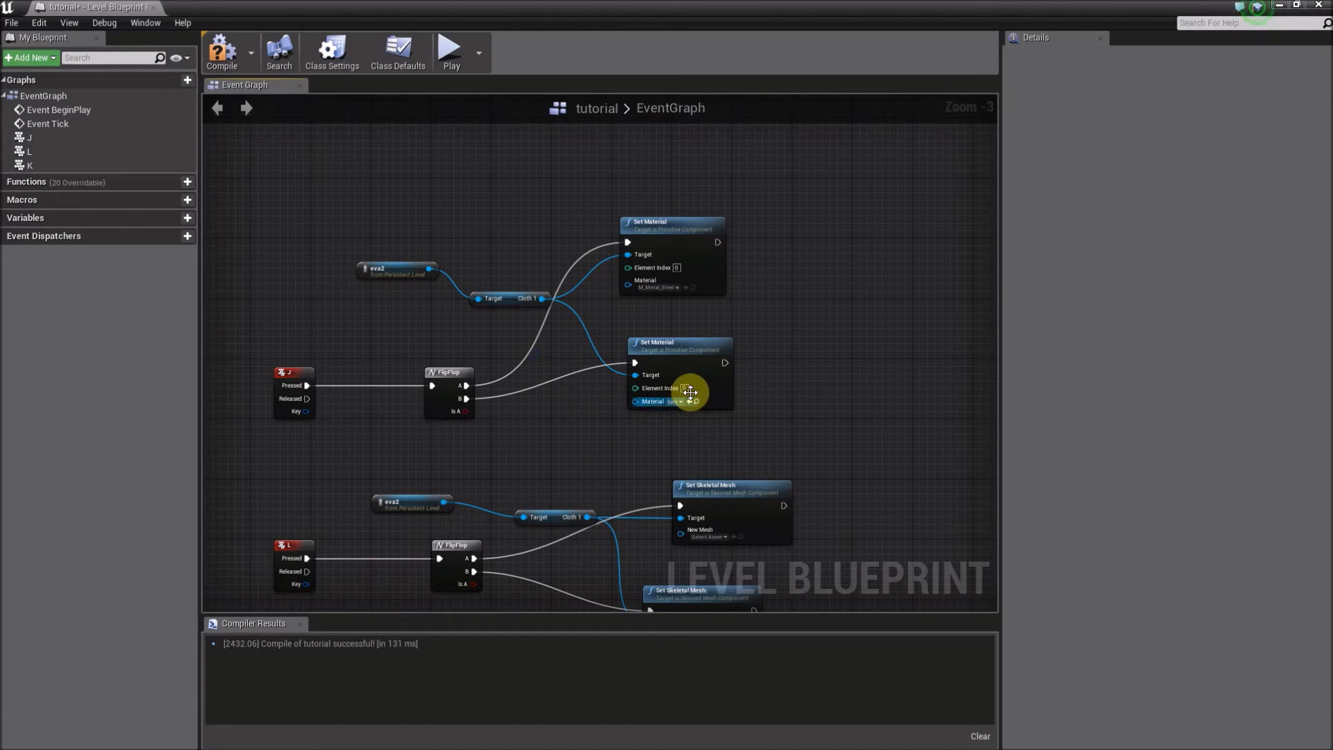
scroll(684, 388, "up", 3)
left_click(665, 407)
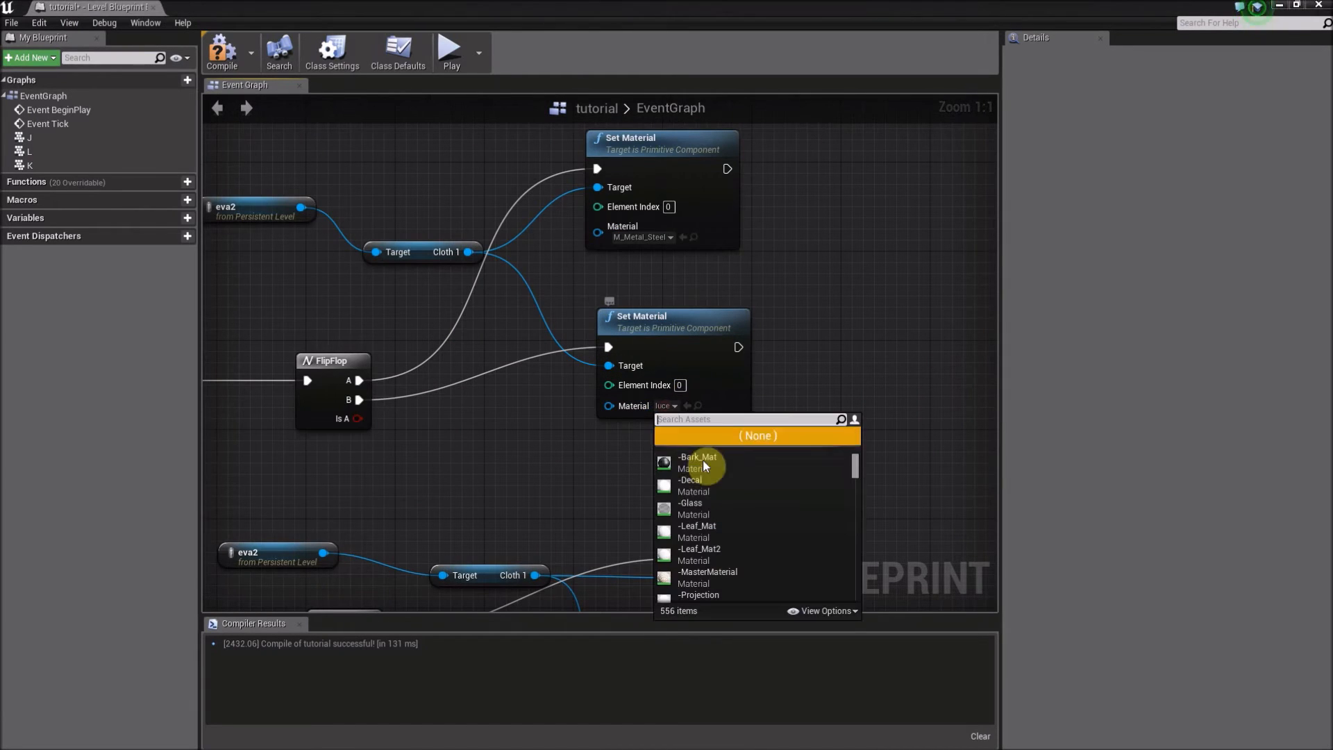
type("me")
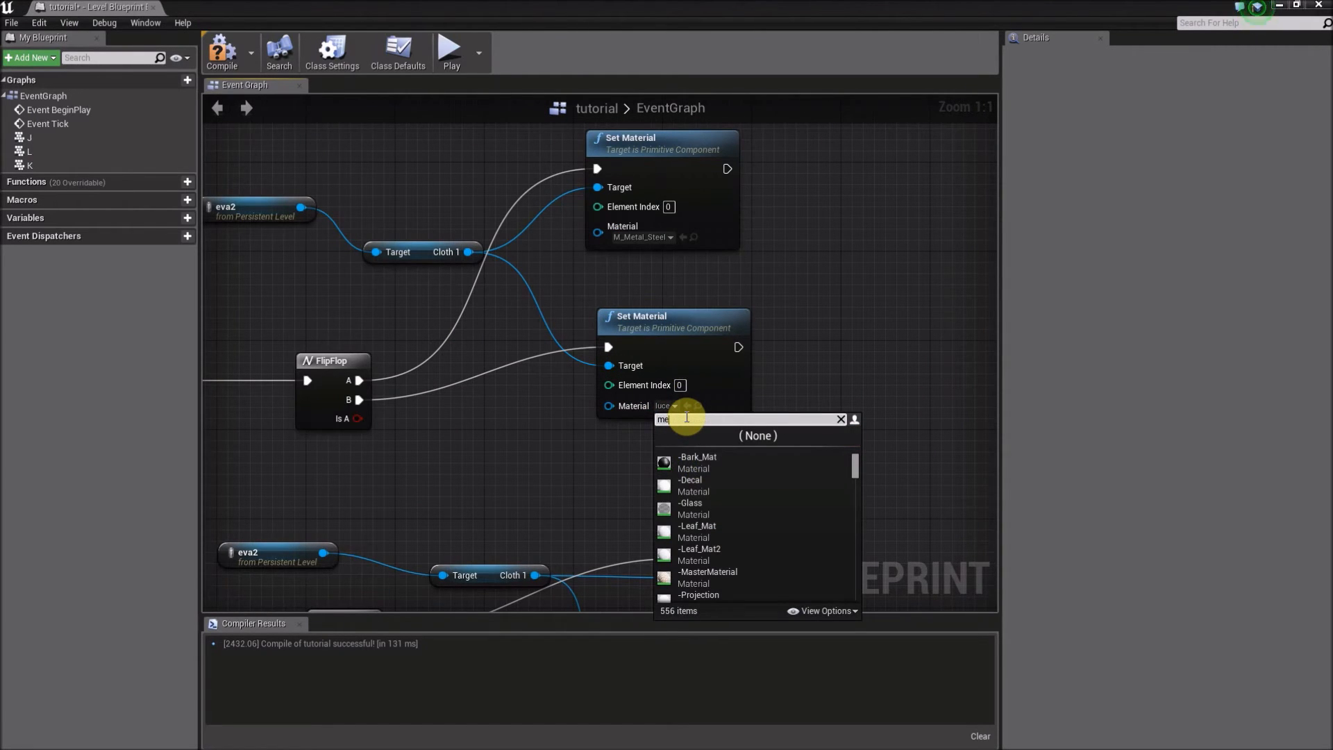
type("tal")
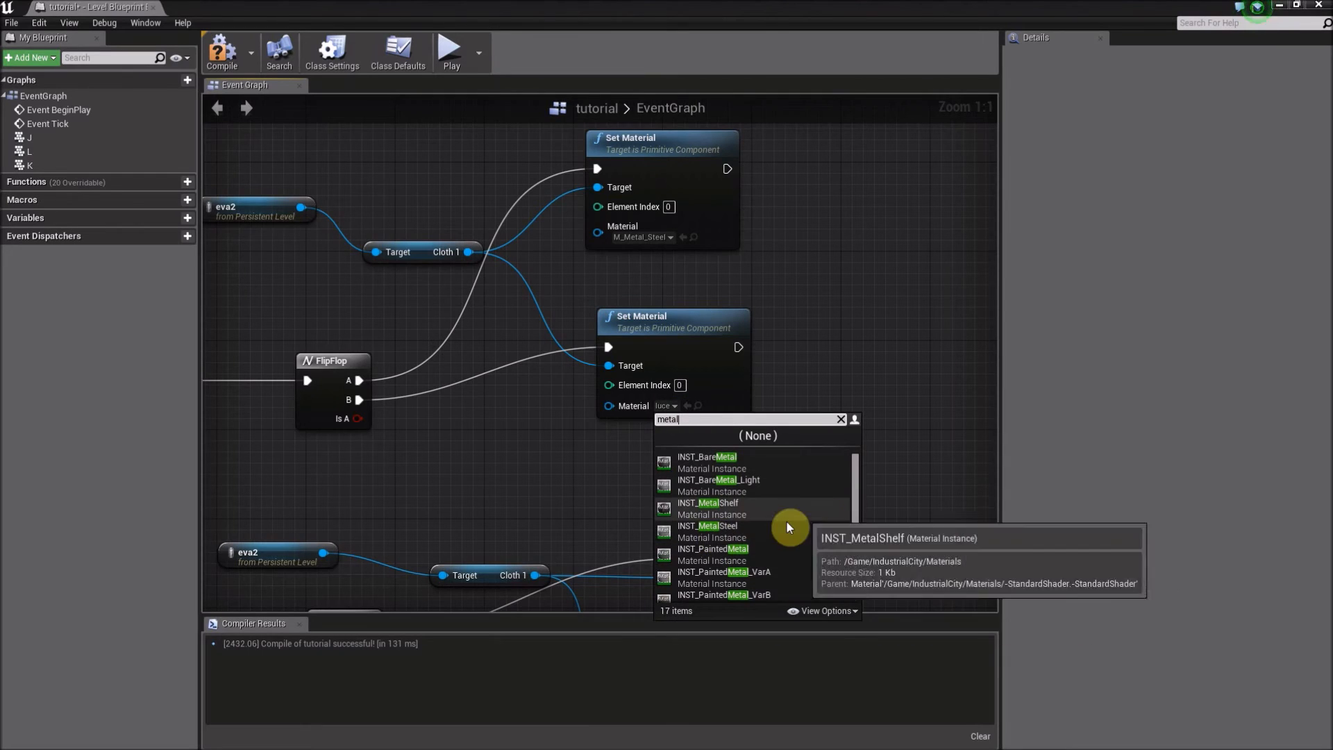
scroll(811, 532, "down", 5)
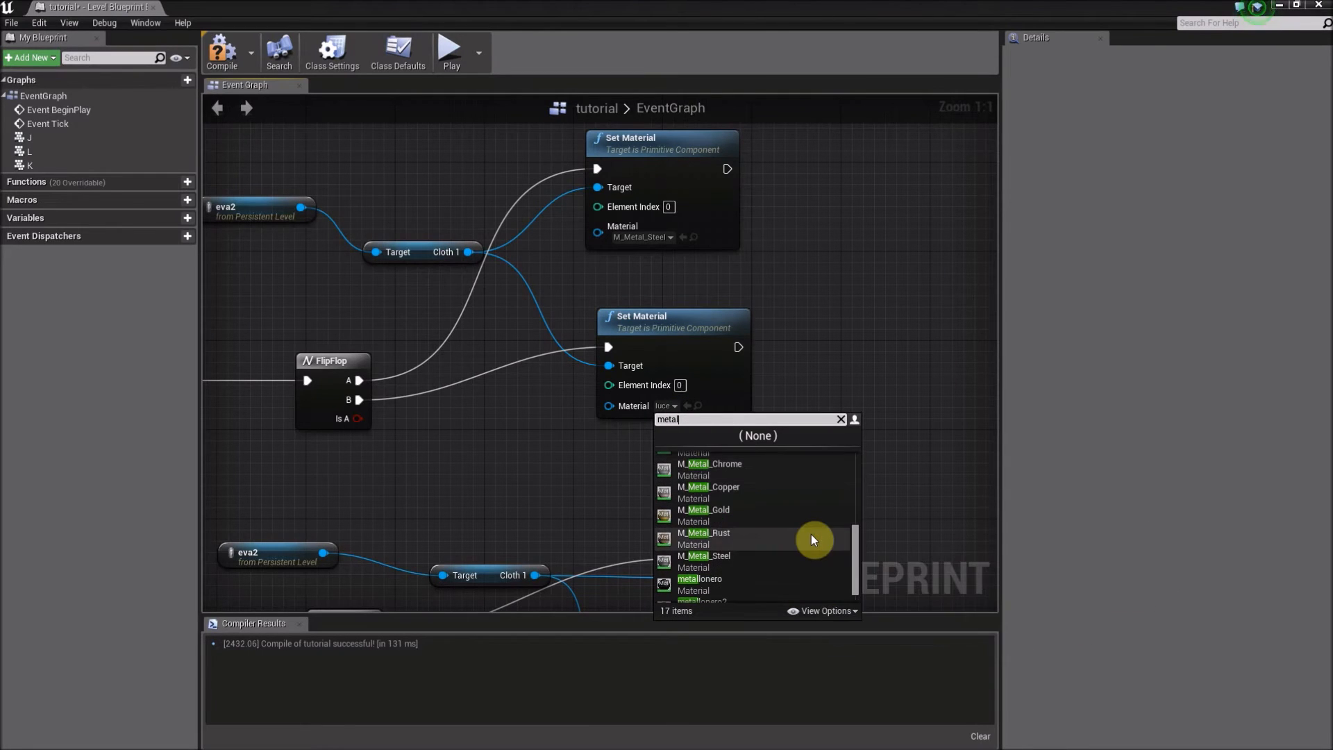
left_click(752, 581)
left_click(223, 51)
- Move the J key node group up and enclose it in a comment named "material"
scroll(485, 347, "down", 4)
left_click_drag(330, 214, 693, 349)
left_click_drag(659, 222, 686, 155)
right_click(562, 209)
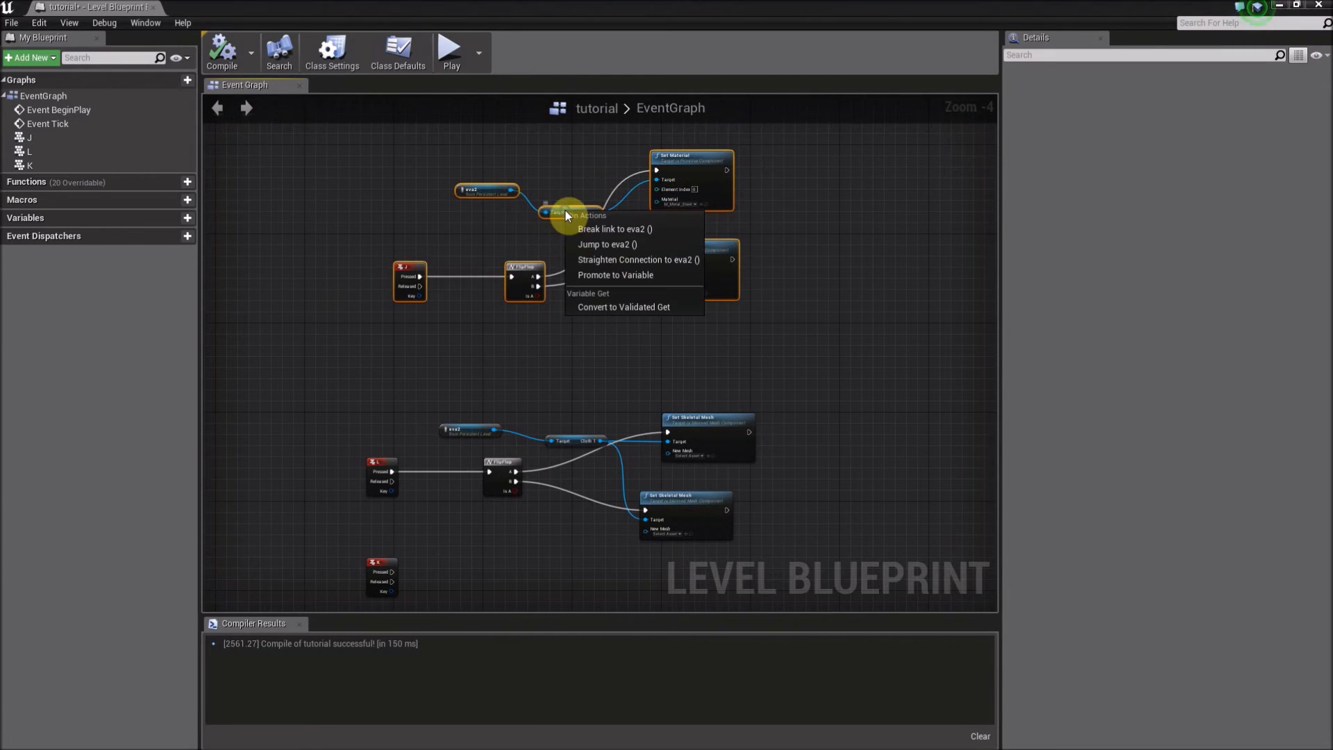
left_click(451, 200)
left_click_drag(364, 142, 752, 321)
right_click(727, 331)
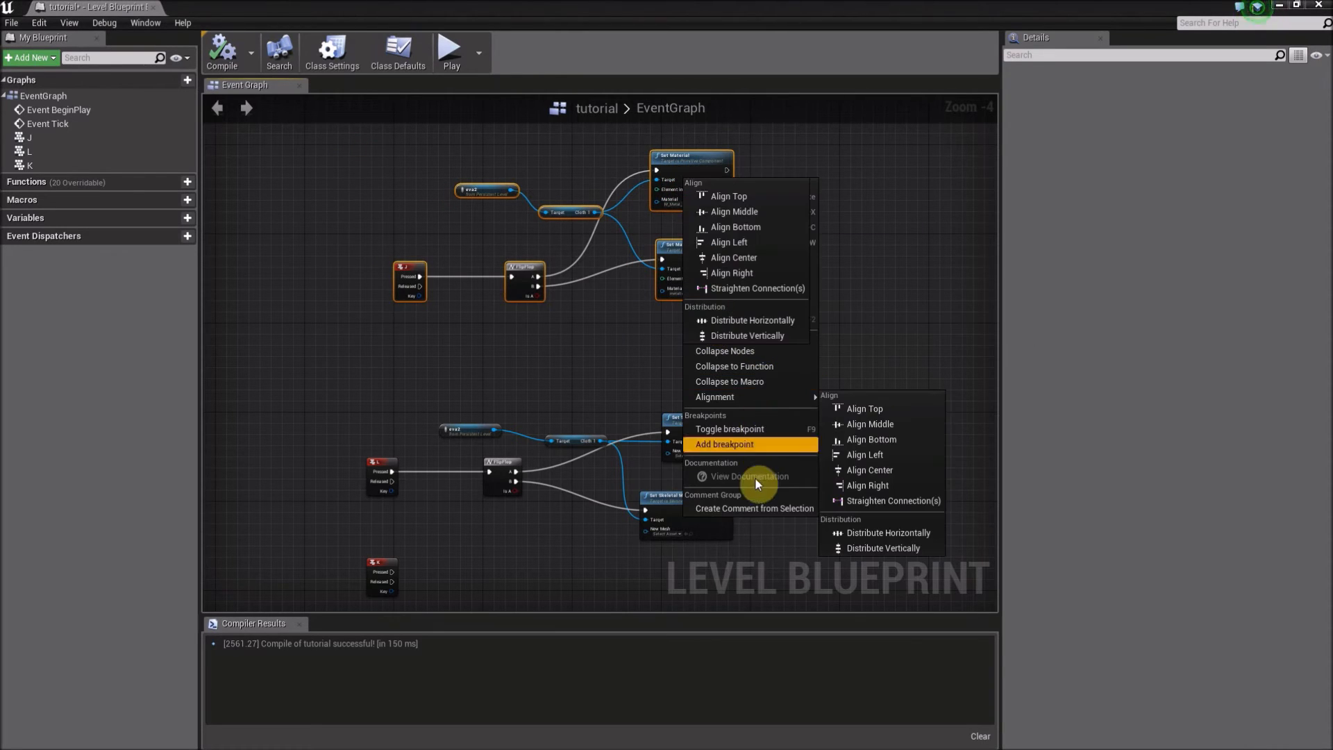
left_click(746, 509)
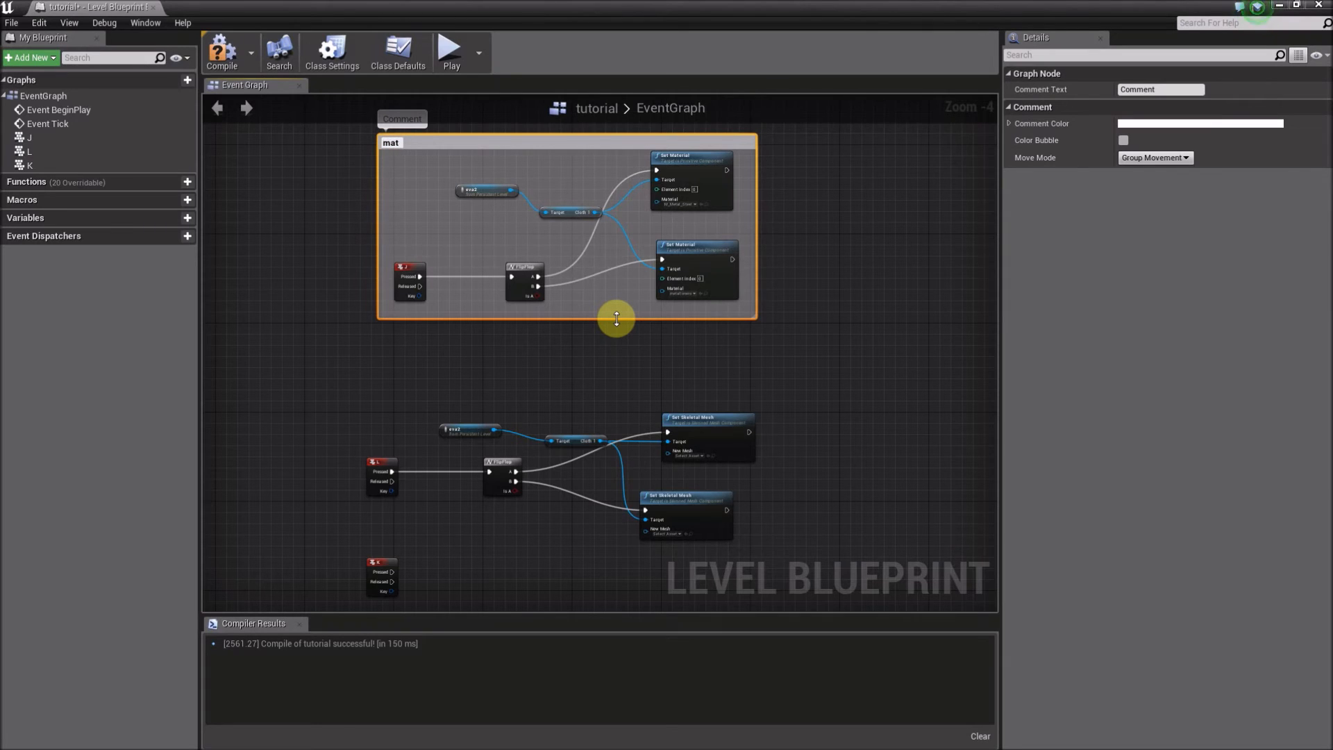
- Move the K key event away and enclose the L key nodes in a comment named "skeletal mesh"
right_click_drag(628, 421, 569, 243)
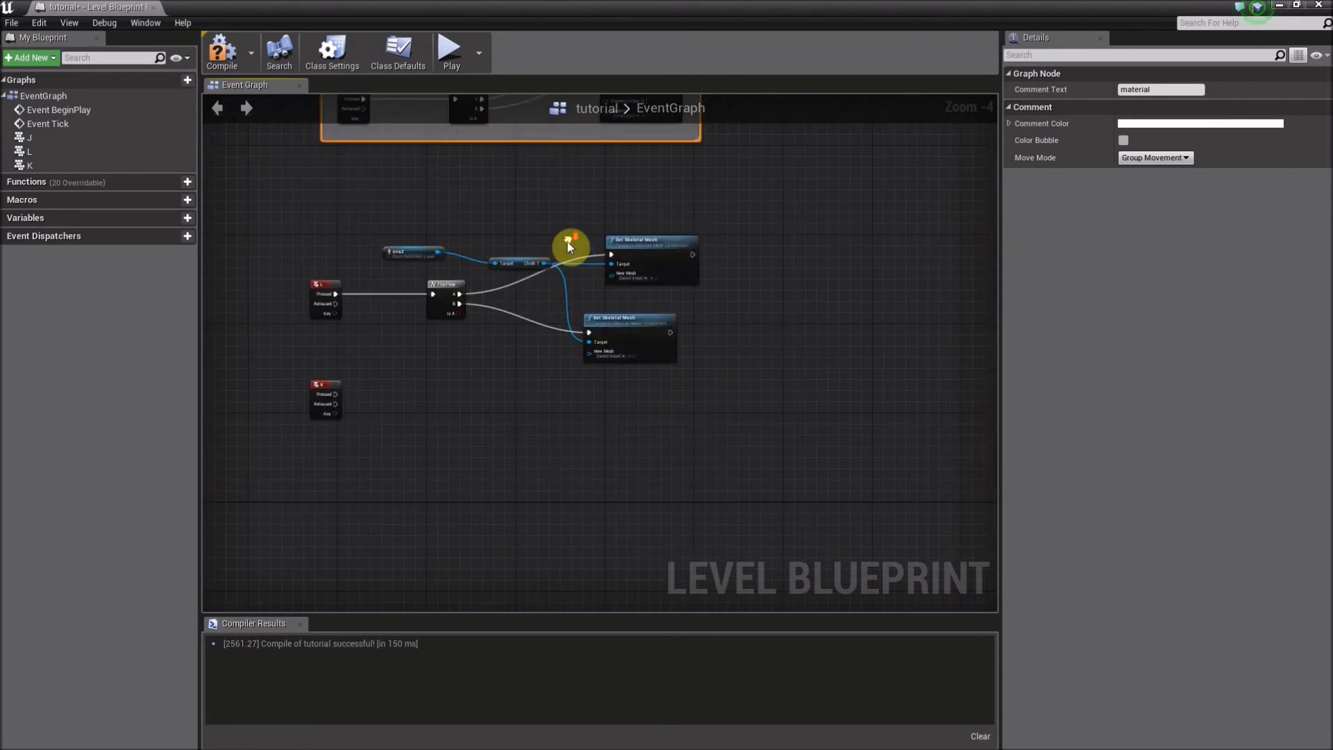
scroll(569, 243, "down", 4)
scroll(474, 290, "up", 4)
left_click_drag(461, 320, 489, 476)
left_click(575, 299)
right_click_drag(577, 298, 492, 372)
scroll(494, 384, "down", 2)
left_click_drag(723, 374, 725, 380)
right_click(609, 325)
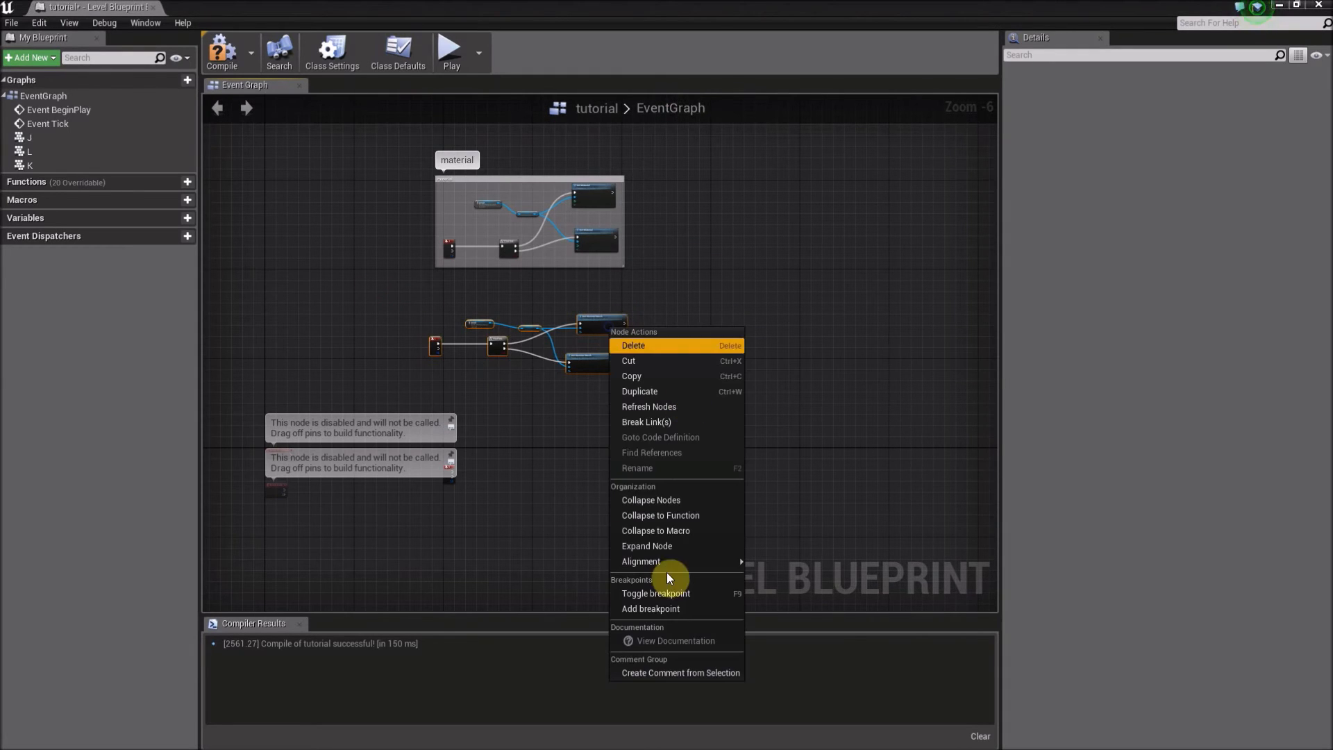
left_click(655, 670)
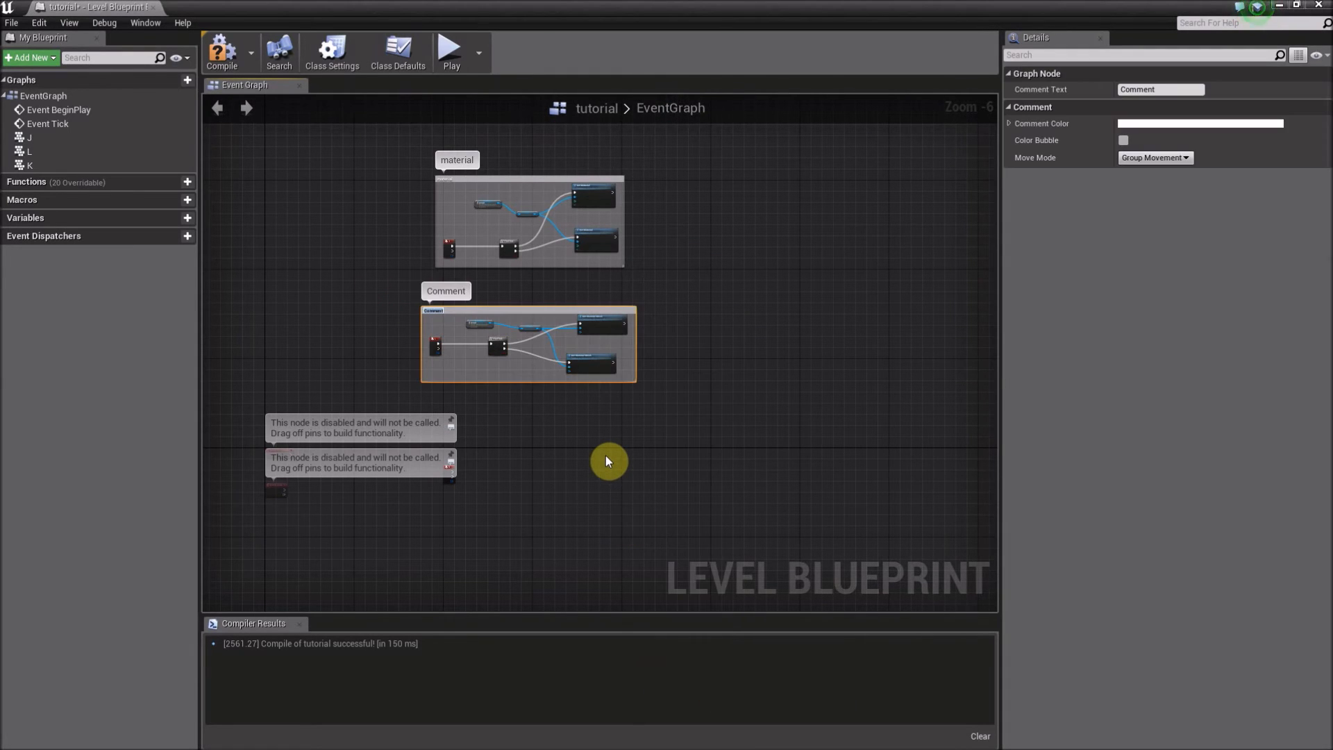
type("skeletal mesh")
key("Return")
- Color the skeletal mesh comment crimson with red 1.0, green 0.0 and blue 0.183
scroll(477, 309, "up", 4)
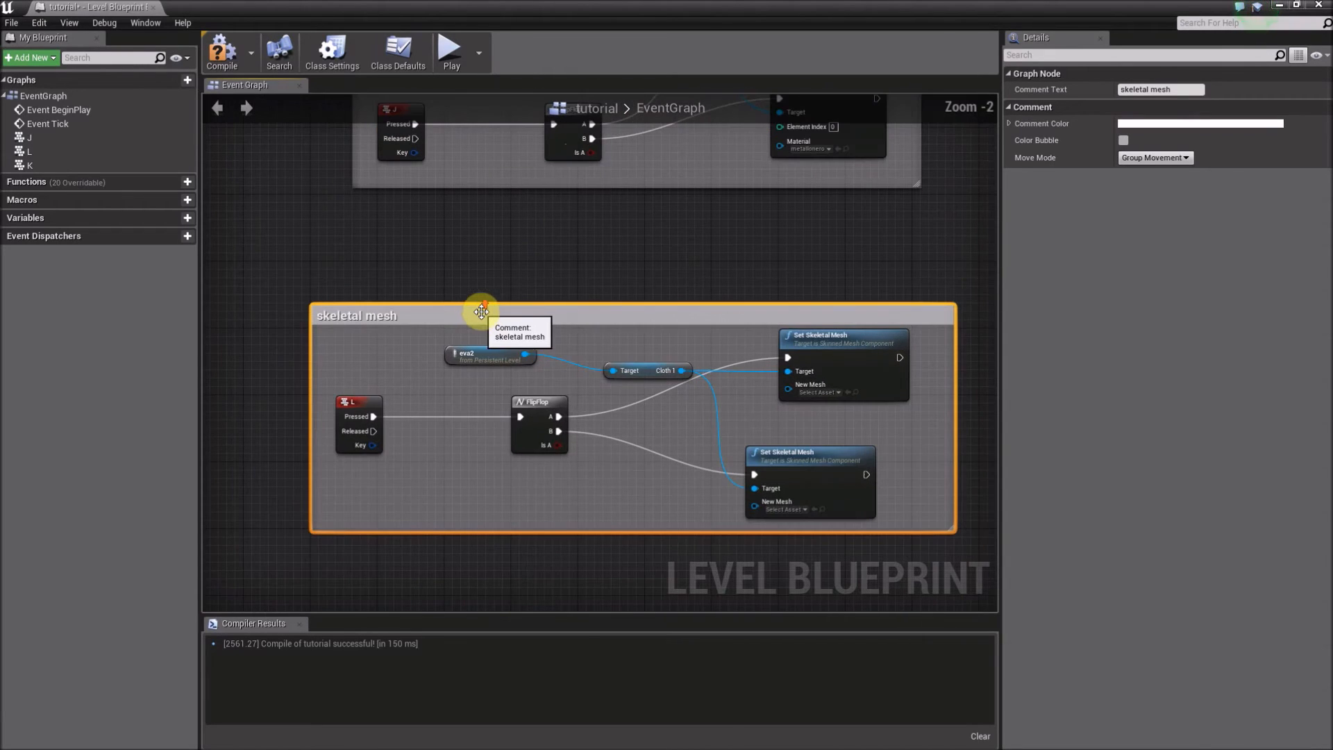
left_click(1235, 121)
left_click_drag(1121, 348, 1173, 330)
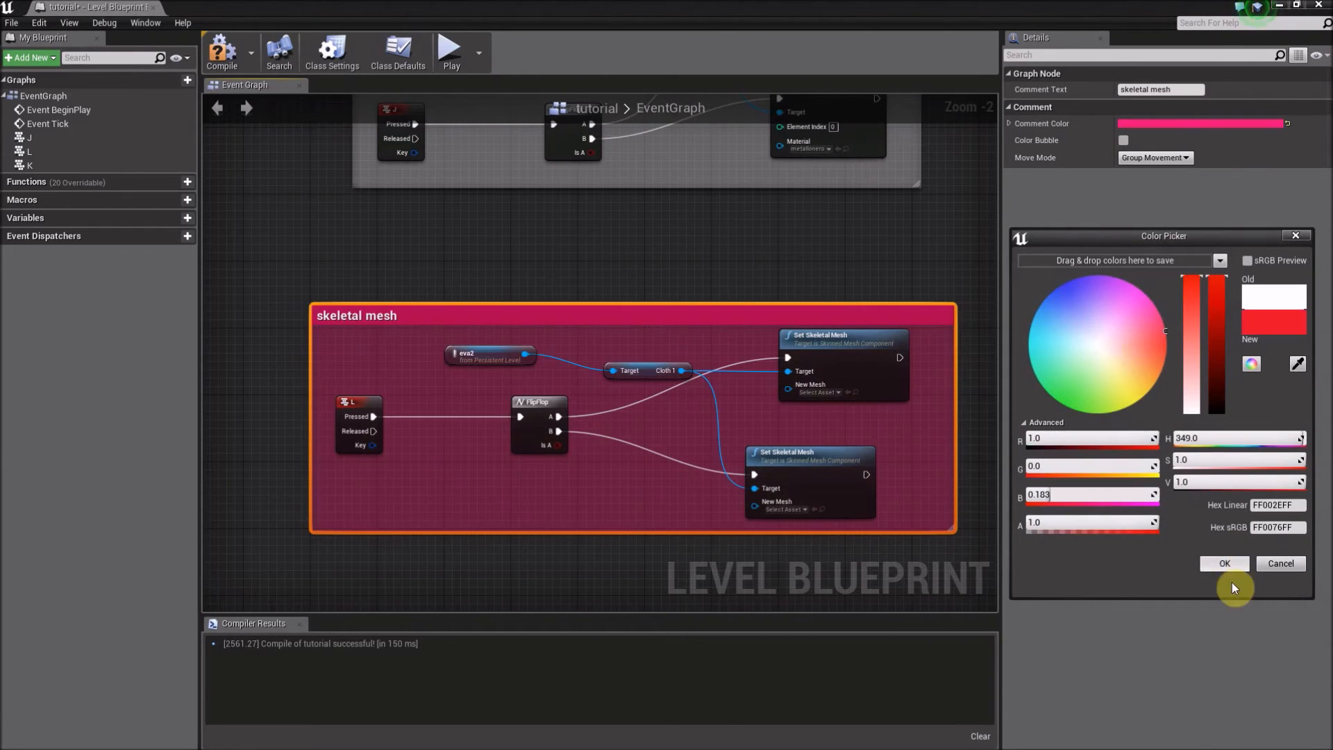
left_click(1232, 565)
left_click(715, 167)
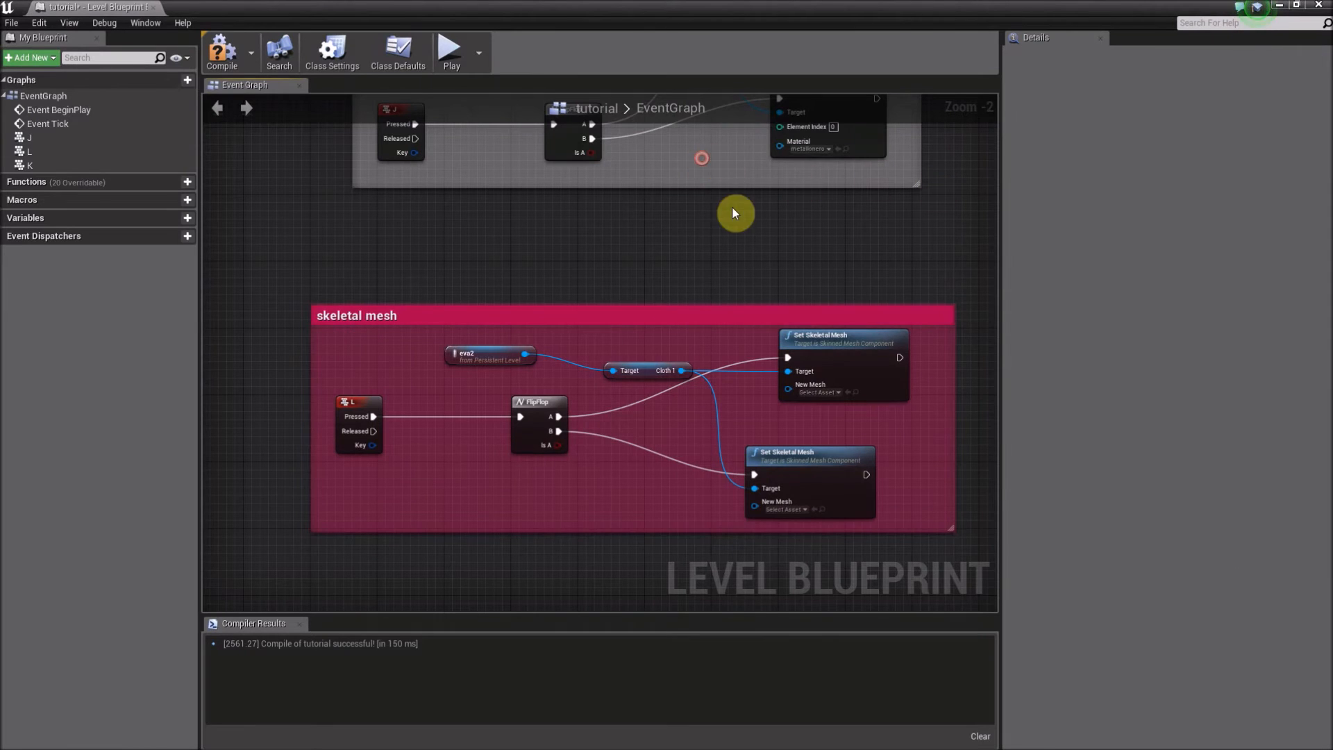
- Color the material comment green with red 0.086, green 1.0 and blue 0.0
right_click_drag(701, 159, 678, 253)
right_click_drag(610, 112, 603, 235)
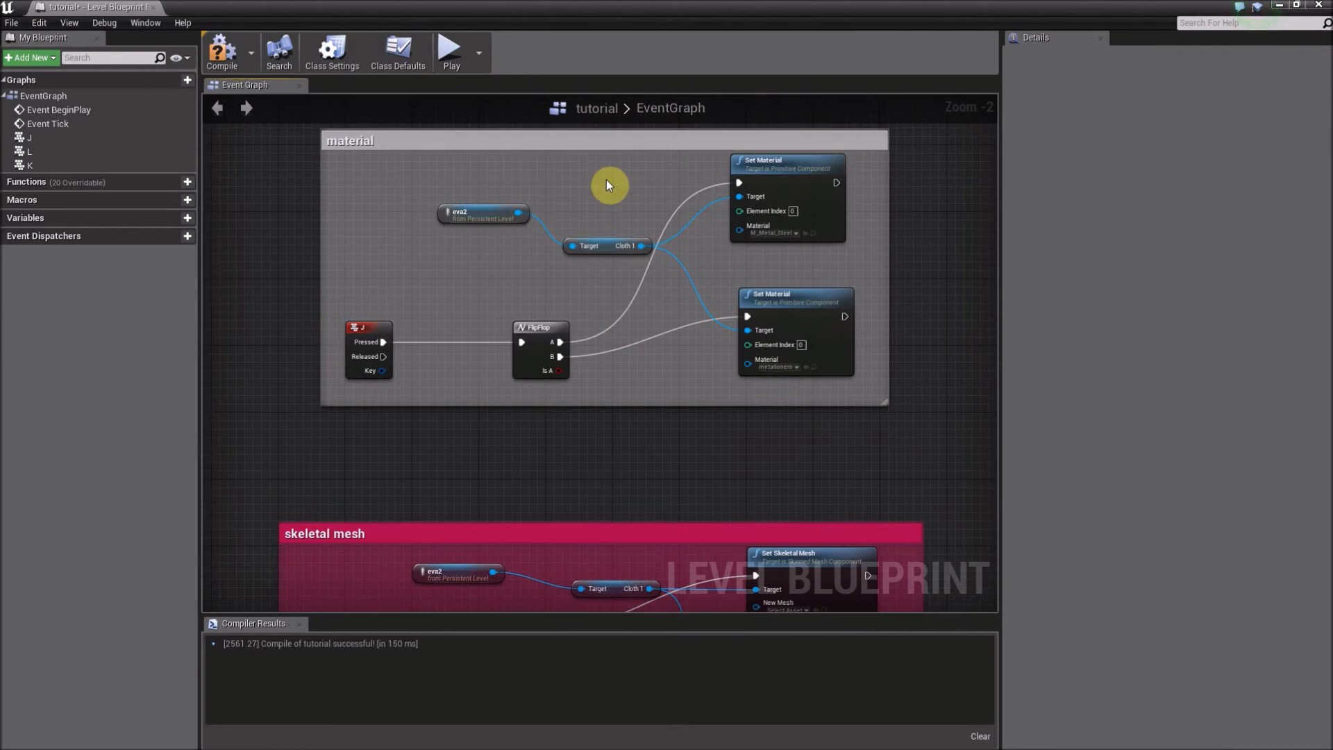
left_click(614, 143)
left_click(1171, 121)
left_click(1015, 301)
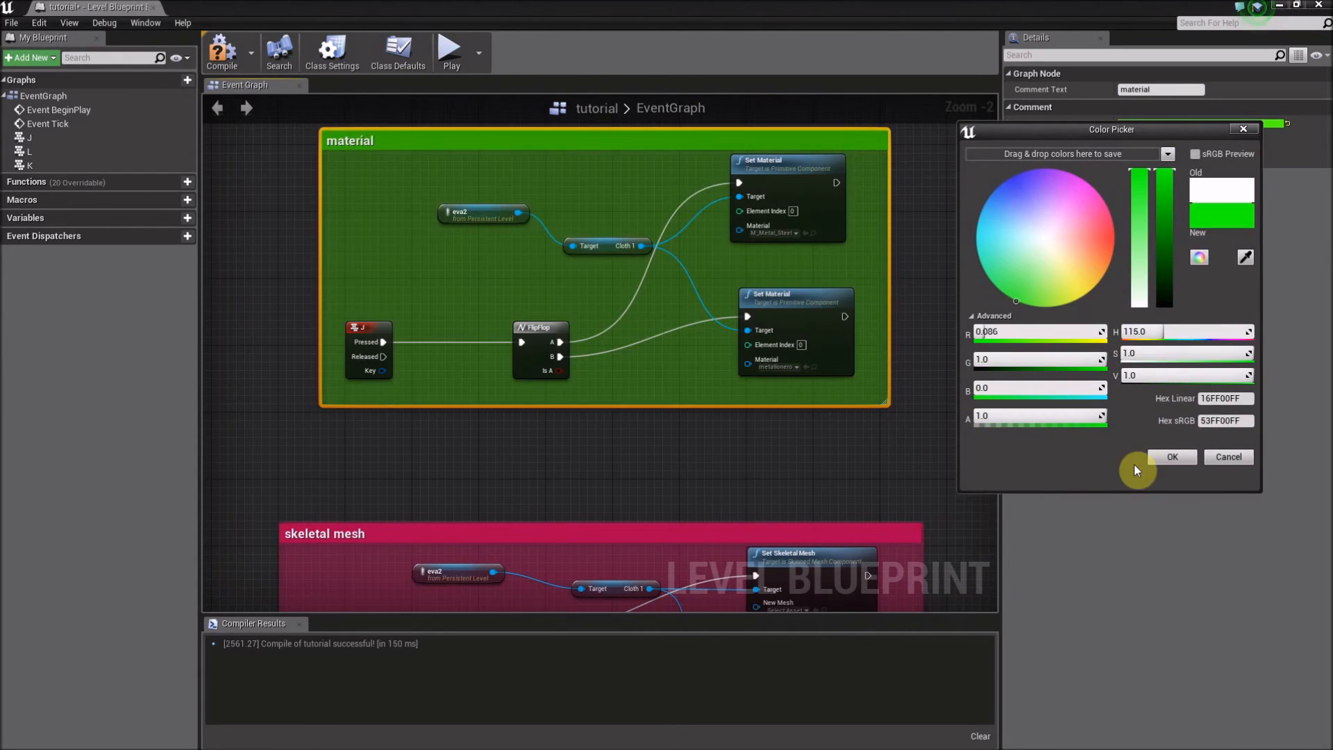
left_click(1173, 461)
left_click(819, 466)
- Line up the lower Set Skeletal Mesh node under the upper one and choose cloth1skeleton as the upper node's new mesh
right_click_drag(809, 467, 716, 297)
scroll(738, 477, "up", 1)
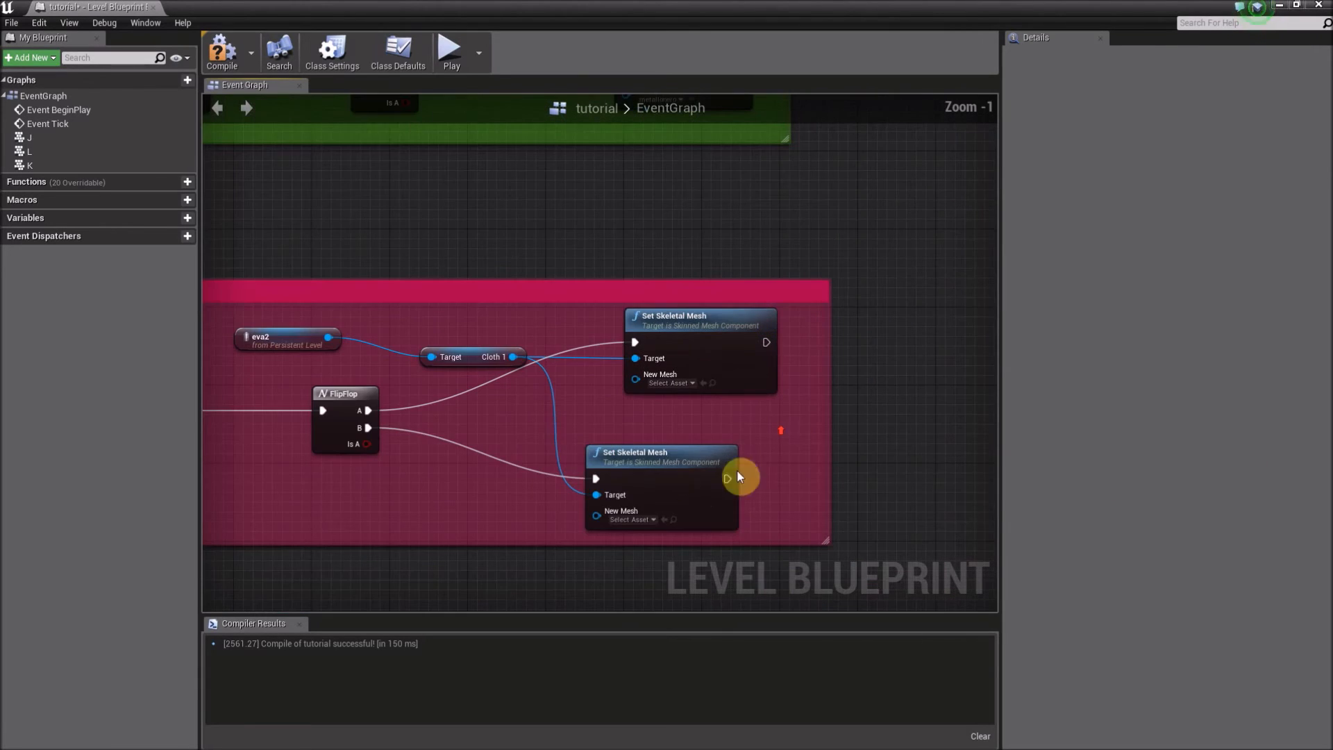
left_click_drag(736, 466, 783, 455)
left_click(676, 384)
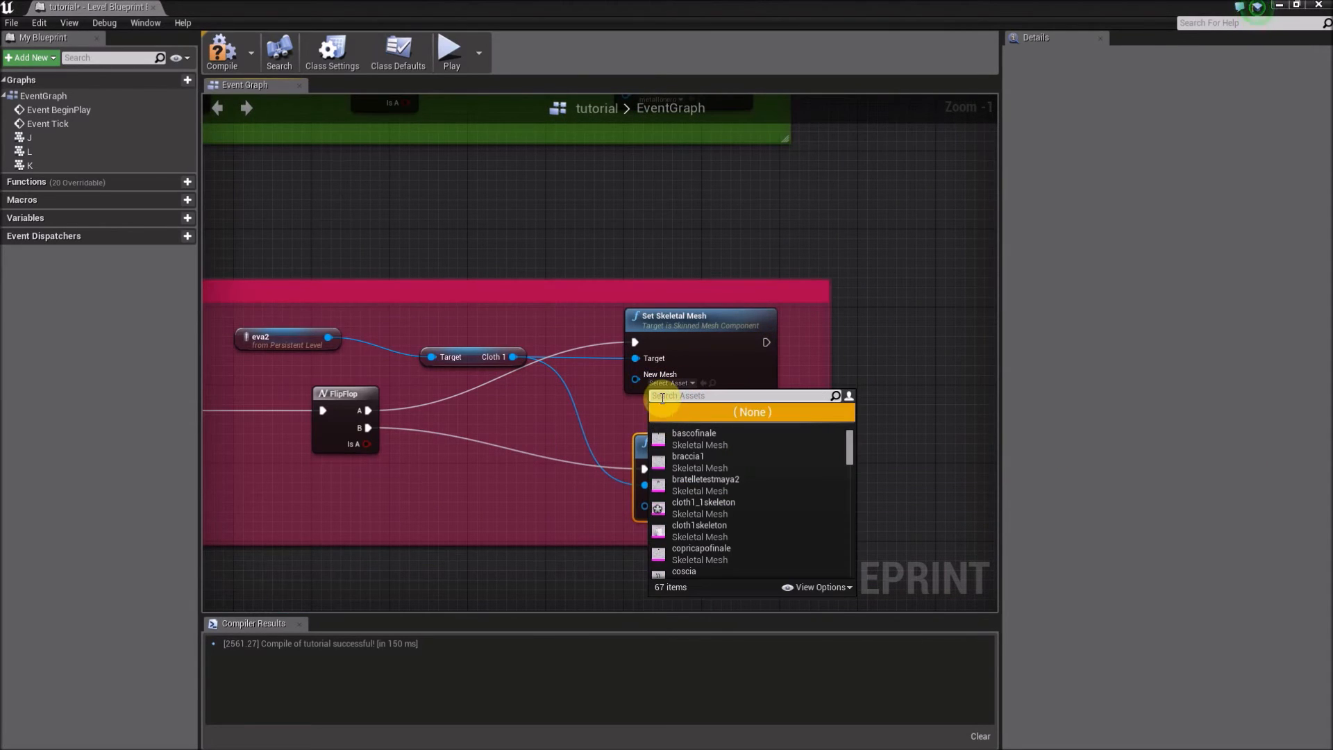
type("cloth")
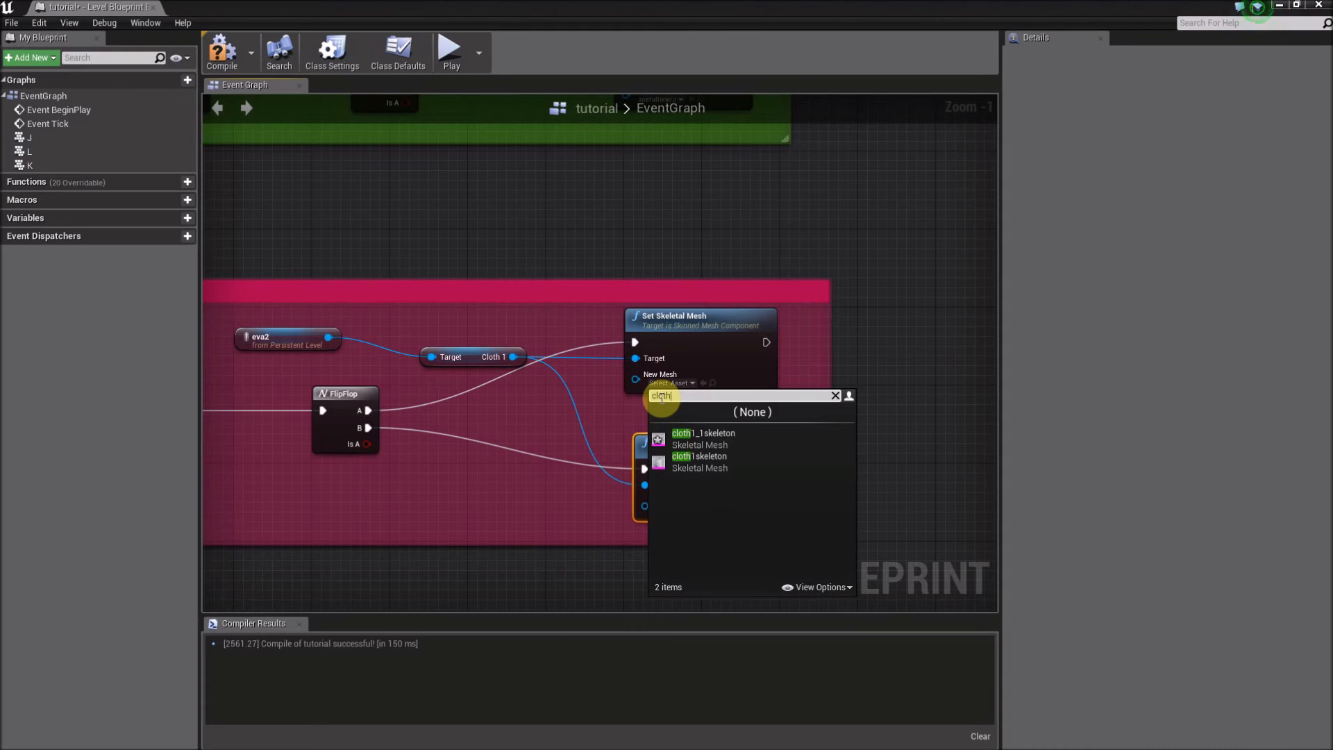
left_click(717, 466)
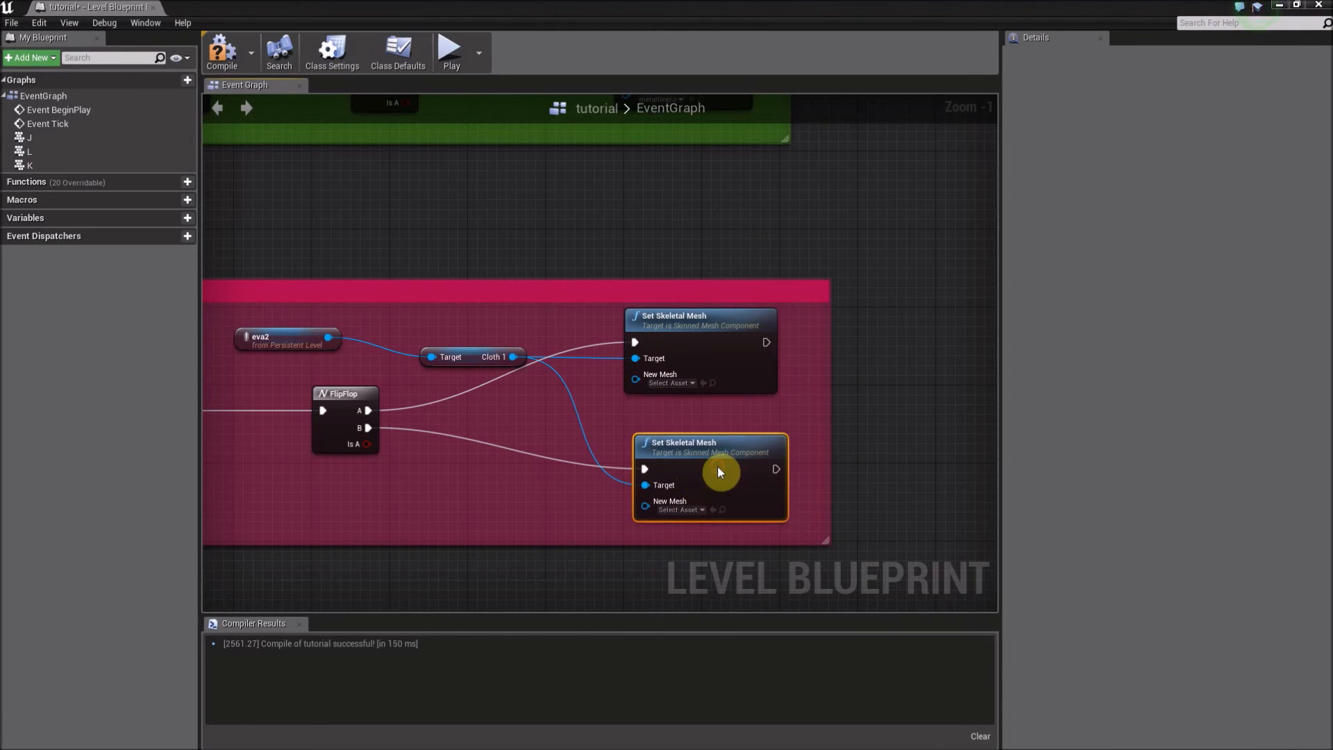
- Choose cloth1_1skeleton as the lower Set Skeletal Mesh node's new mesh and compile the level blueprint
left_click(691, 509)
type("cloth1_")
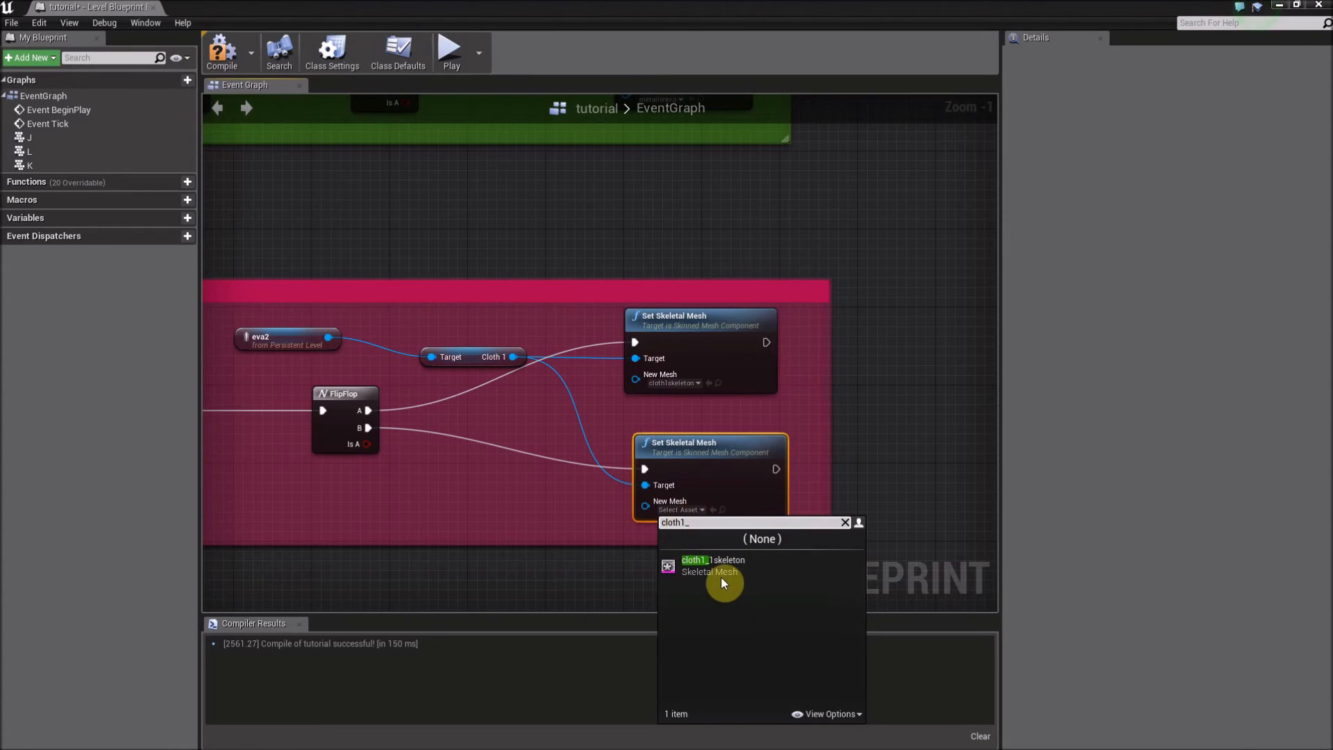
left_click(722, 578)
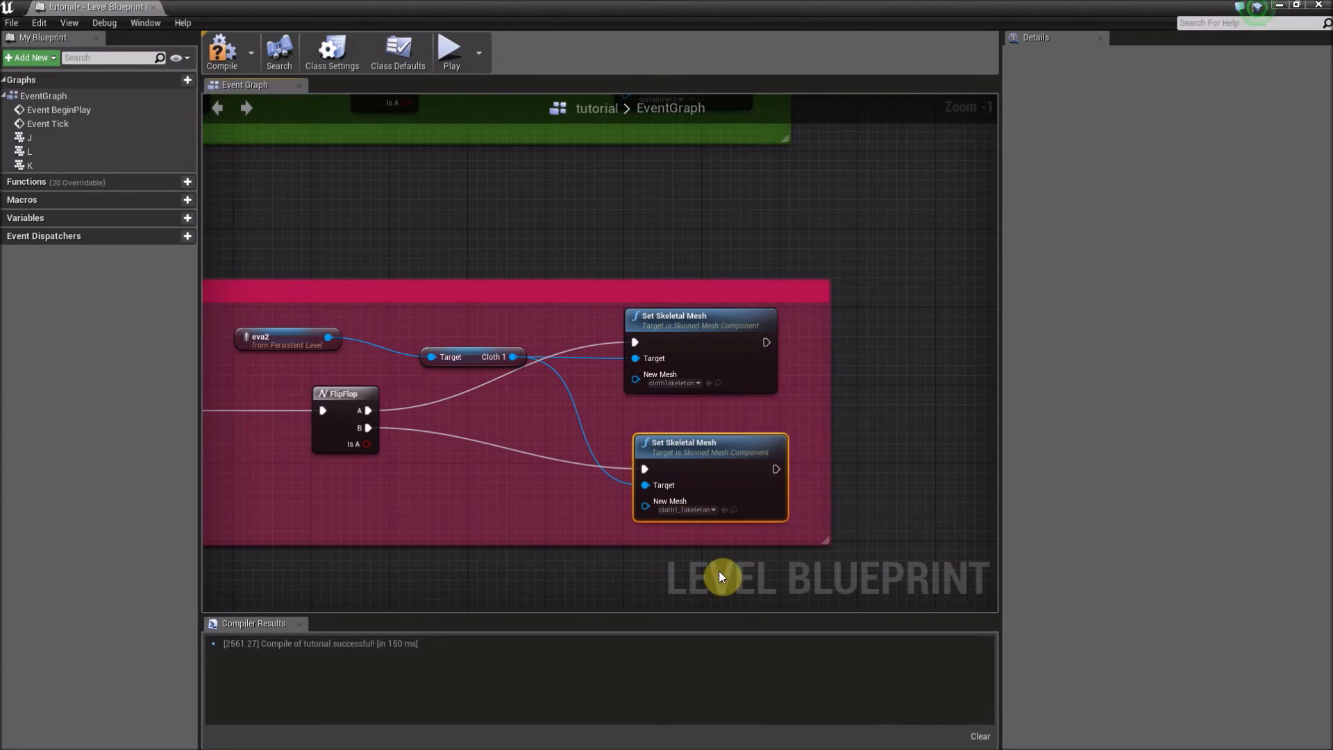
scroll(573, 497, "down", 1)
left_click(223, 52)
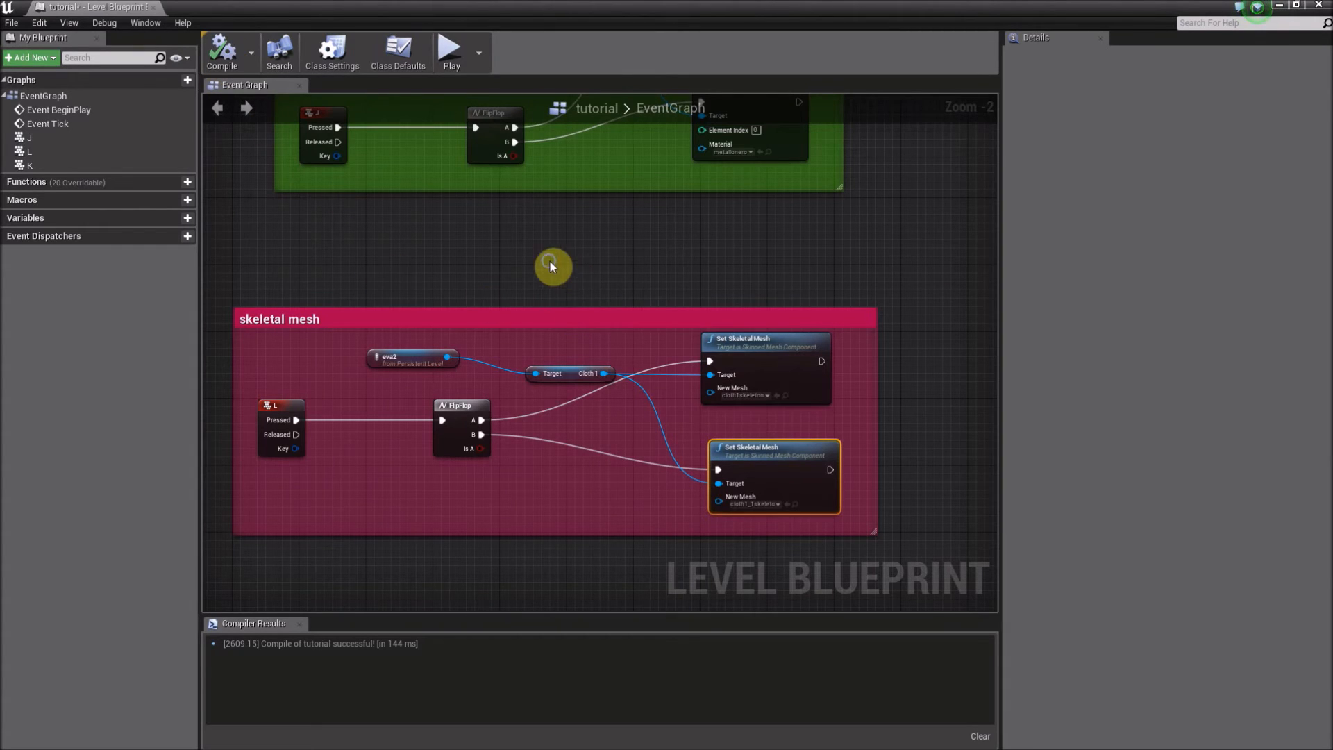
- Line up the lower Set Skeletal Mesh node under the upper one and shift the whole skeletal mesh comment slightly down
right_click_drag(550, 266, 567, 320)
left_click_drag(768, 504, 759, 493)
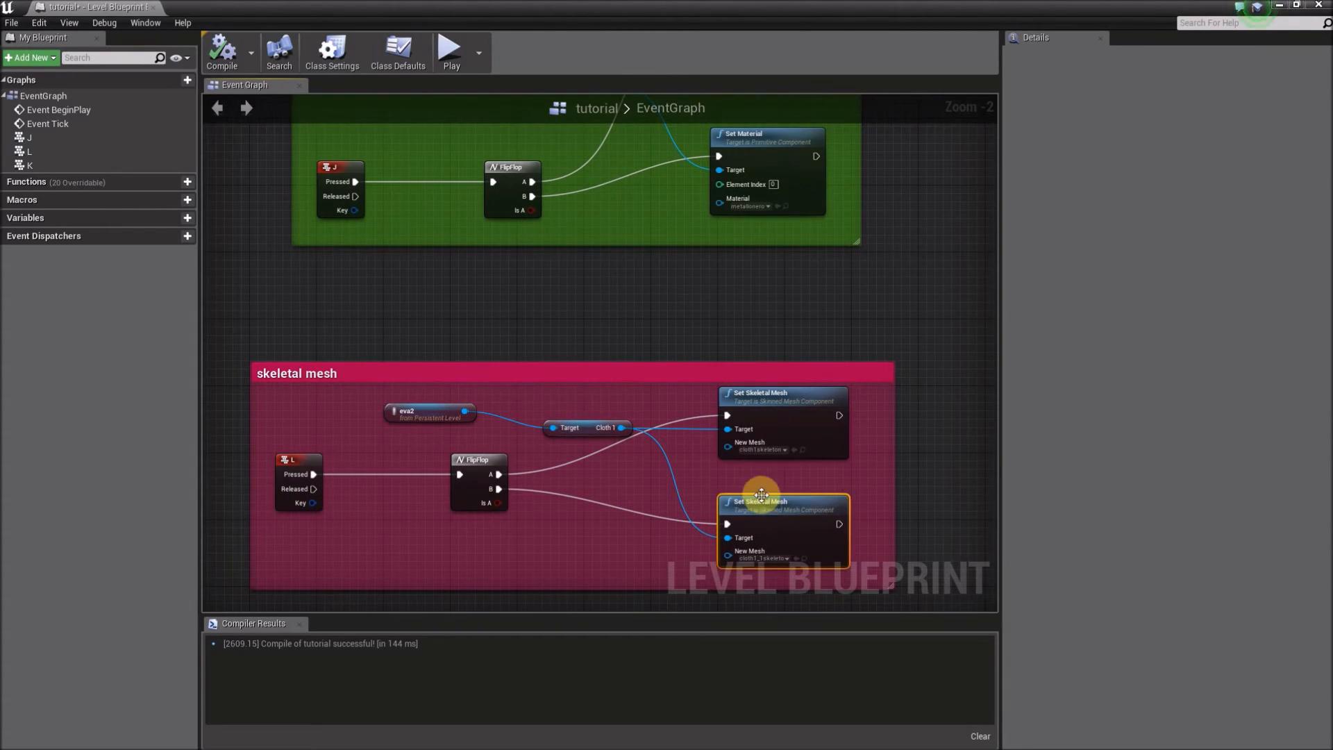
right_click_drag(521, 318, 544, 456)
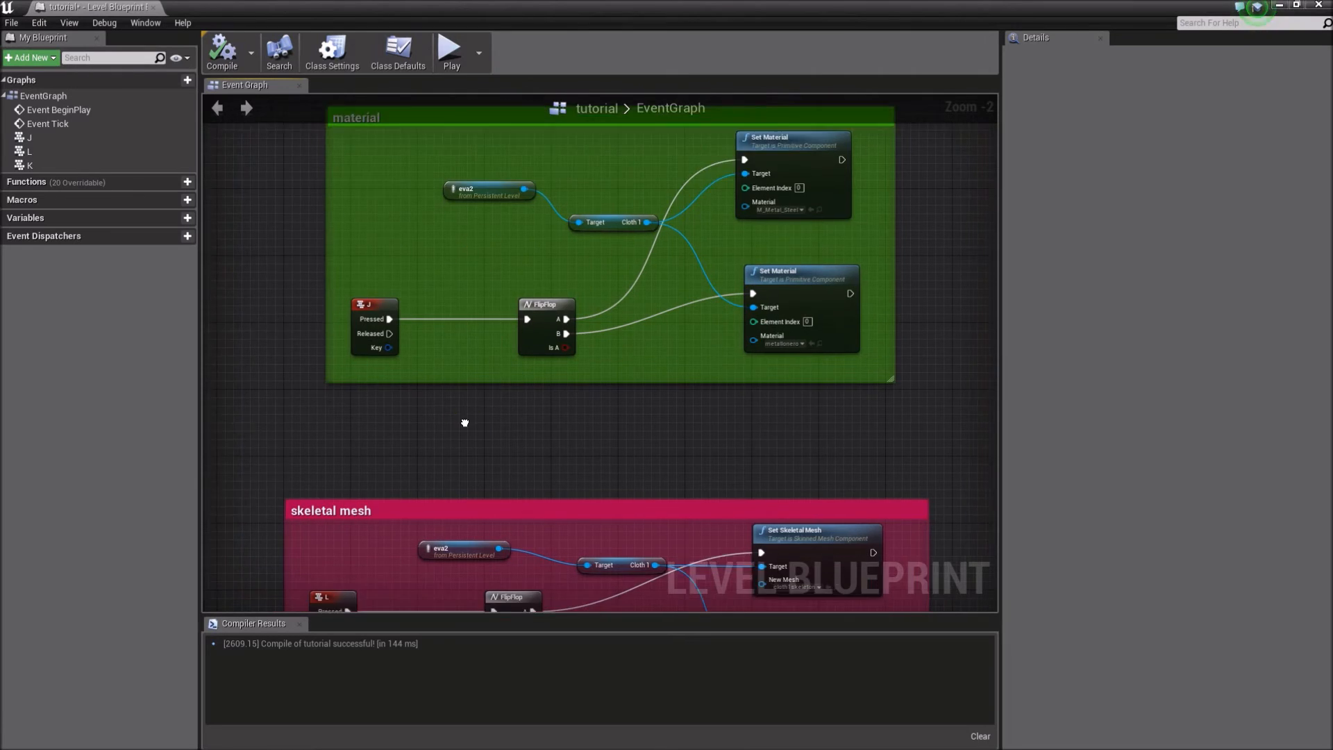
scroll(419, 383, "down", 2)
left_click_drag(527, 408, 703, 351)
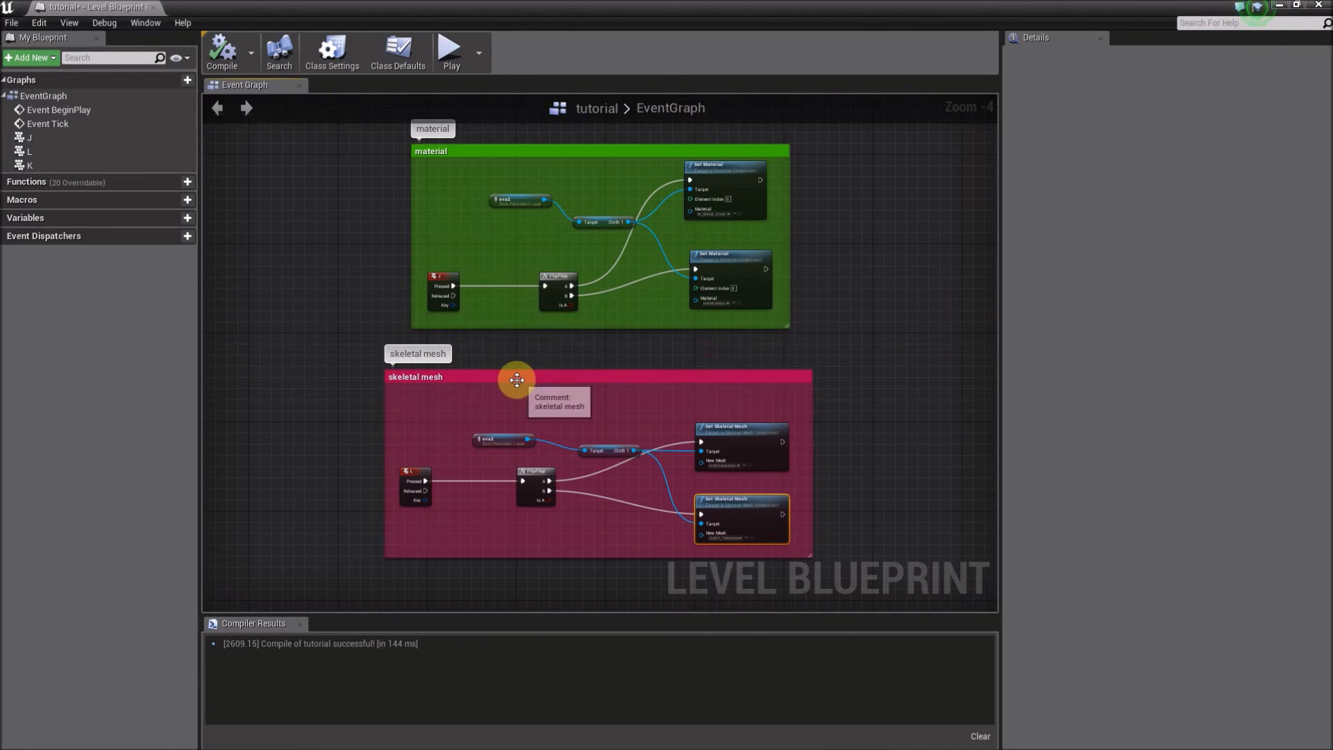
left_click_drag(514, 380, 519, 389)
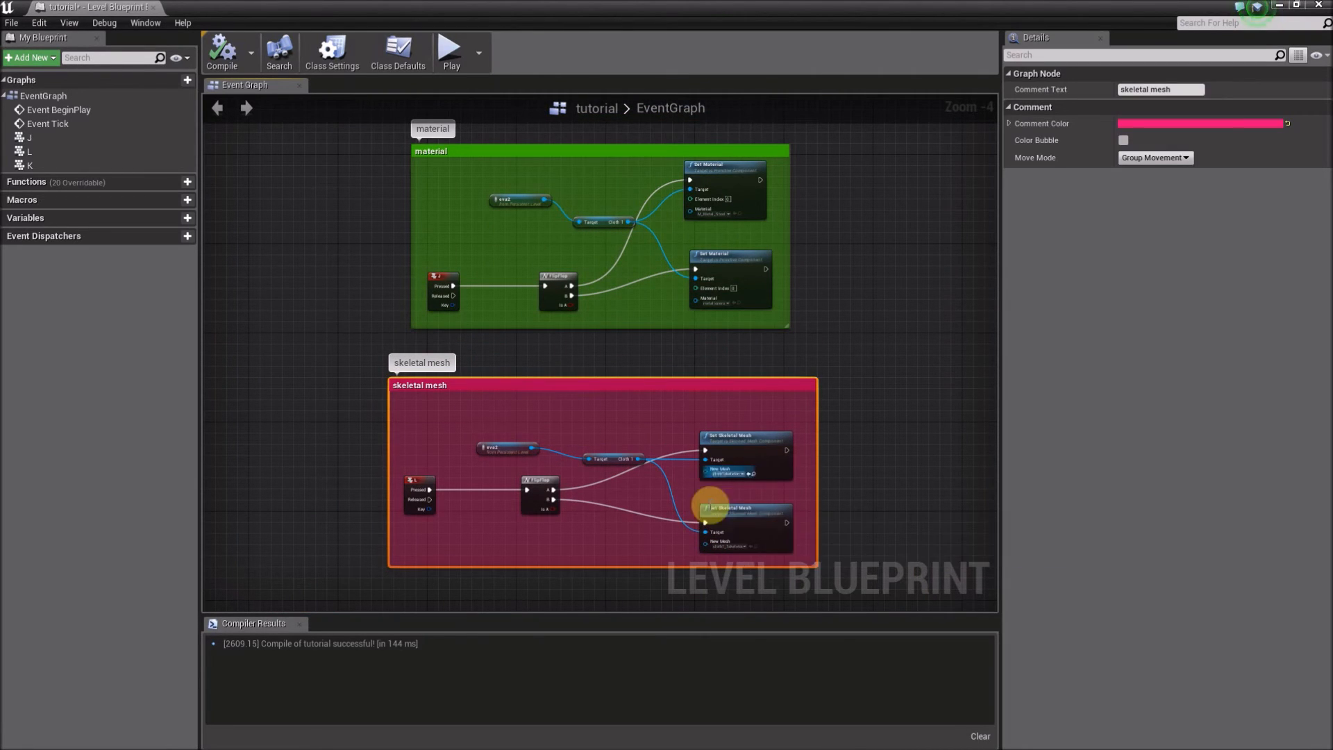
left_click(737, 518)
left_click(499, 349)
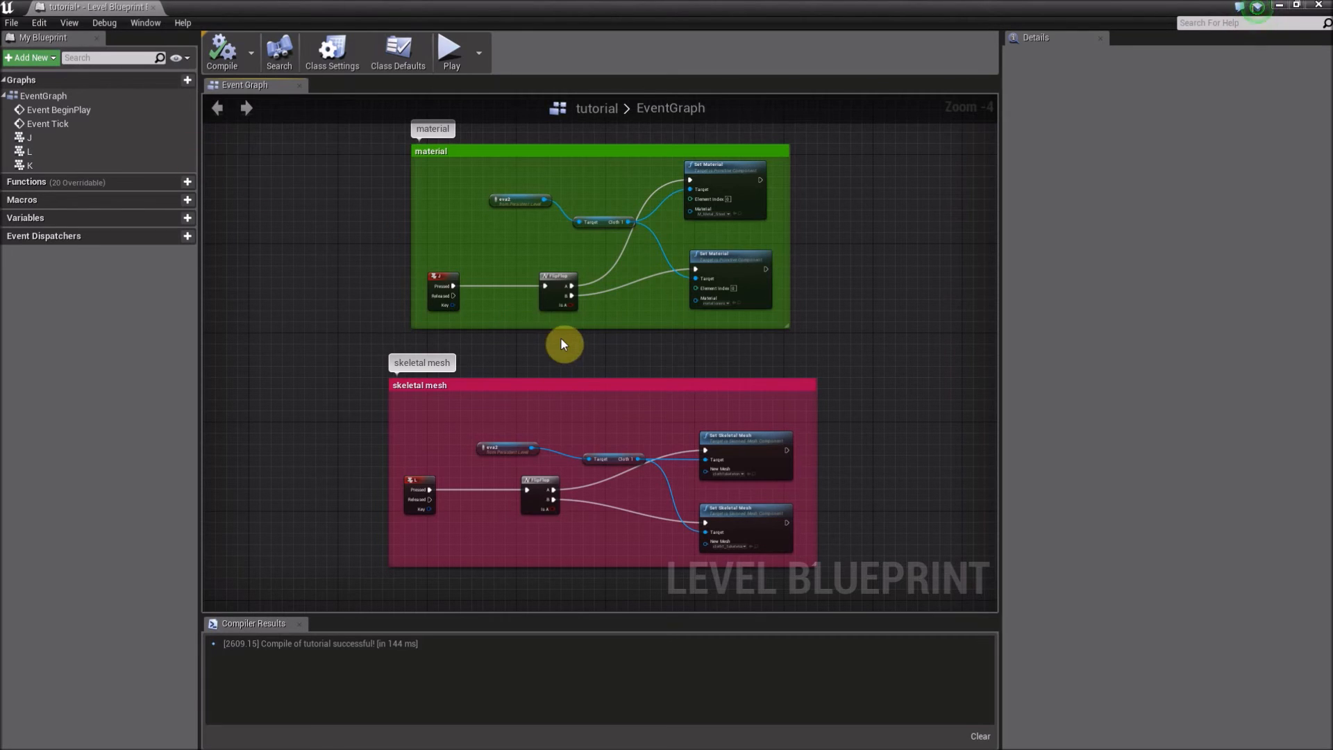
- Move the material comment with its nodes so its left edge lines up with the skeletal mesh comment, and compile
left_click(715, 146)
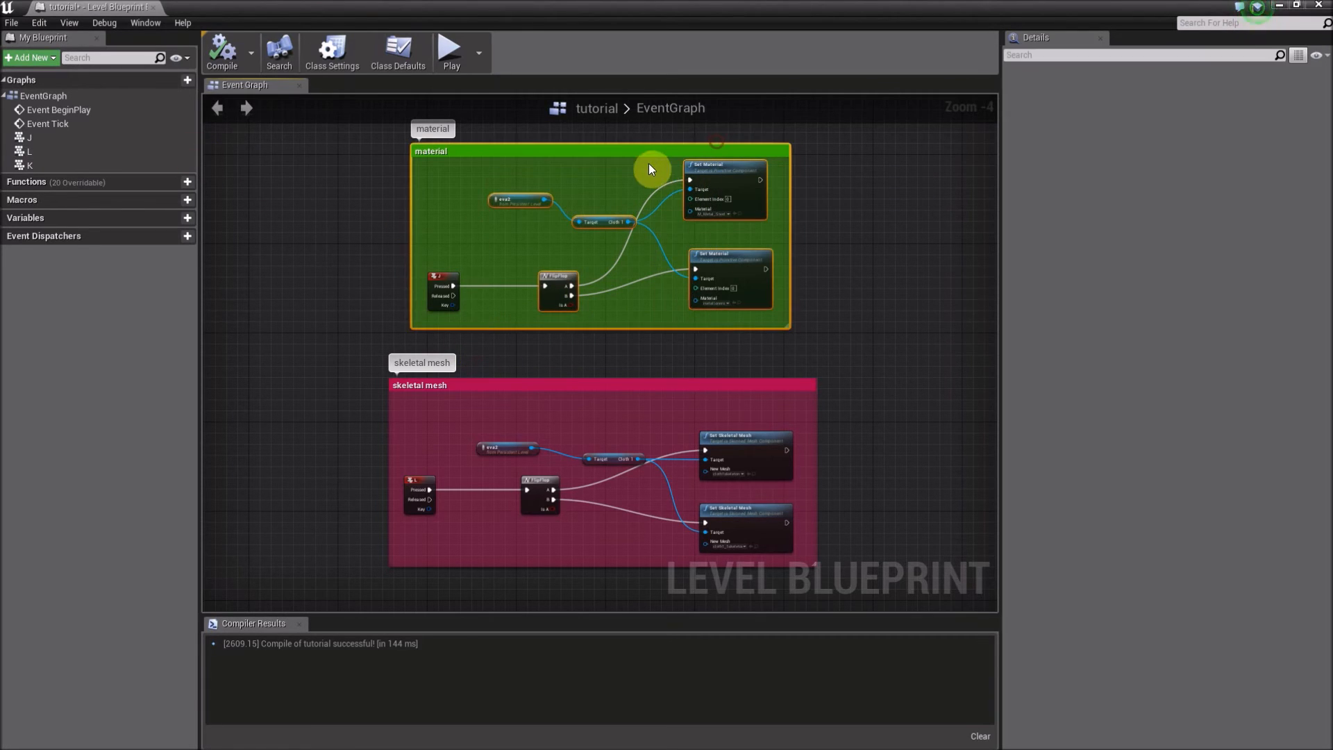
left_click_drag(645, 151, 623, 157)
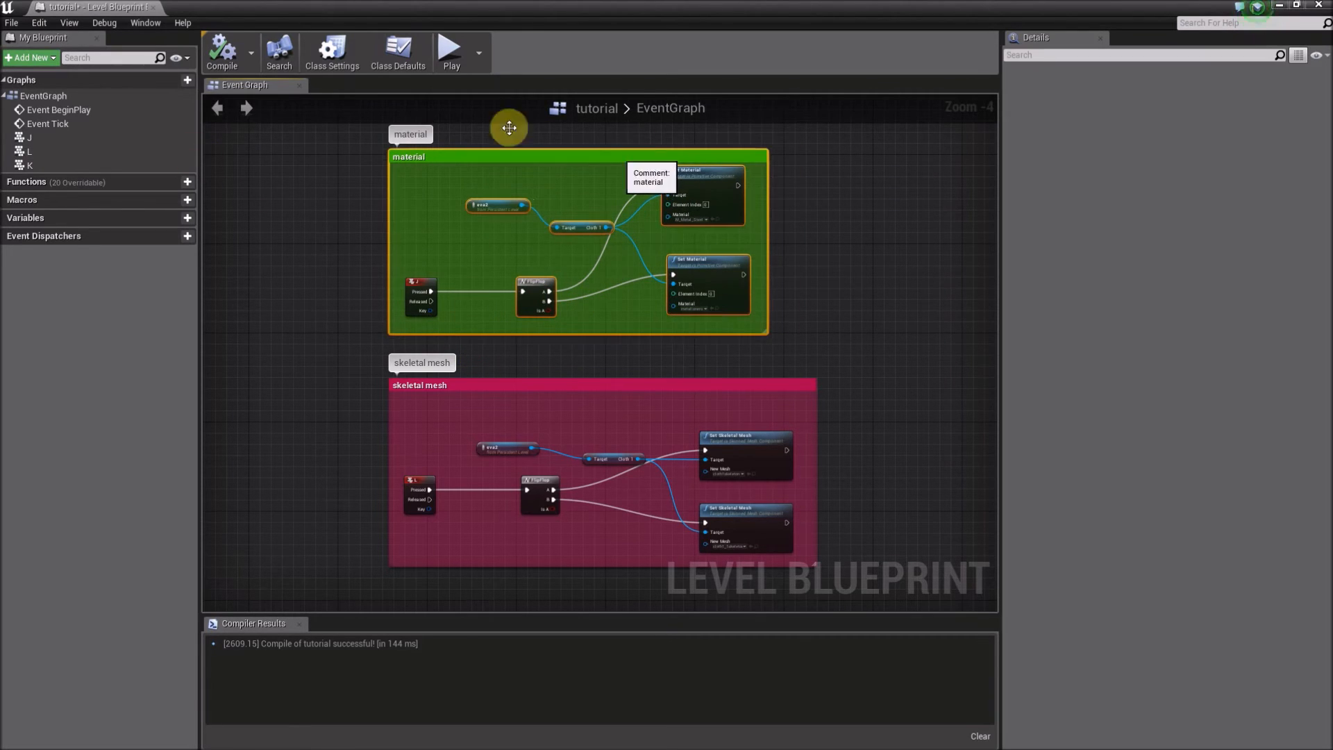
left_click(219, 55)
- Play the level in the editor to test the cloth's material and skeletal mesh toggles on eva2, and stop the session
left_click(152, 8)
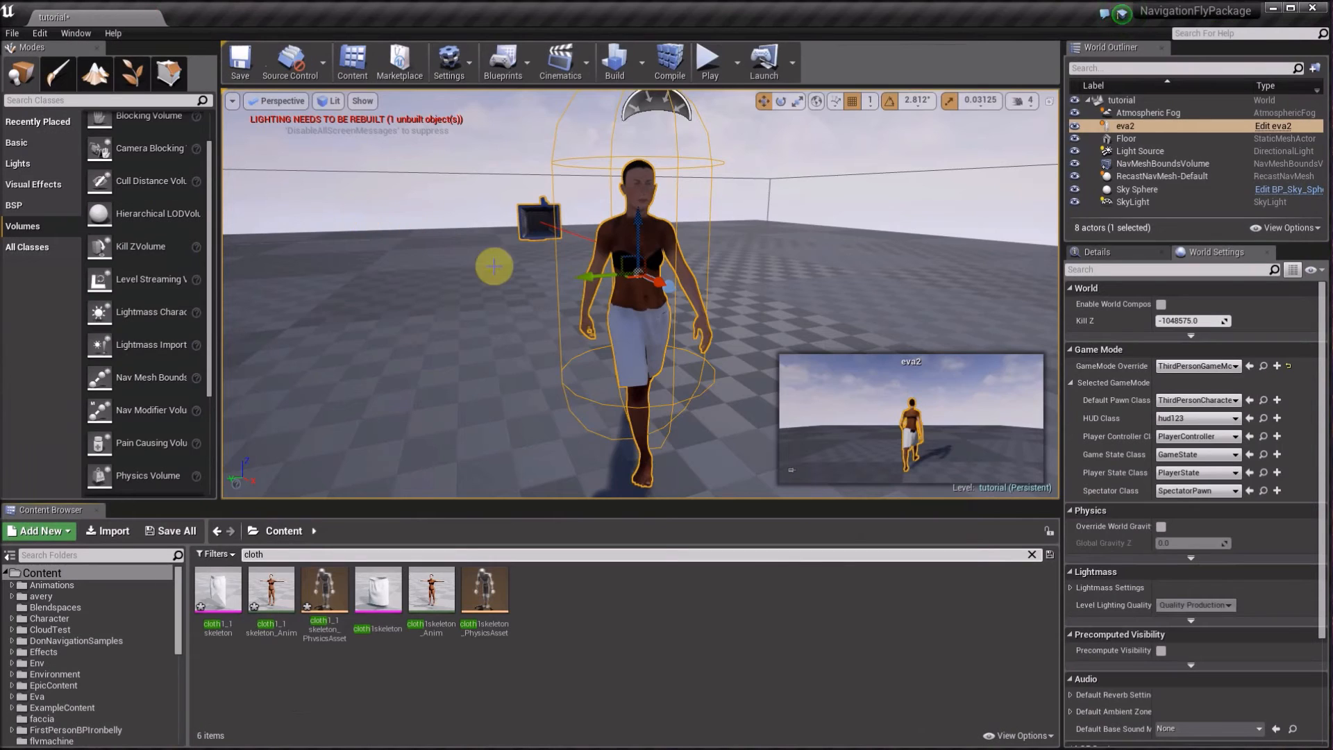
left_click(712, 68)
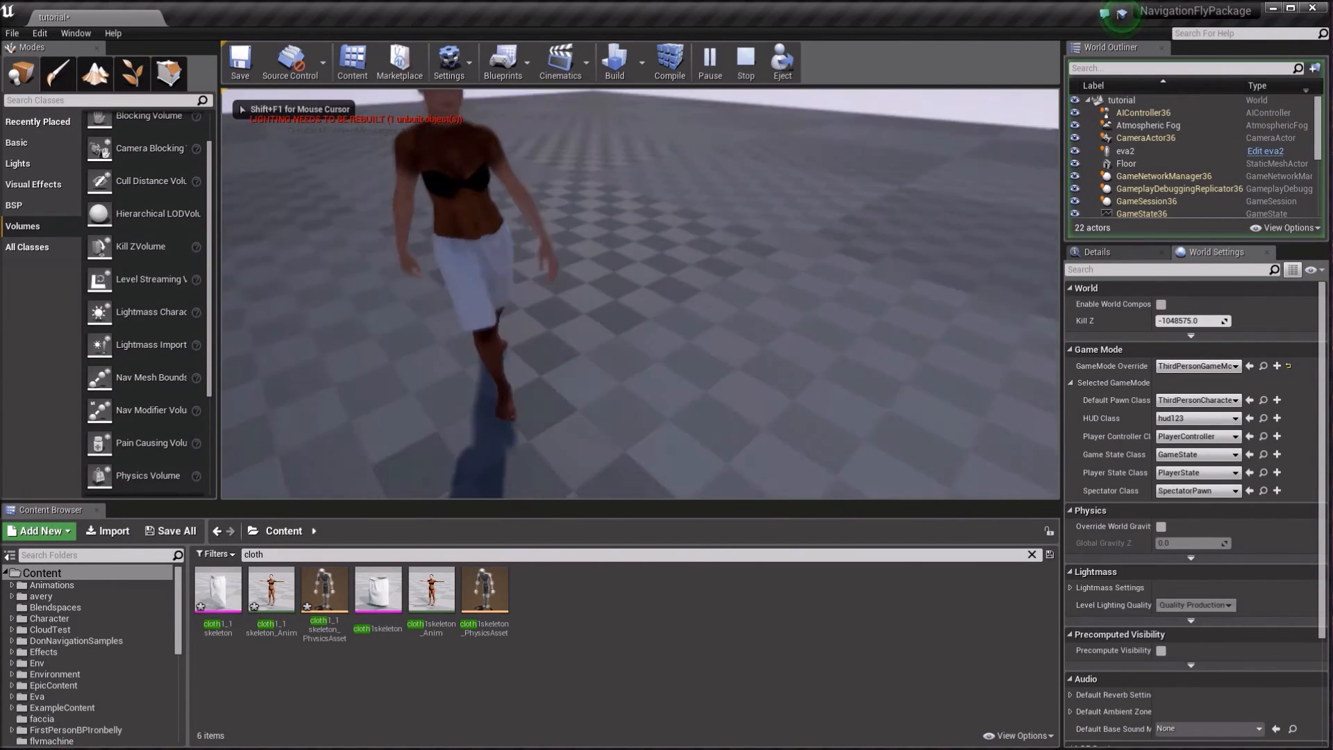
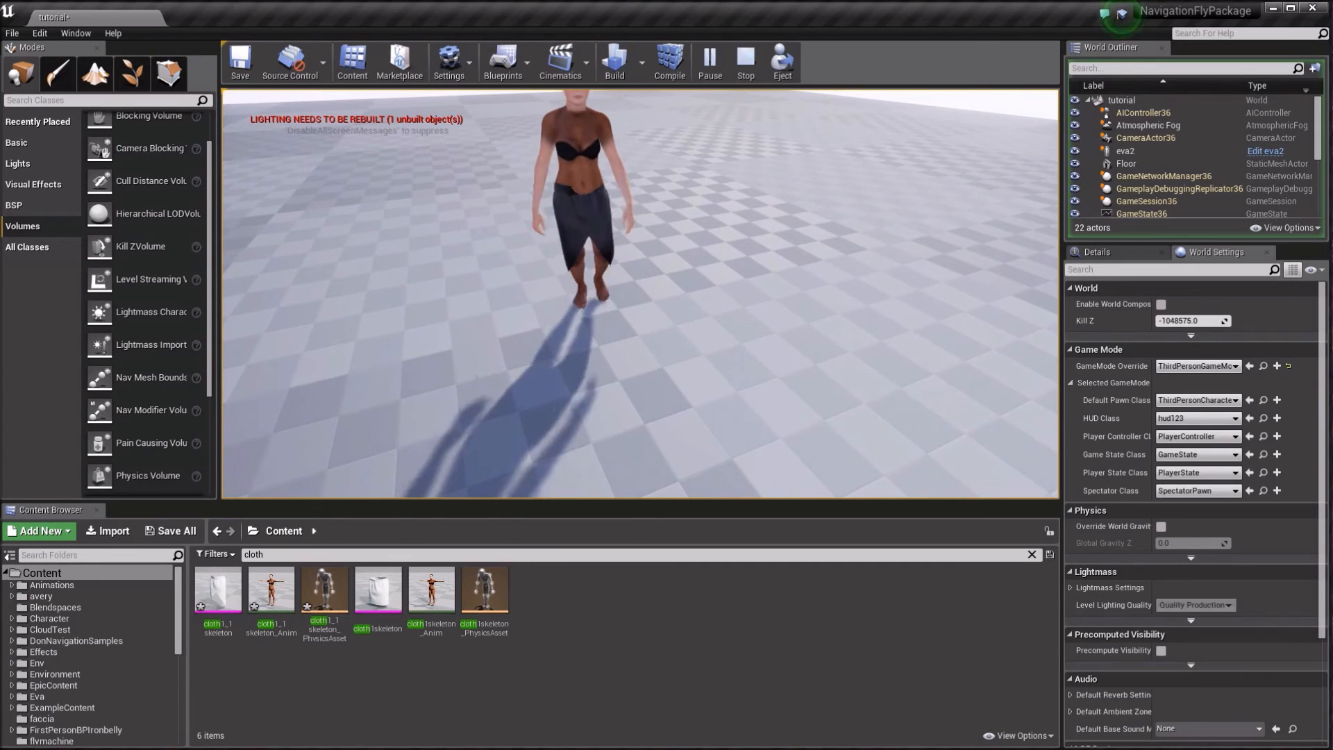
key("Escape")
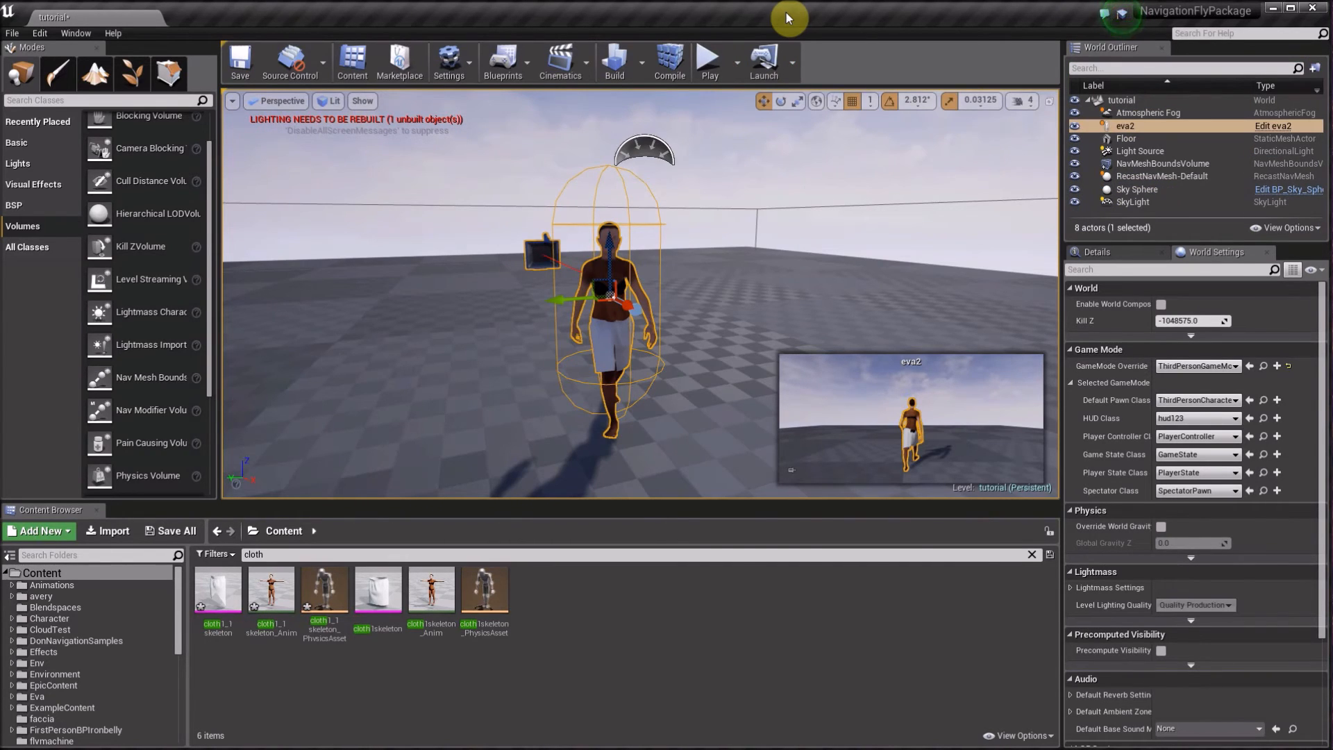
- Reopen the level blueprint and paste a copy of the eva2 reference above the K key event
left_click(527, 66)
left_click(767, 232)
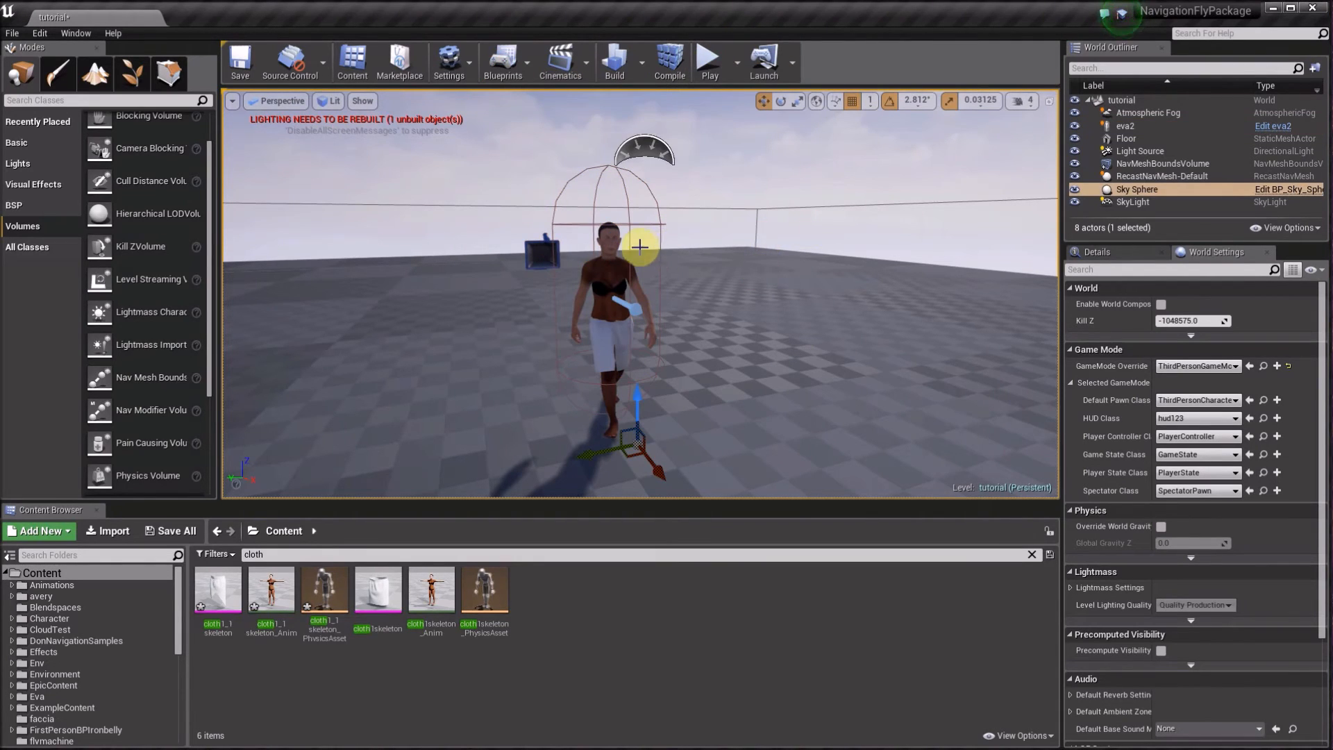
mouse_move(666, 252)
right_mouse_down()
mouse_move(647, 252)
mouse_move(653, 240)
right_mouse_up()
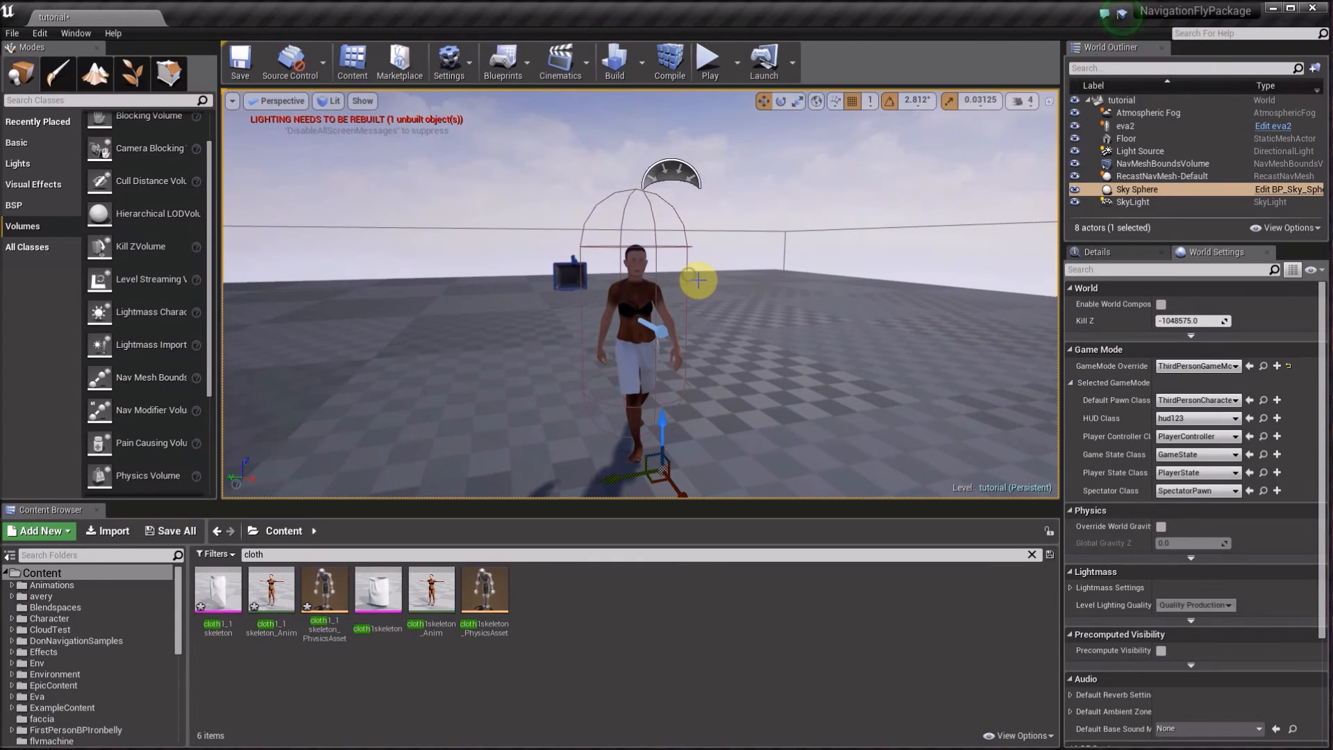
left_click(506, 63)
left_click(555, 182)
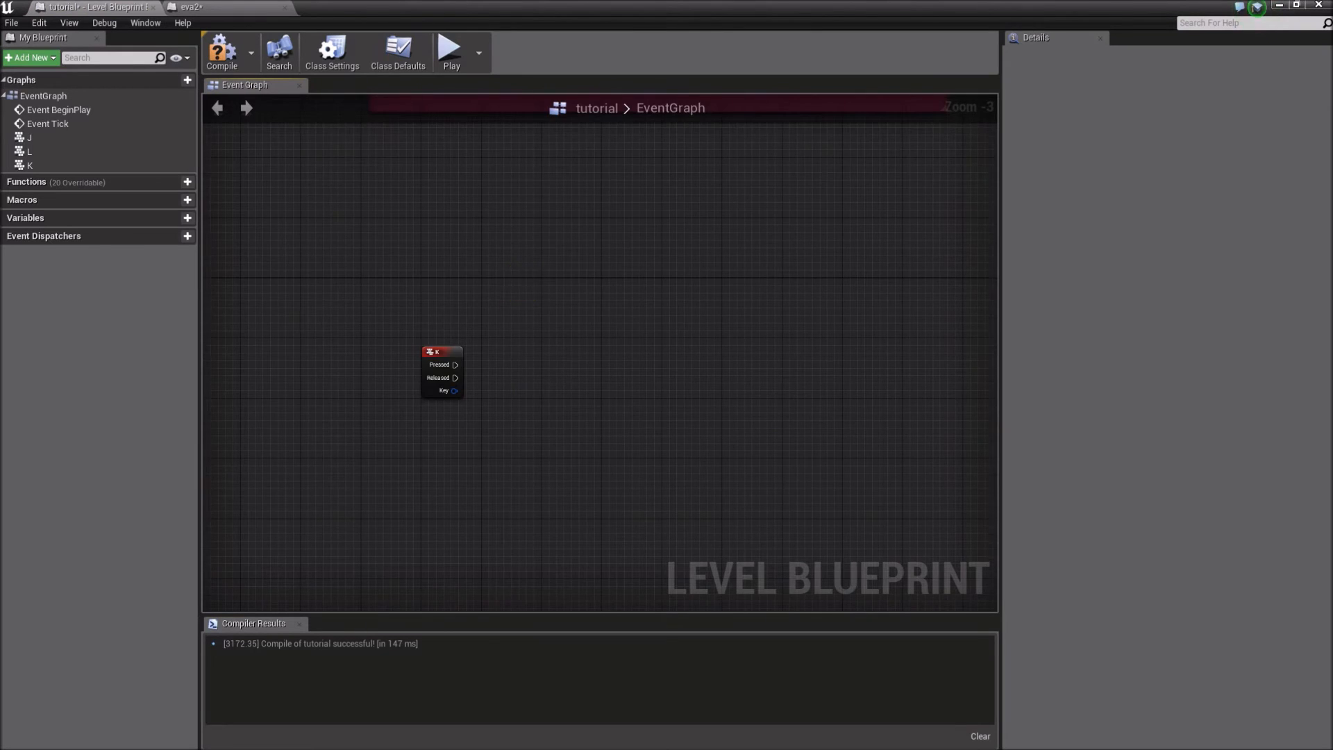
right_click_drag(519, 268, 490, 401)
scroll(492, 401, "down", 2)
scroll(499, 380, "up", 2)
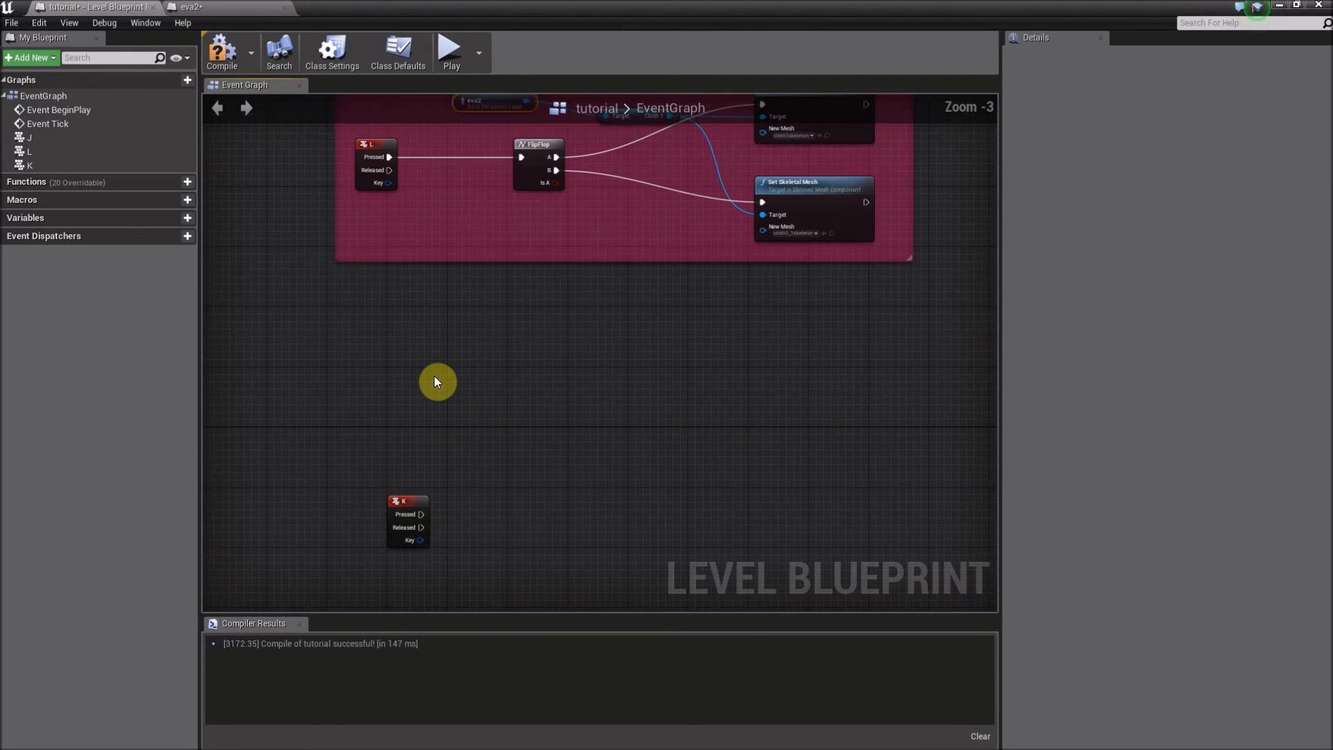
key("ctrl+v")
- Add a Get Basecharacter node from the new eva2 reference and arrange the two nodes side by side above the K event
scroll(484, 430, "up", 1)
left_click_drag(445, 377, 509, 424)
type("get")
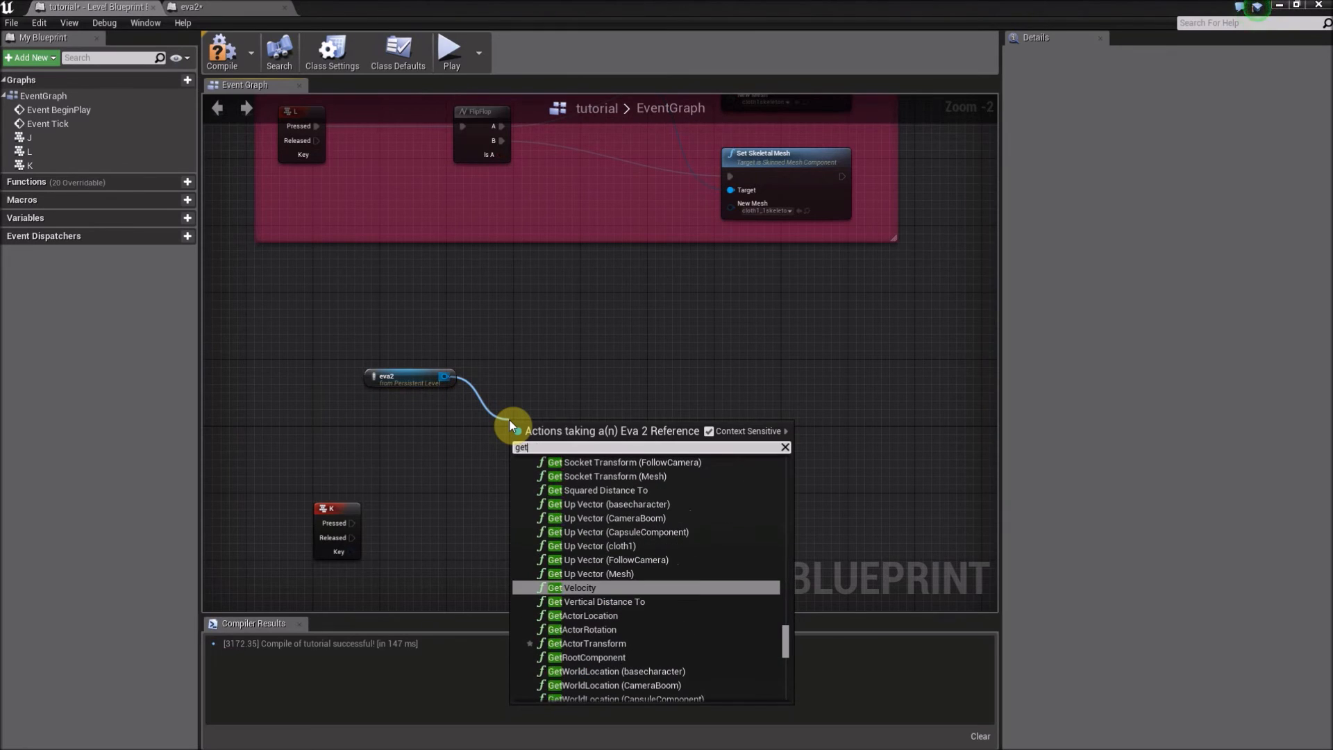
type(" base")
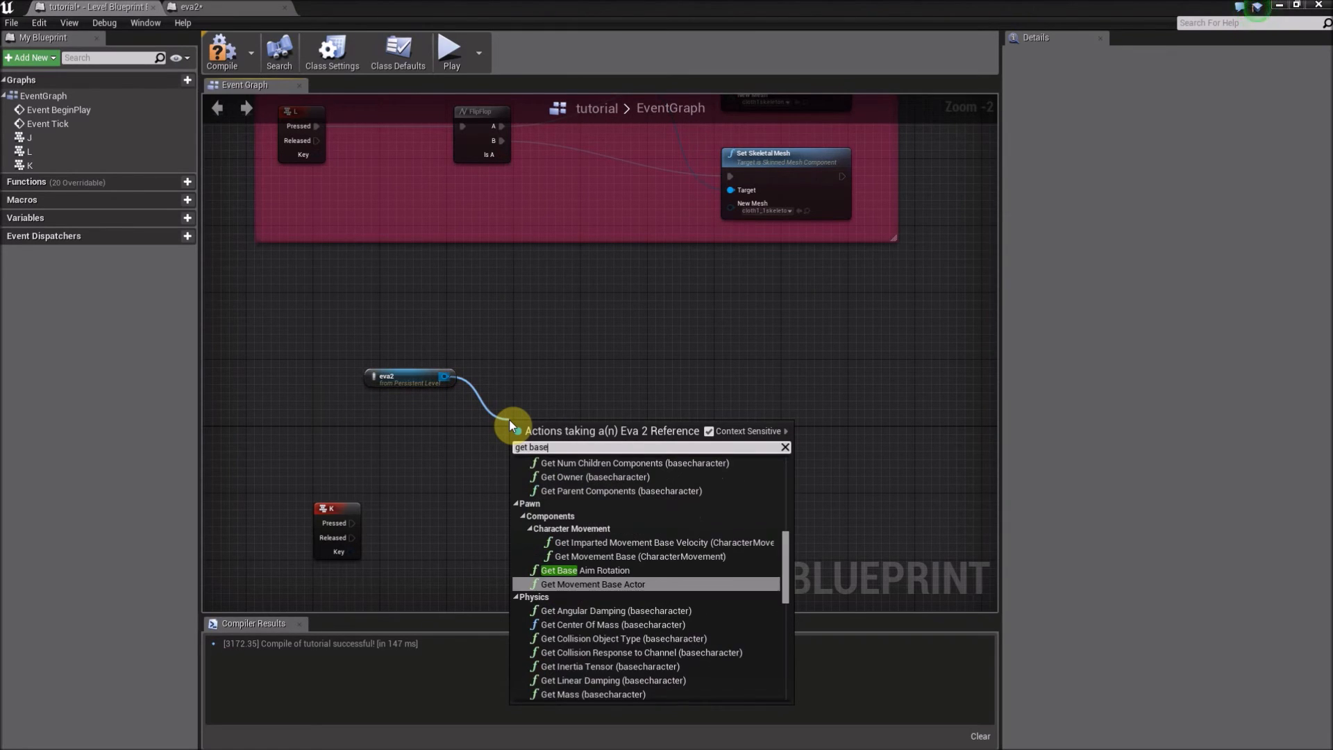
type("chara")
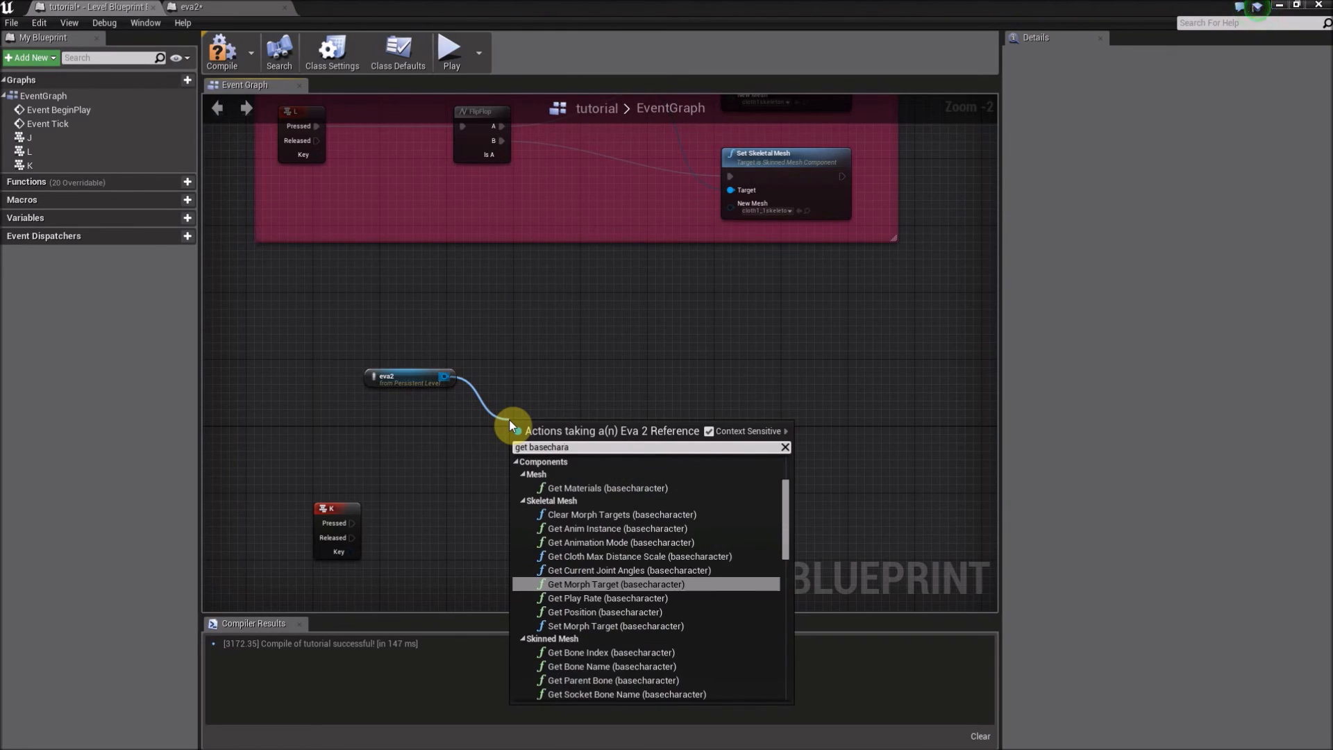
left_click_drag(789, 497, 779, 649)
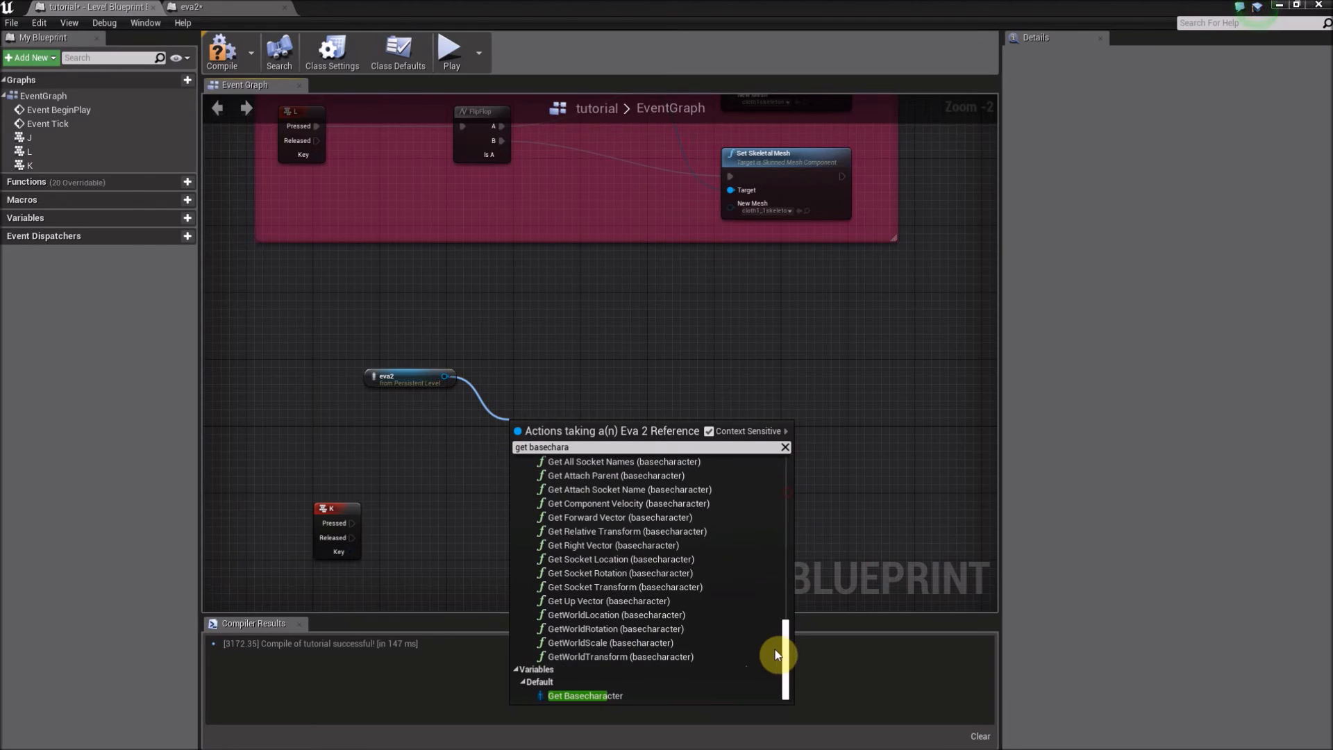
left_click(565, 695)
left_click_drag(412, 440, 541, 375)
left_click_drag(555, 424, 486, 379)
left_click(541, 392)
left_click(555, 363)
right_click_drag(555, 364, 523, 358)
- Add a Set Morph Target node from the Basecharacter reference and place it further to the right
left_click_drag(499, 370, 572, 403)
type("set morph target")
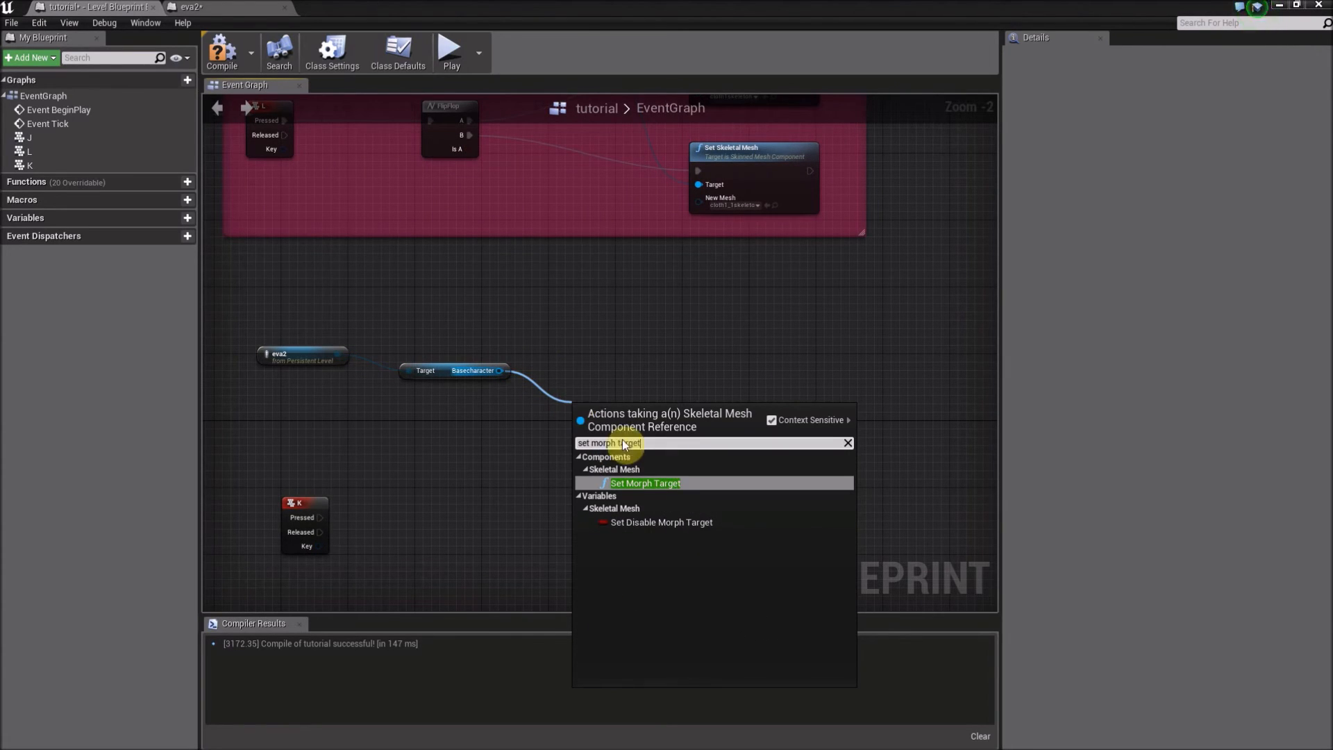
left_click(656, 484)
left_click_drag(655, 433, 772, 438)
left_click(724, 370)
right_click_drag(731, 369, 676, 309)
scroll(673, 309, "down", 1)
- Duplicate the Set Morph Target node, place the copy beneath the original, and compile the blueprint
left_click_drag(616, 301, 717, 478)
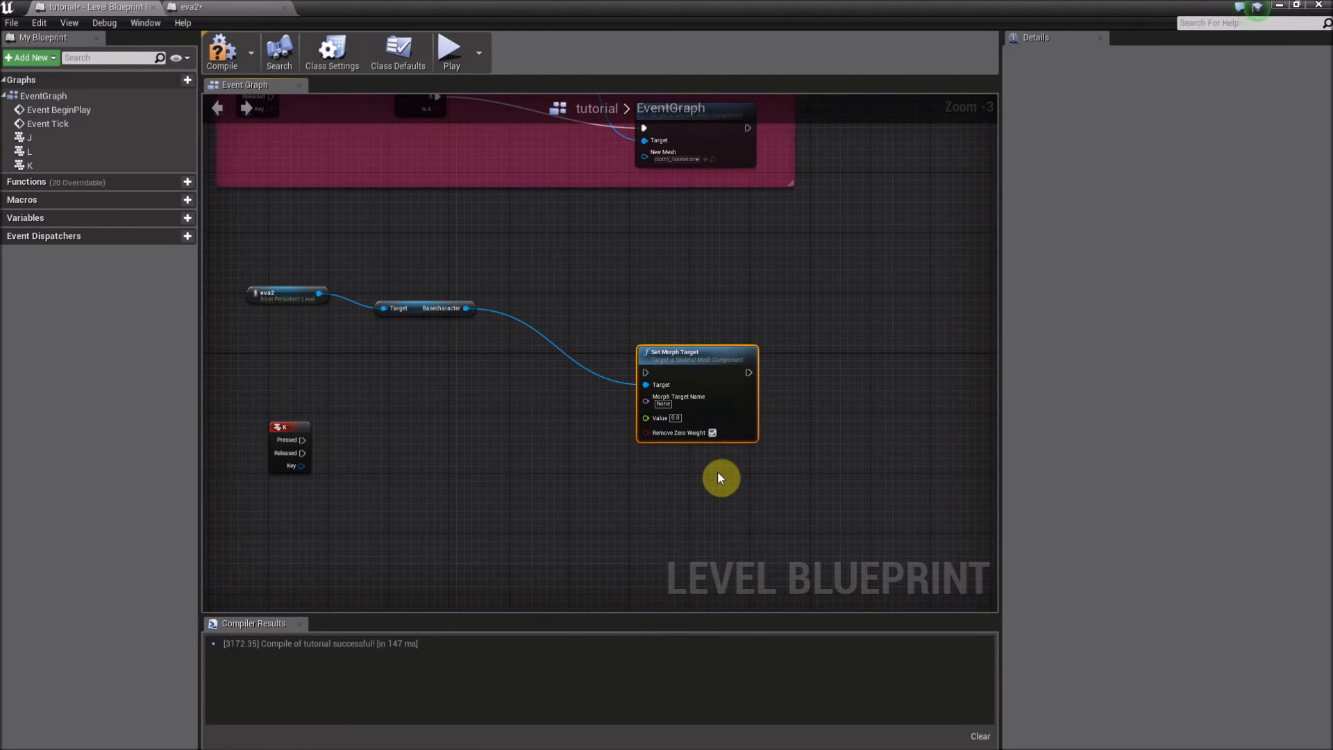
key("ctrl+c")
key("ctrl+v")
left_click(792, 460)
right_click_drag(793, 486, 790, 436)
left_click_drag(790, 436, 715, 443)
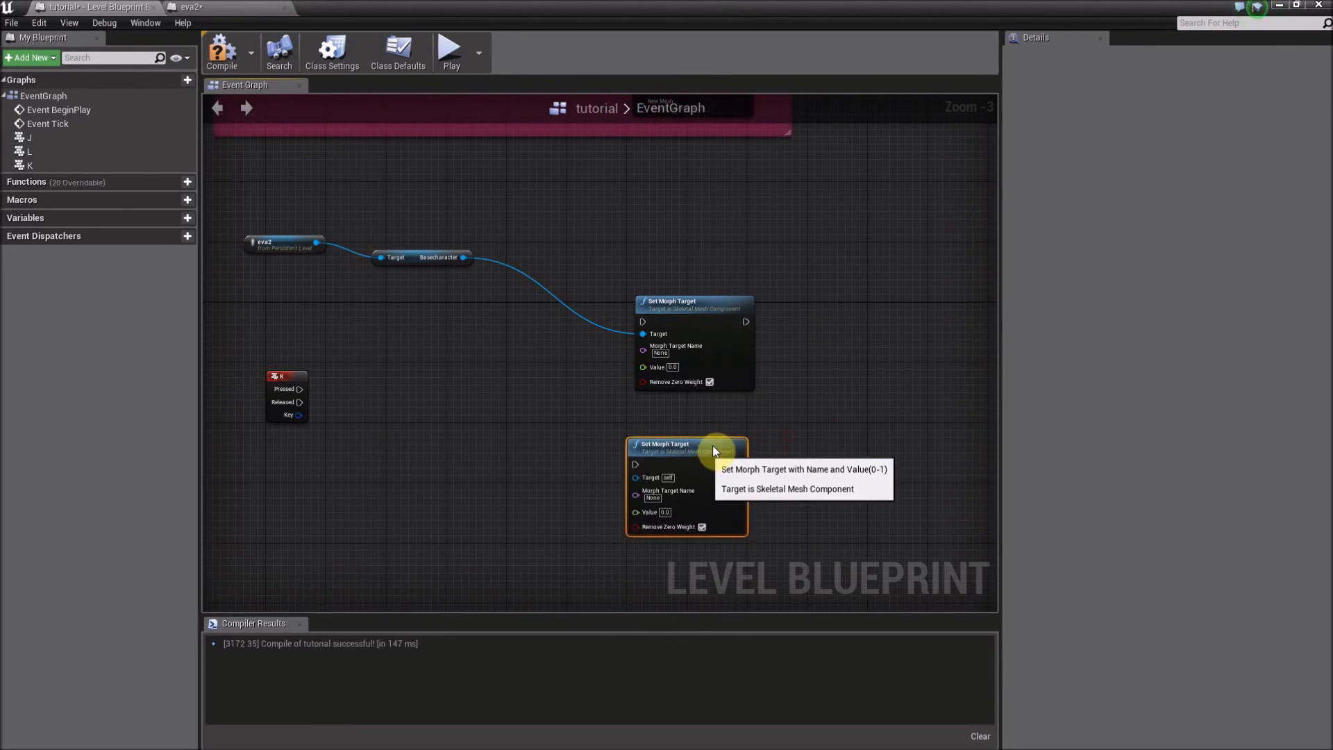
left_click(666, 400)
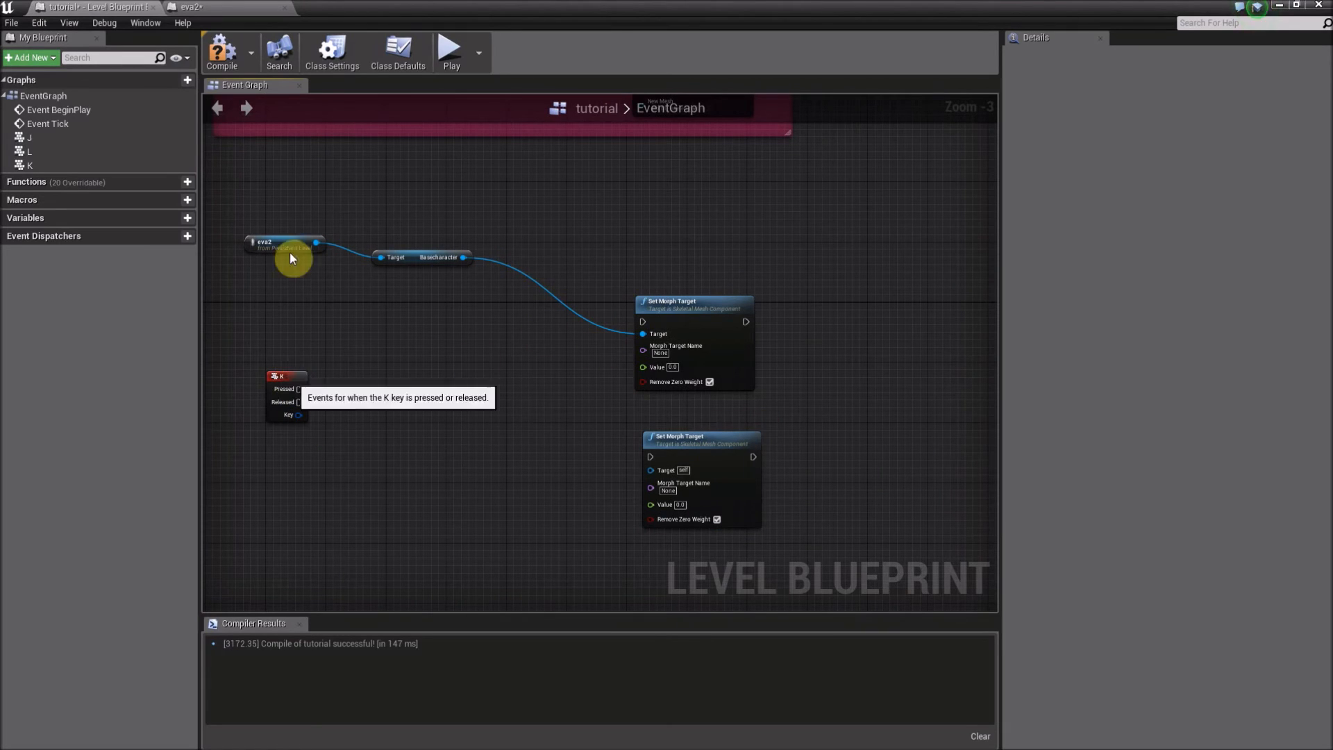
left_click(224, 52)
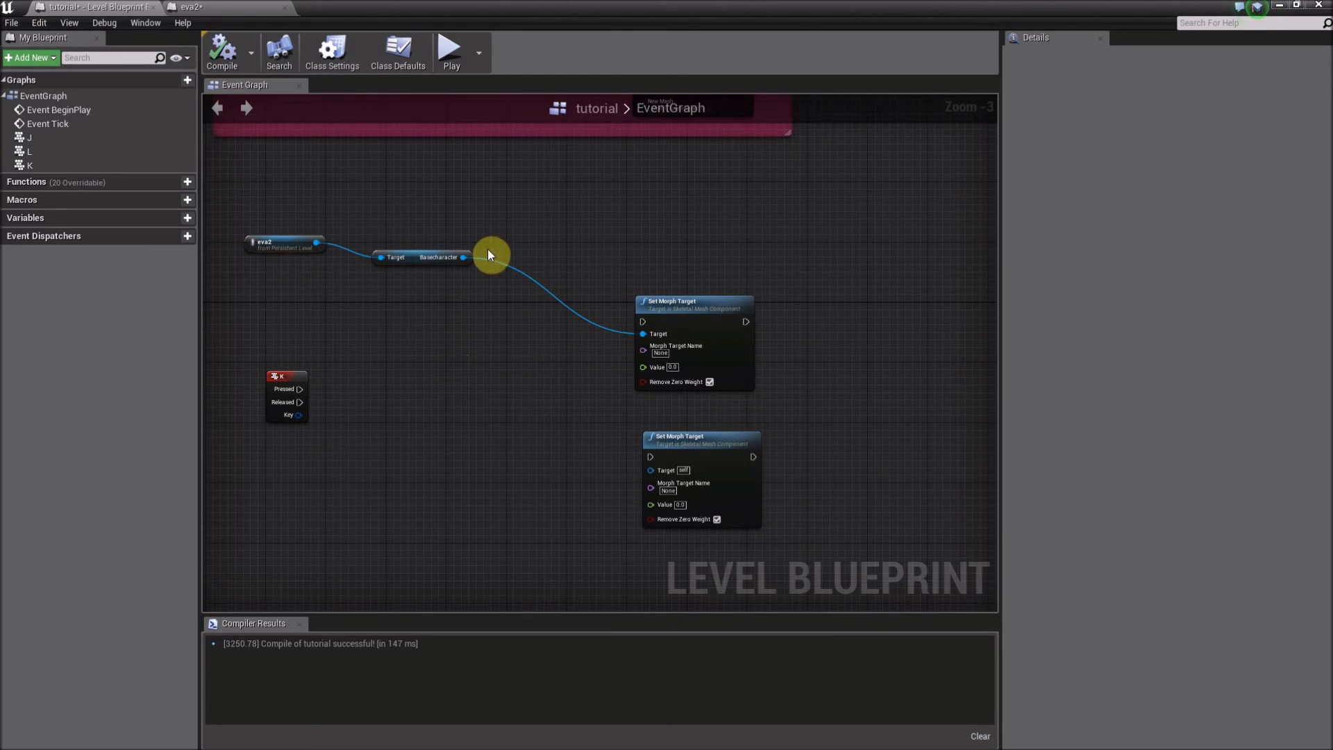
- Add a FlipFlop to the K event's Pressed output and wire A to the upper and B to the lower Set Morph Target node
left_click_drag(299, 389, 370, 375)
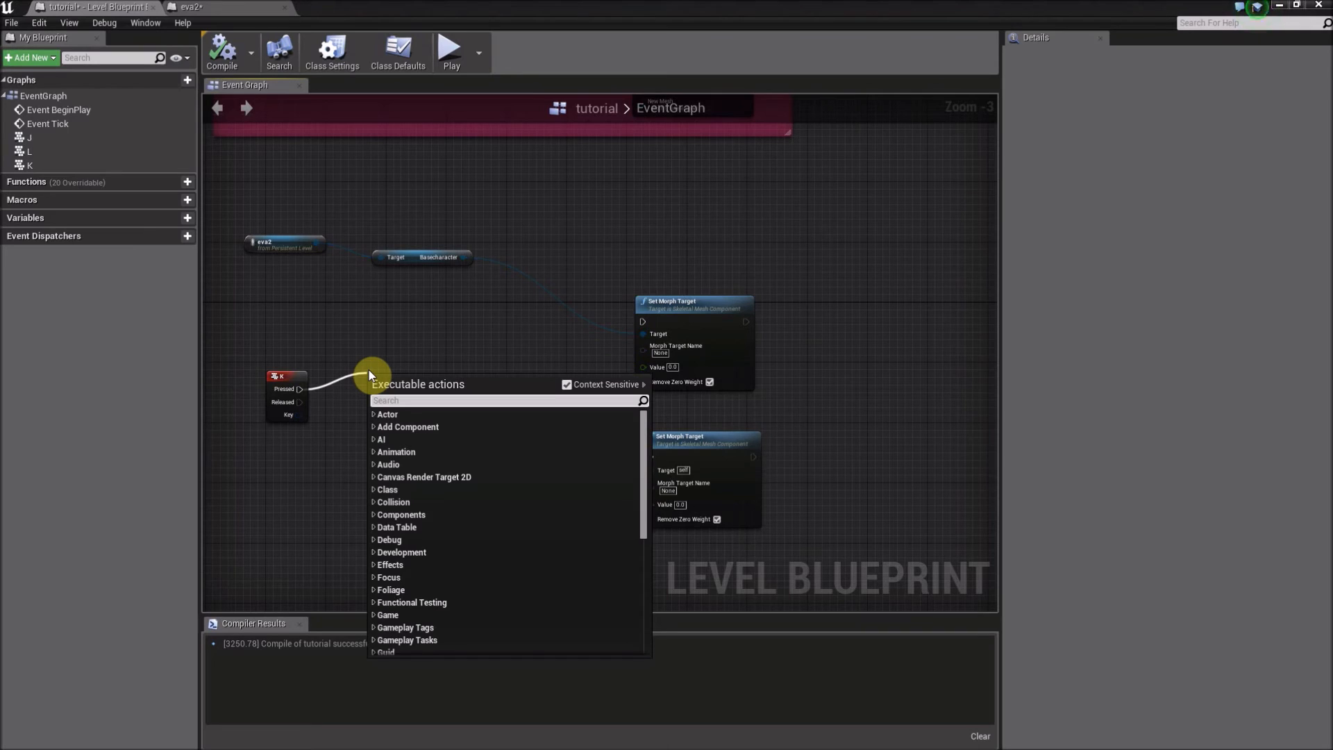
type("flip")
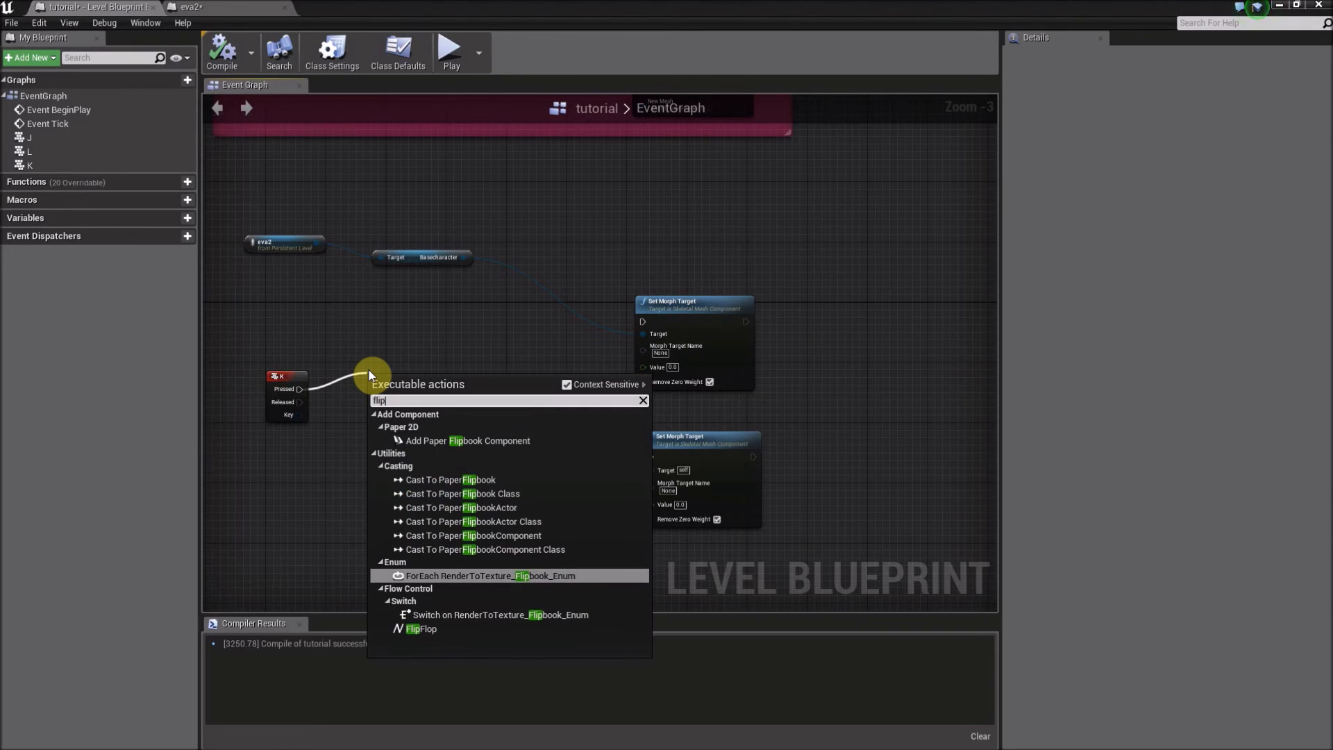
type("flop")
left_click(431, 443)
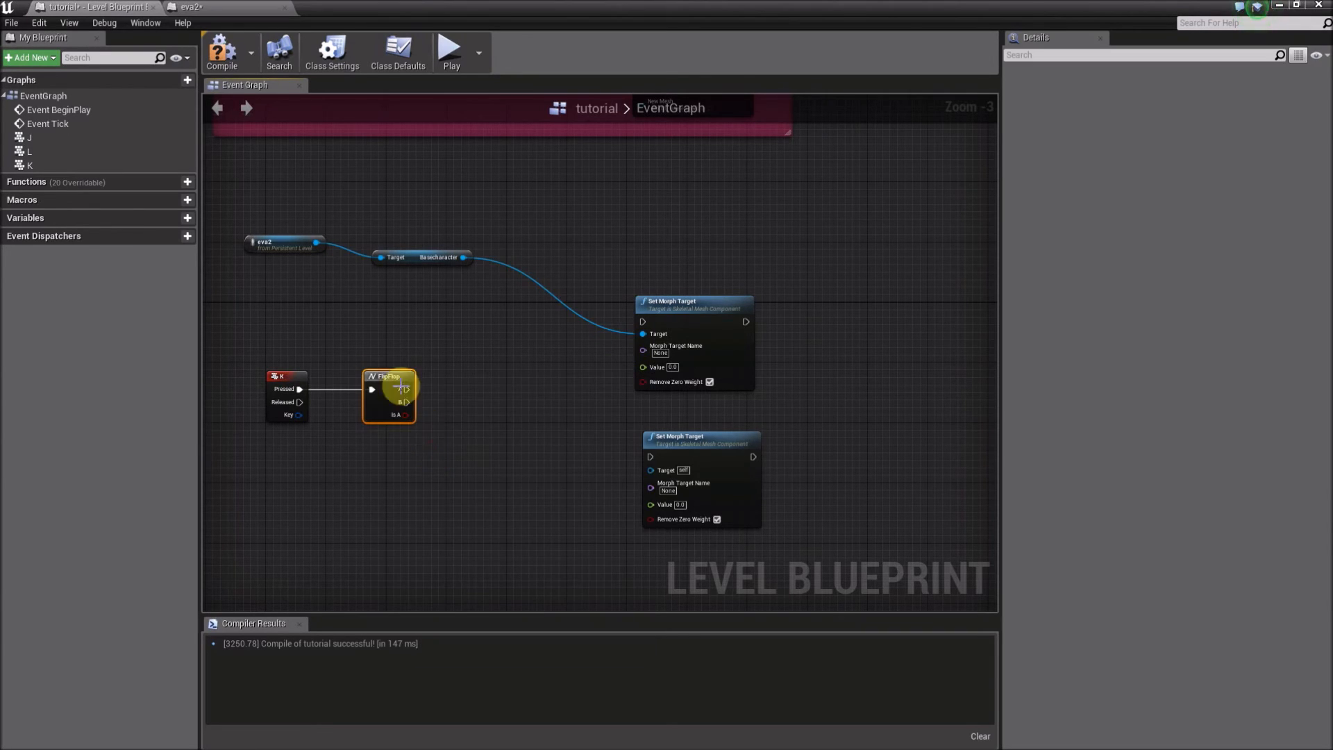
left_click_drag(381, 387, 640, 322)
left_click_drag(452, 417, 655, 455)
left_click_drag(415, 264, 444, 272)
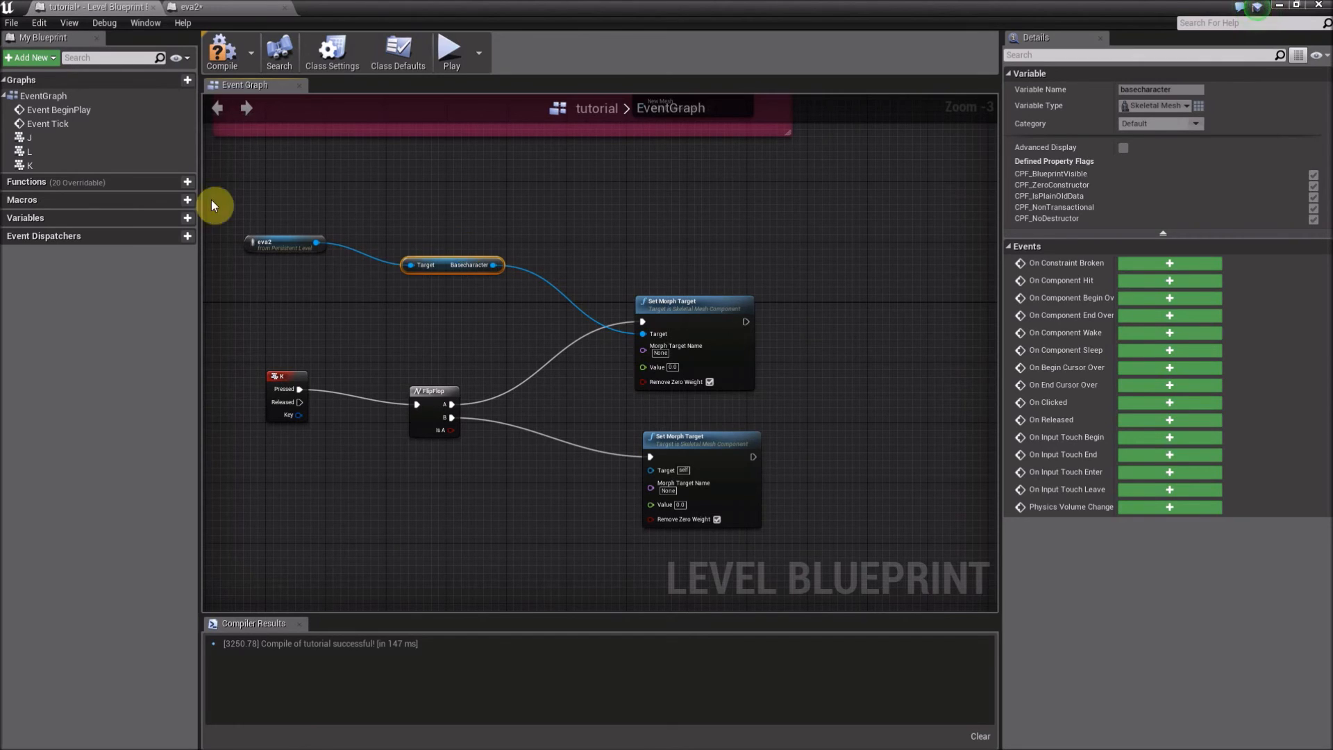
left_click(454, 307)
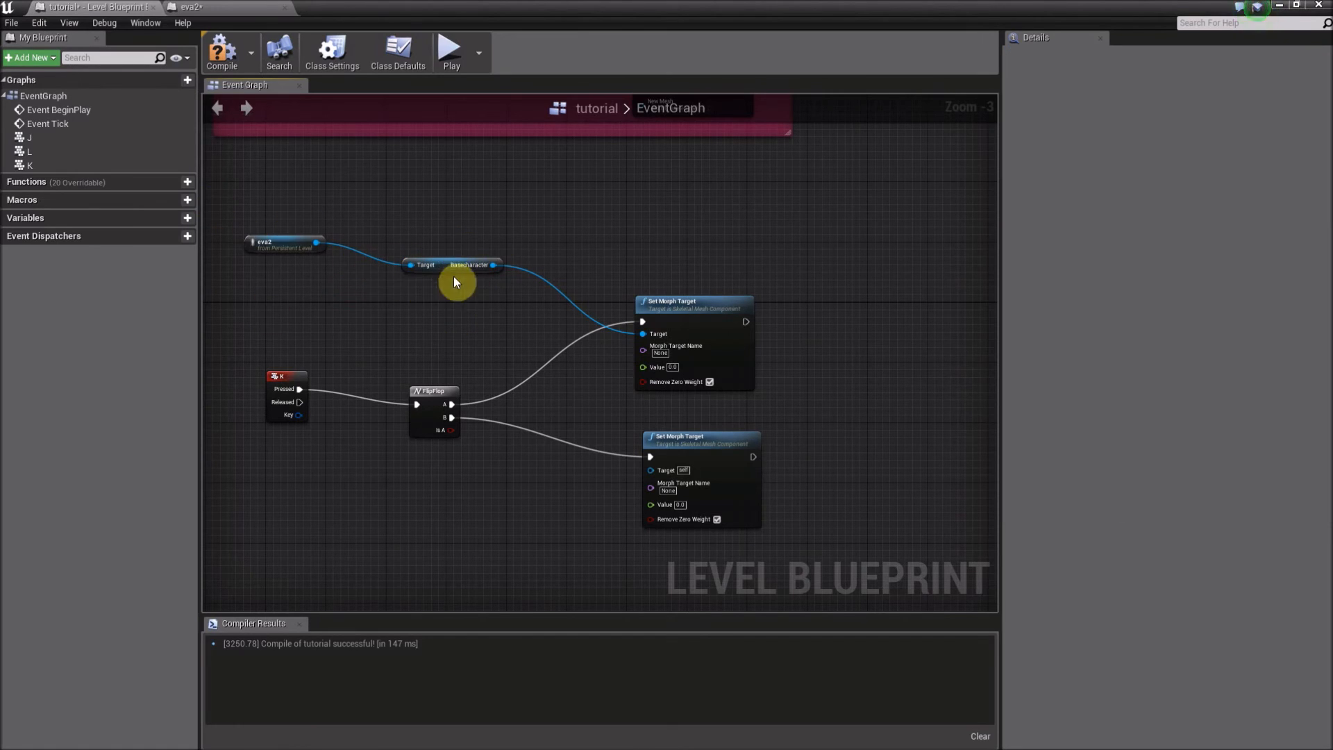
- Add a Set Skeletal Mesh node from the Basecharacter reference, place it above the upper Set Morph Target node, and view its available New Mesh assets
right_click_drag(562, 229, 557, 259)
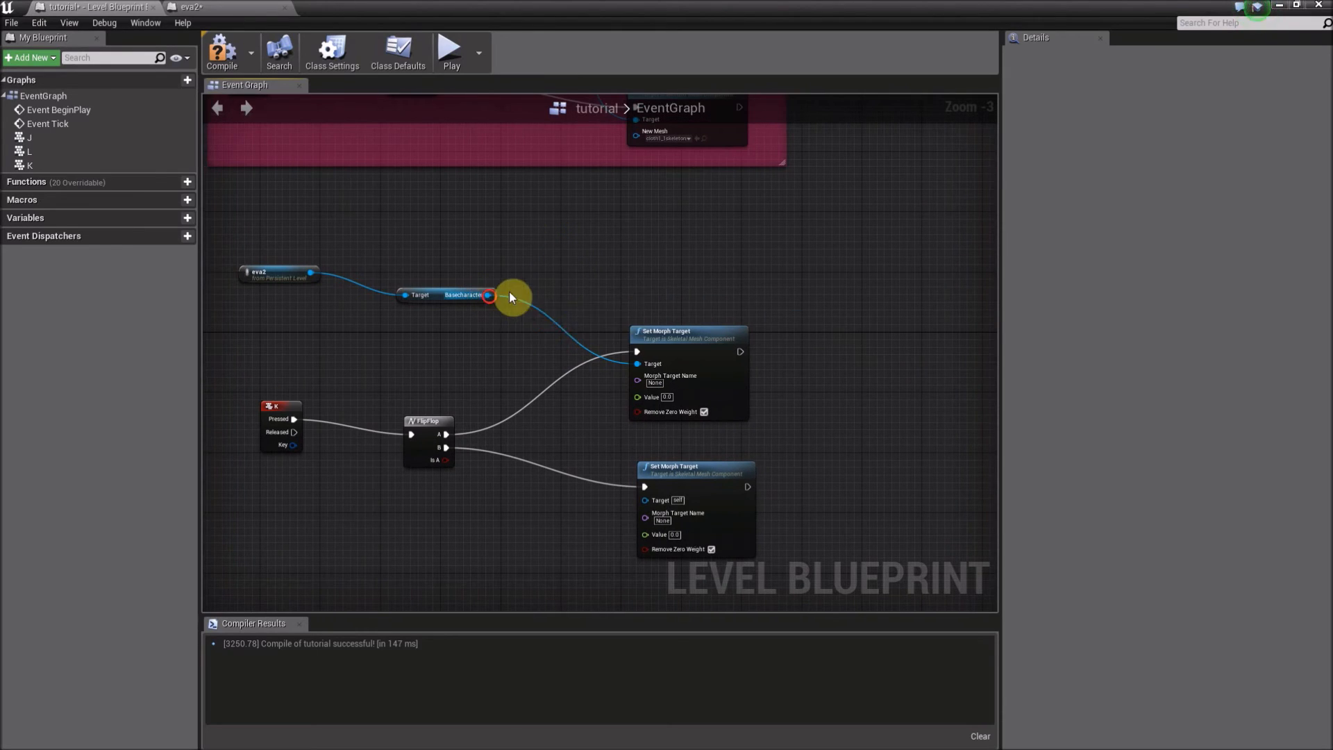
left_click_drag(488, 294, 620, 261)
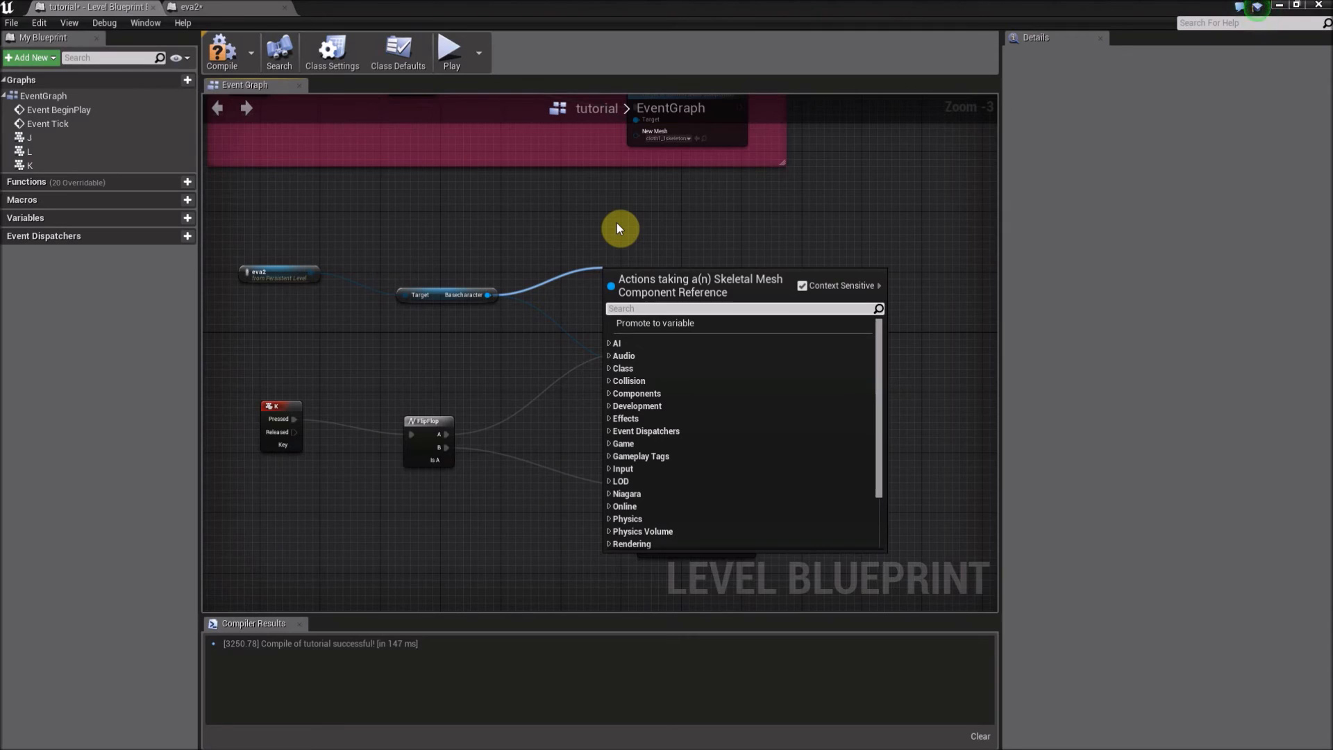
type("set")
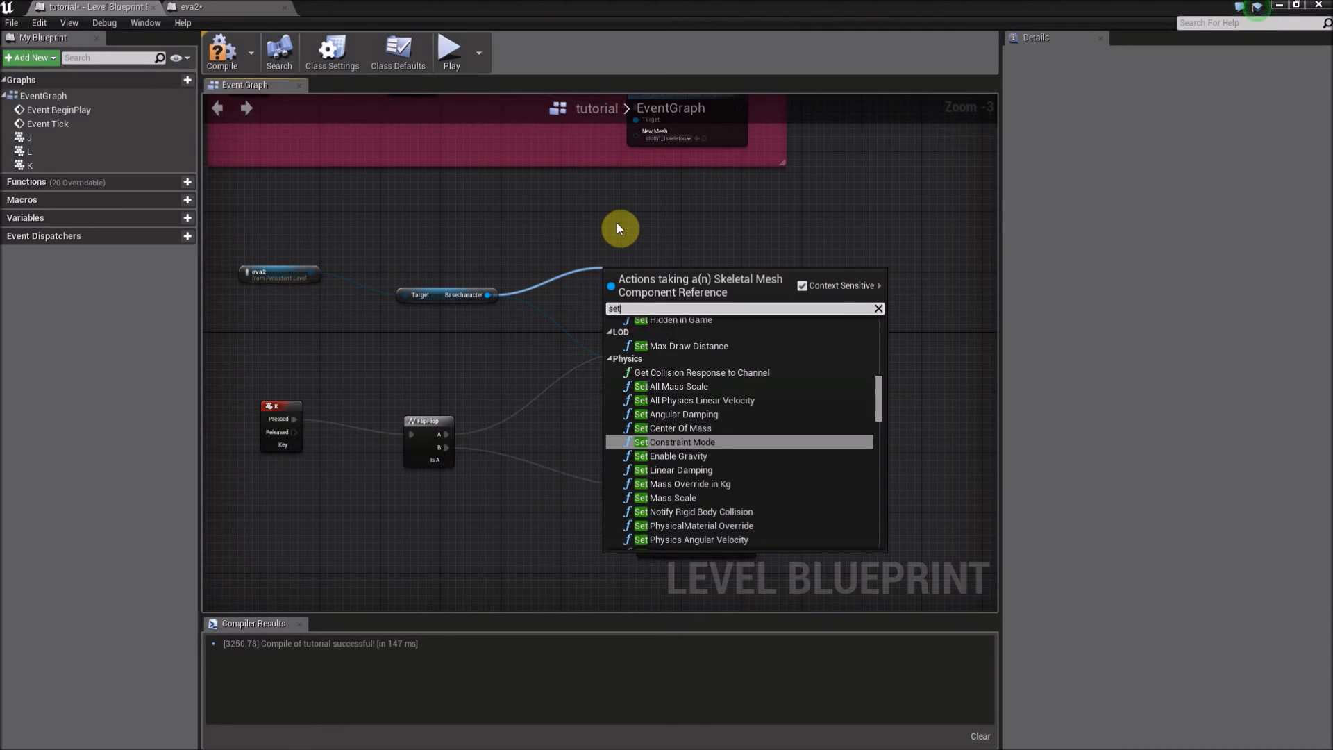
type(" skeletal me")
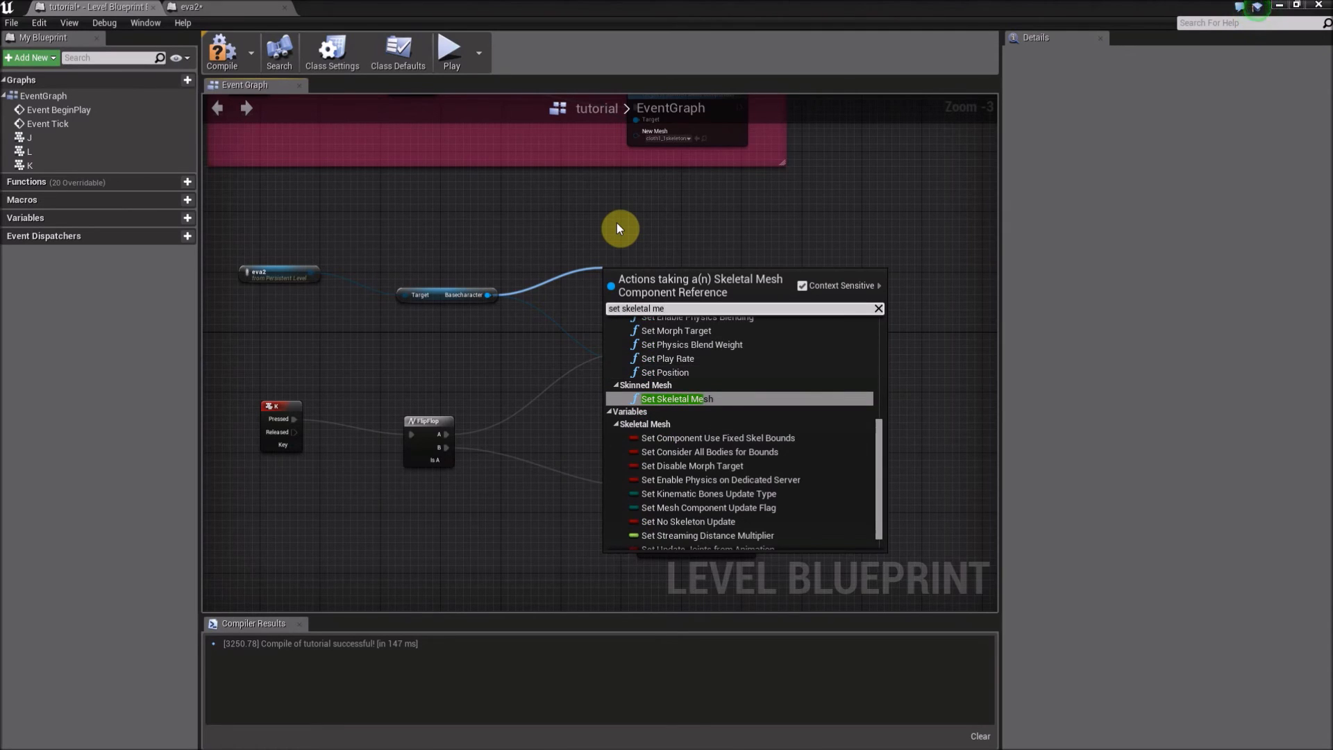
left_click(665, 393)
left_click_drag(642, 271, 607, 193)
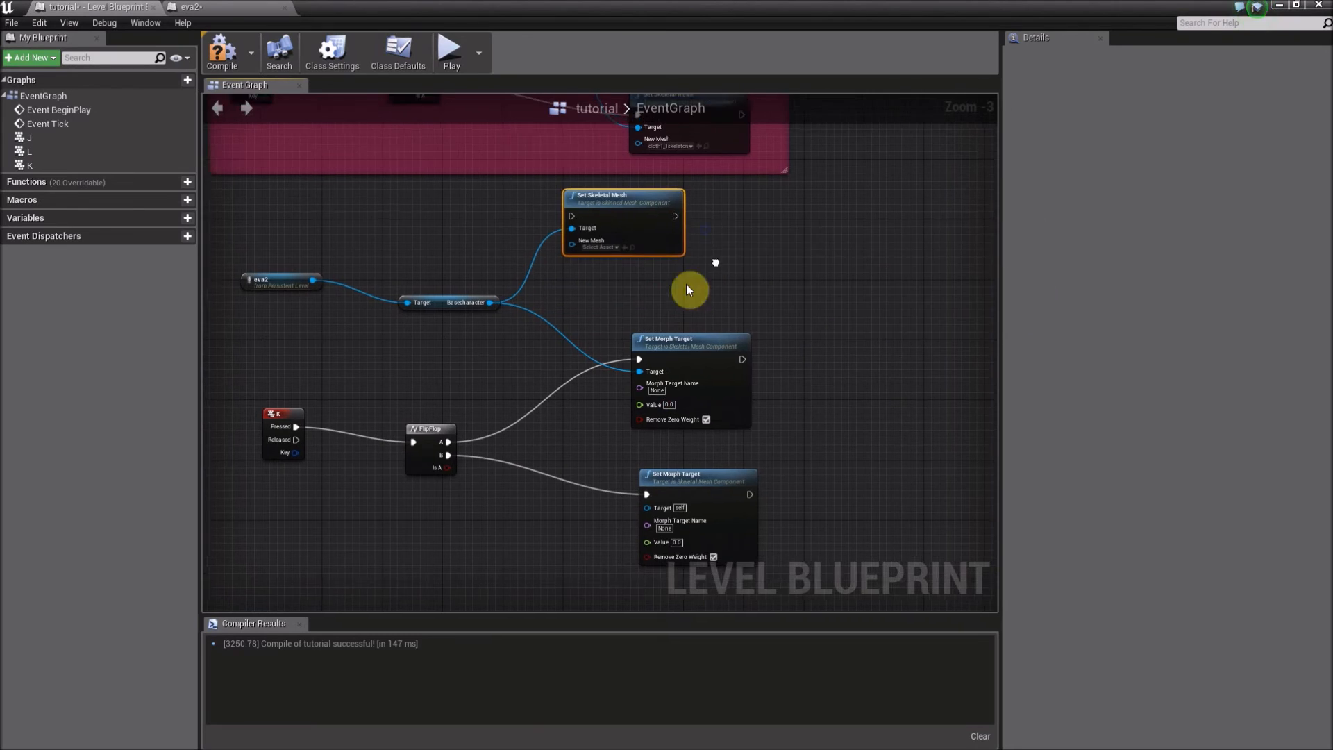
scroll(686, 284, "up", 3)
left_click(598, 258)
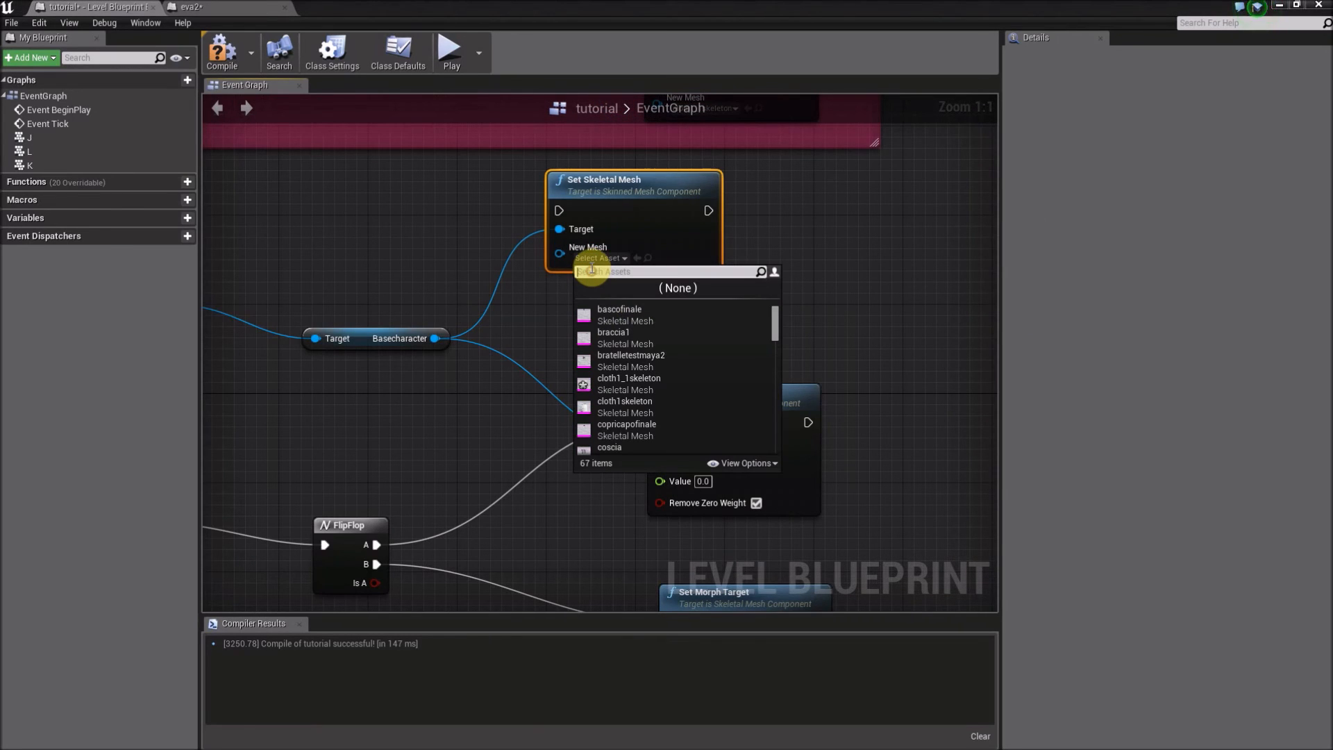
left_click(531, 375)
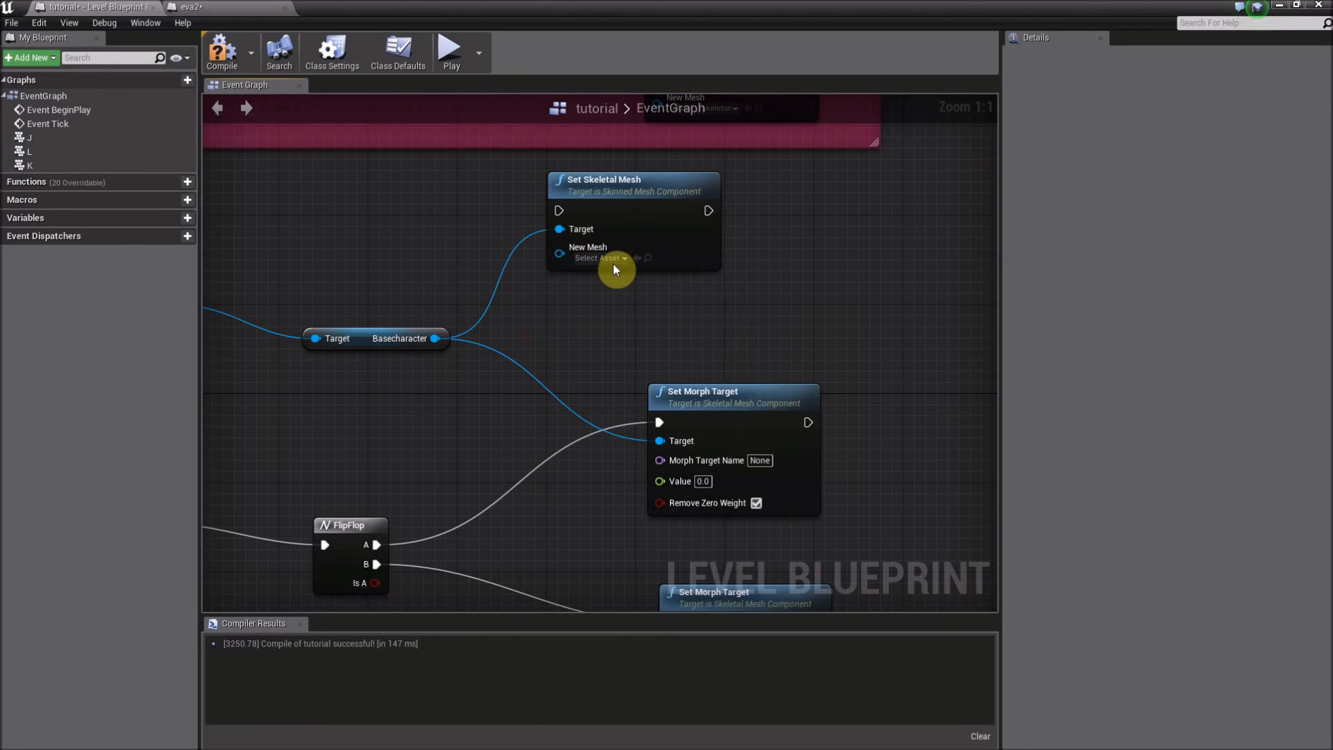
- Duplicate the Set Skeletal Mesh node, place the copy beneath the original, and view the copy's available New Mesh assets
left_click(609, 199)
key("ctrl+c")
key("ctrl+v")
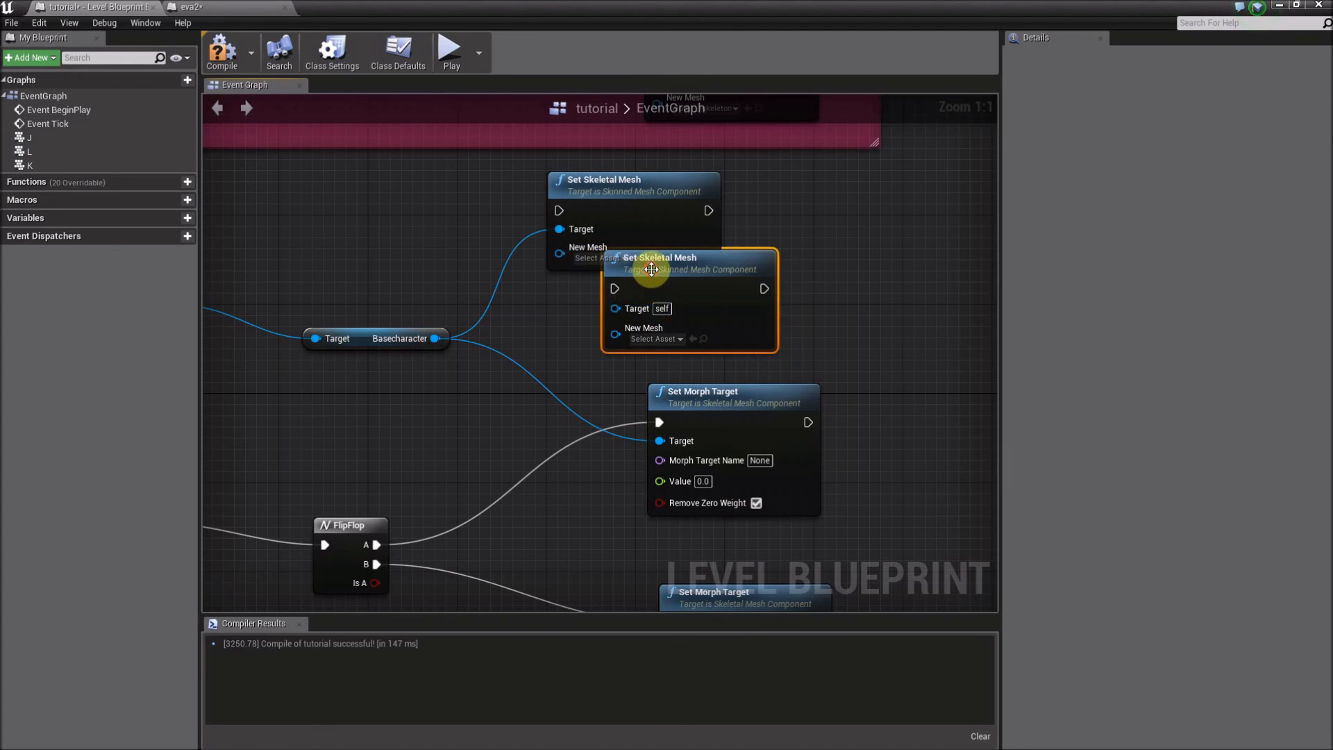
left_click(599, 372)
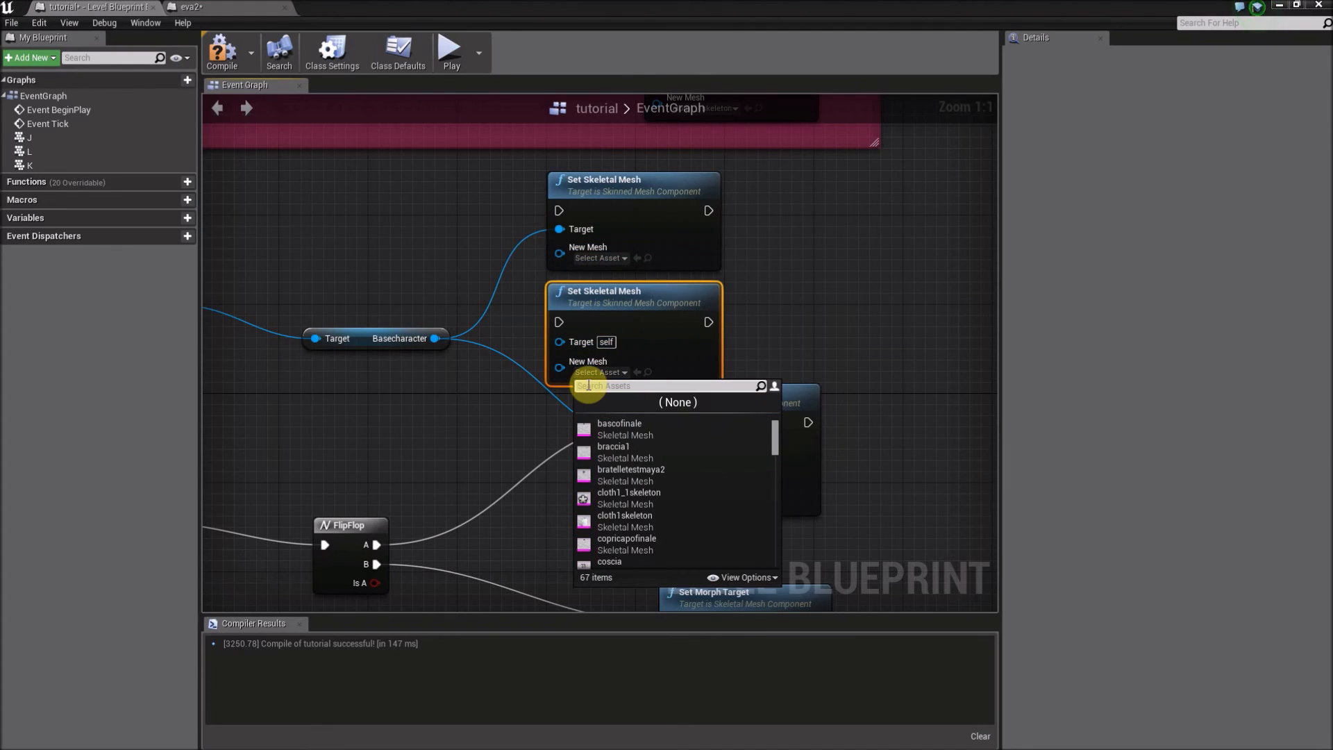
left_click(796, 255)
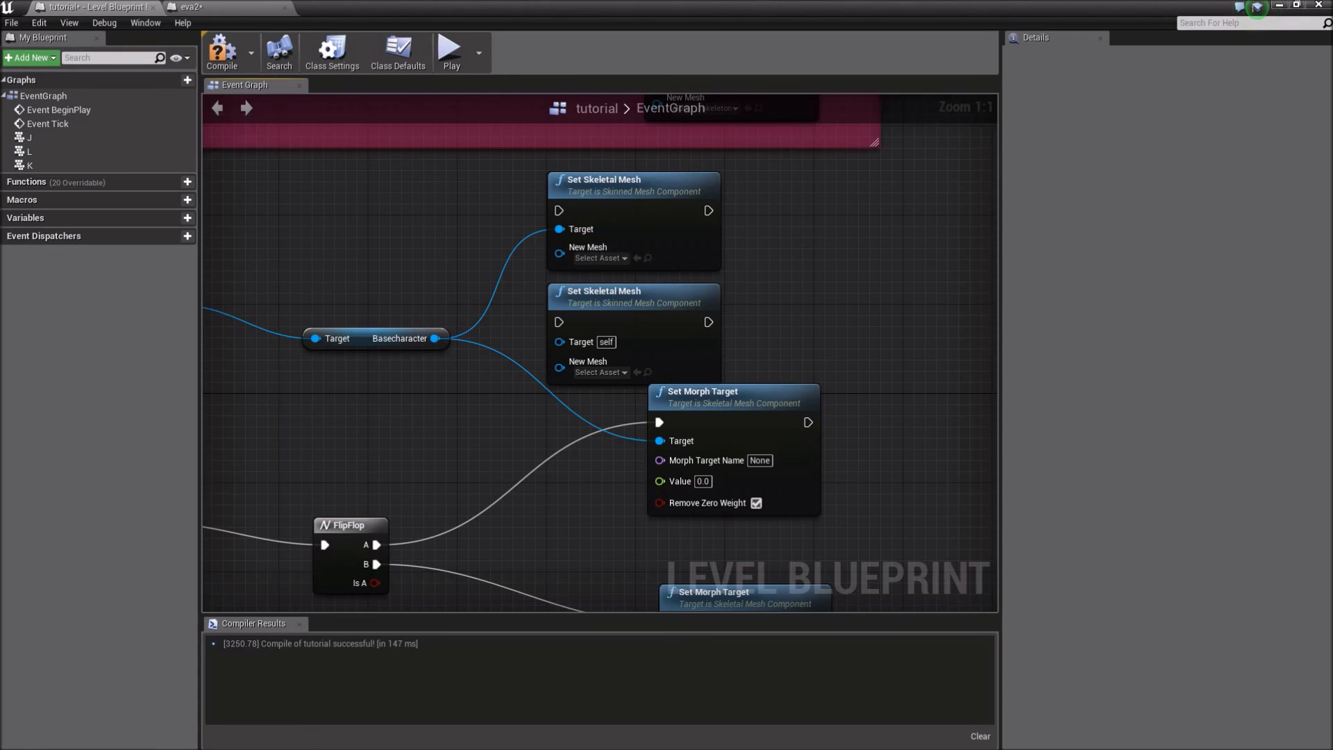
- Delete both Set Skeletal Mesh nodes from the graph
right_click_drag(329, 410, 526, 407)
scroll(497, 359, "down", 1)
right_click_drag(709, 315, 609, 334)
left_click_drag(595, 349, 677, 268)
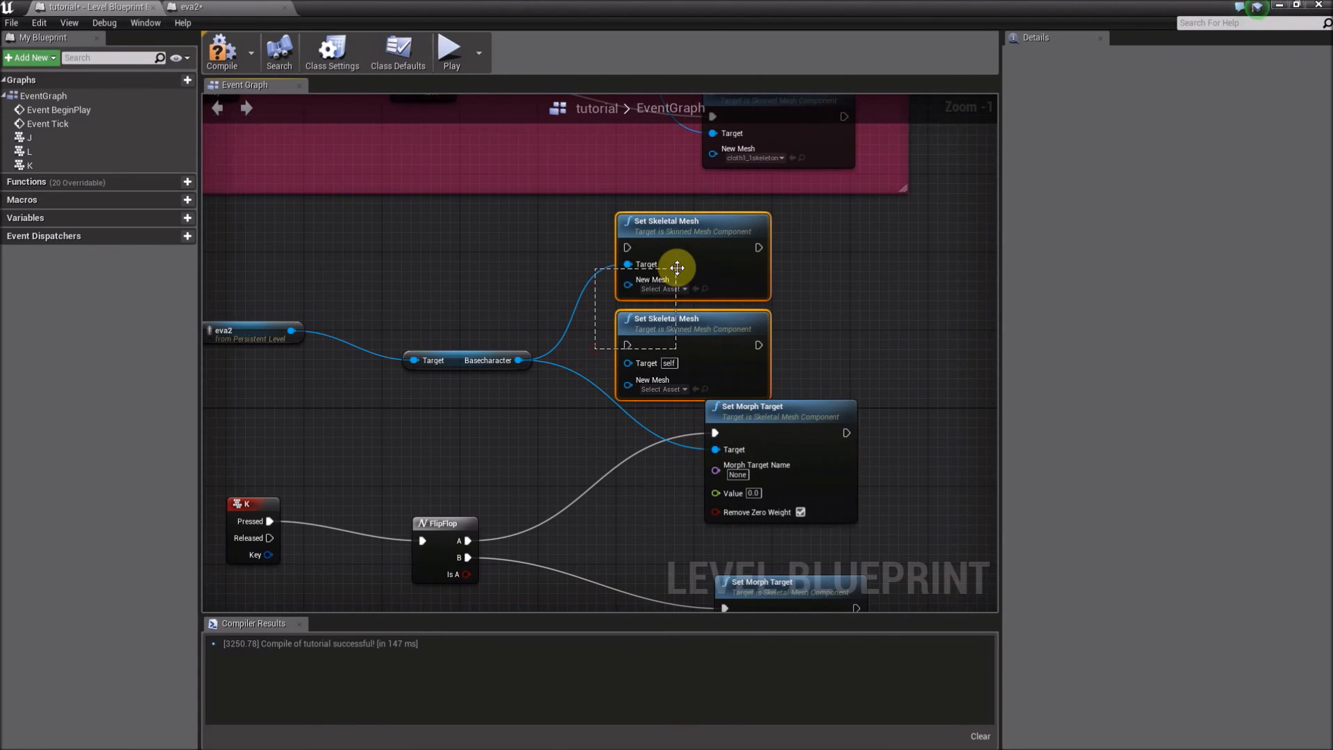
key("Delete")
- Compile the level blueprint with the K event's FlipFlop and two Set Morph Target nodes
right_click_drag(681, 280, 686, 311)
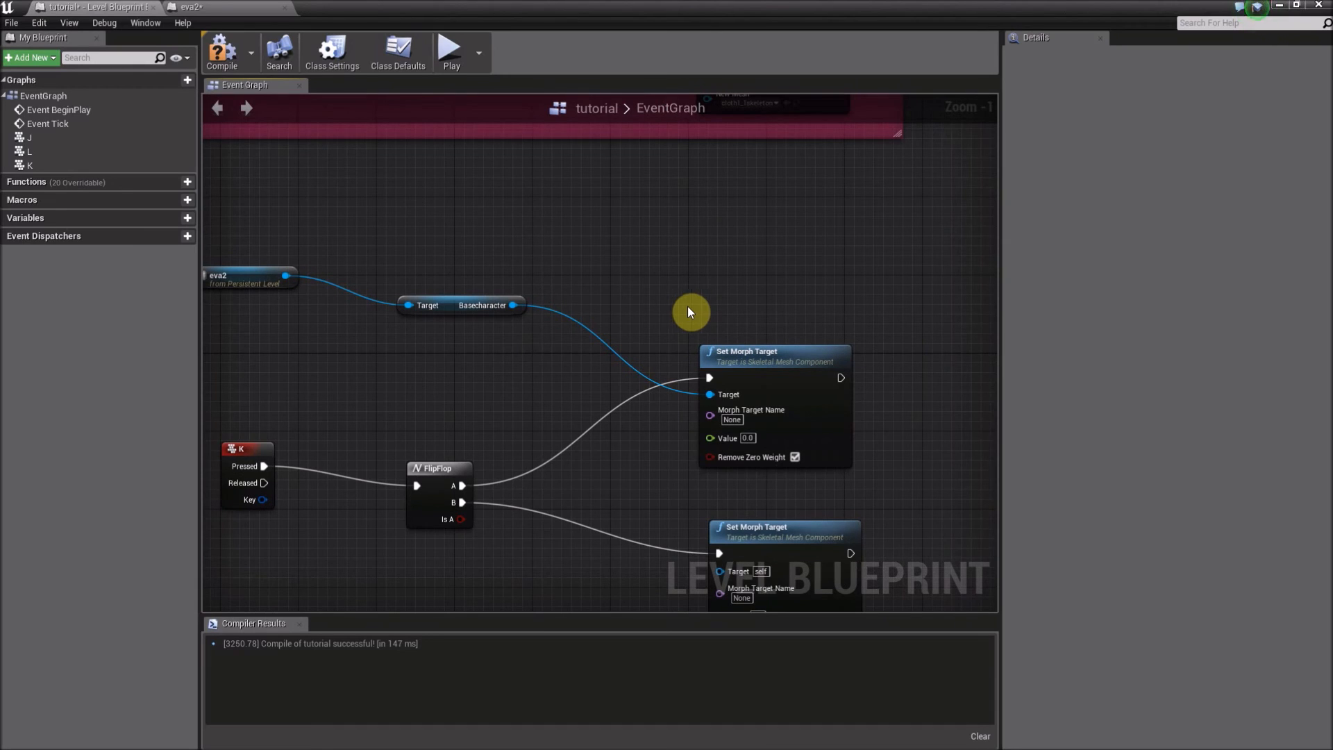
right_click_drag(478, 368, 519, 366)
left_click(207, 64)
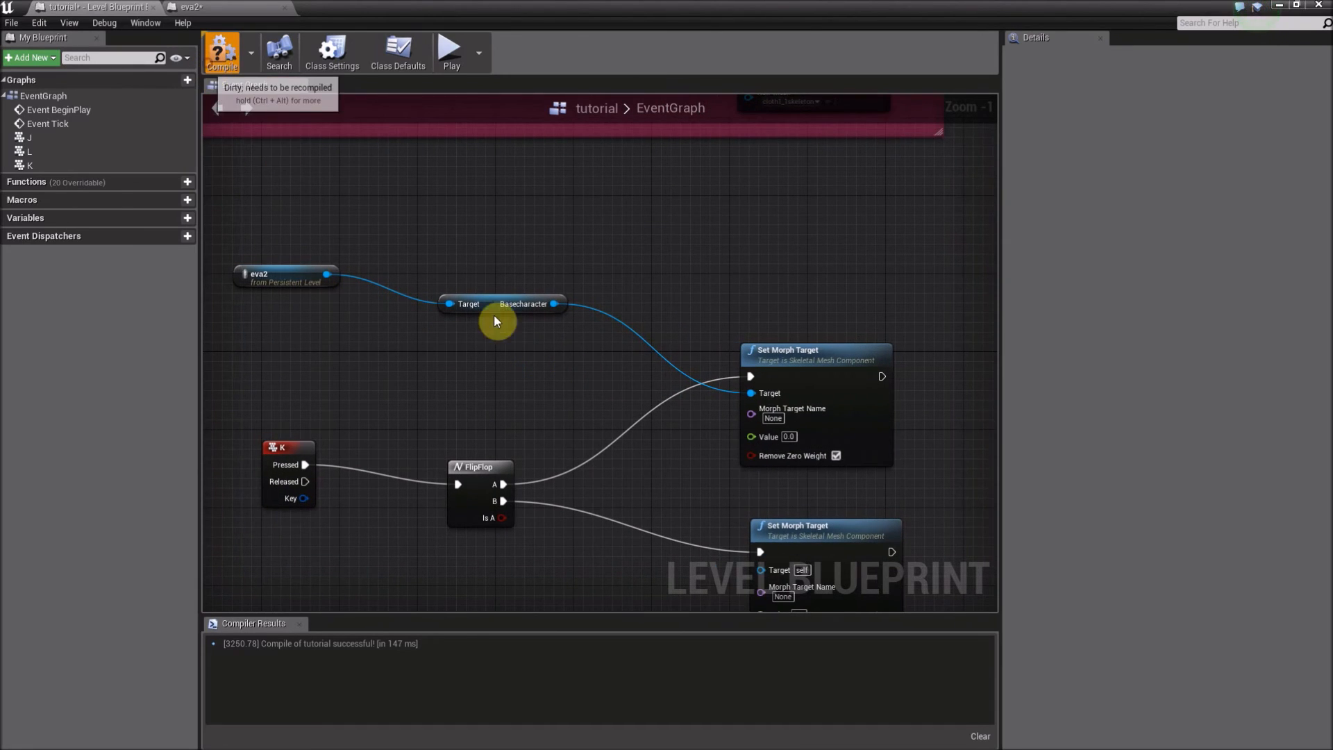
right_click_drag(648, 437, 613, 356)
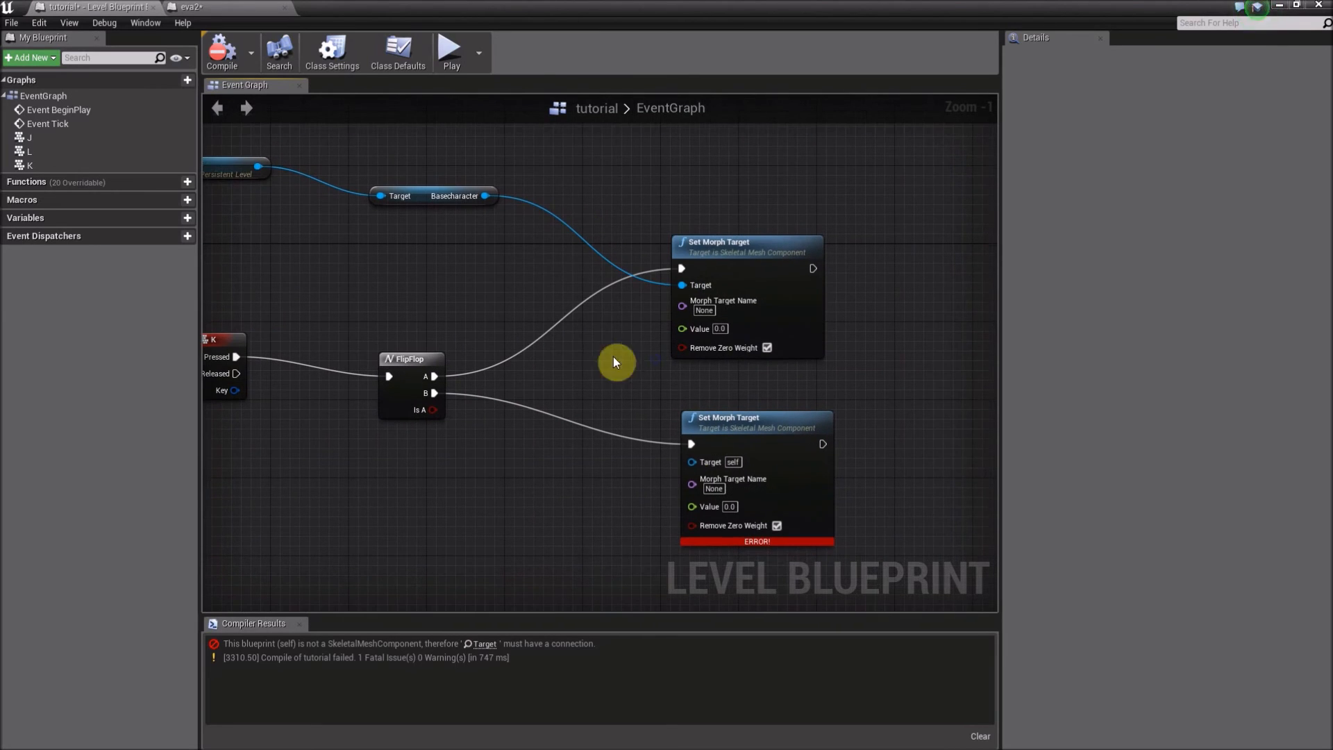
- Connect the Basecharacter reference to the lower Set Morph Target node's Target, and move the Basecharacter and lower Set Morph Target nodes for a tidier layout
left_click_drag(486, 197, 692, 461)
left_click_drag(423, 195, 486, 302)
right_click_drag(708, 337, 640, 321)
scroll(640, 322, "up", 1)
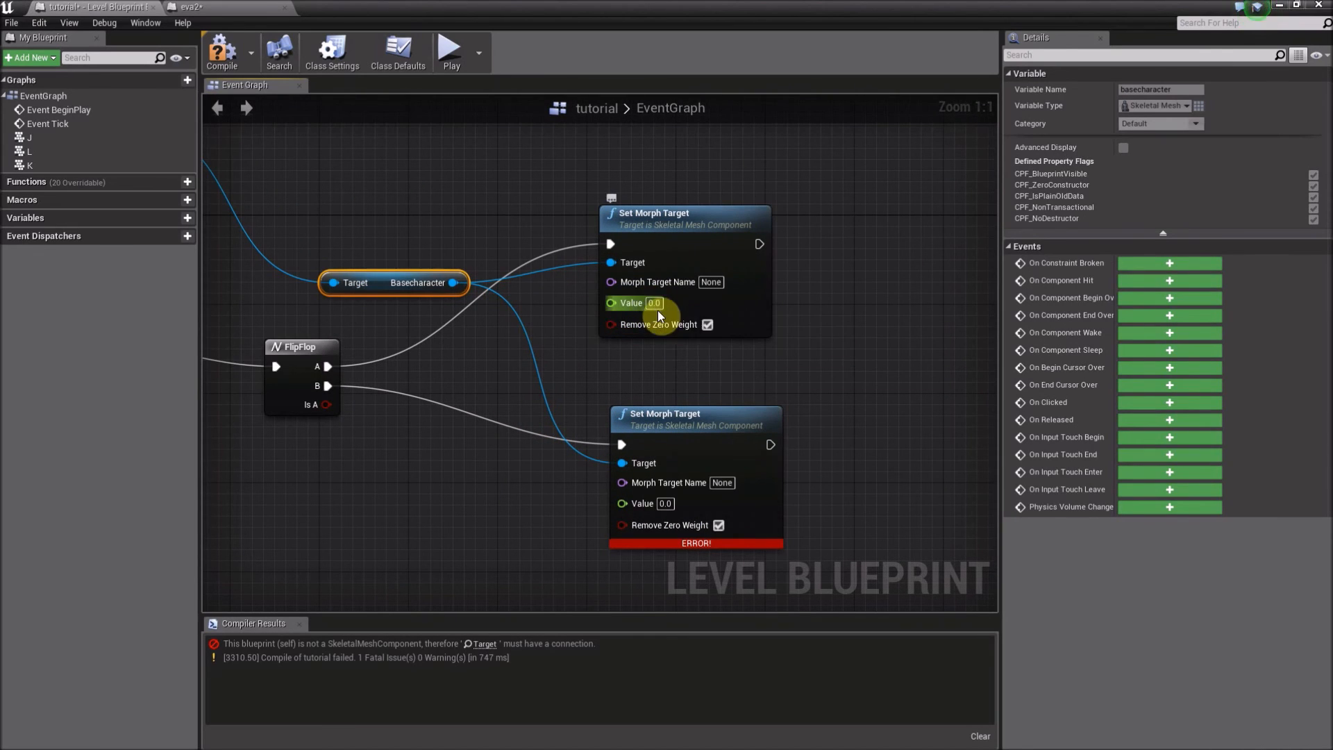
left_click_drag(662, 417, 639, 418)
right_click_drag(541, 381, 552, 406)
- Set Value to 1 on the upper Set Morph Target node and 0 on the lower one, and compile the blueprint
left_click(664, 328)
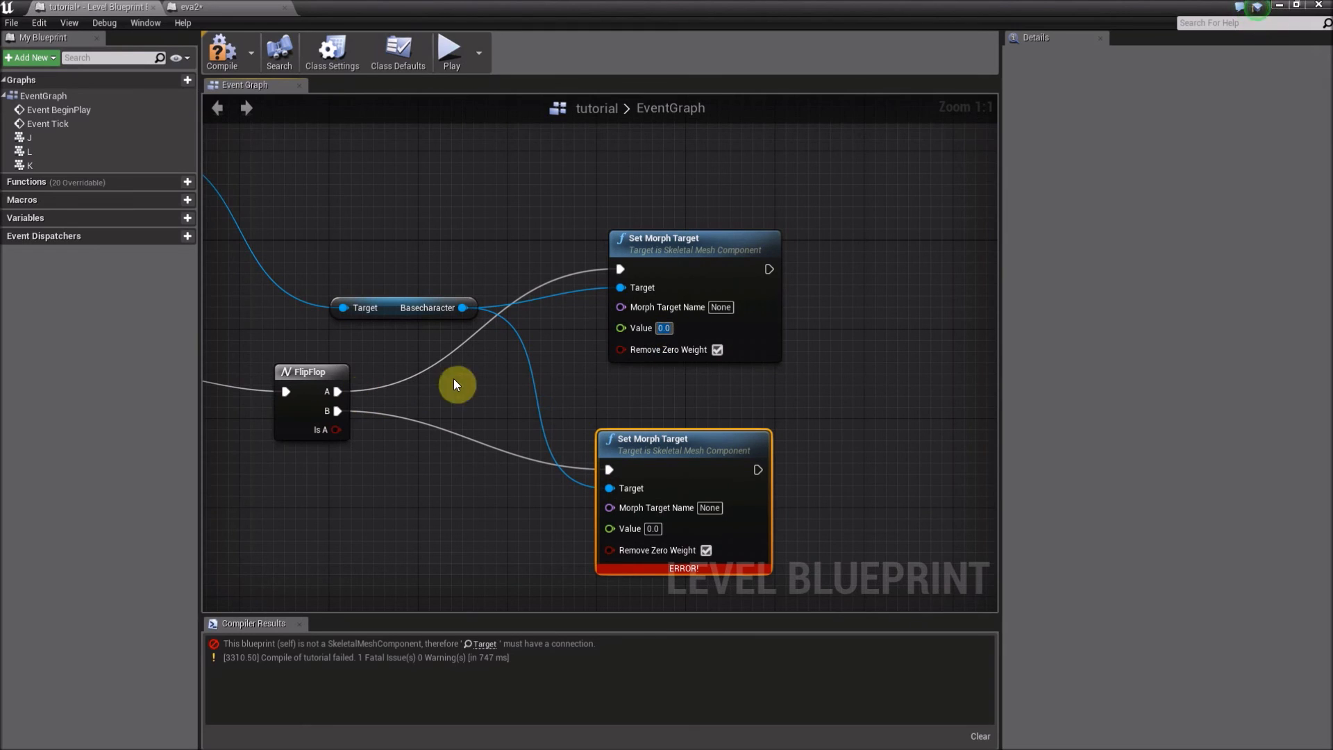
type("1")
key("Return")
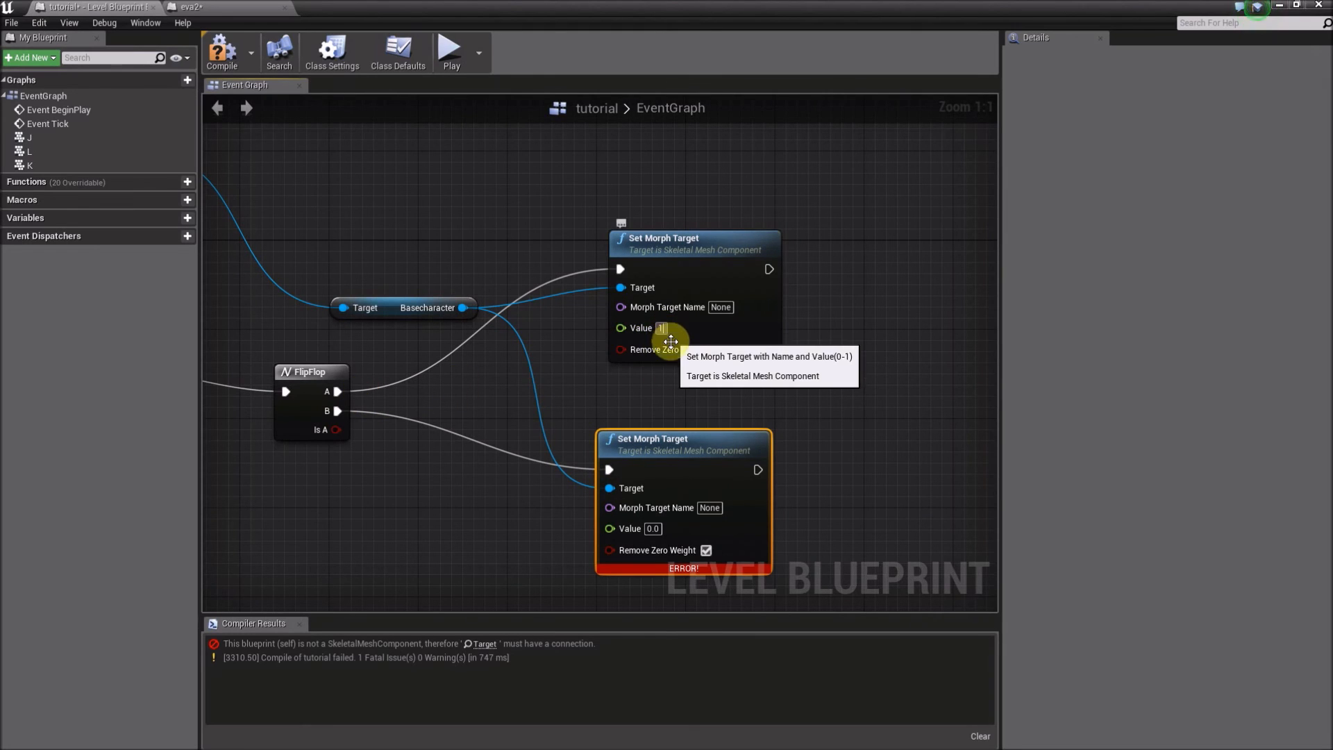
left_click(528, 421)
right_click_drag(528, 422, 574, 369)
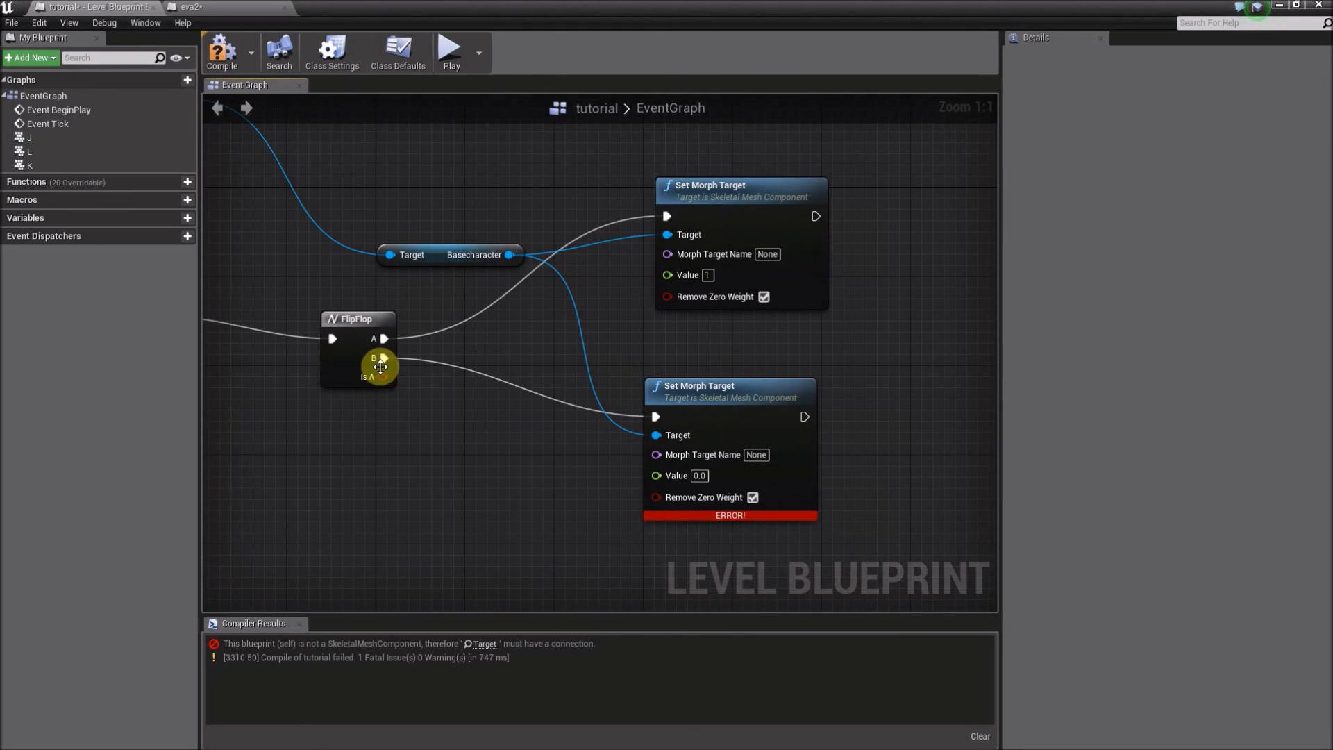
right_click_drag(679, 476, 633, 427)
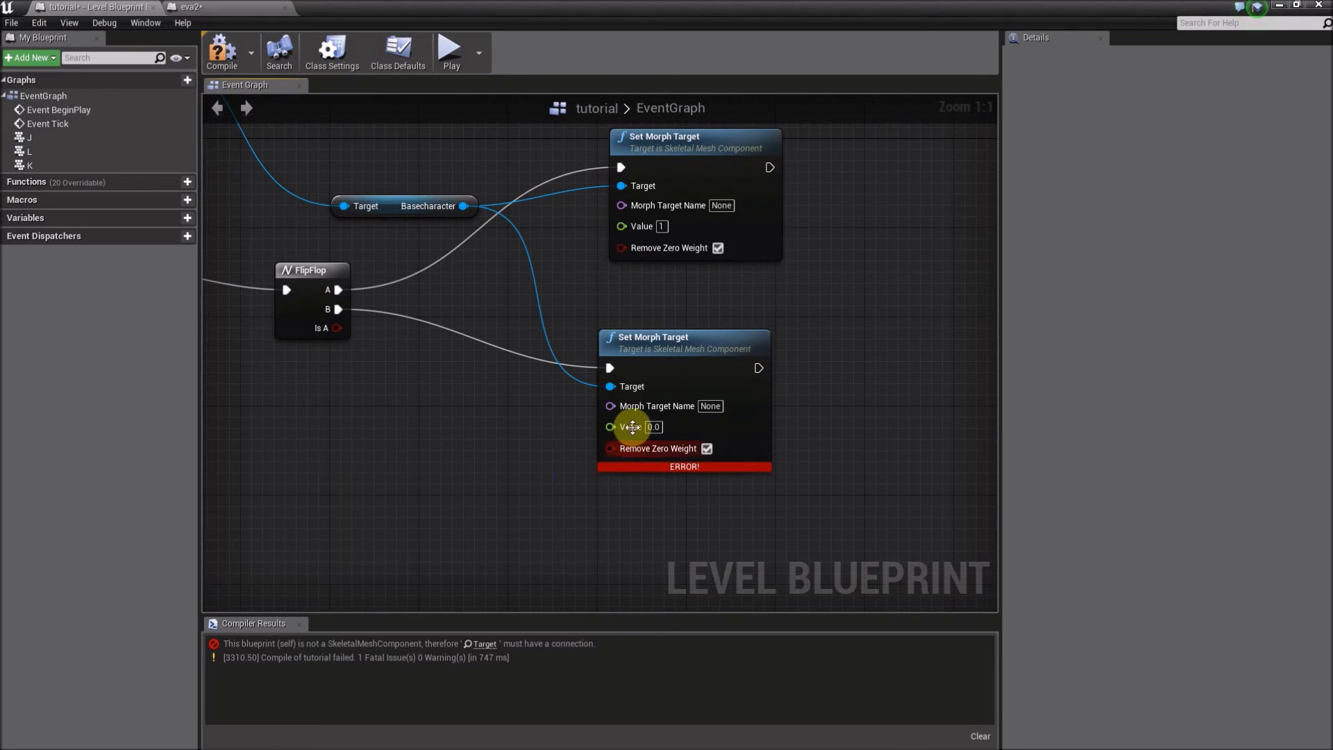
left_click(651, 426)
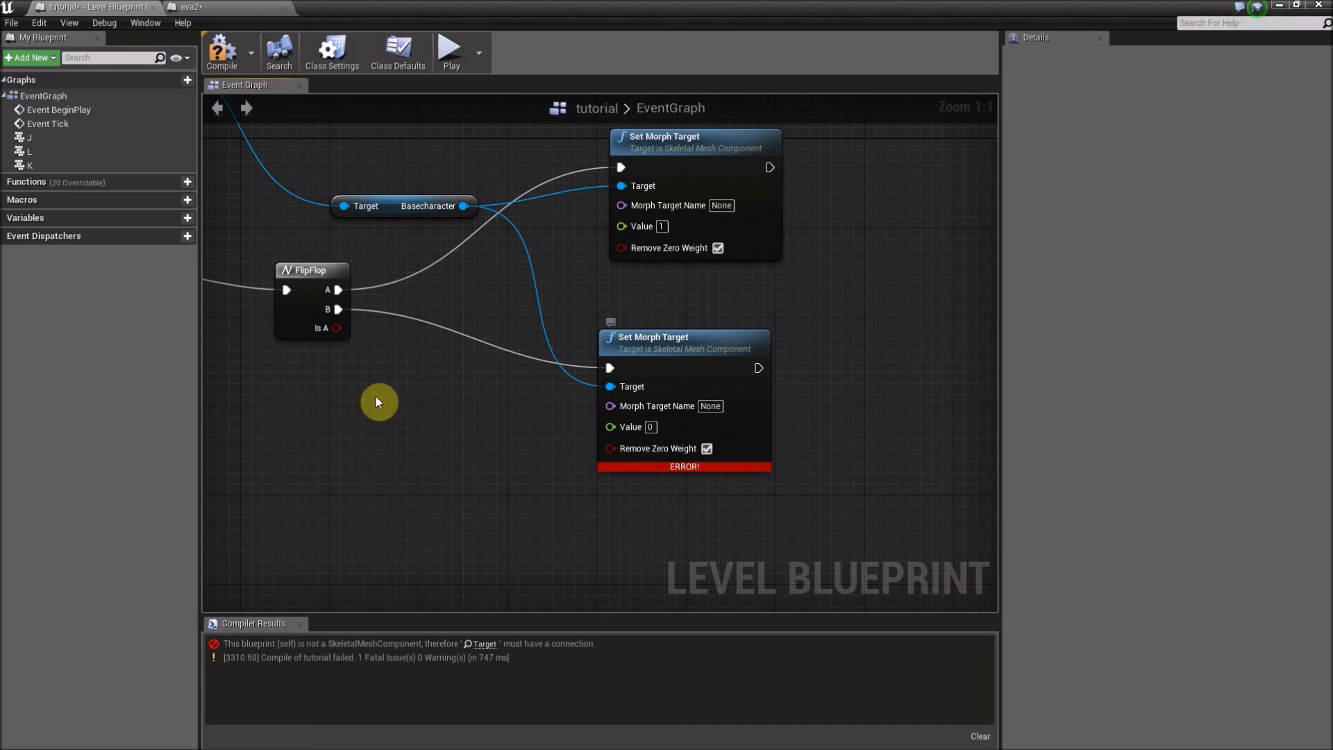
left_click(227, 54)
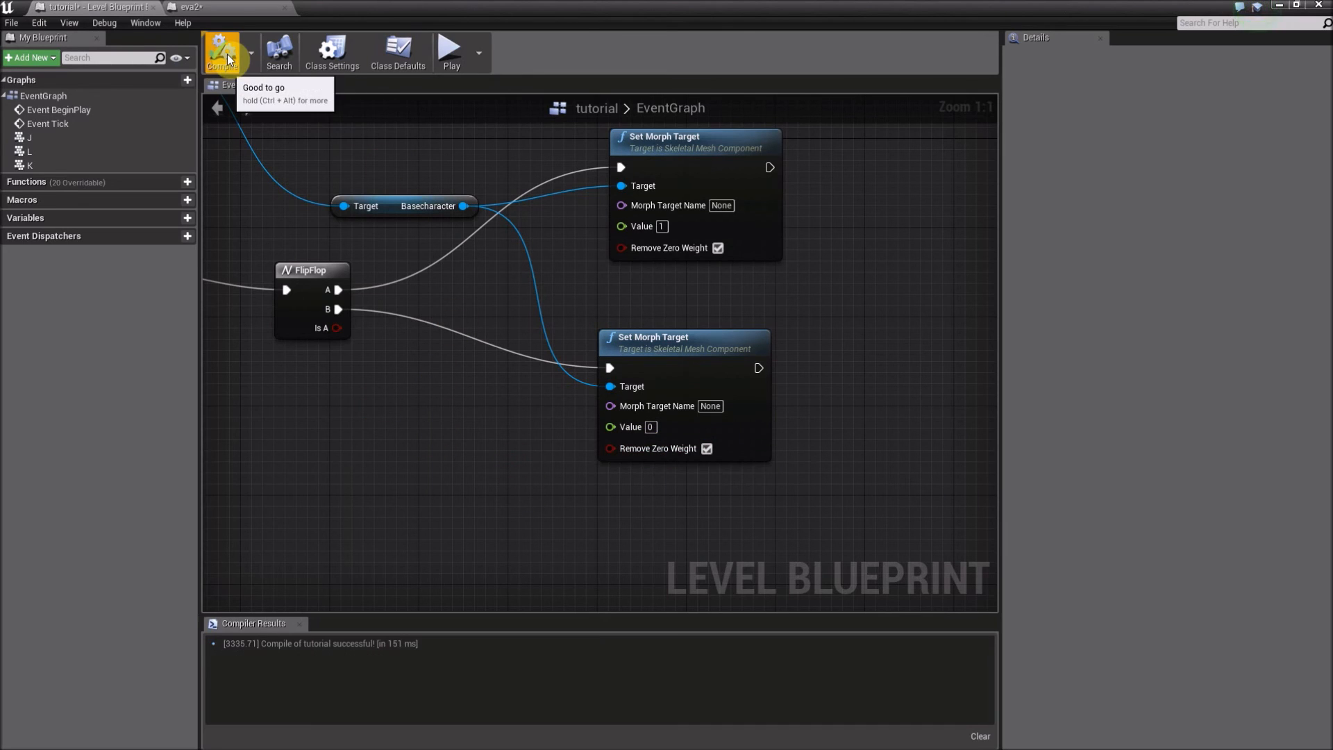
right_click_drag(428, 345, 381, 367)
scroll(485, 366, "down", 1)
scroll(560, 269, "up", 1)
left_click(650, 243)
left_click(659, 198)
right_click_drag(746, 276, 737, 317)
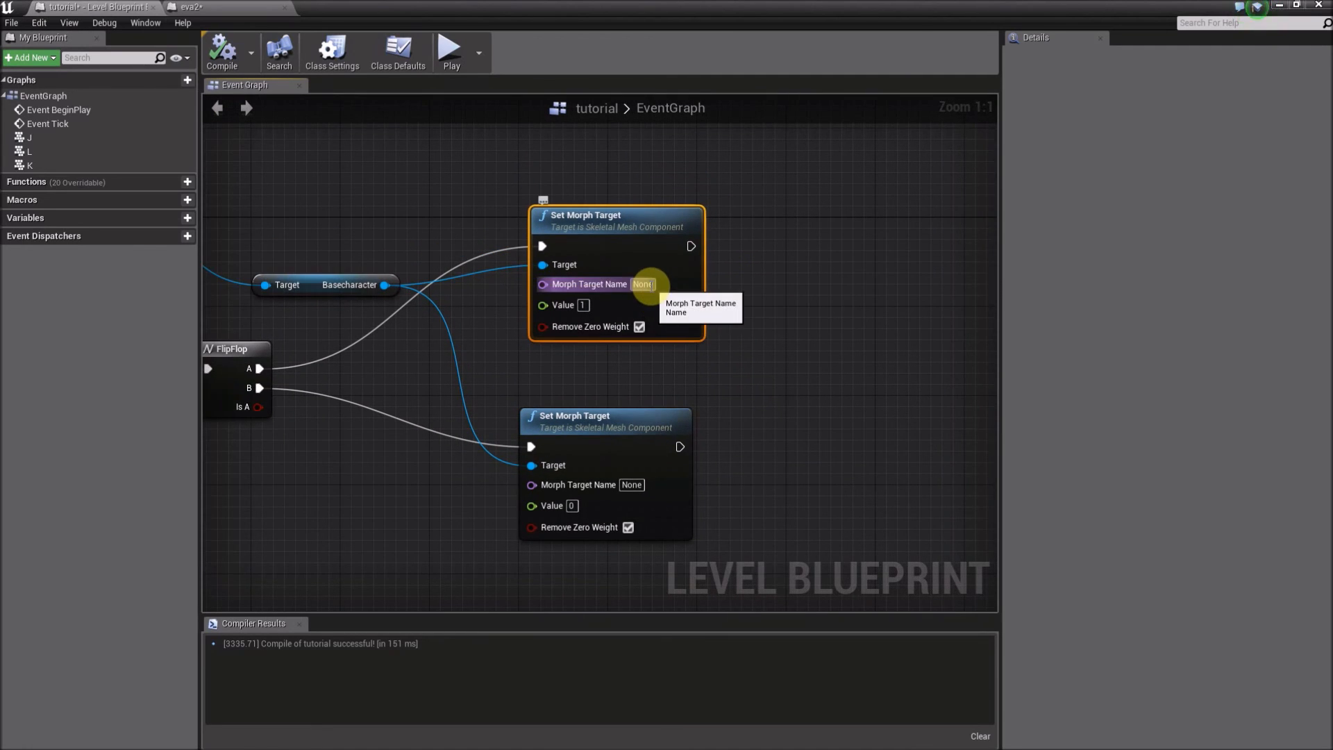
left_click(758, 334)
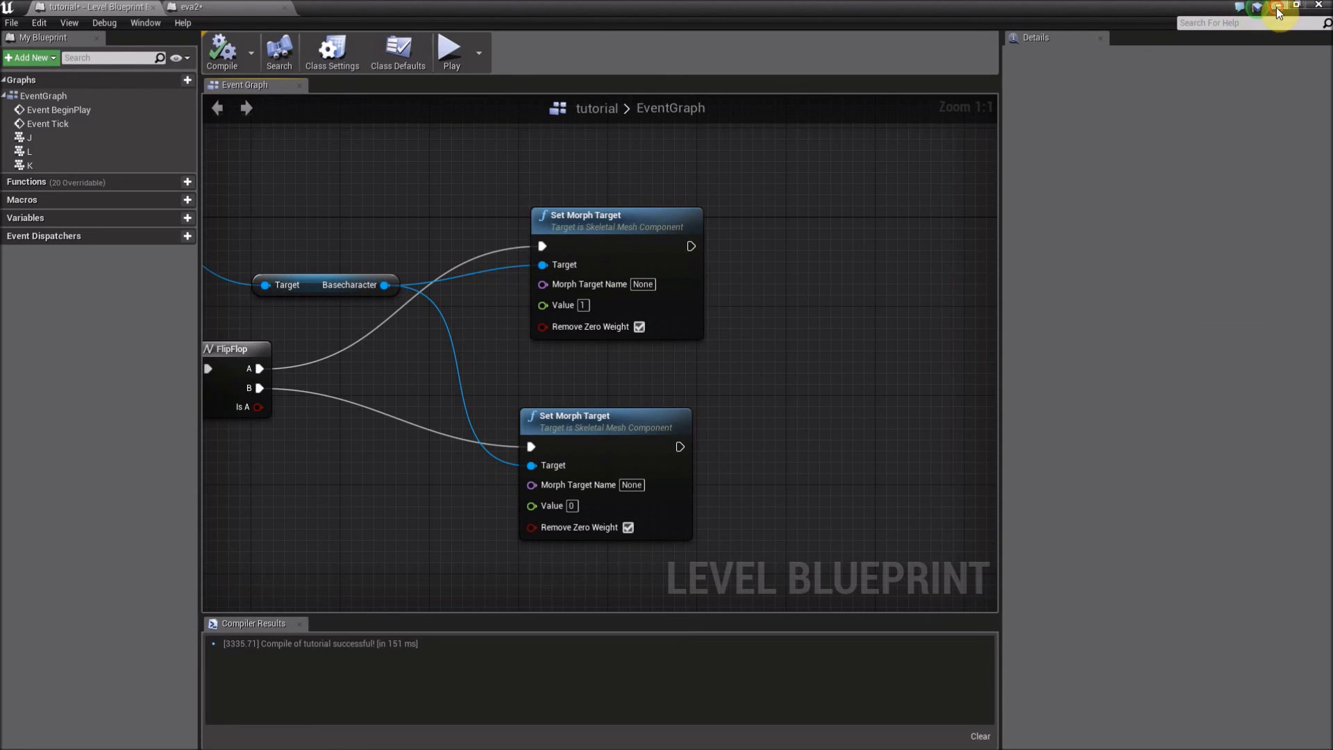
- In the level editor, search the whole Content folder for "original" and open the original_pose skeletal mesh
left_click(1278, 8)
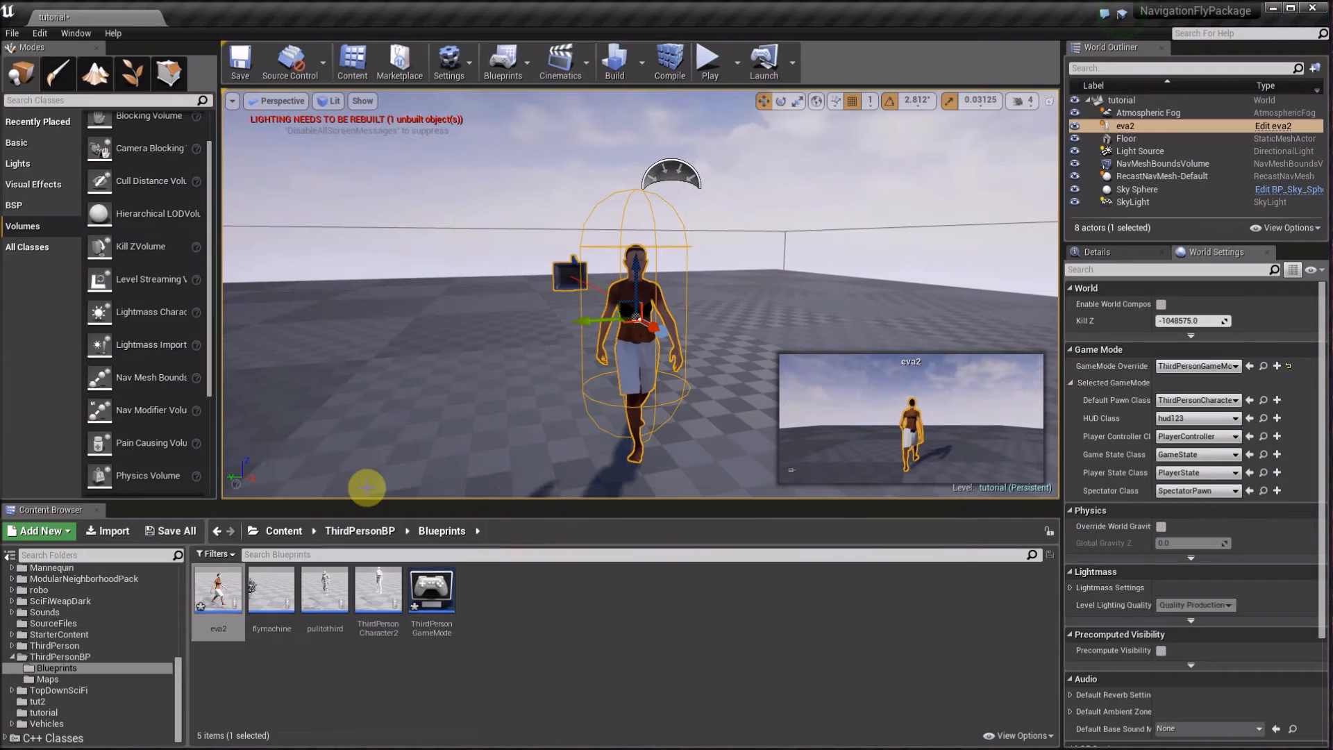
left_click(281, 554)
type("base")
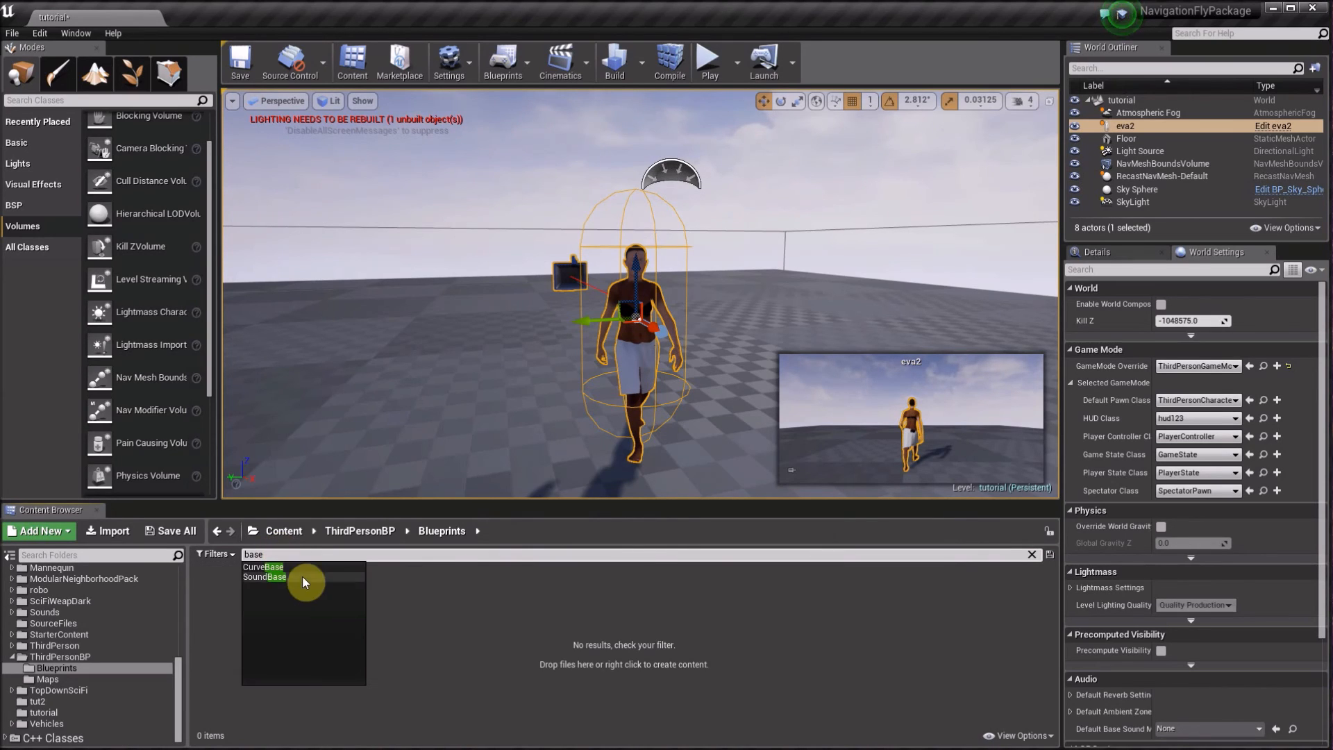
left_click_drag(178, 682, 128, 581)
left_click(128, 575)
left_click(287, 555)
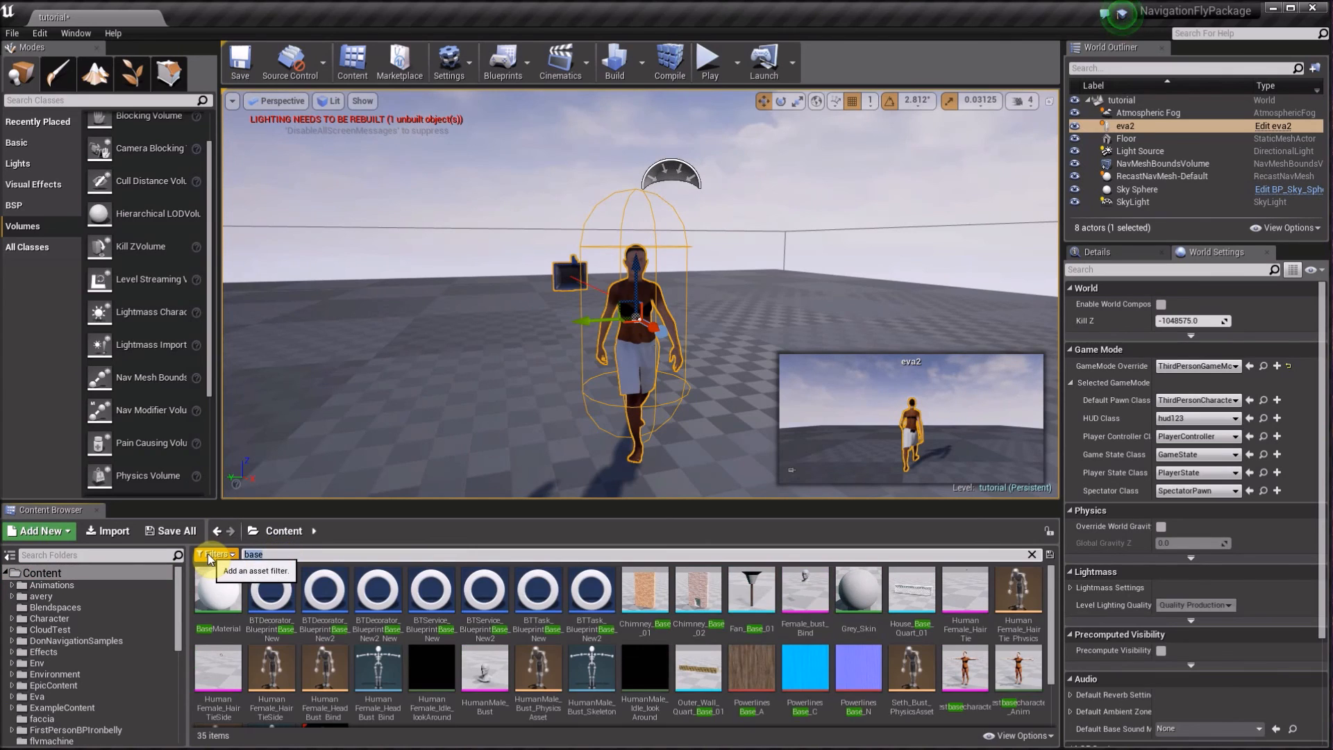
type("original")
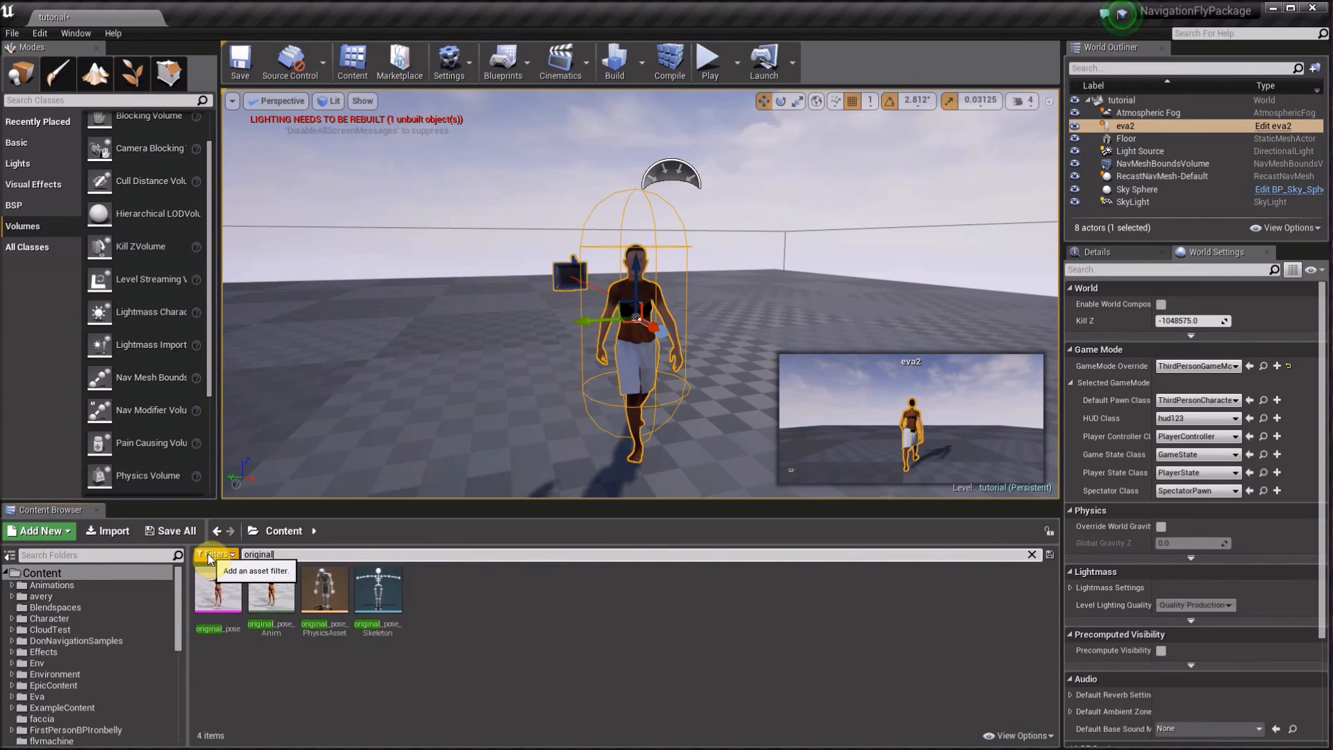
double_click(217, 590)
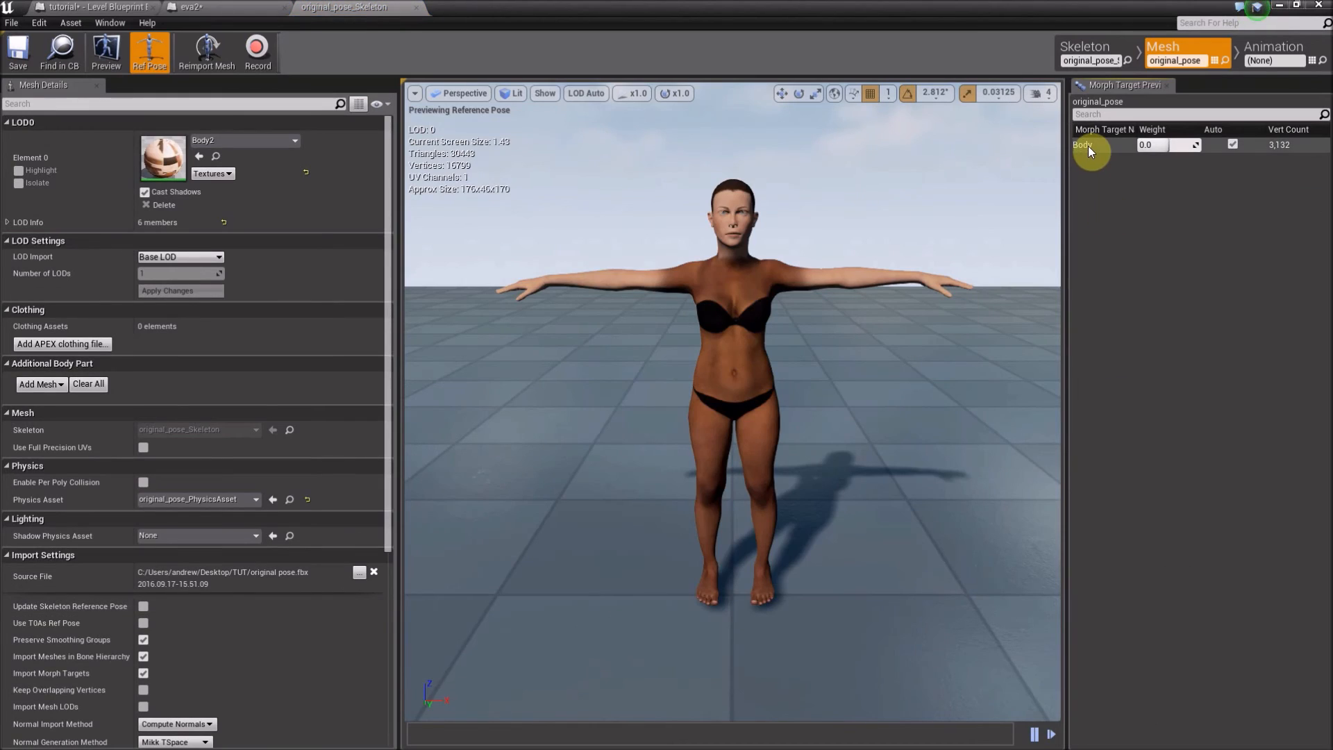
- Preview the Body morph target on the character's face at weight 1.0, reset the weight to 0.0, and examine the face
key("w")
mouse_move(854, 264)
right_mouse_down()
mouse_move(854, 213)
mouse_move(853, 252)
mouse_move(851, 240)
right_mouse_up()
key("w")
key("s")
key("w")
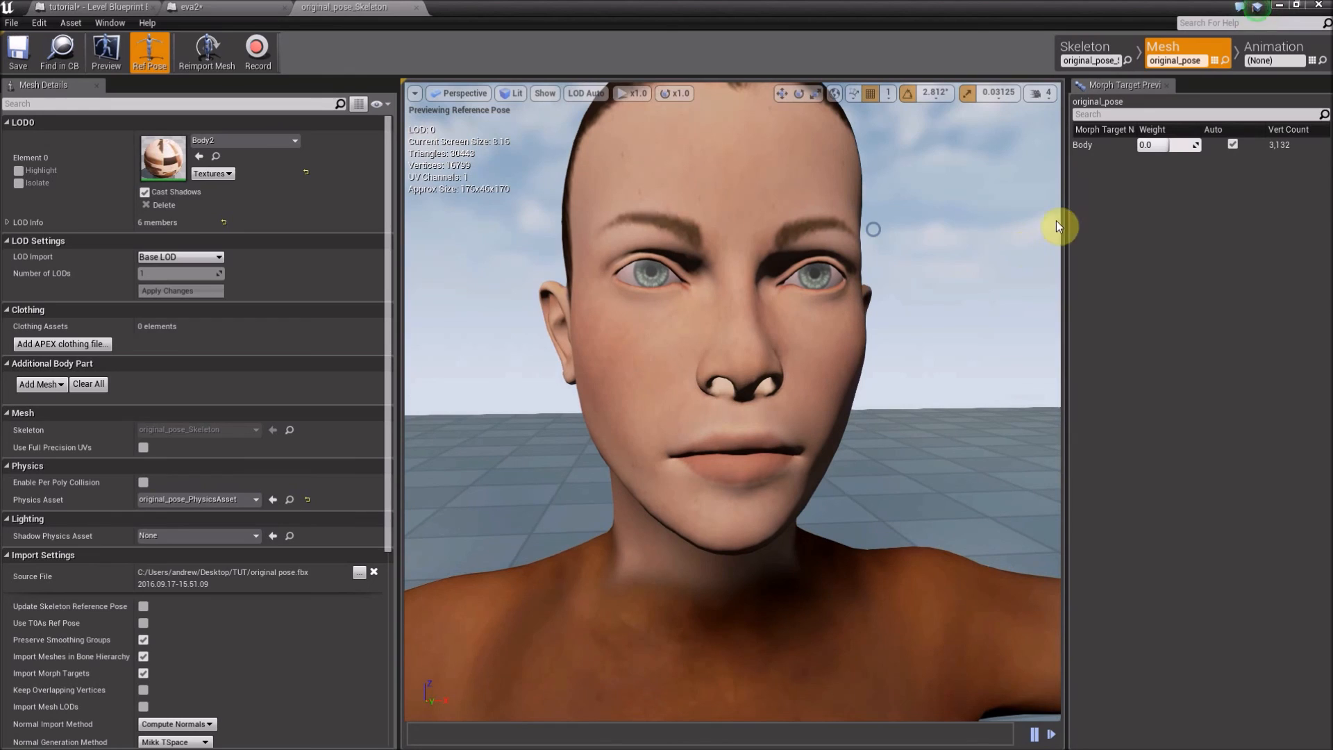
left_click_drag(1163, 148, 1222, 148)
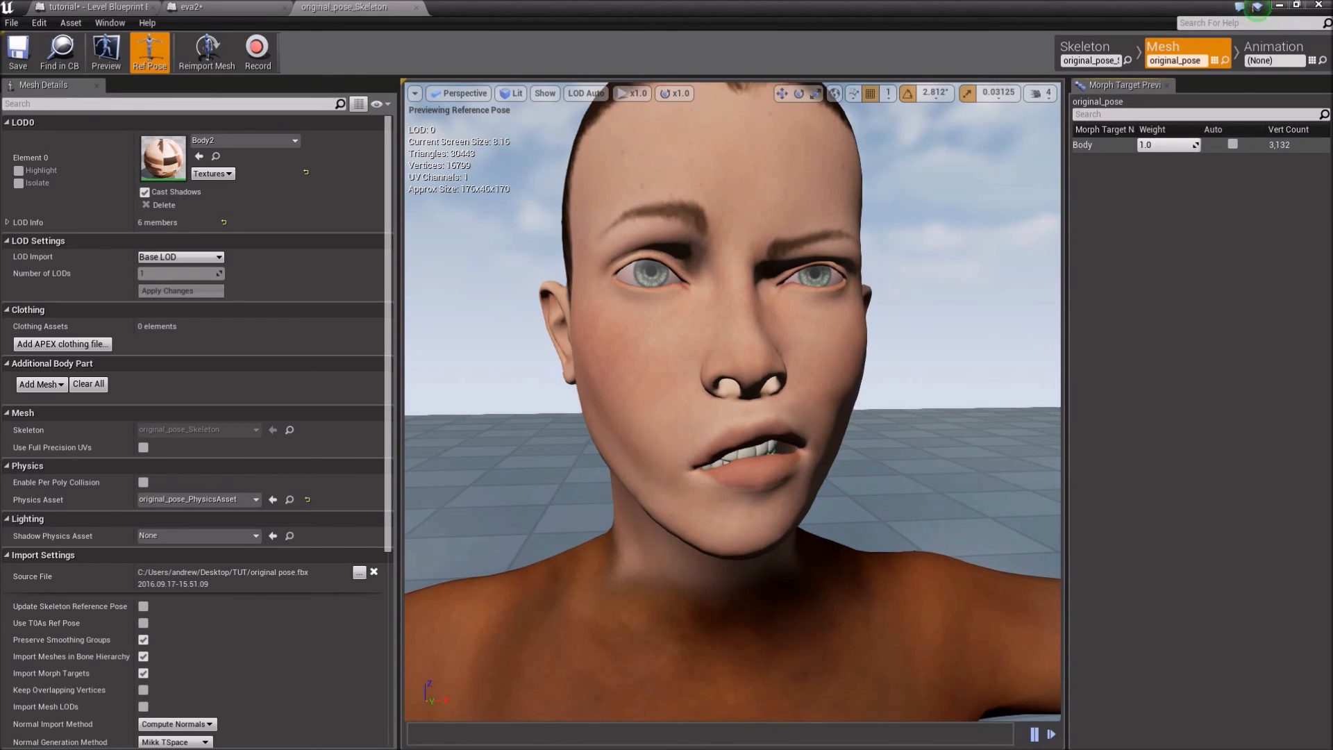
left_click_drag(1166, 148, 1139, 148)
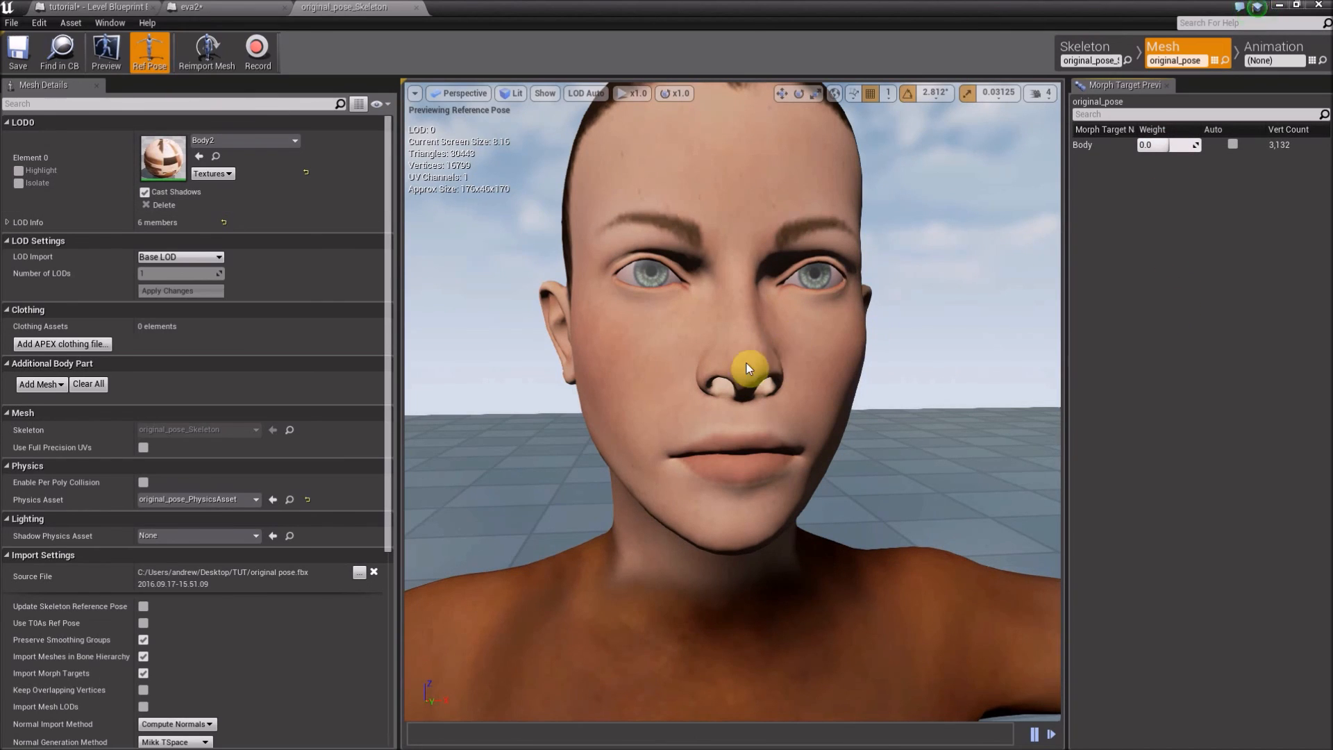
left_click_drag(847, 374, 822, 416)
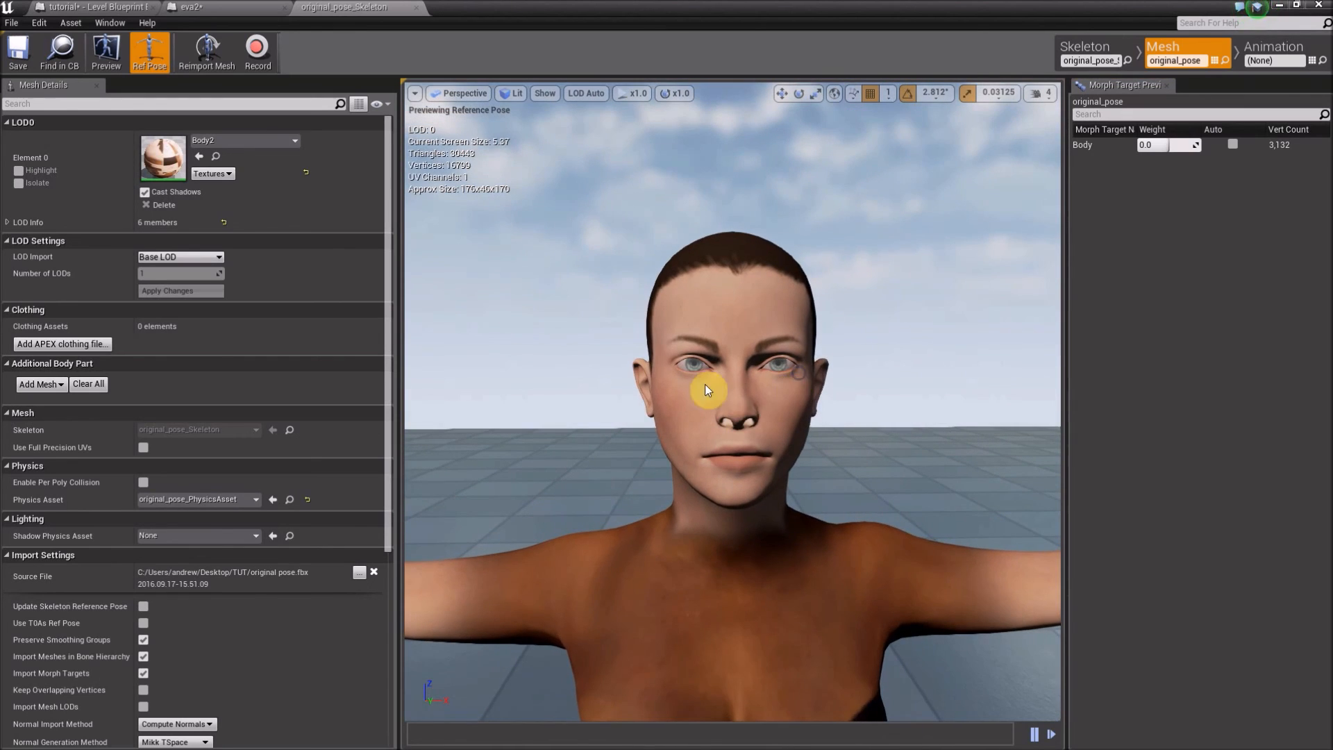
left_click_drag(652, 381, 734, 495)
left_click_drag(866, 609, 817, 594)
right_click_drag(847, 558, 811, 481)
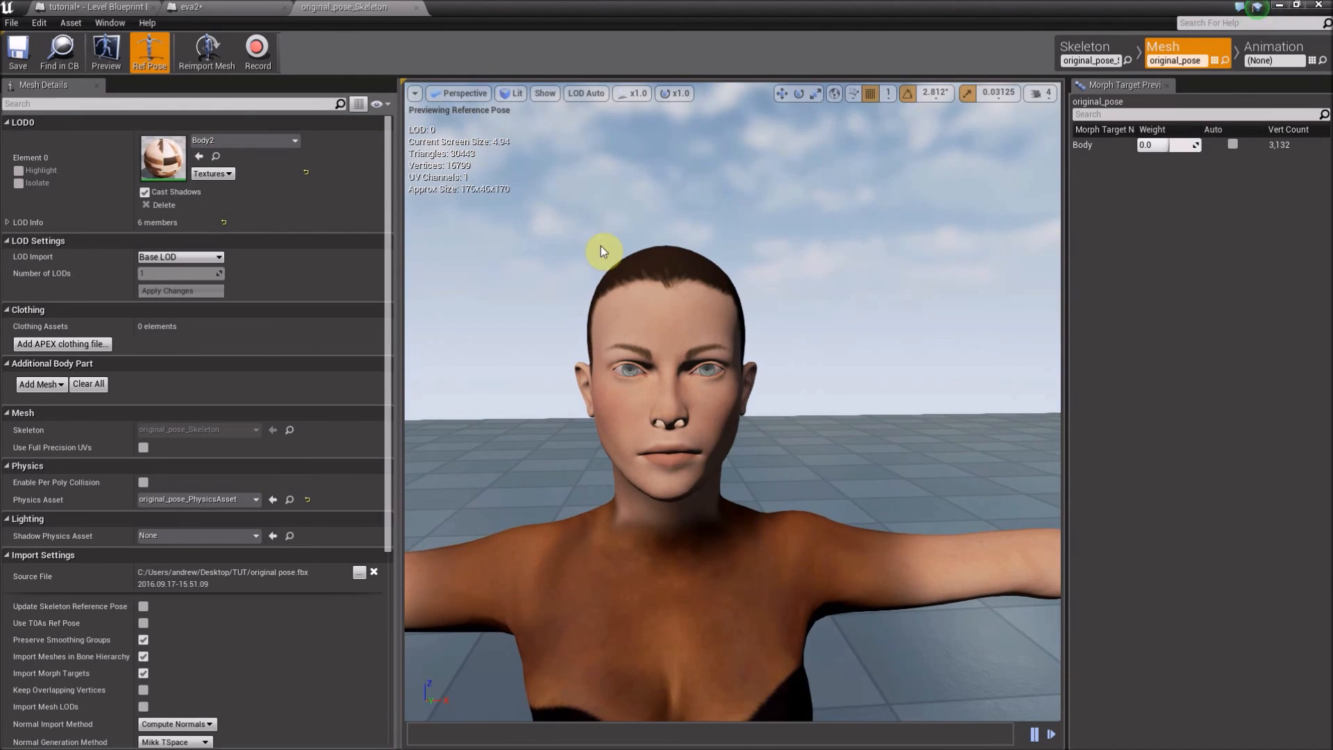
- Return to the tutorial level blueprint's event graph with the two Set Morph Target nodes
left_click(225, 5)
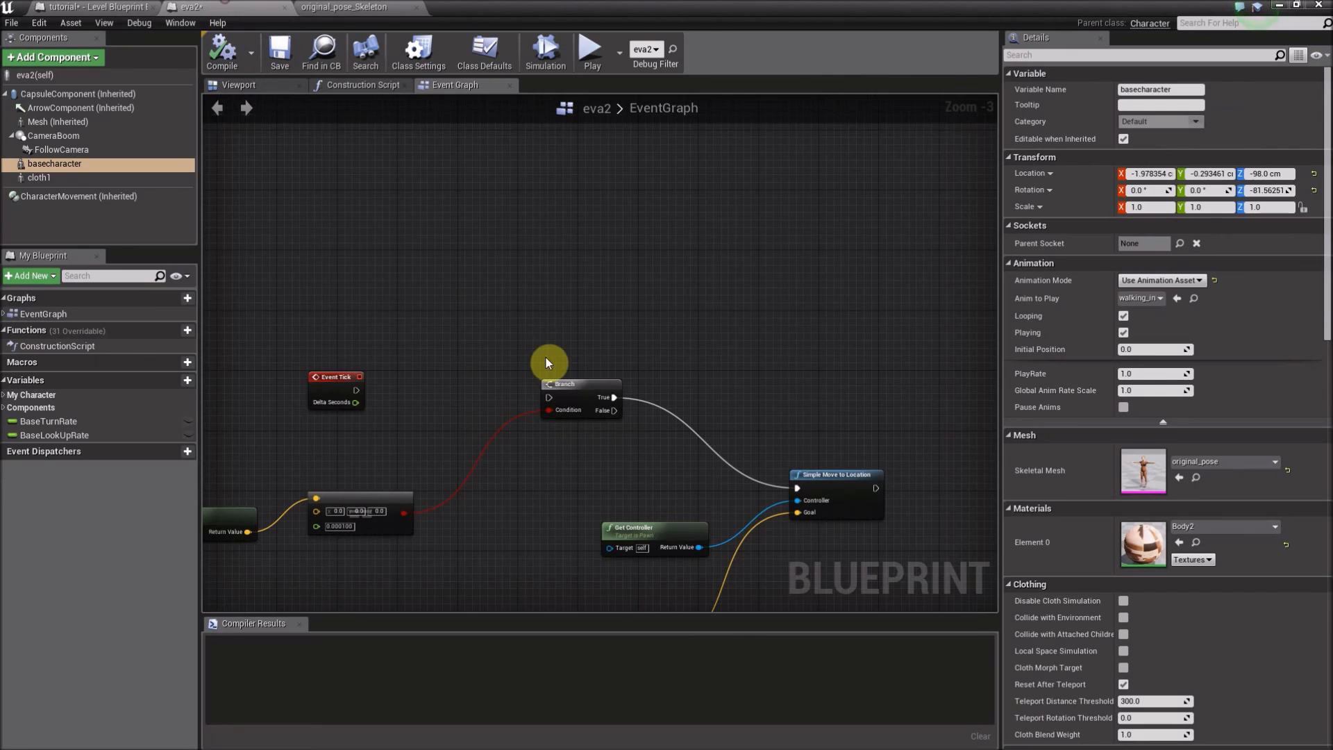
left_click(104, 7)
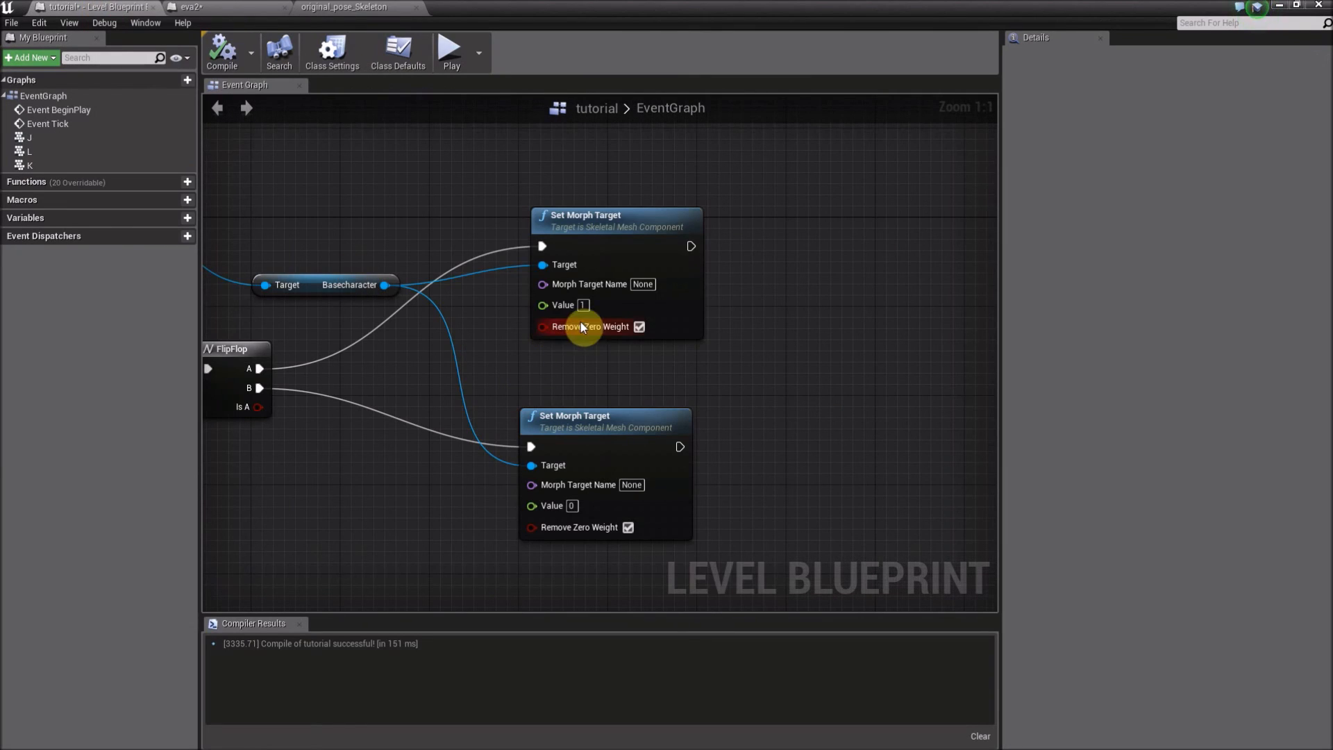
- Set Morph Target Name to Body on both Set Morph Target nodes and line up the lower node beneath the upper one
left_click(643, 284)
type("Body")
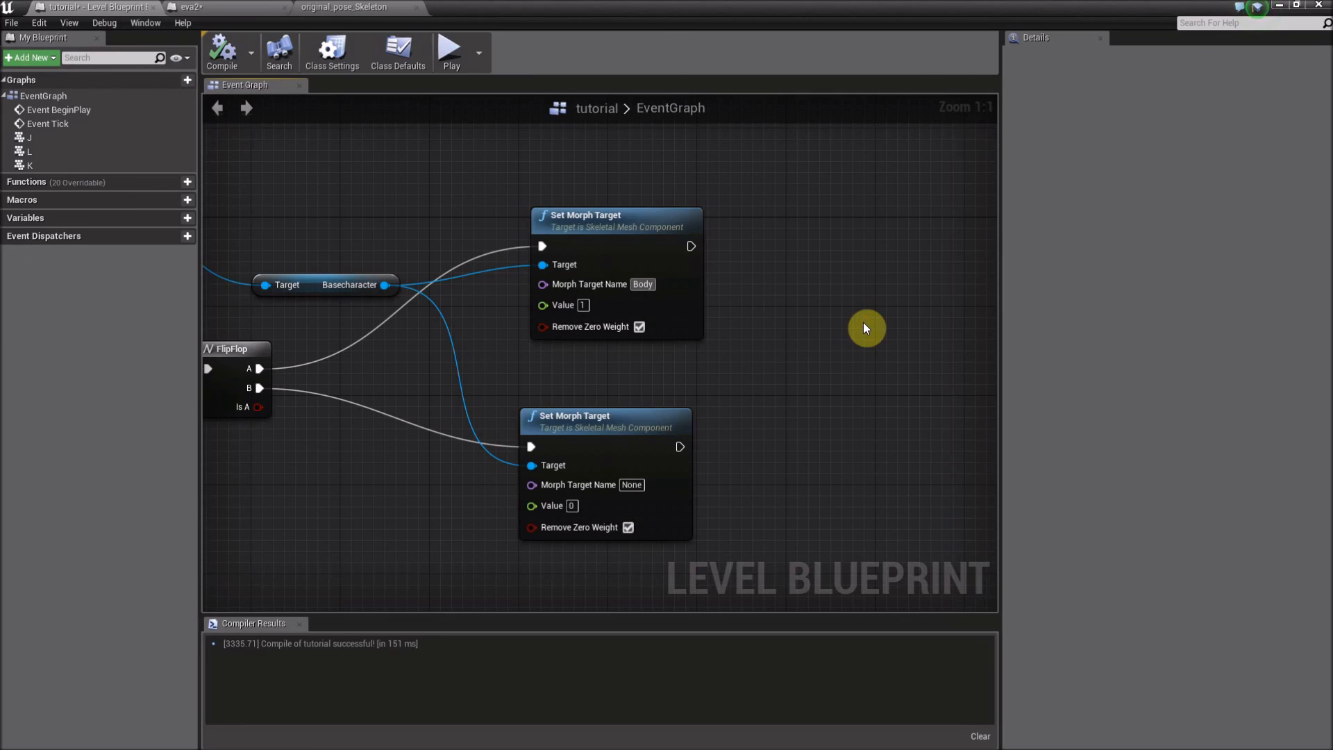
left_click(631, 485)
type("body")
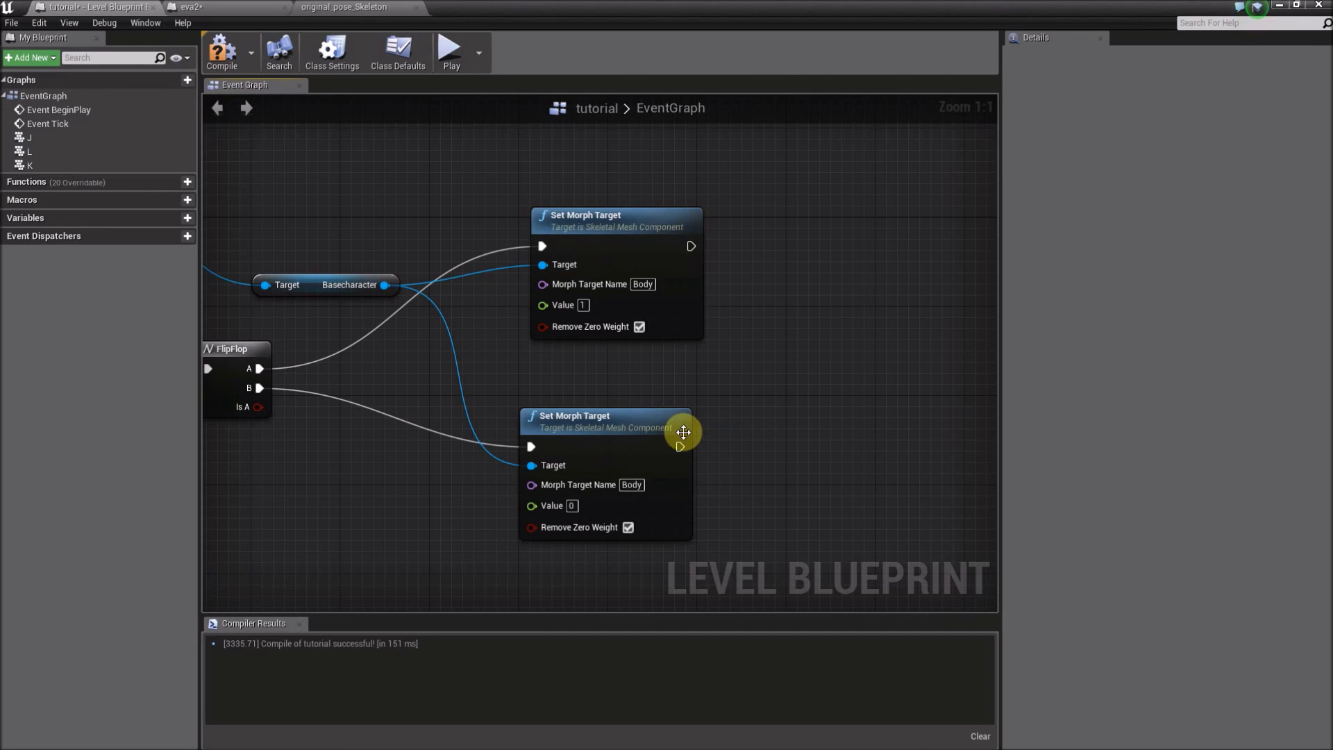
left_click_drag(623, 423, 634, 435)
left_click(553, 394)
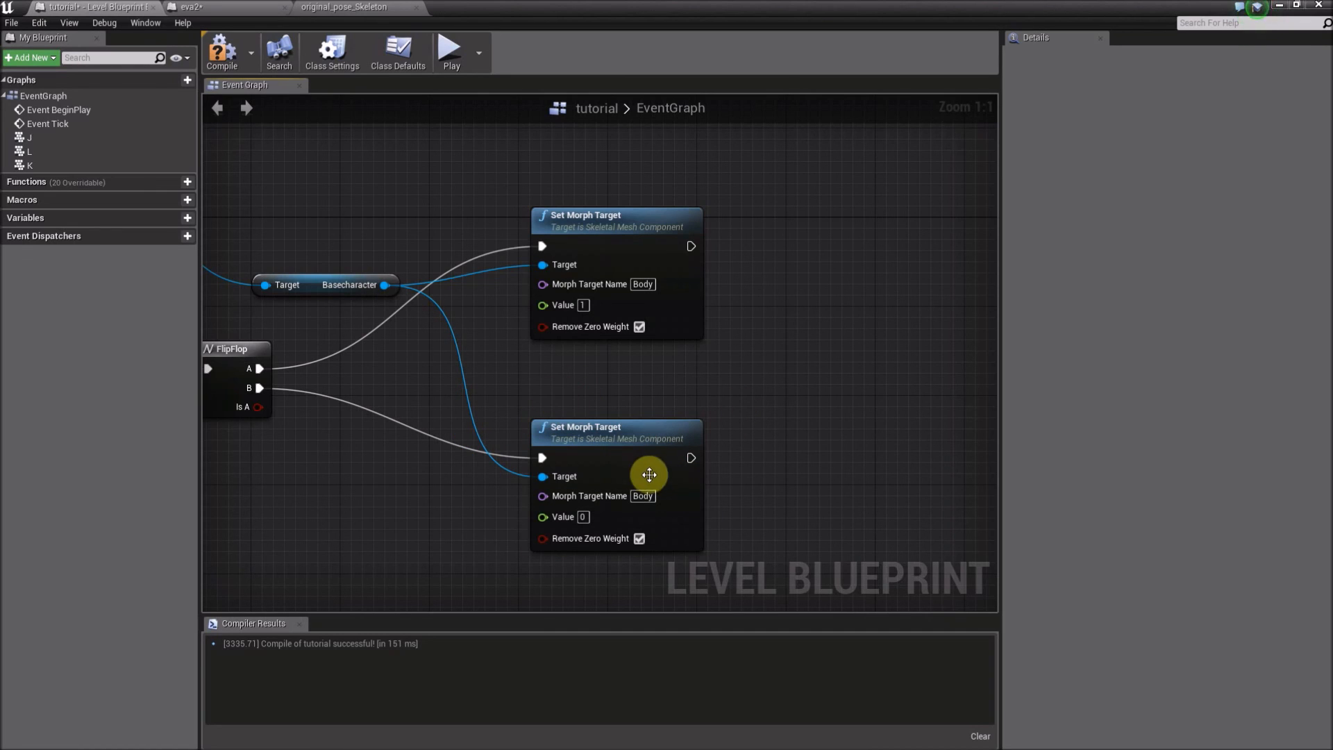
- Shift the FlipFlop node of the K key event slightly lower and compile the level blueprint
right_click_drag(449, 379, 502, 396)
right_click_drag(363, 435, 467, 428)
left_click_drag(385, 357, 397, 381)
left_click(411, 346)
right_click_drag(417, 347, 637, 343)
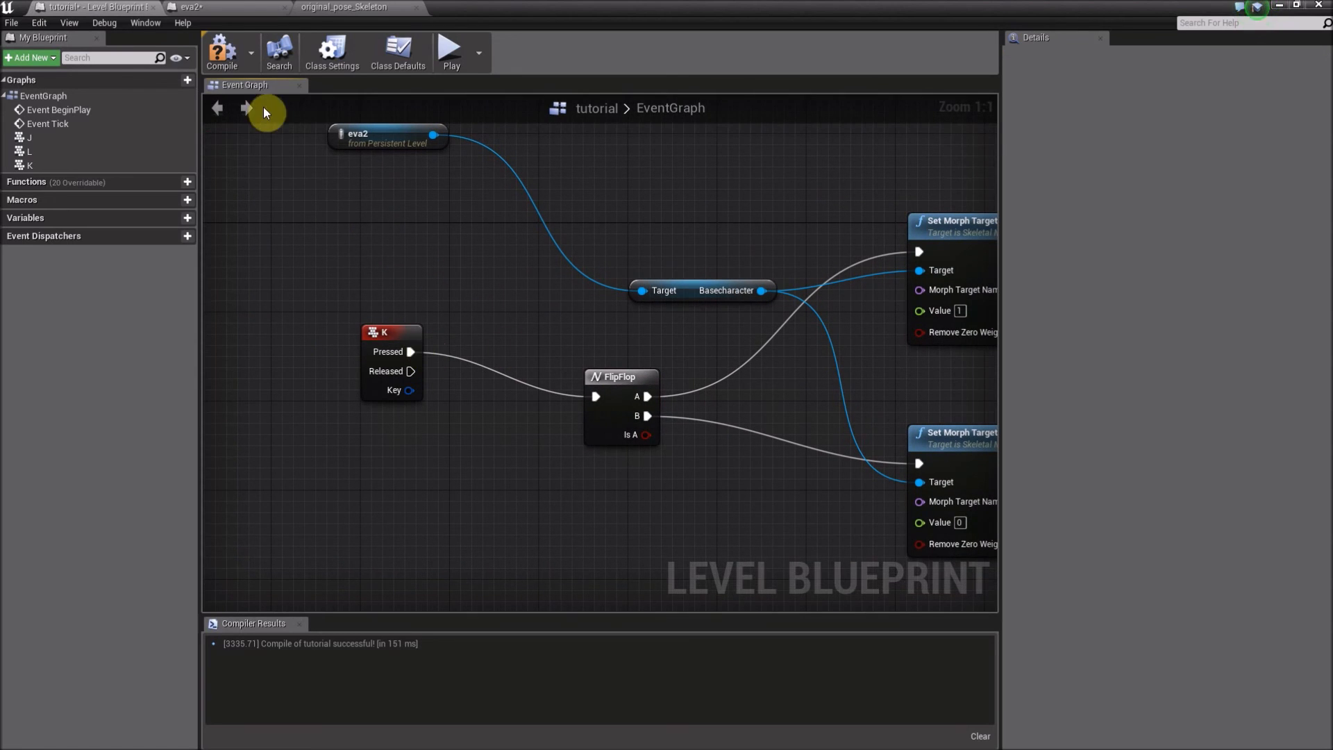
left_click(231, 46)
- Enclose all nodes of the K key morph target logic in a comment box titled "morph"
right_click_drag(512, 274, 444, 273)
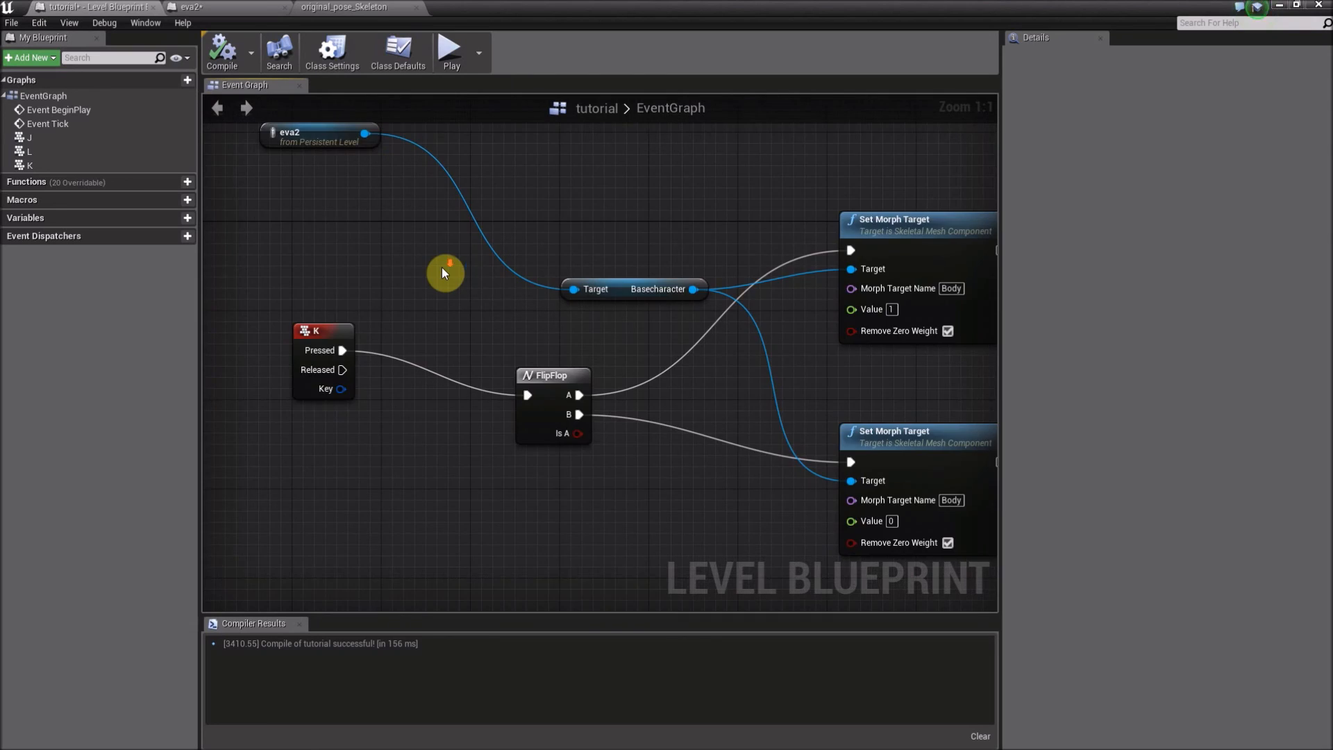
scroll(444, 273, "down", 5)
left_click_drag(327, 202, 659, 387)
right_click(621, 269)
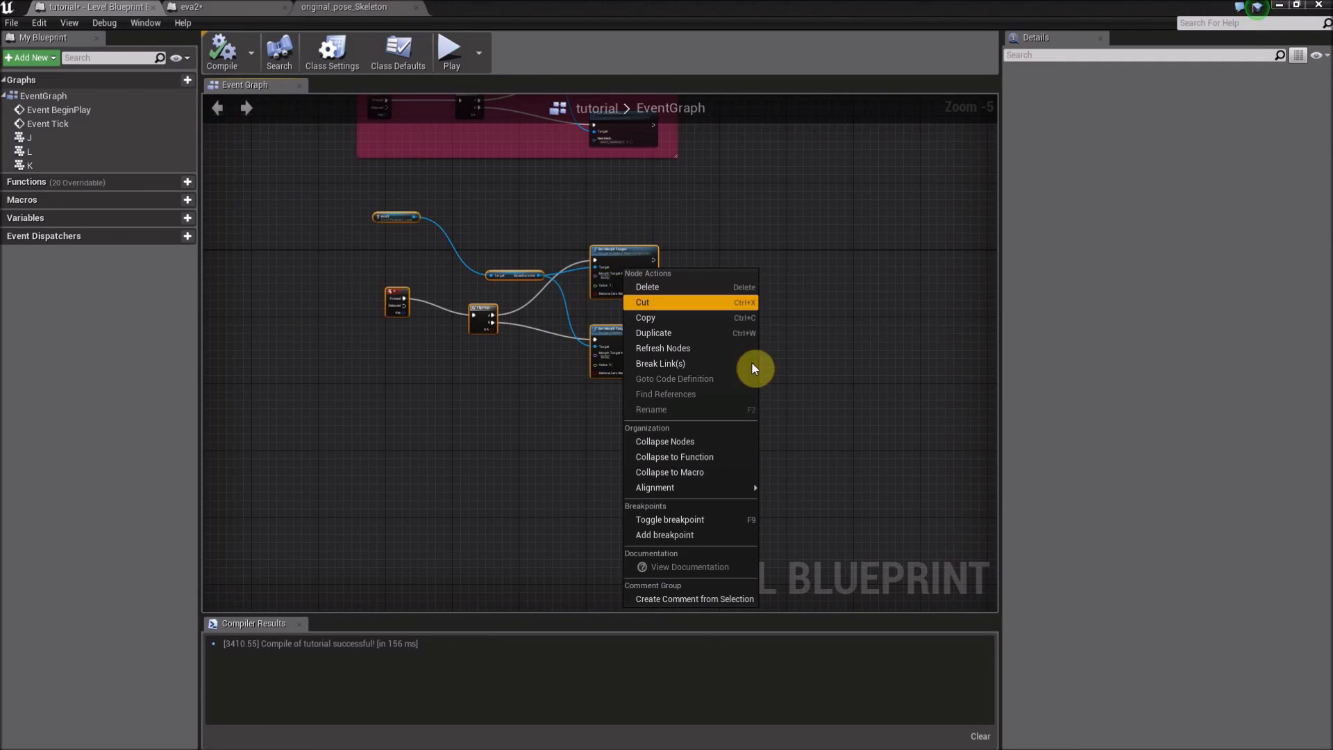
left_click(677, 599)
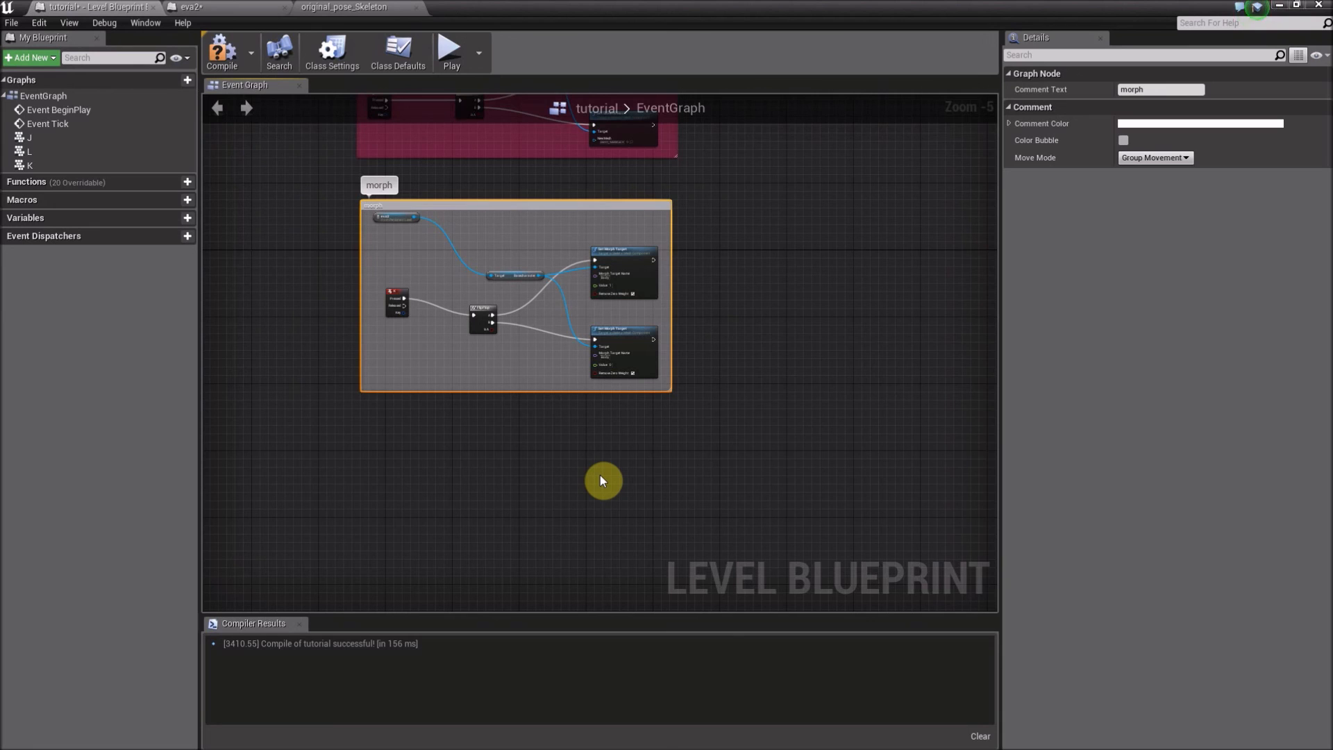
- Color the morph comment box yellow and compile the level blueprint
left_click(1173, 128)
left_click_drag(1047, 277, 1114, 335)
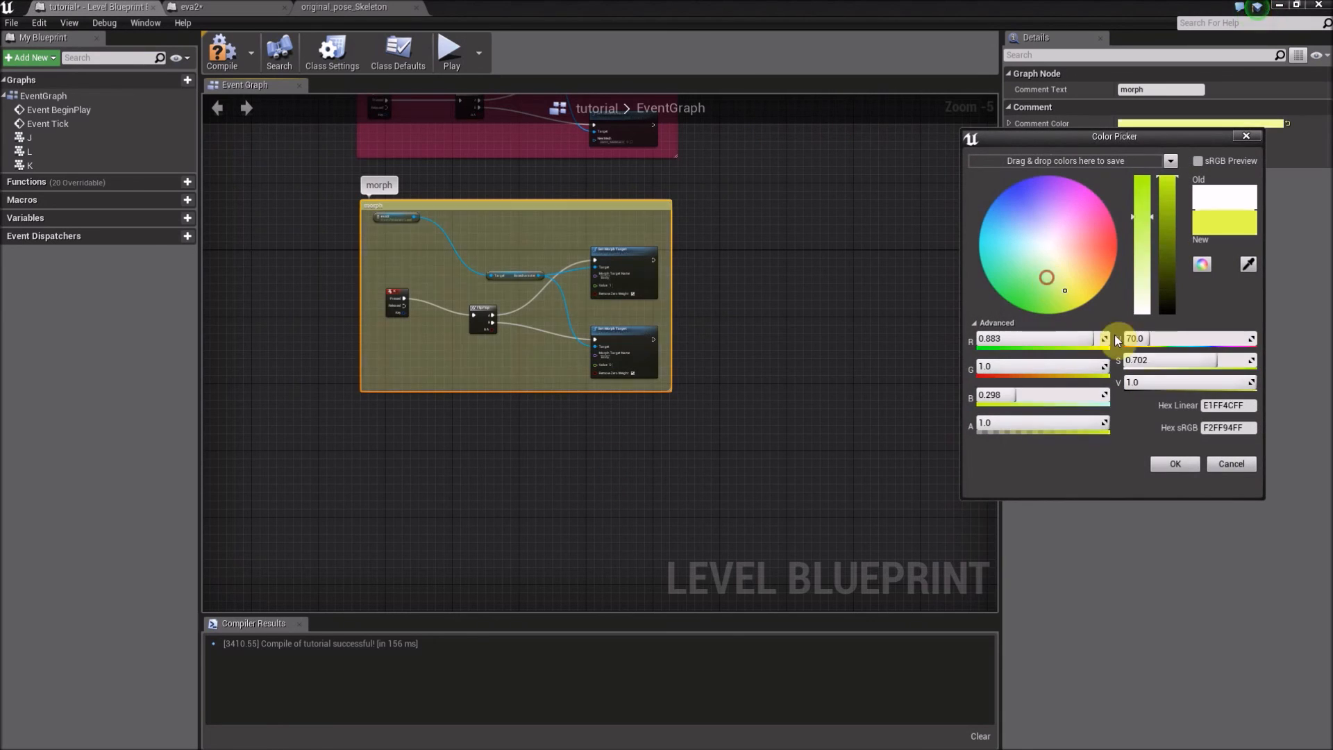
left_click(1178, 462)
left_click(859, 322)
scroll(824, 486, "down", 2)
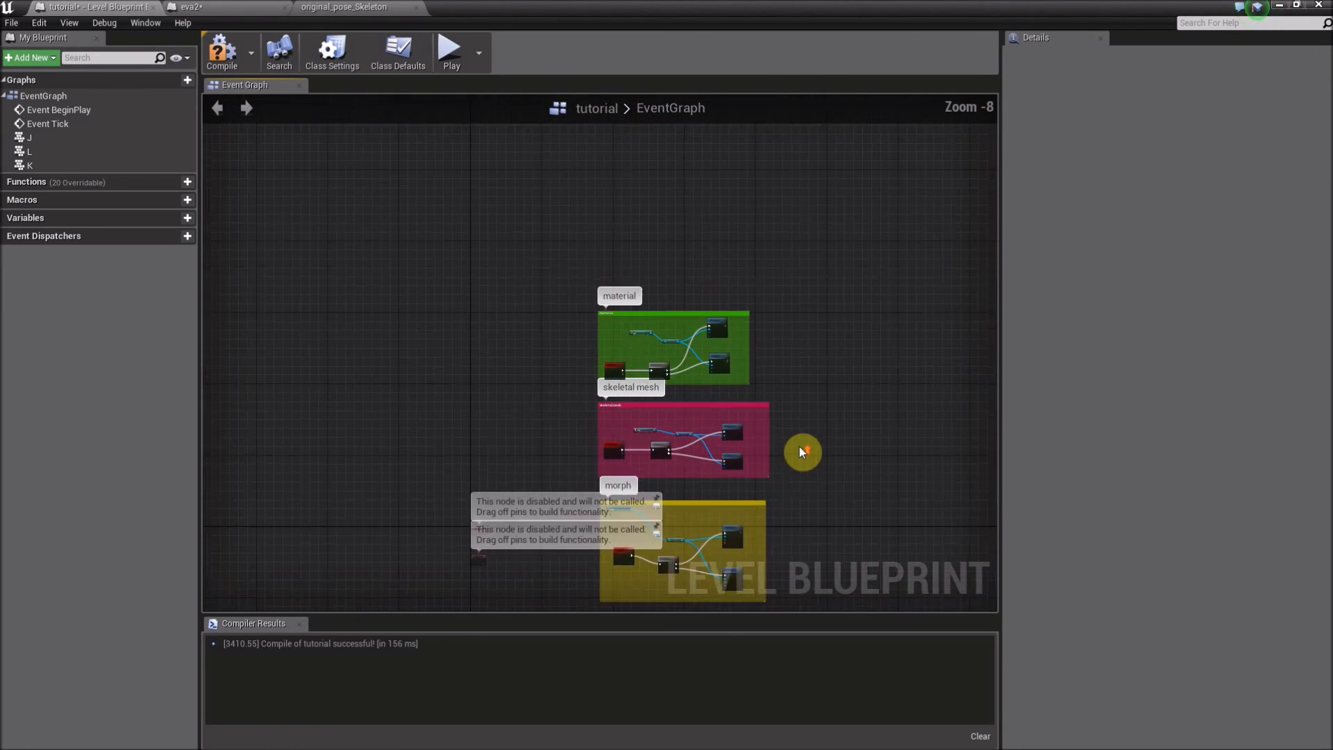
scroll(798, 447, "up", 1)
left_click(236, 56)
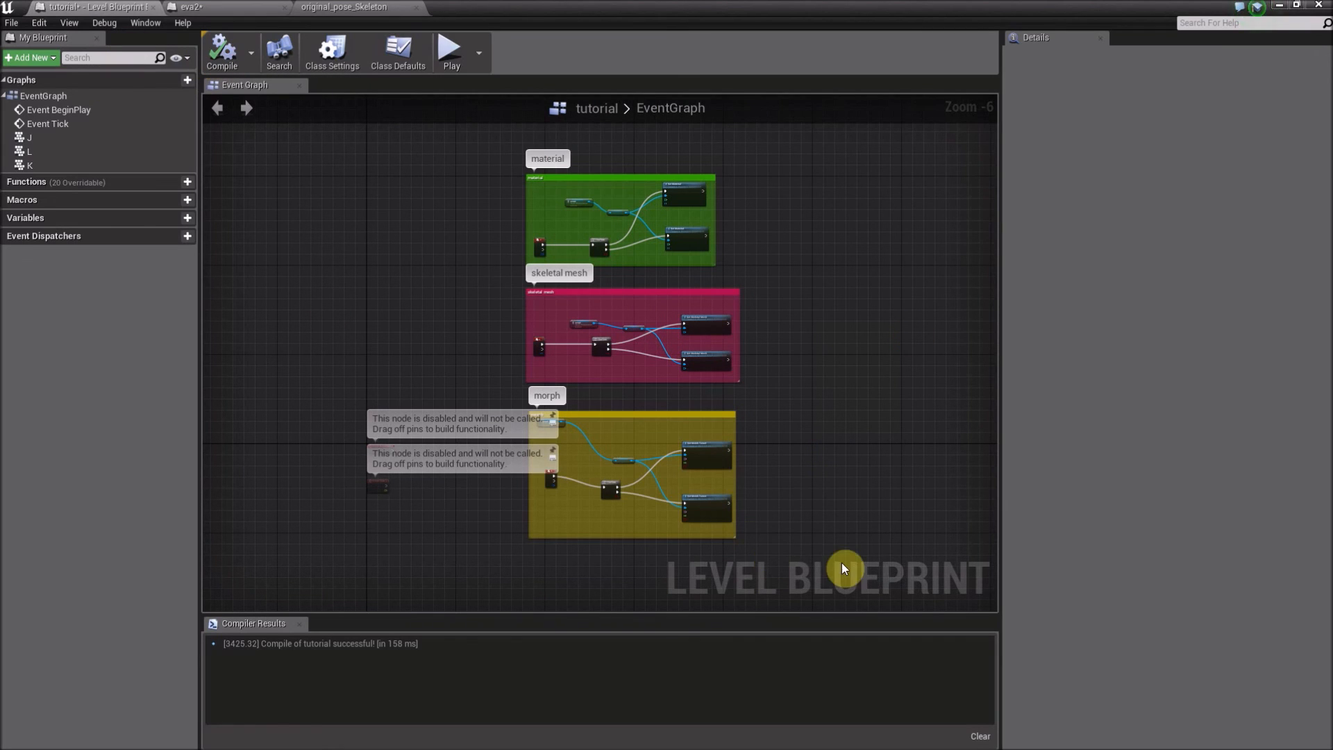
- Return to the level editor and start playing the level in the viewport
left_click(239, 8)
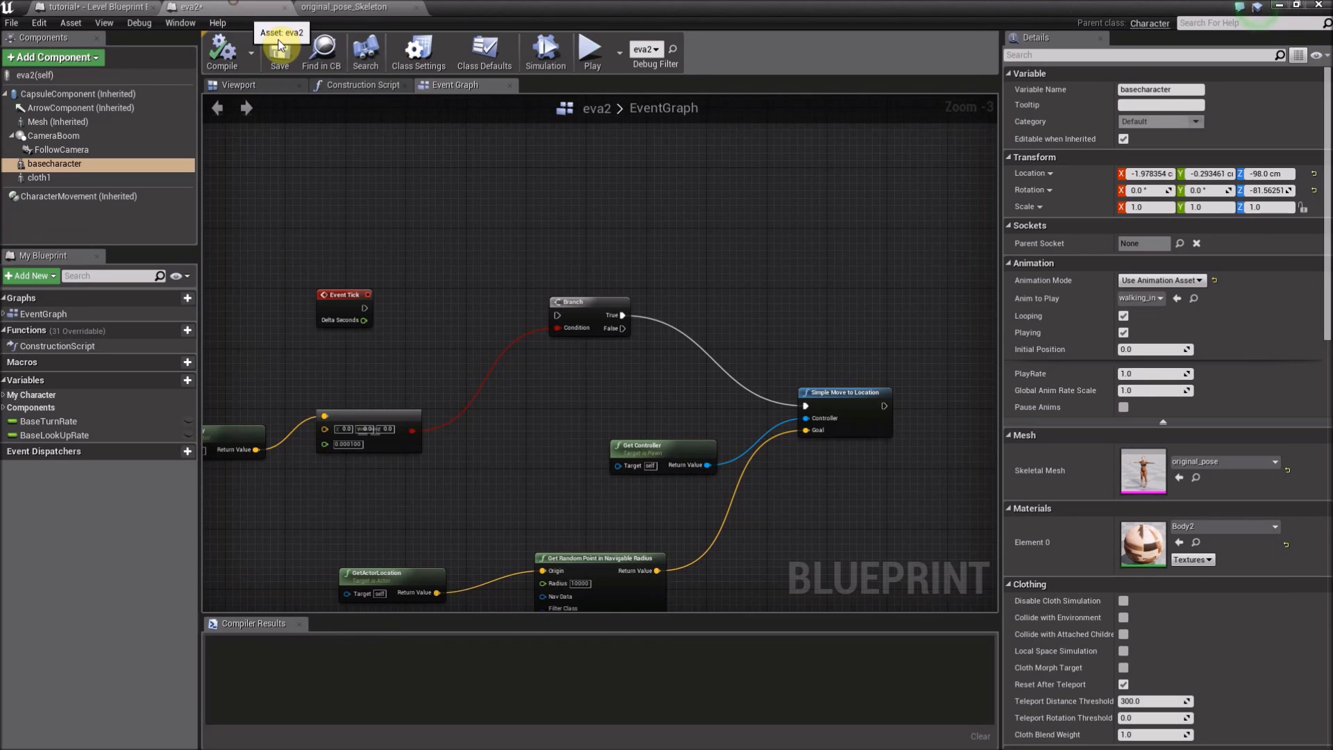
left_click(345, 14)
left_click(1280, 7)
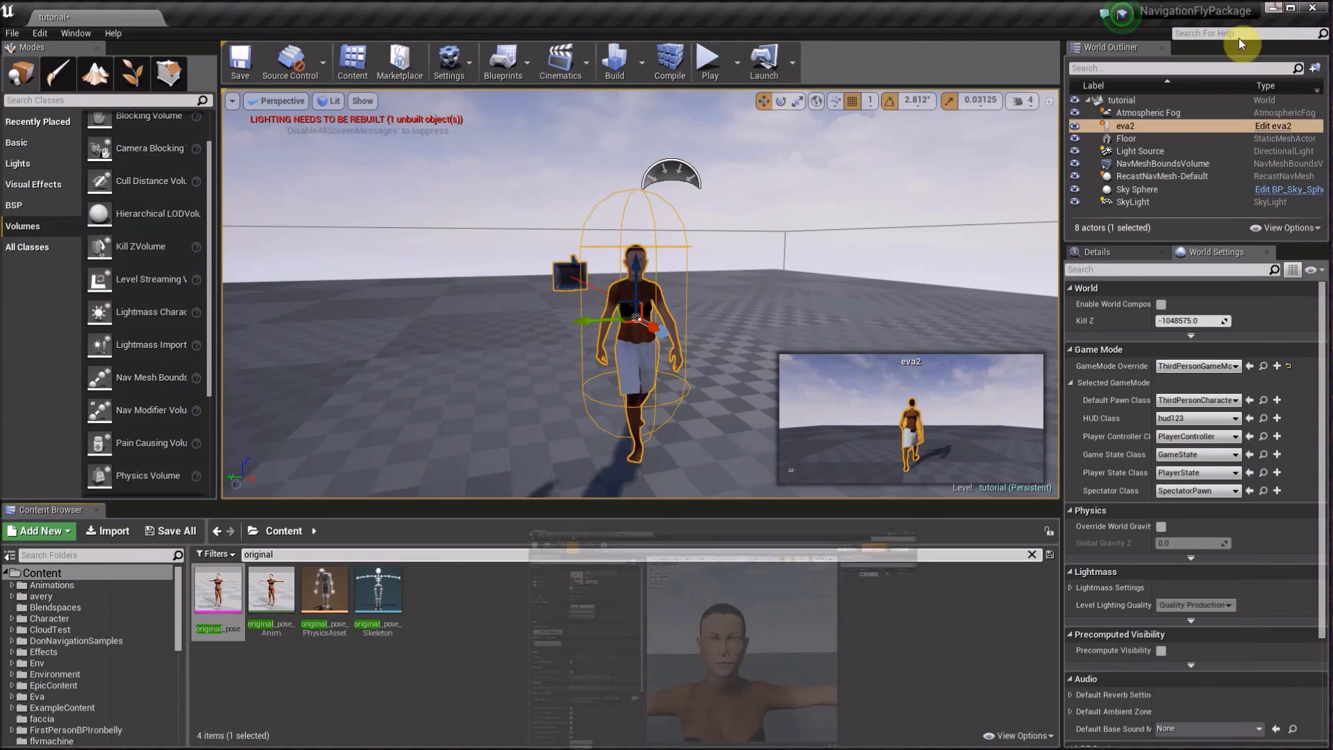
left_click(708, 61)
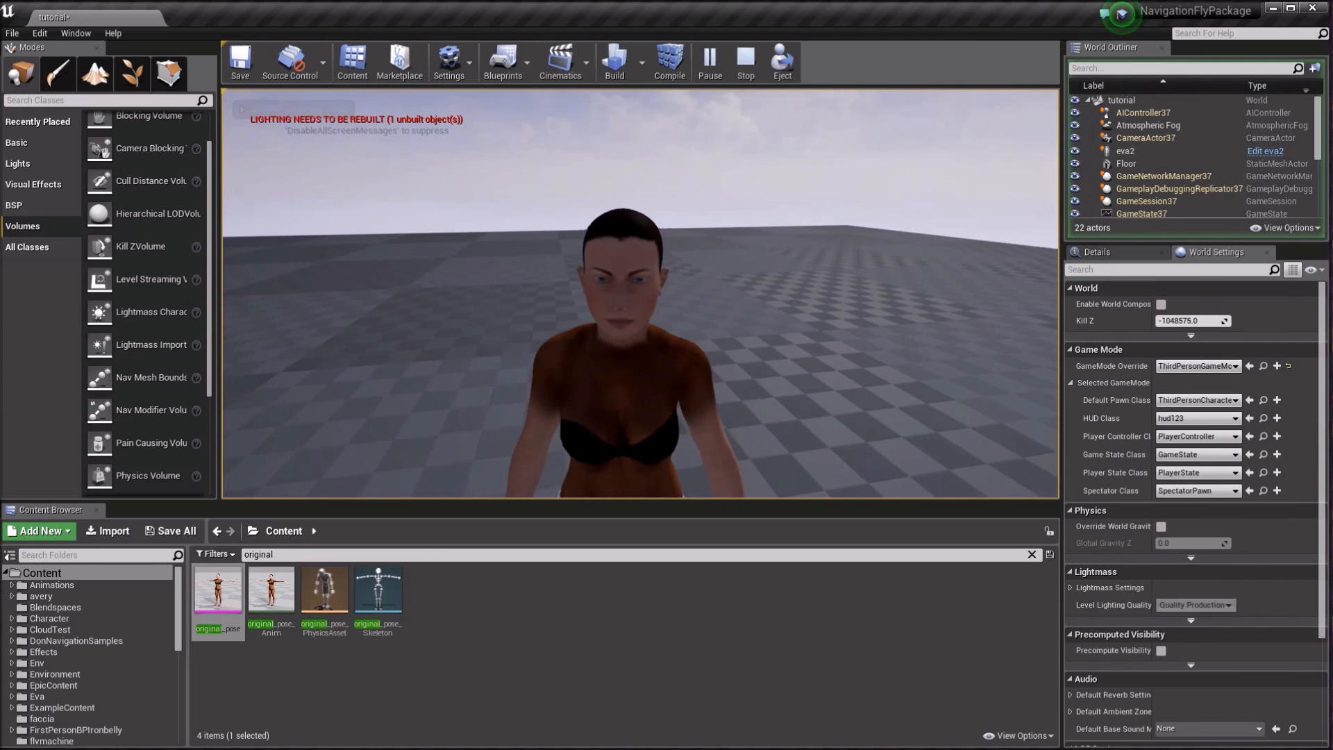
- Show the running game full screen and test the key events for the character's face morph and the cloth's material
key("shift+F1")
key("F11")
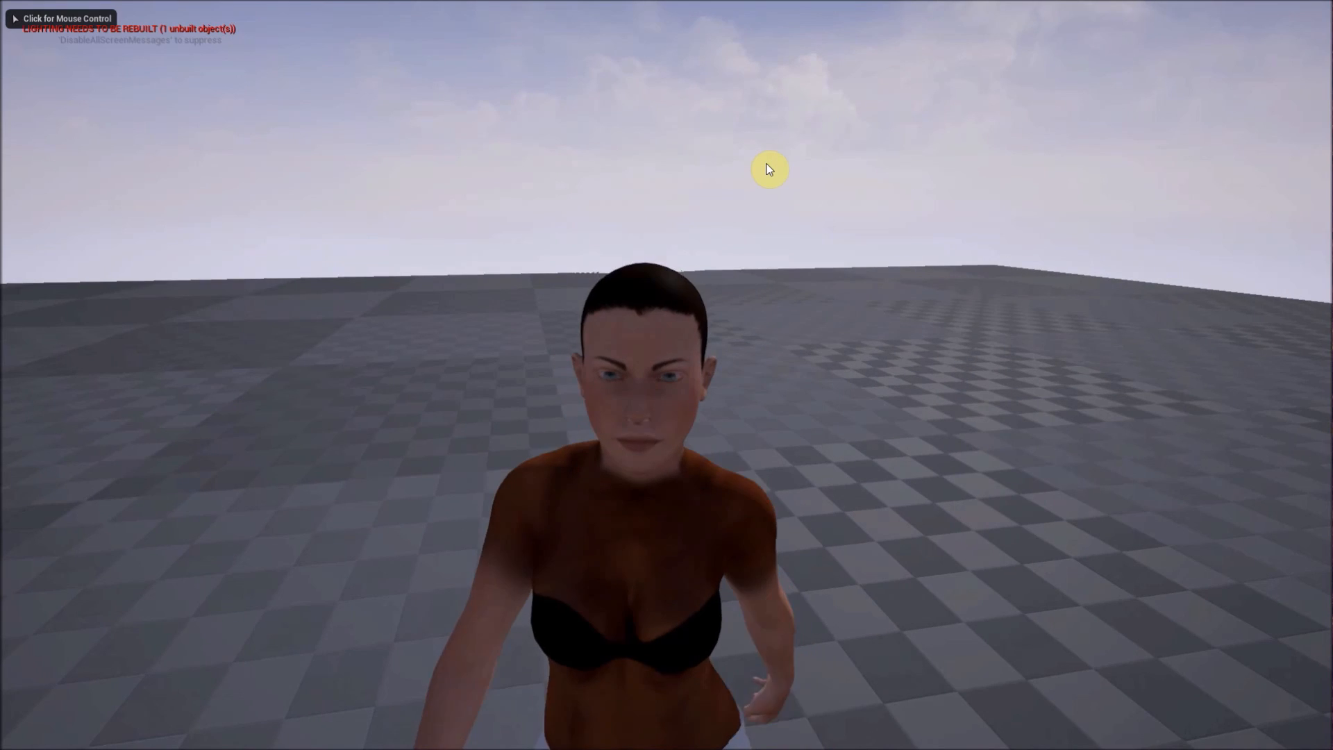
left_click(768, 169)
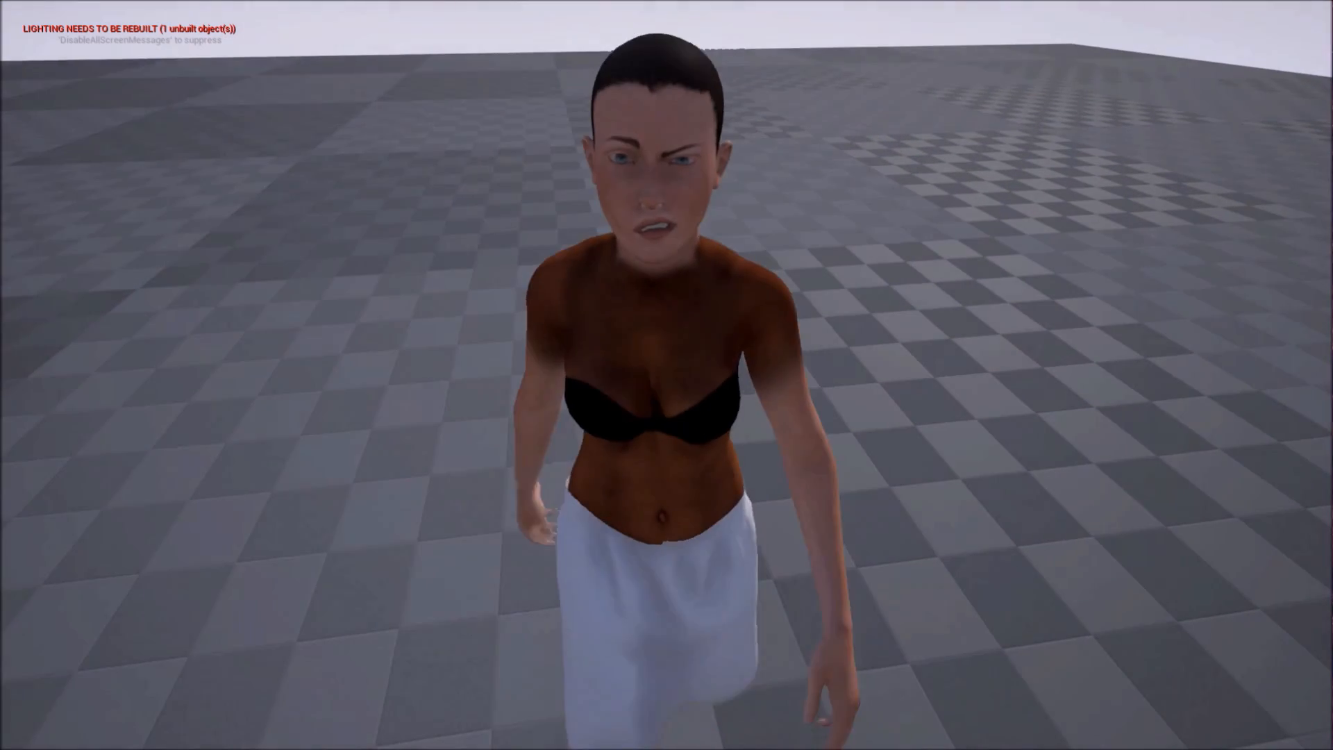
key("1")
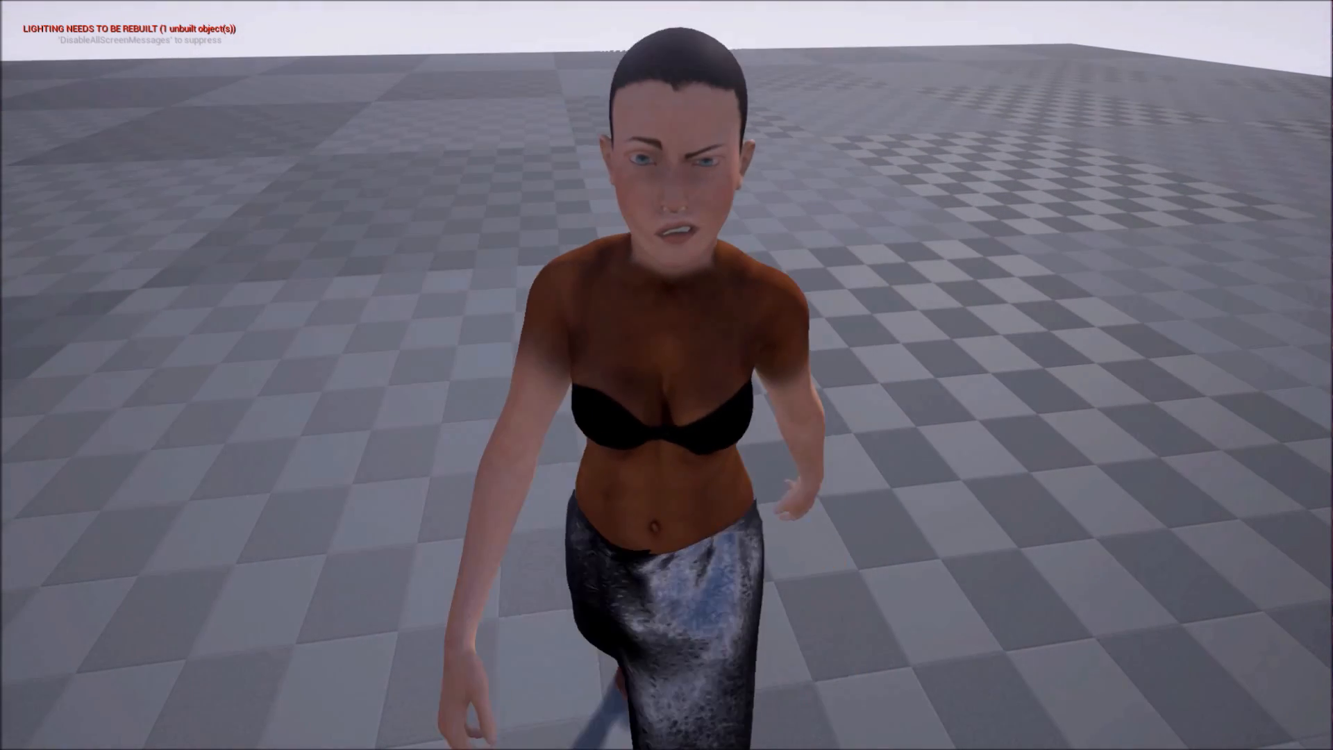